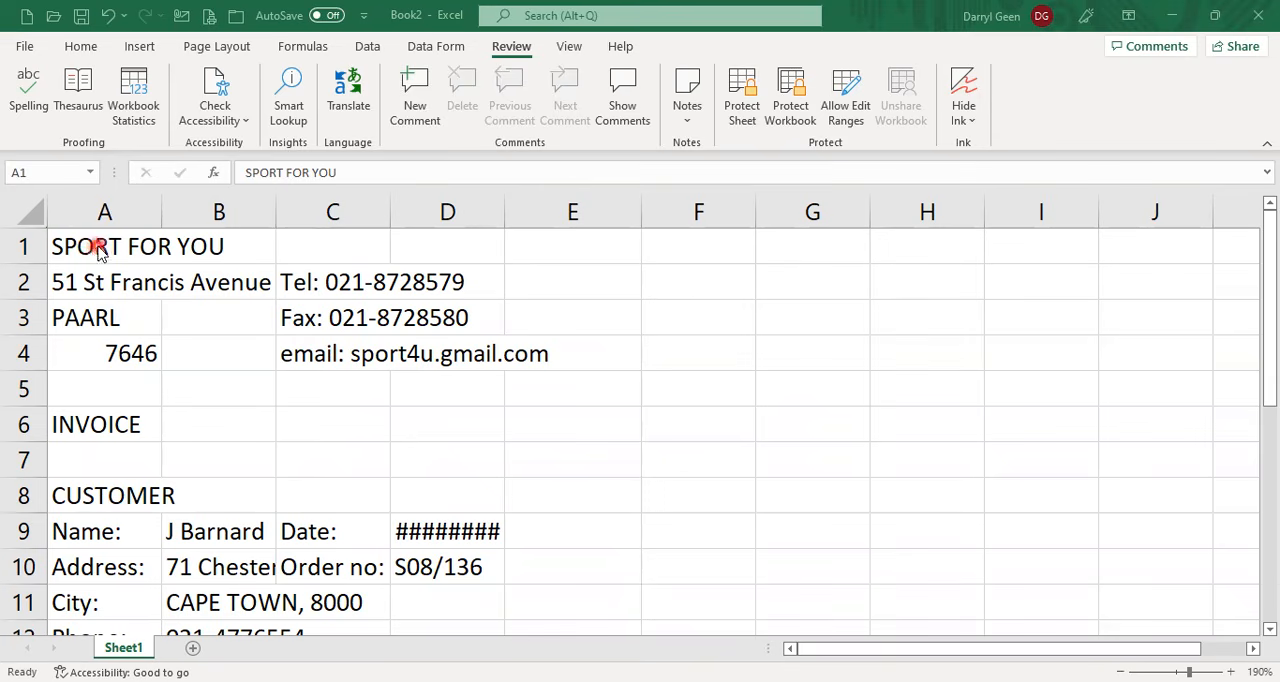
# Merge and center the SPORT FOR YOU title across A1:D1, and make it bold at font size 14.
pyautogui.click(97, 256)
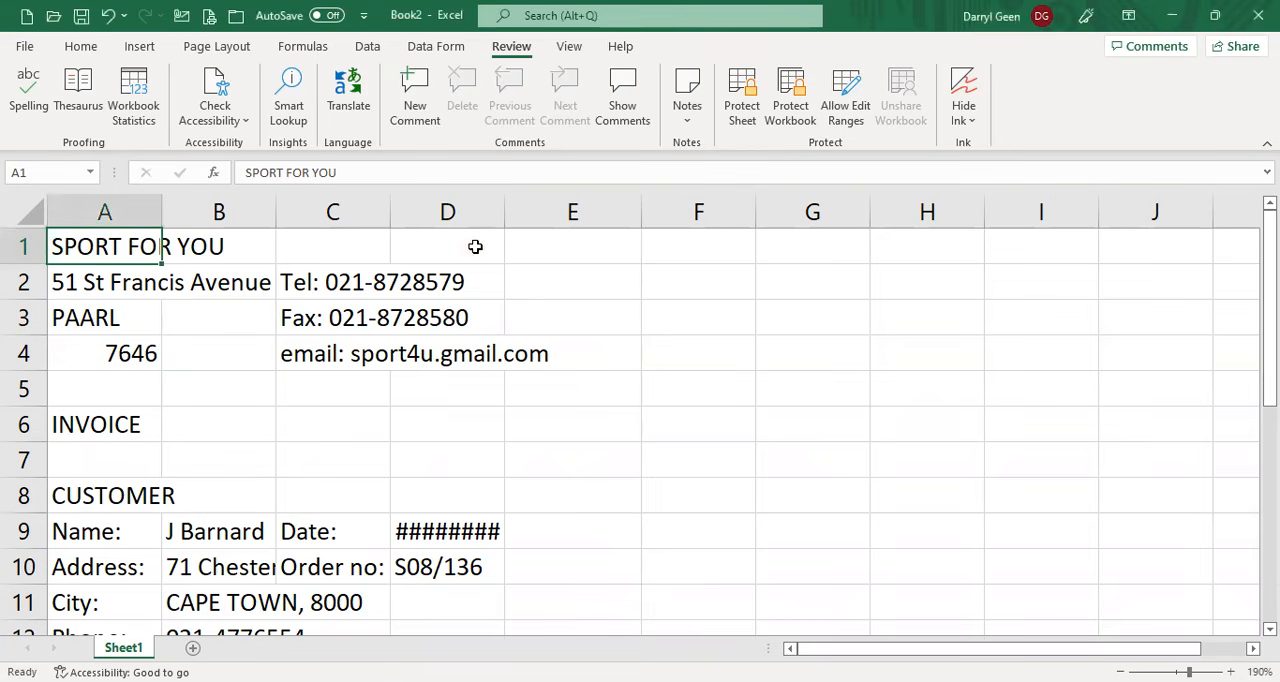
pyautogui.moveTo(106, 254); pyautogui.dragTo(484, 258)
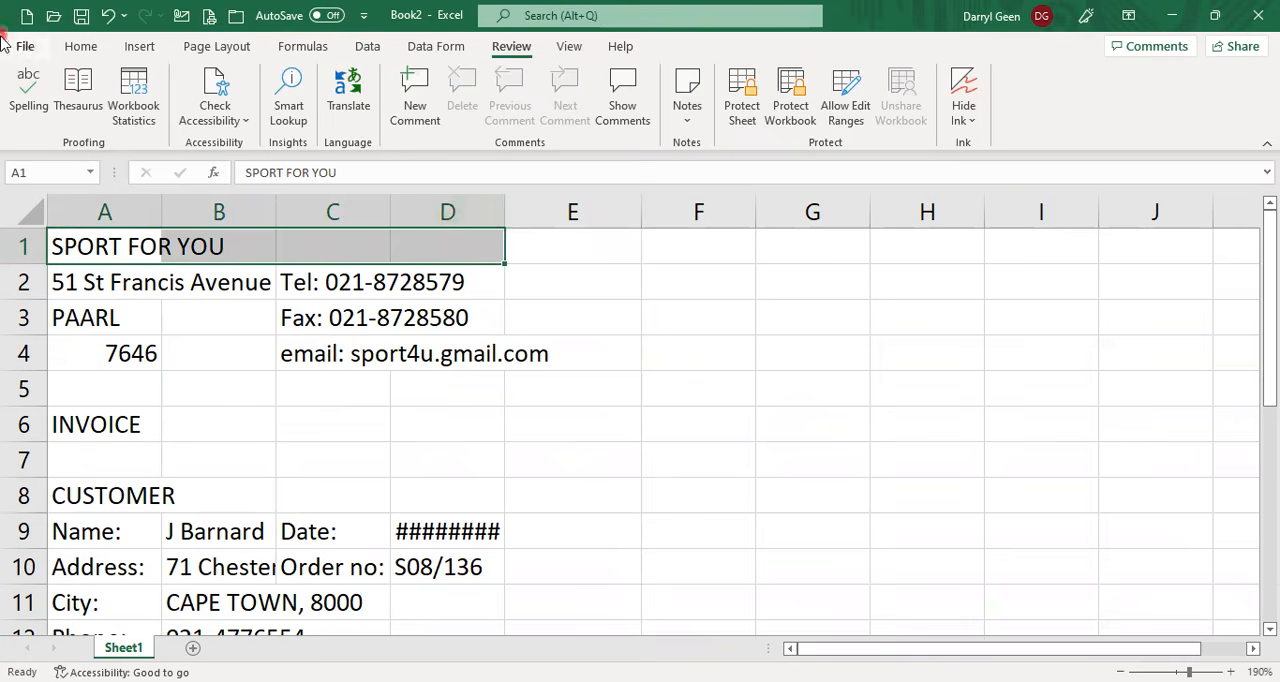
pyautogui.click(86, 47)
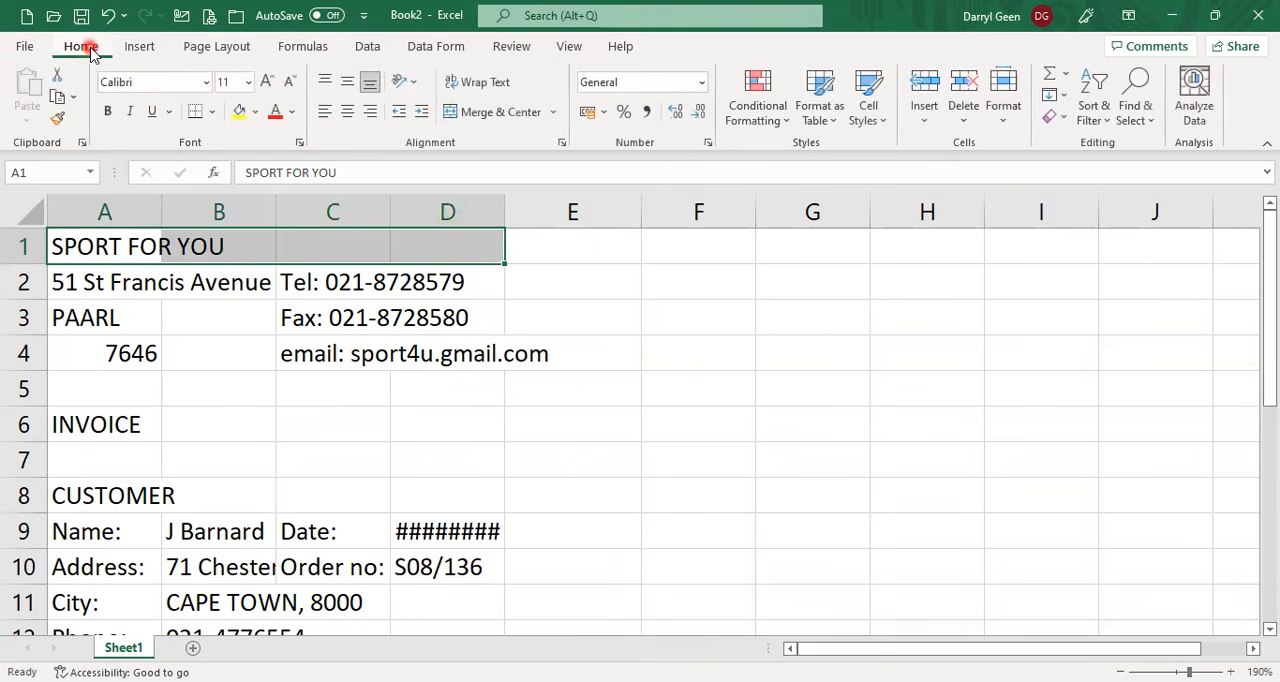
pyautogui.click(500, 112)
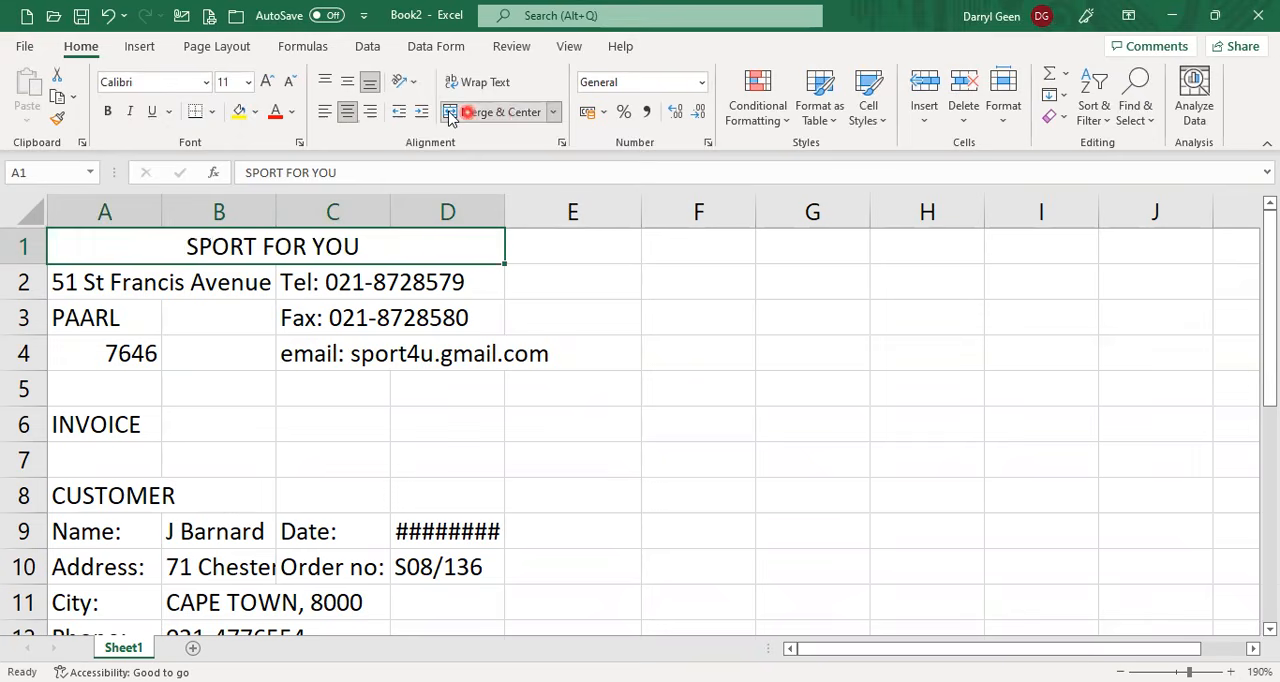
pyautogui.click(107, 109)
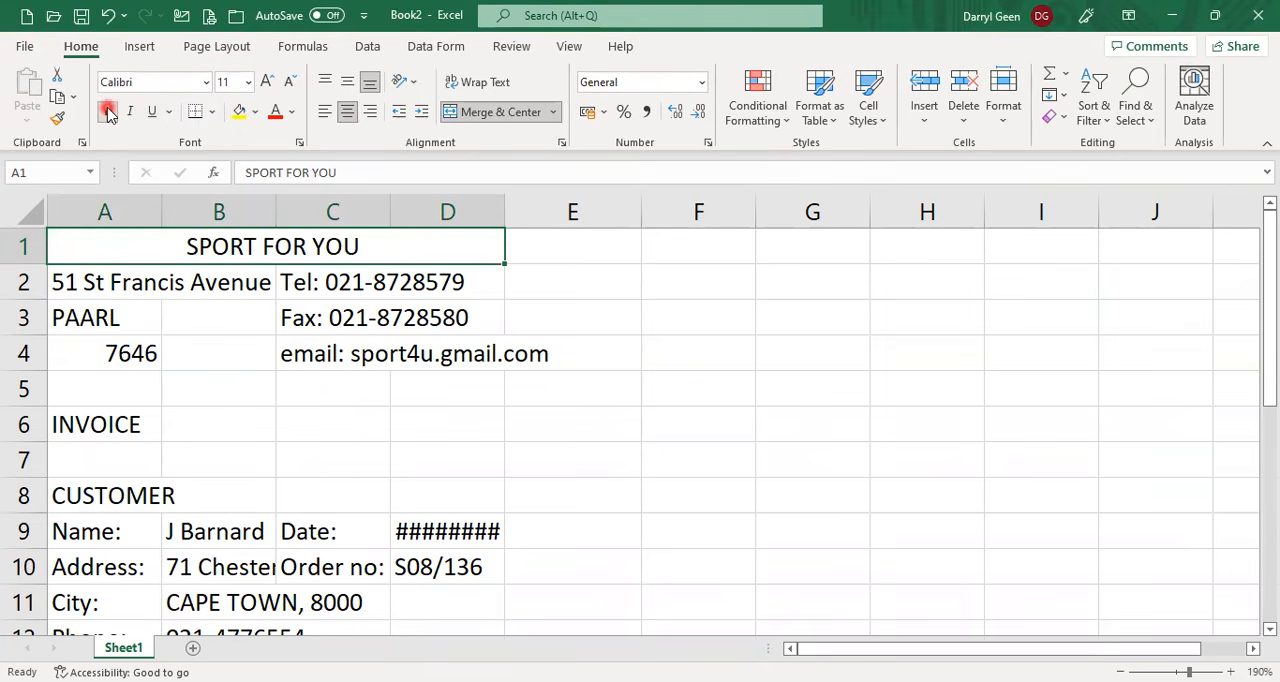
pyautogui.click(267, 82)
pyautogui.click(268, 83)
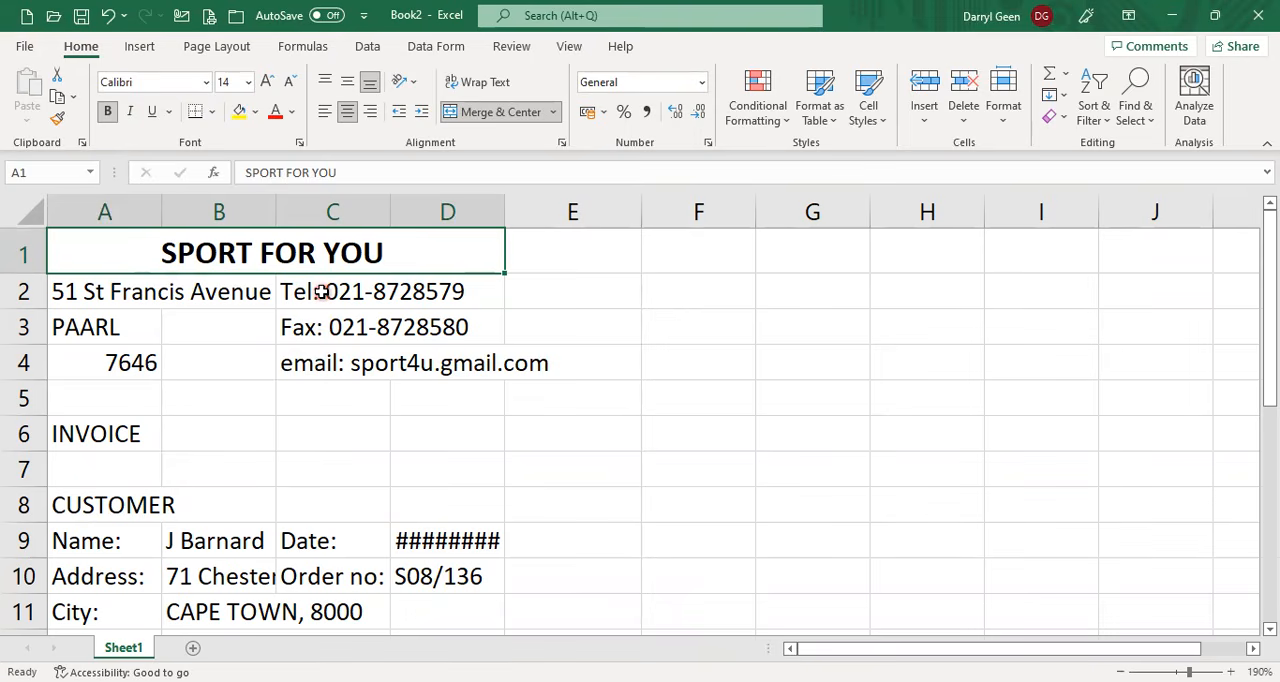
# Merge and center the INVOICE heading across A6:D6, and make it bold and underlined.
pyautogui.moveTo(320, 291); pyautogui.dragTo(322, 332)
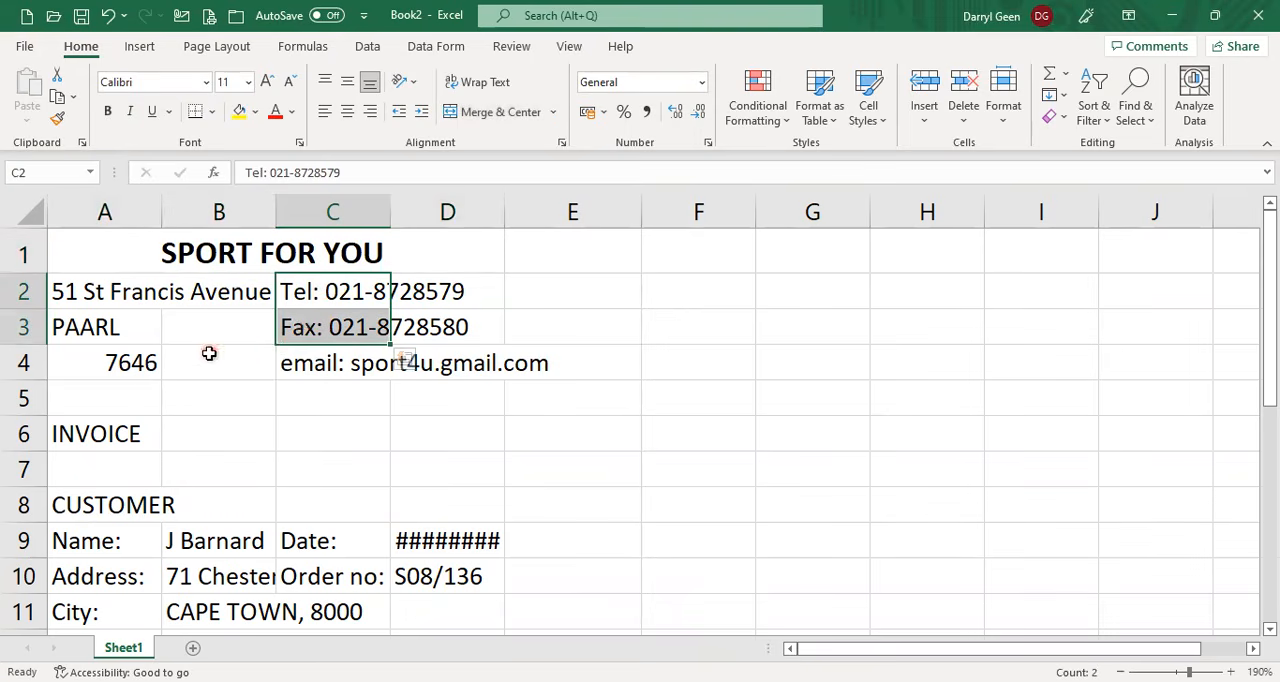
pyautogui.click(86, 431)
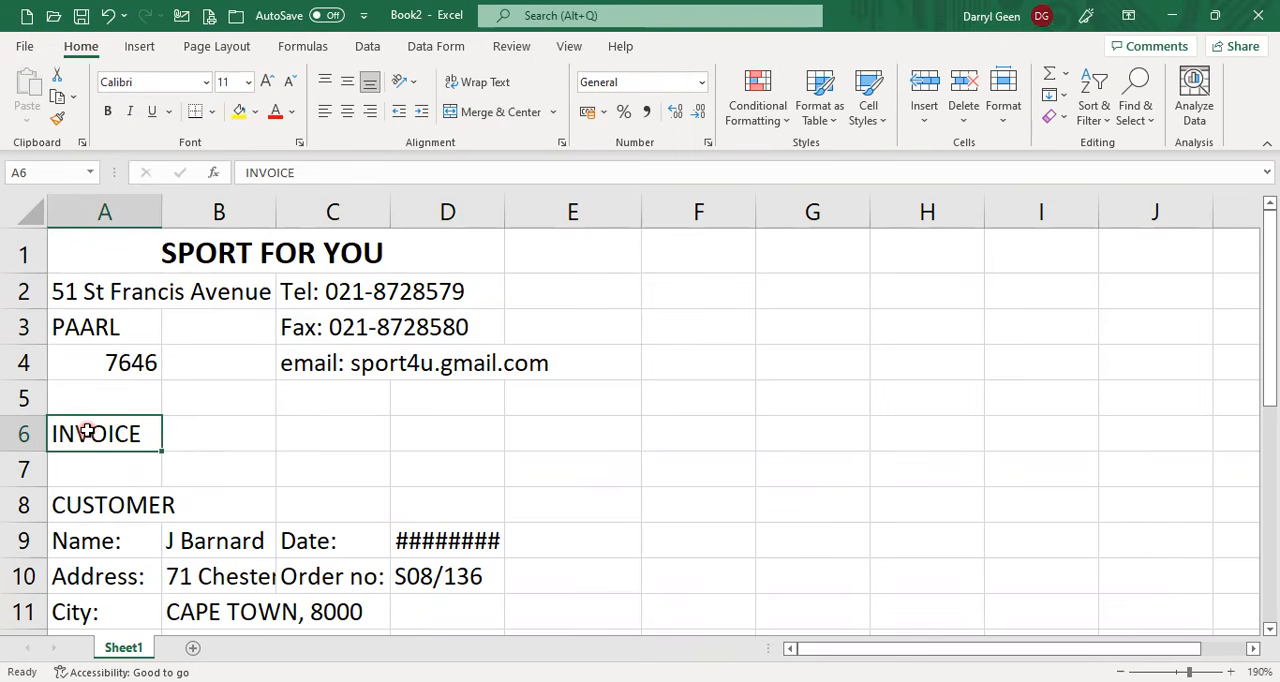
pyautogui.moveTo(92, 432); pyautogui.dragTo(437, 420)
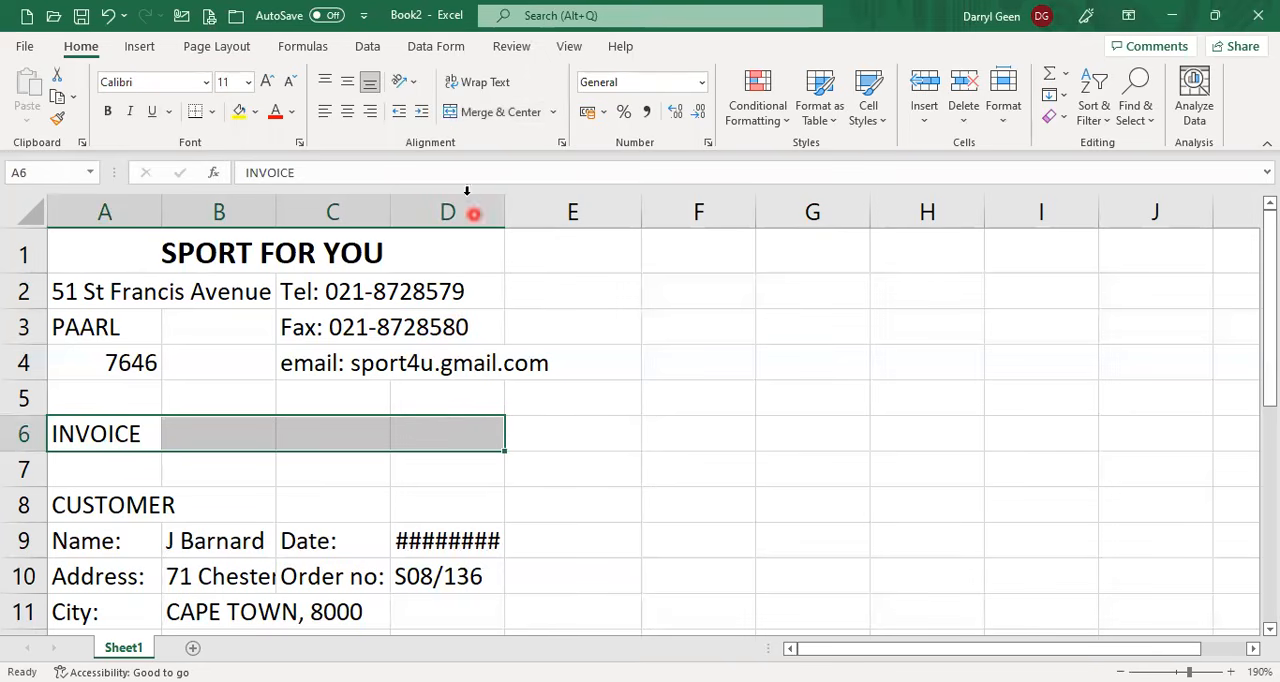
pyautogui.click(484, 113)
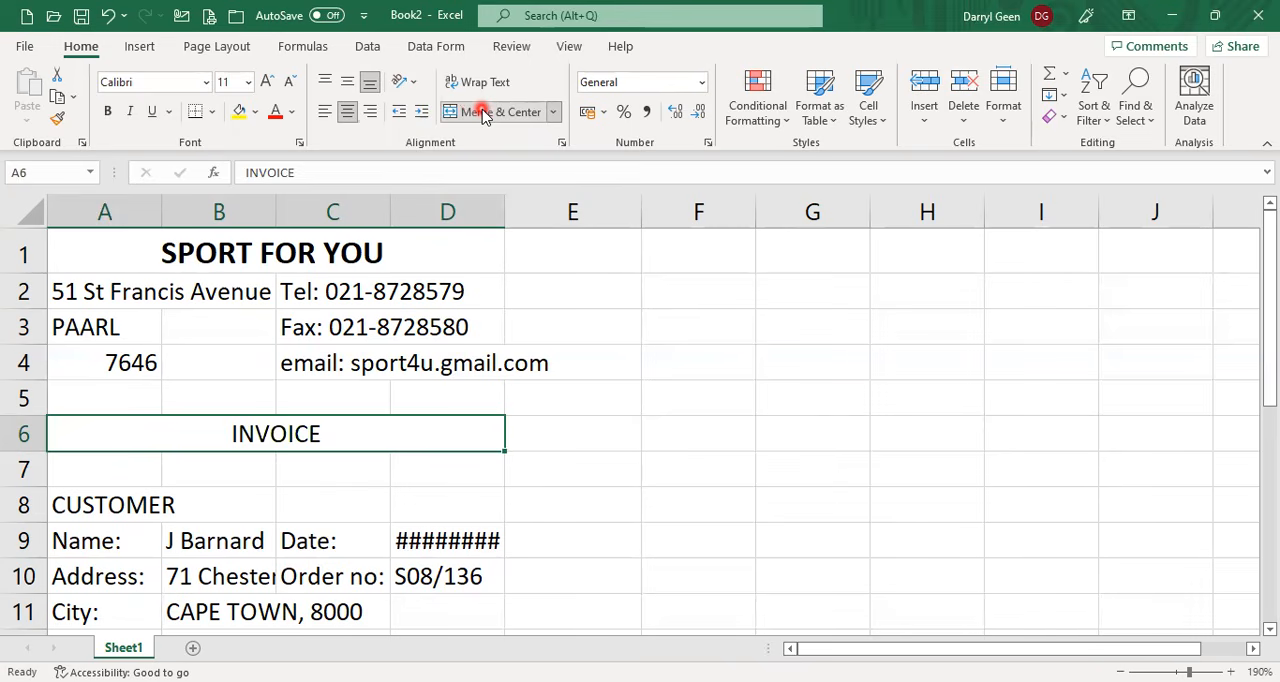
pyautogui.click(108, 111)
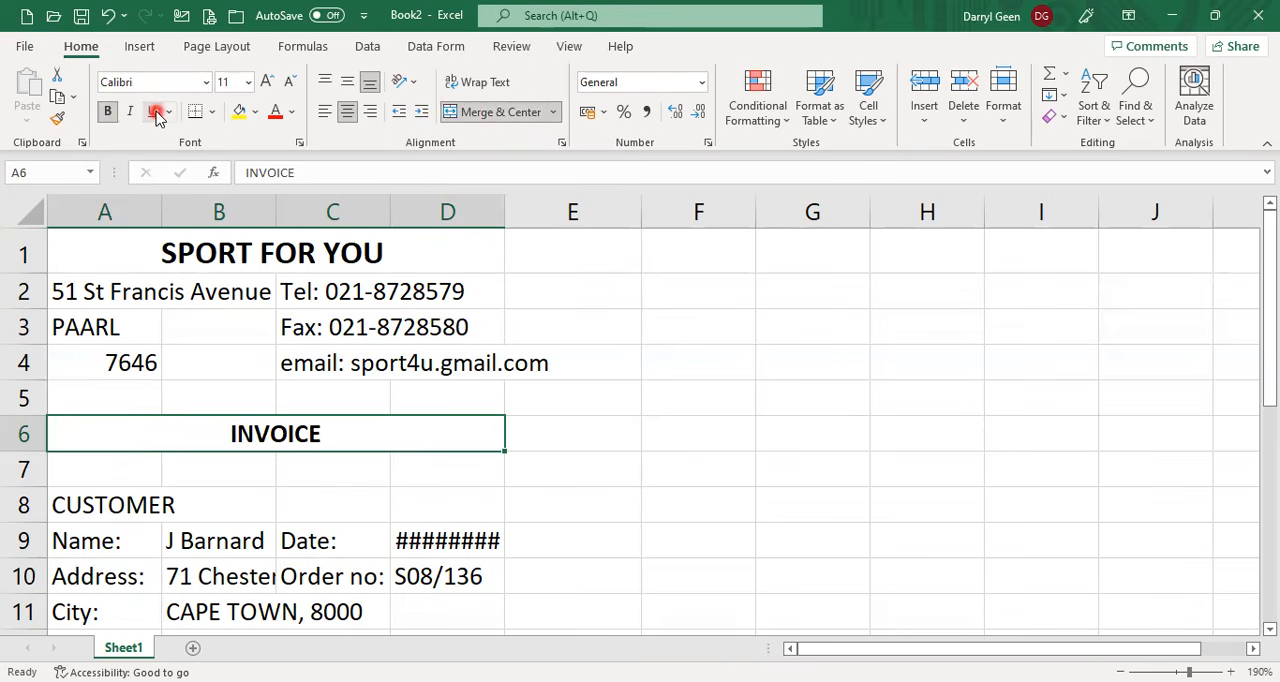
pyautogui.click(157, 113)
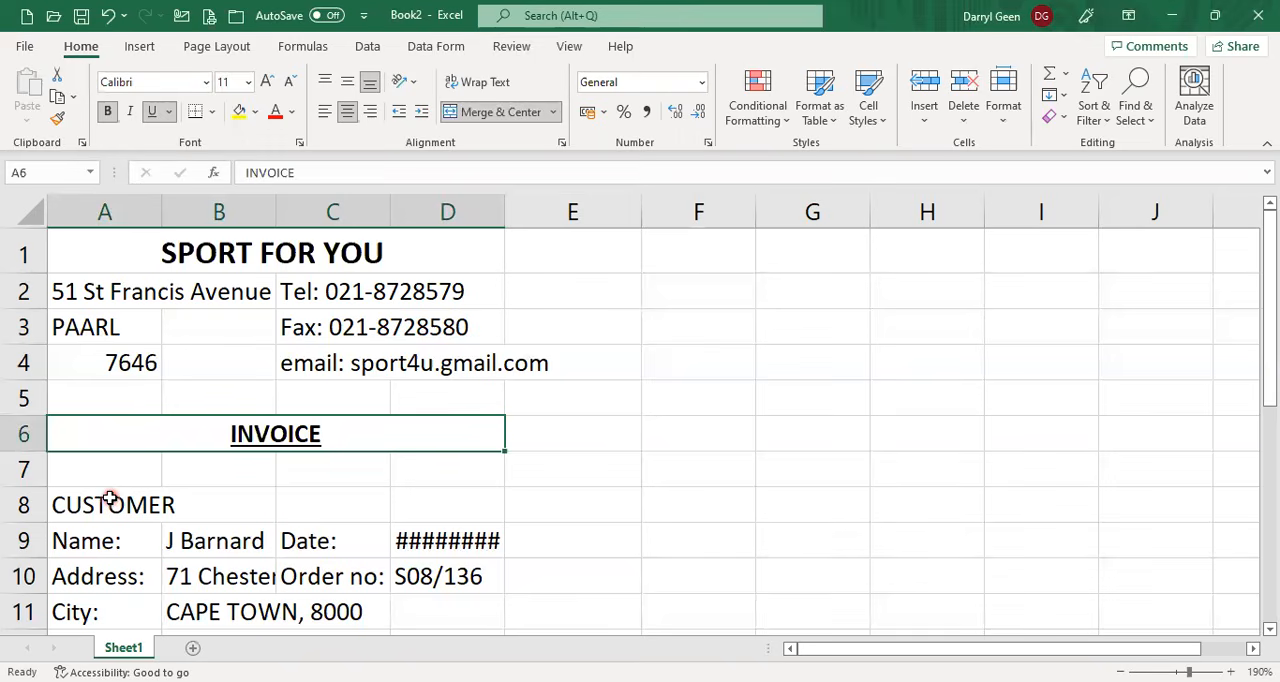
# Set the width of column A to 12.
pyautogui.click(116, 208)
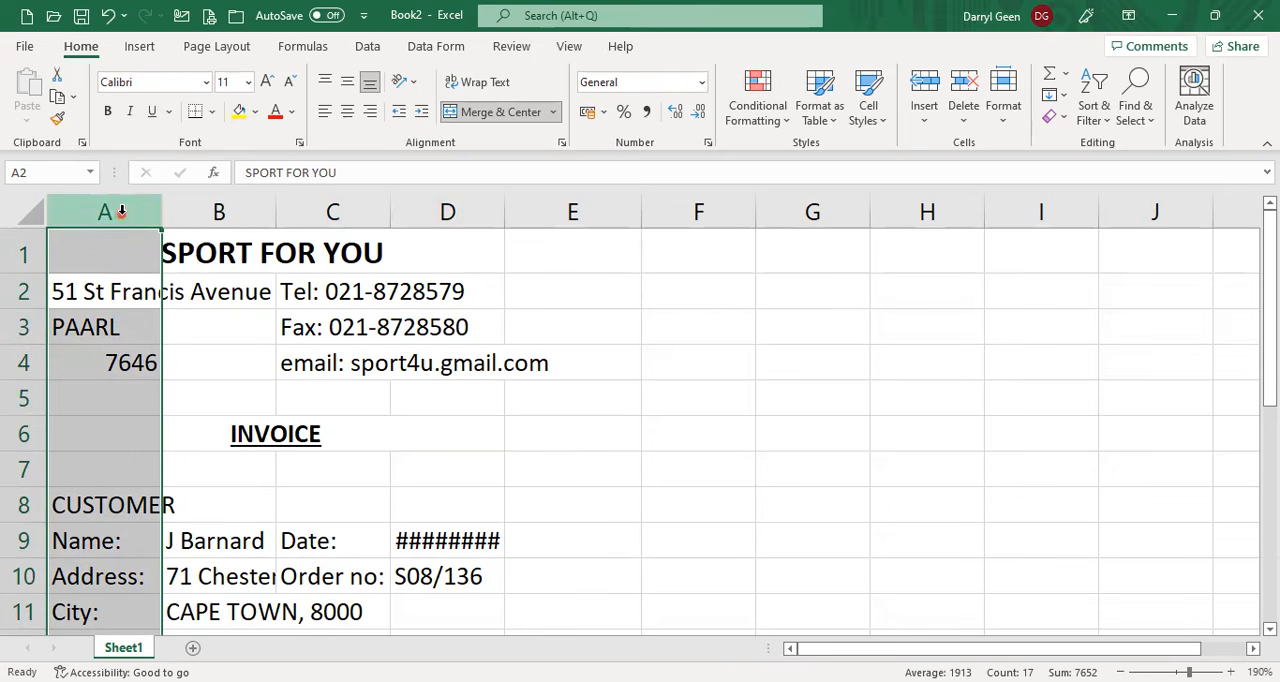
pyautogui.rightClick(121, 211)
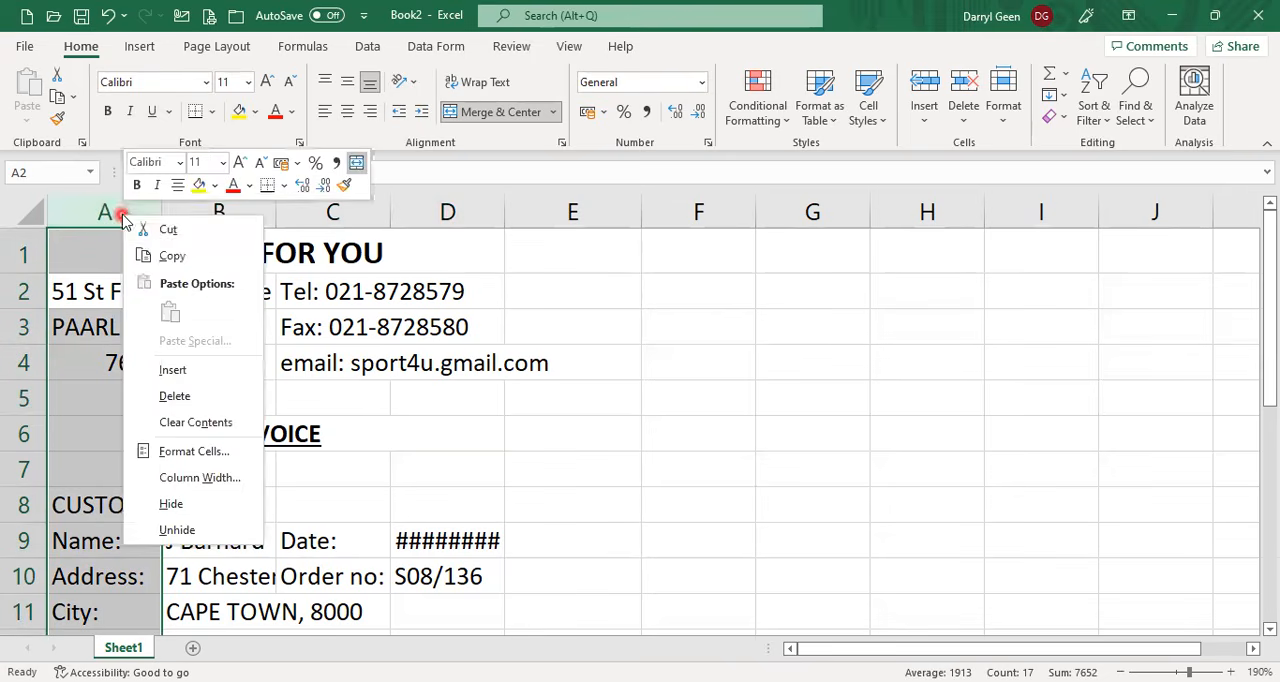
pyautogui.click(195, 478)
pyautogui.write('12')
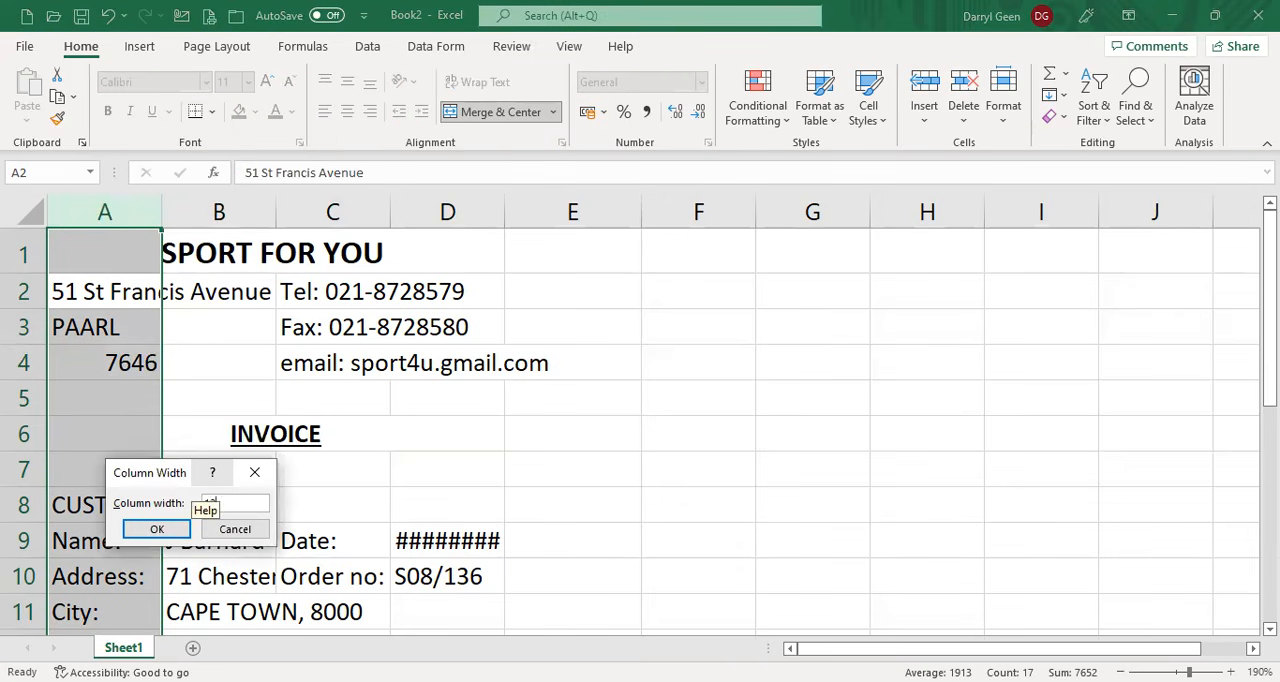
pyautogui.press('Return')
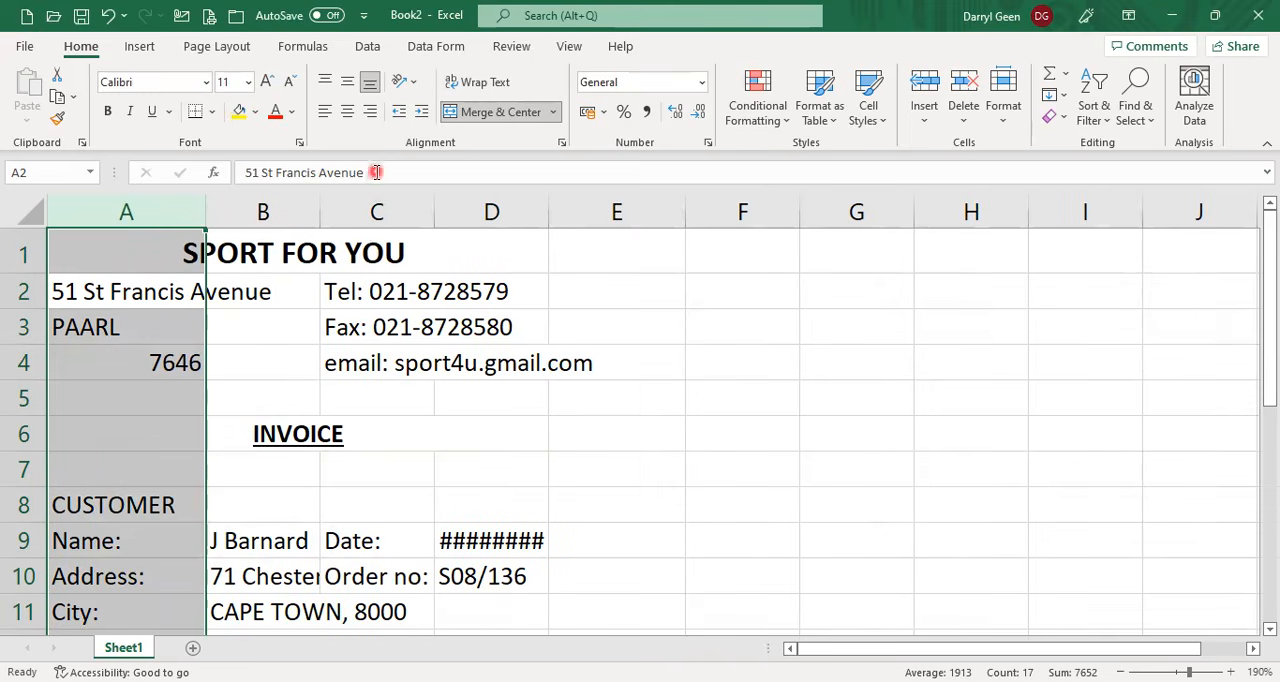
# Set the width of columns C and D to 12.
pyautogui.click(358, 205)
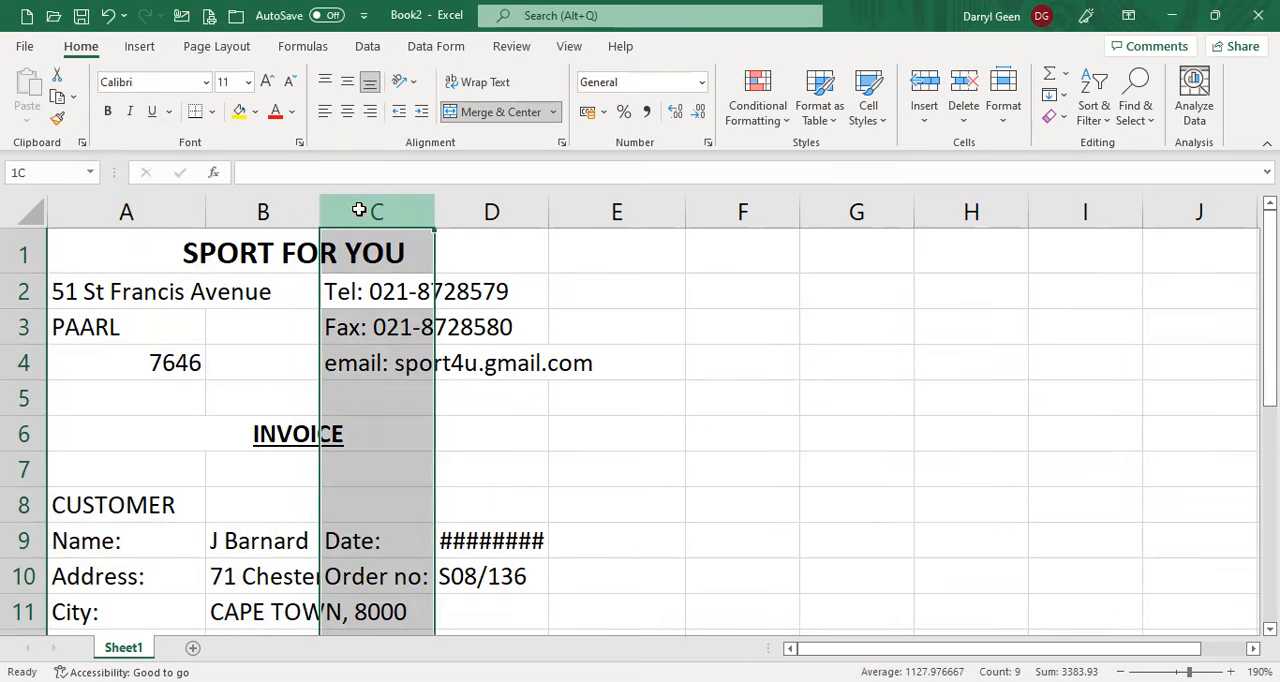
pyautogui.click(500, 214)
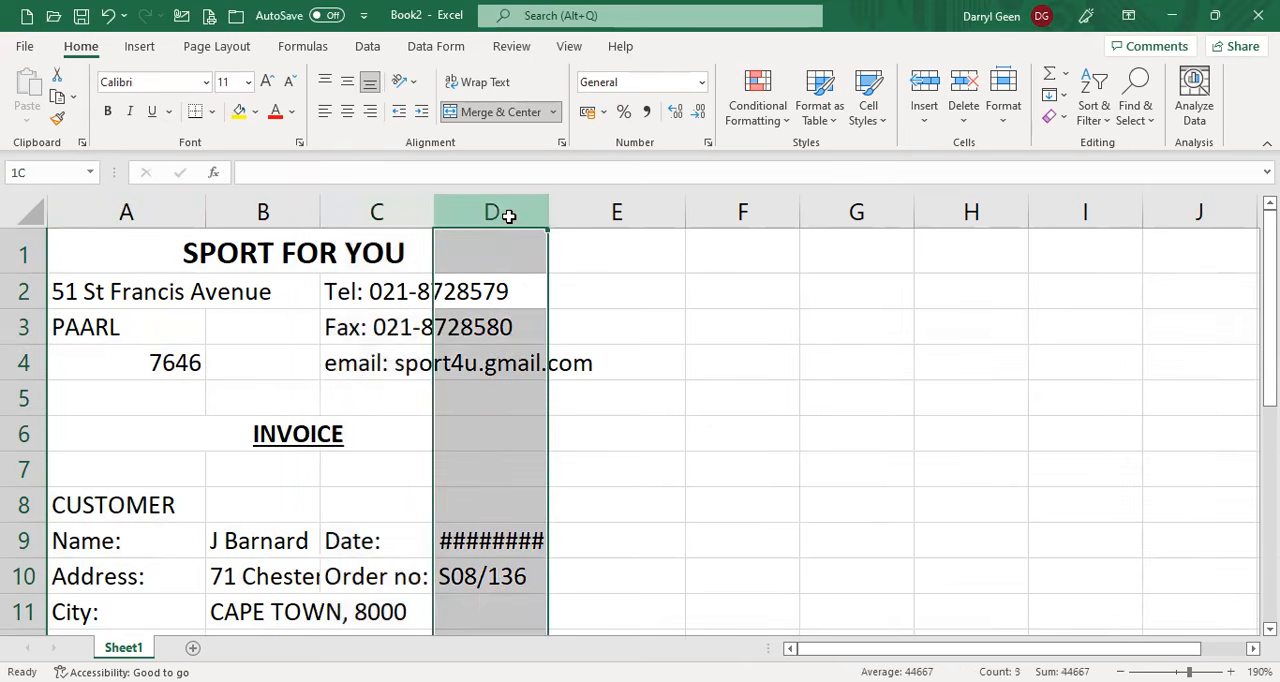
pyautogui.keyDown('shift'); pyautogui.click(416, 211); pyautogui.keyUp('shift')
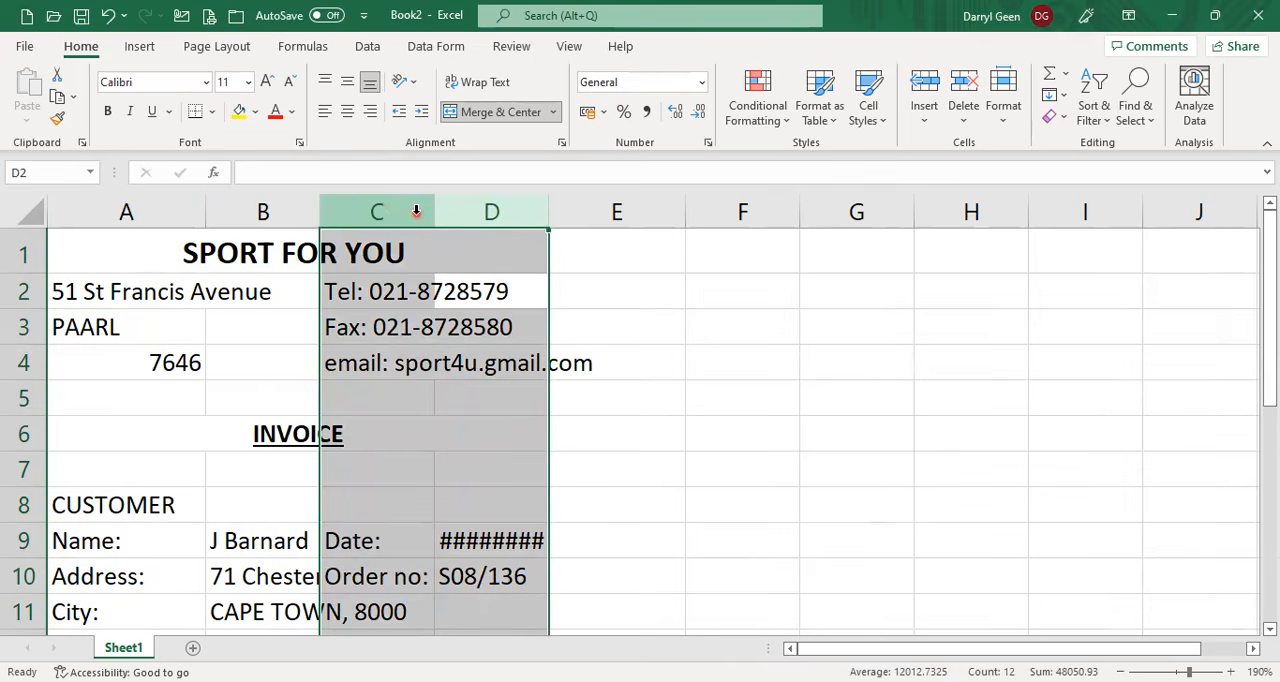
pyautogui.rightClick(416, 212)
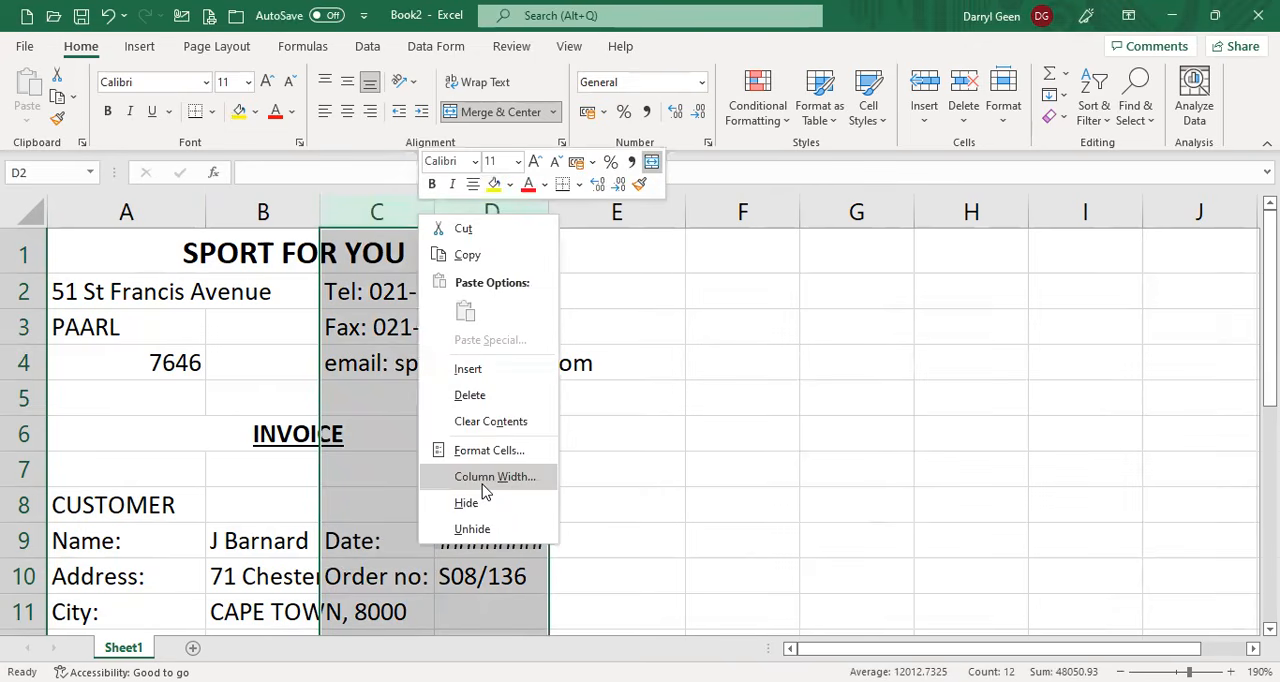
pyautogui.click(483, 478)
pyautogui.write('12')
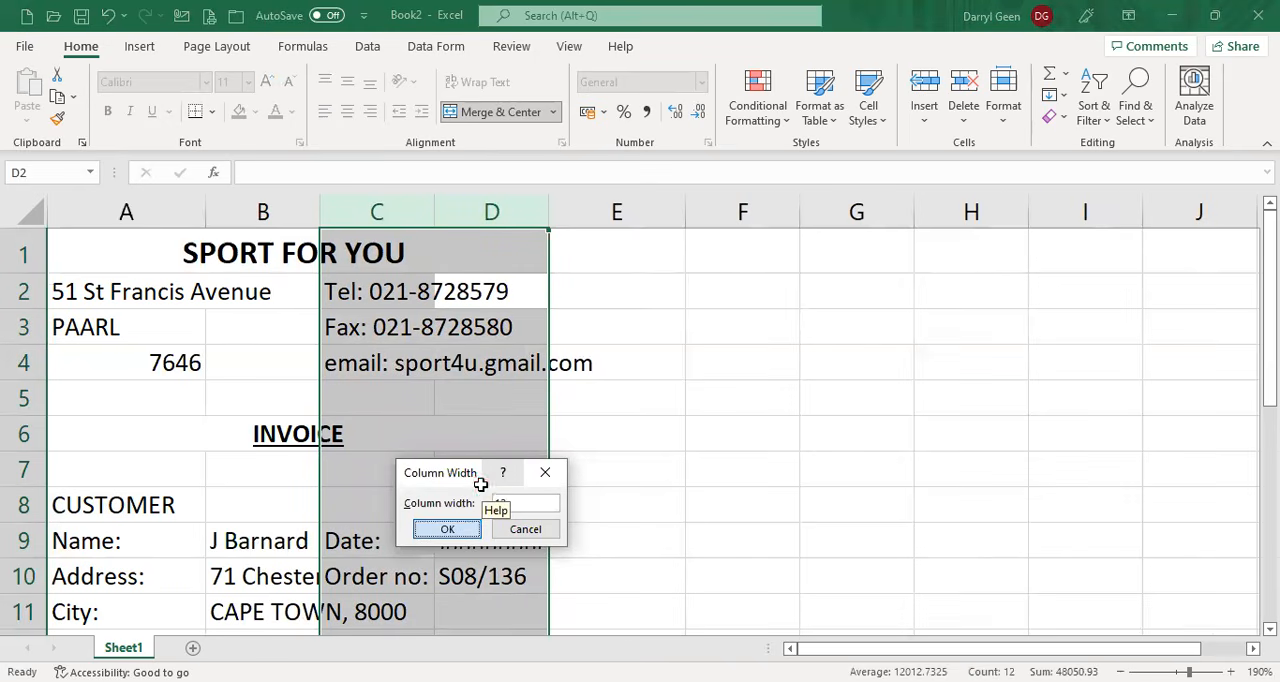
pyautogui.press('Return')
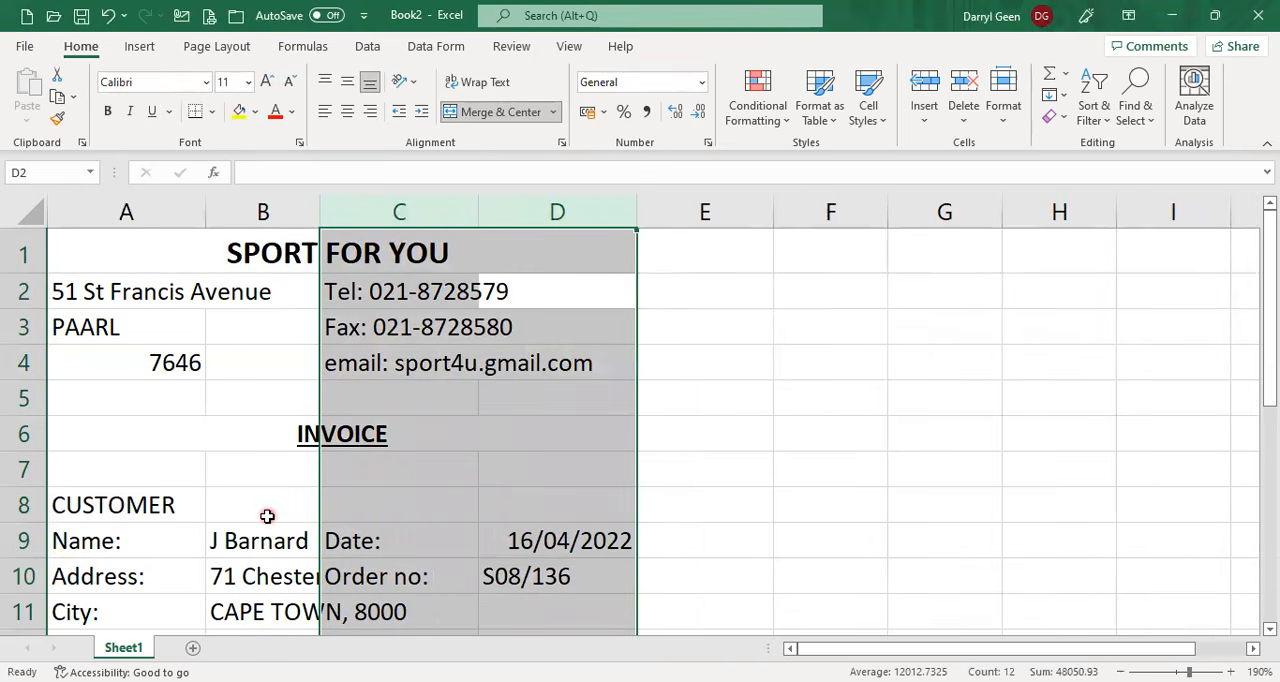
pyautogui.click(149, 507)
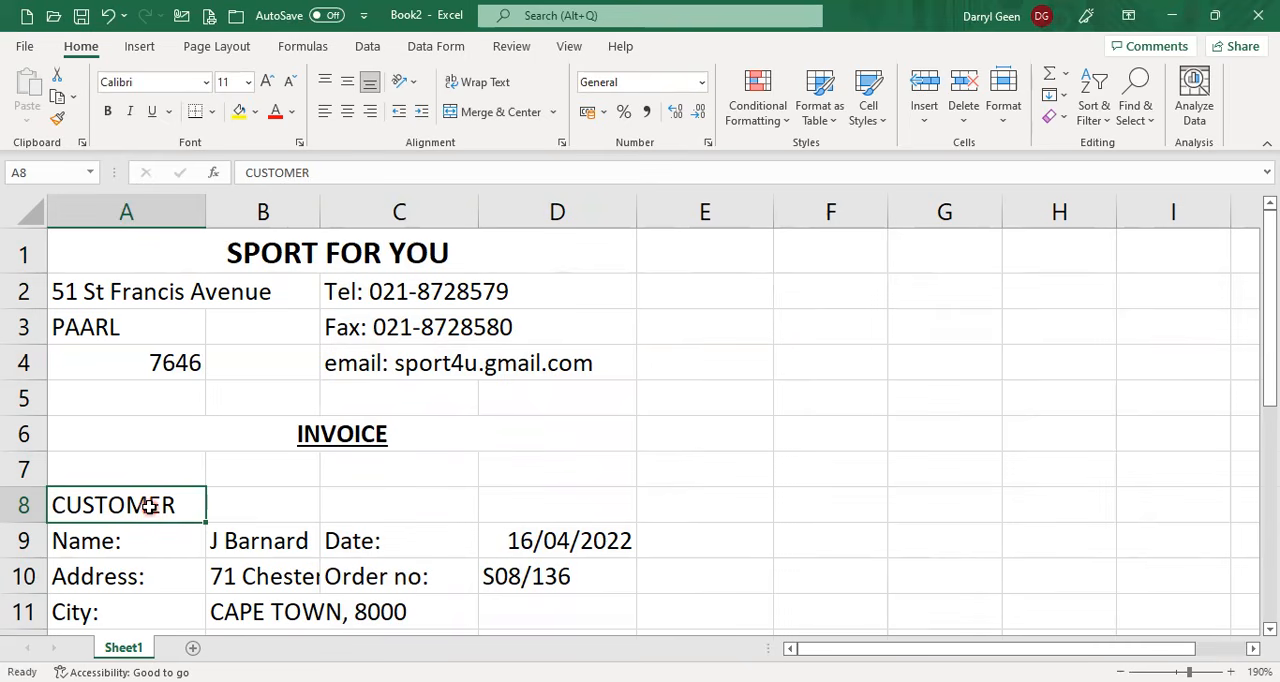
pyautogui.scroll(-1, 306, 505)
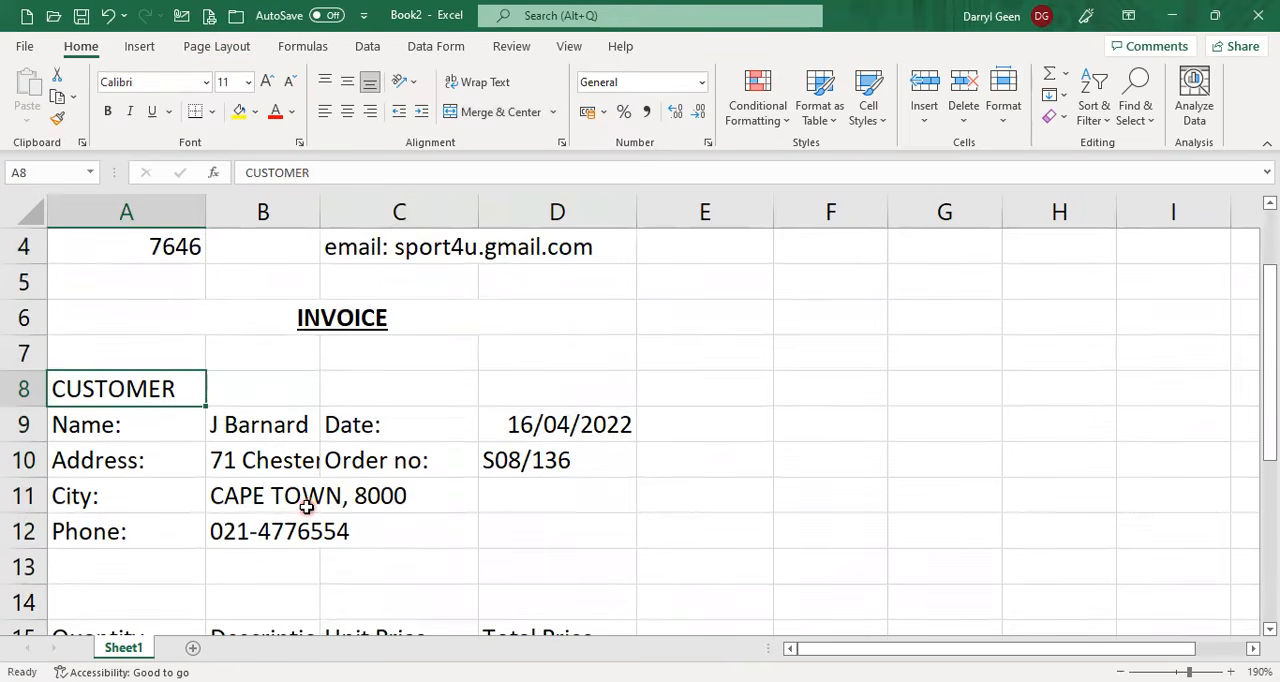
pyautogui.click(272, 533)
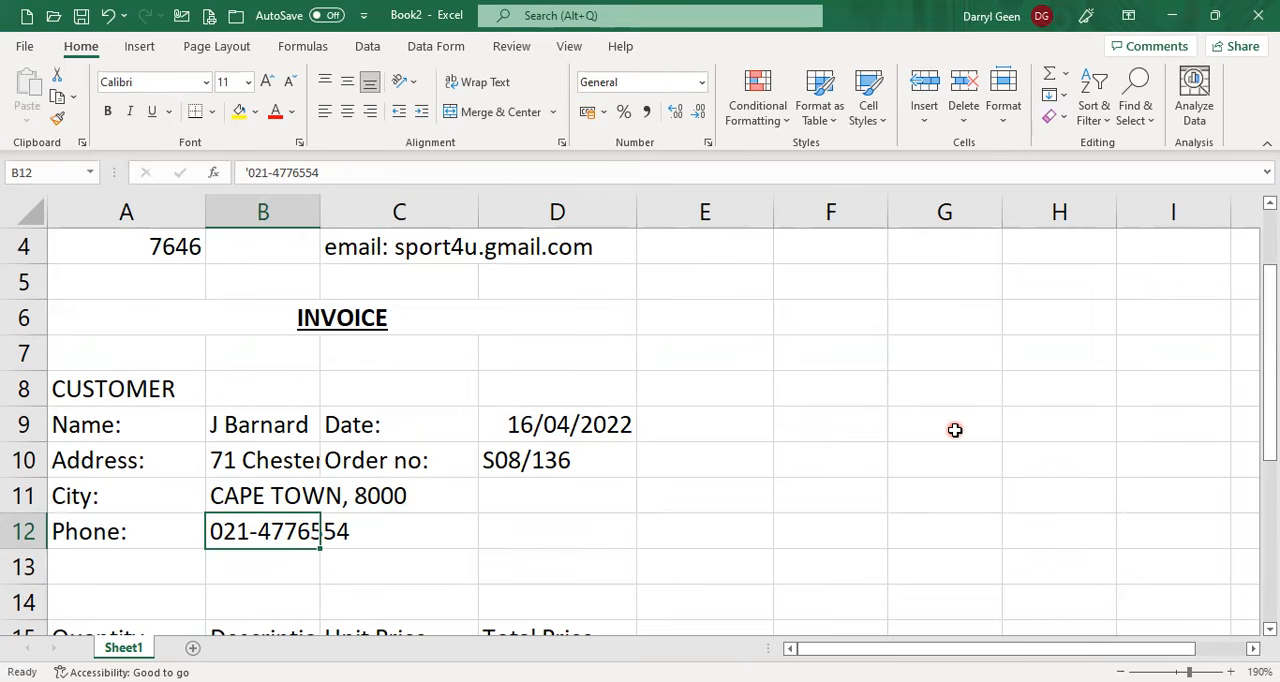
# Format the unit prices in C17:C19 as Currency with 2 decimal places and the R symbol.
pyautogui.scroll(-3, 955, 430)
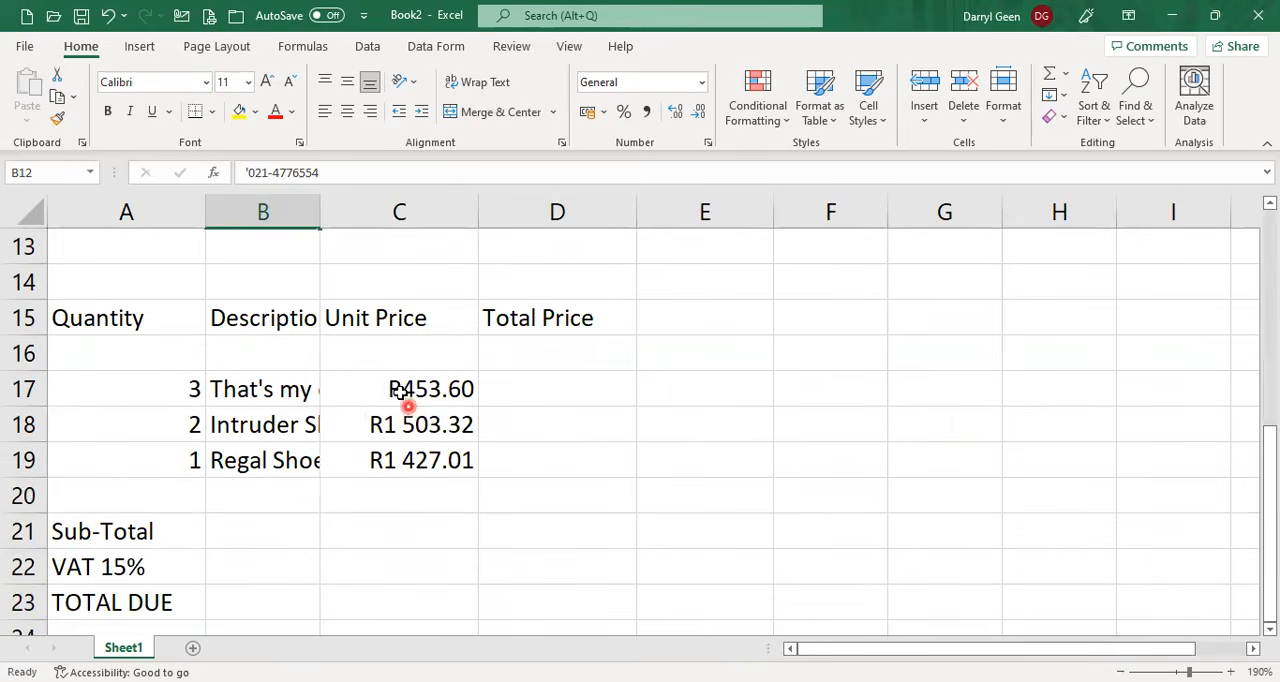
pyautogui.moveTo(396, 392); pyautogui.dragTo(398, 460)
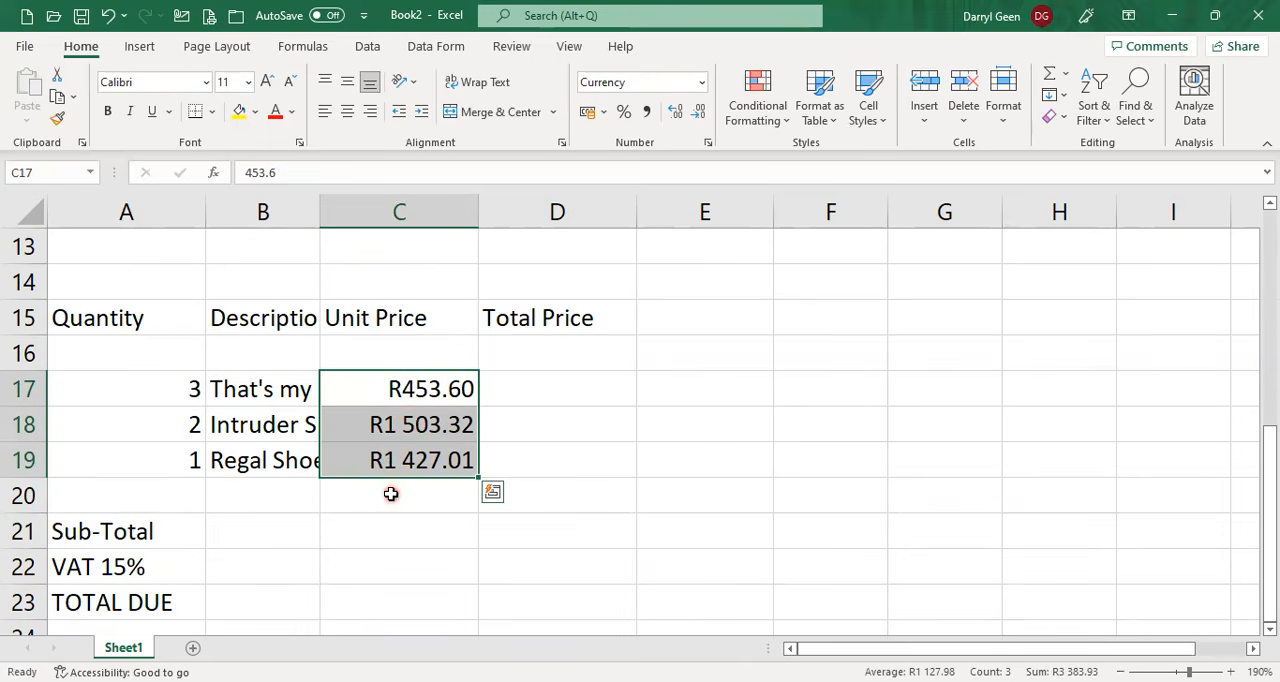
pyautogui.click(709, 147)
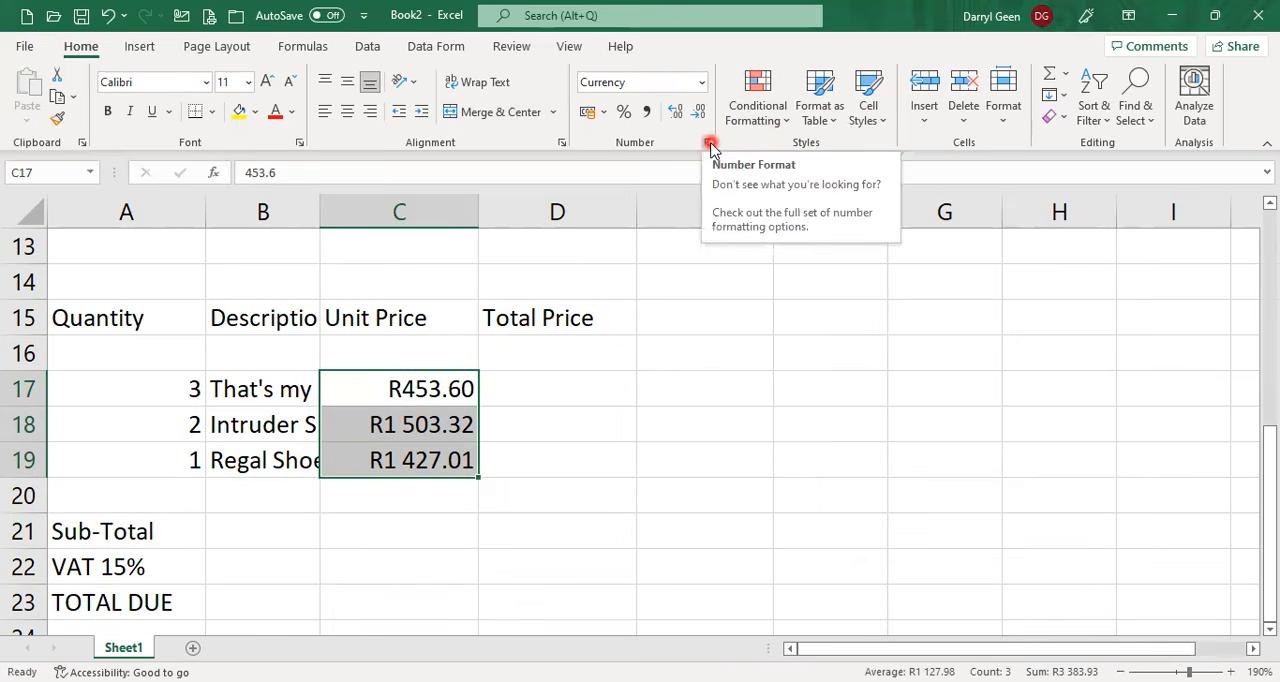
pyautogui.click(709, 147)
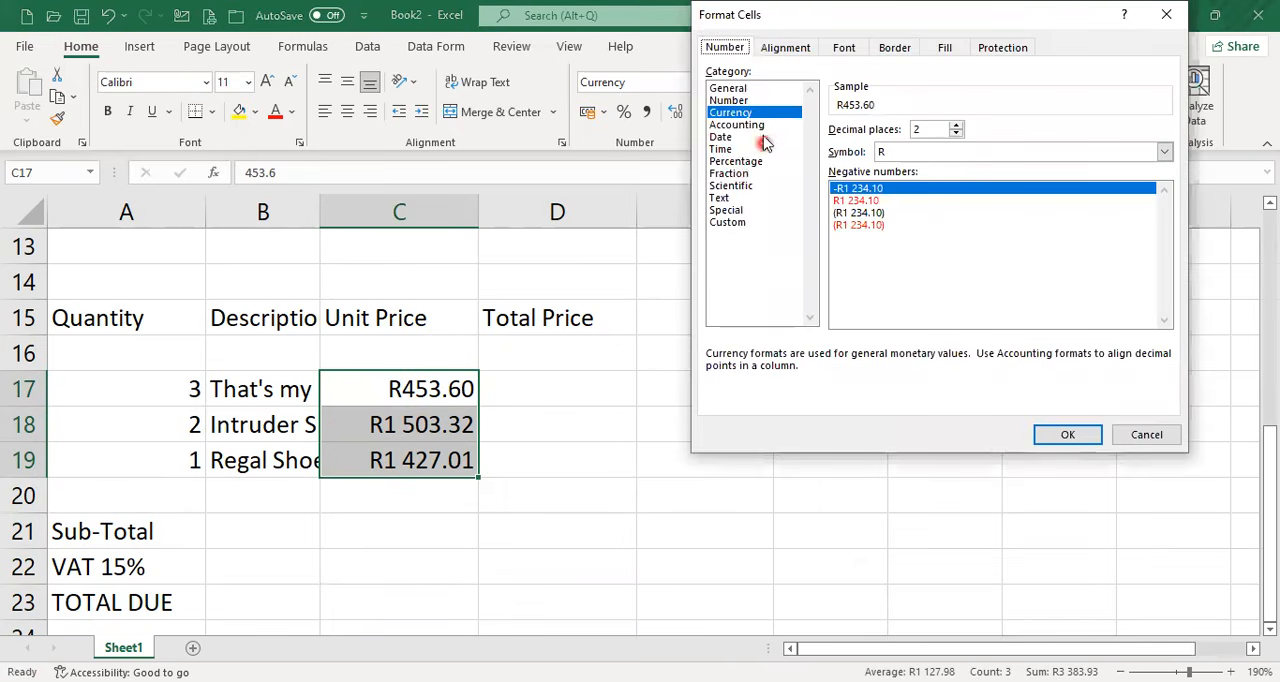
pyautogui.click(817, 184)
pyautogui.click(1068, 437)
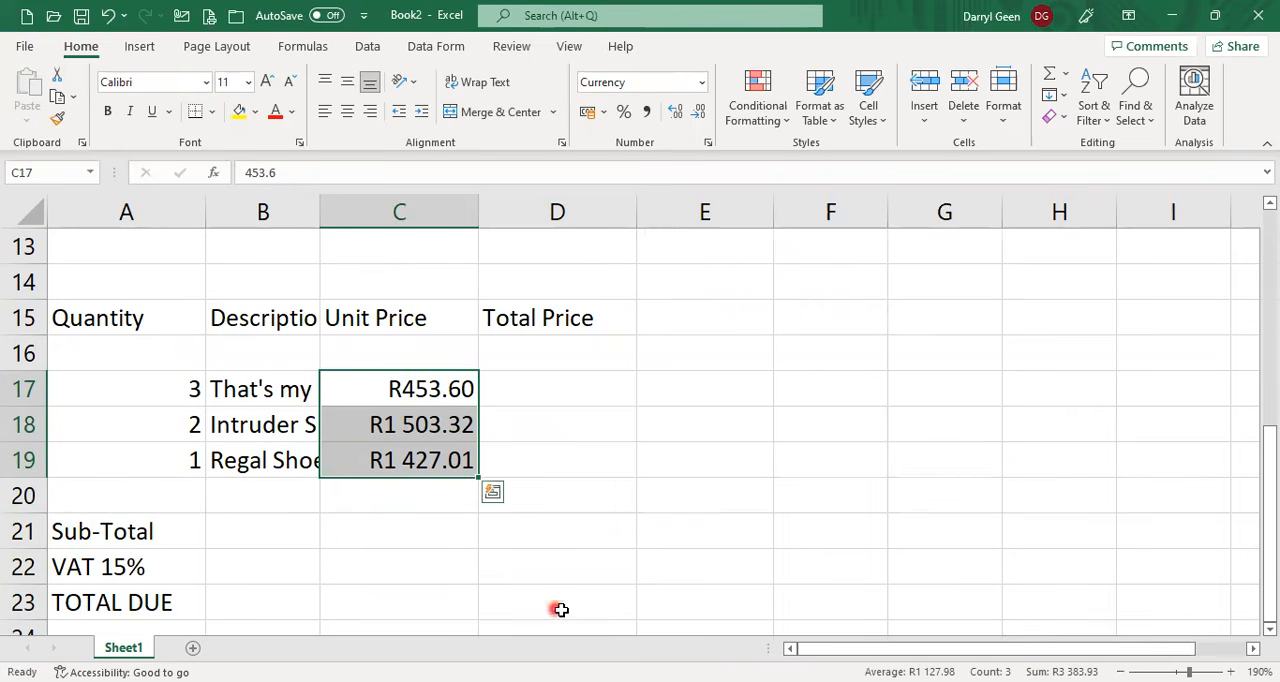
# Calculate the first item's total price in D17 by multiplying quantity by unit price with =A17*C17.
pyautogui.click(537, 381)
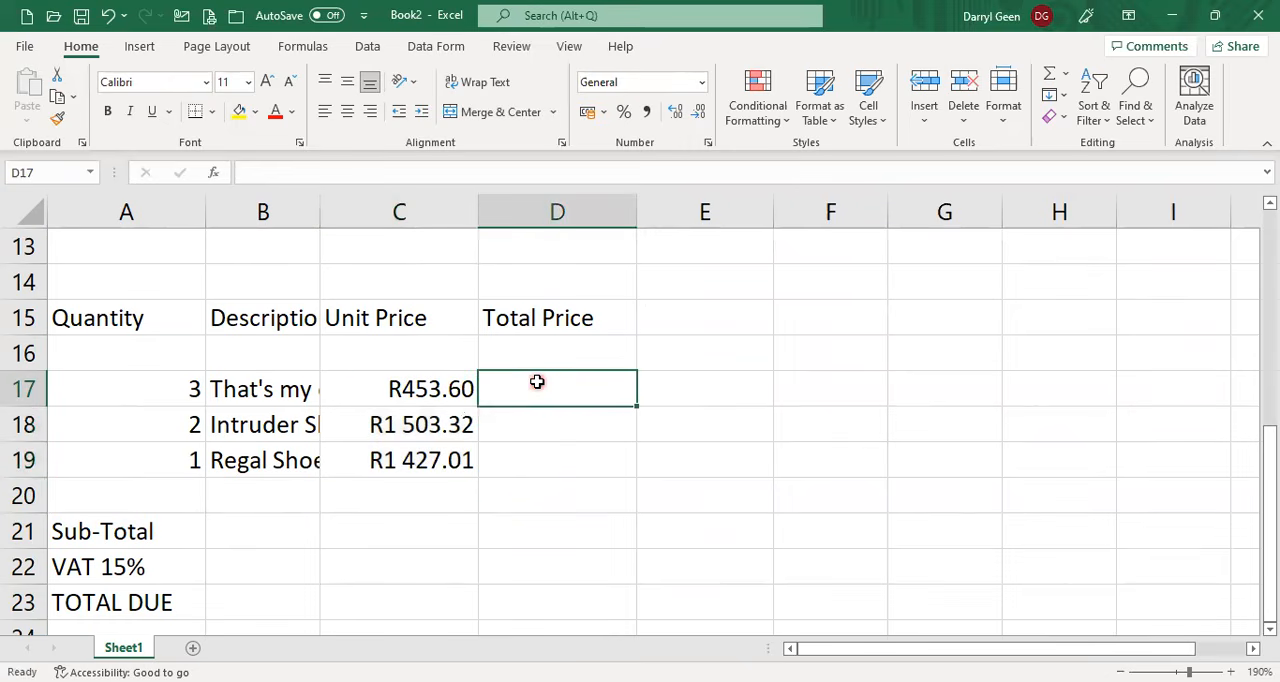
pyautogui.click(537, 381)
pyautogui.write('=')
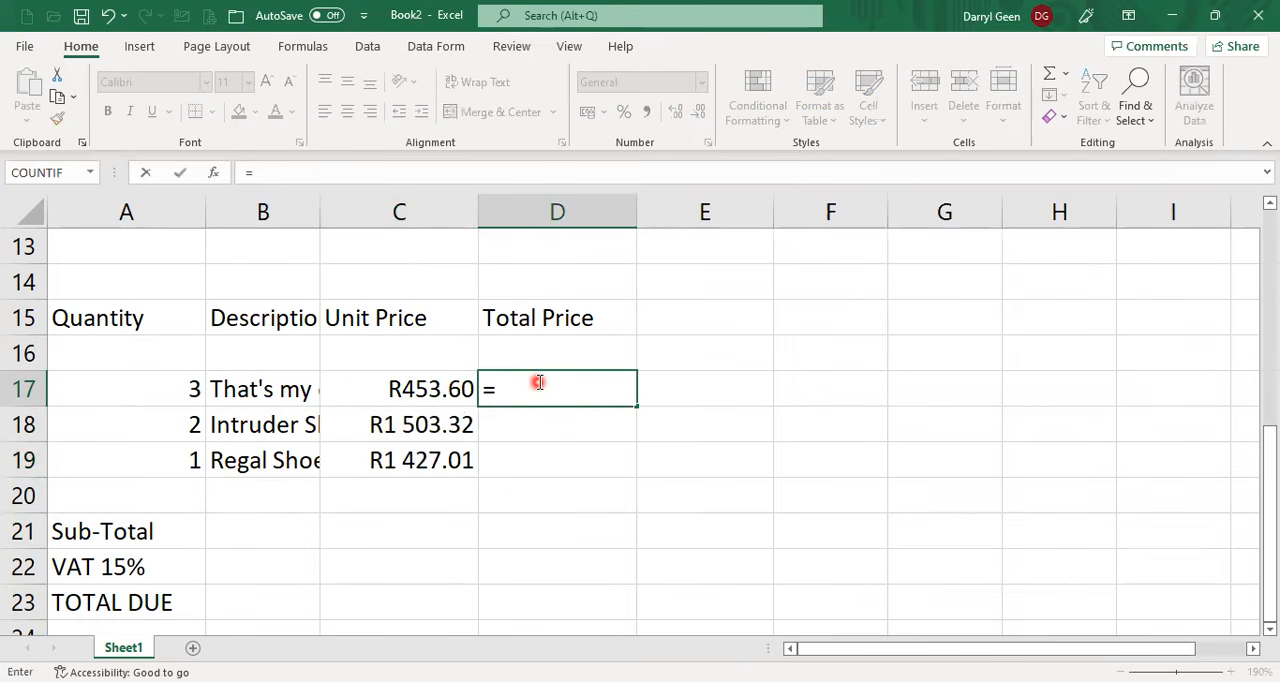
pyautogui.click(144, 389)
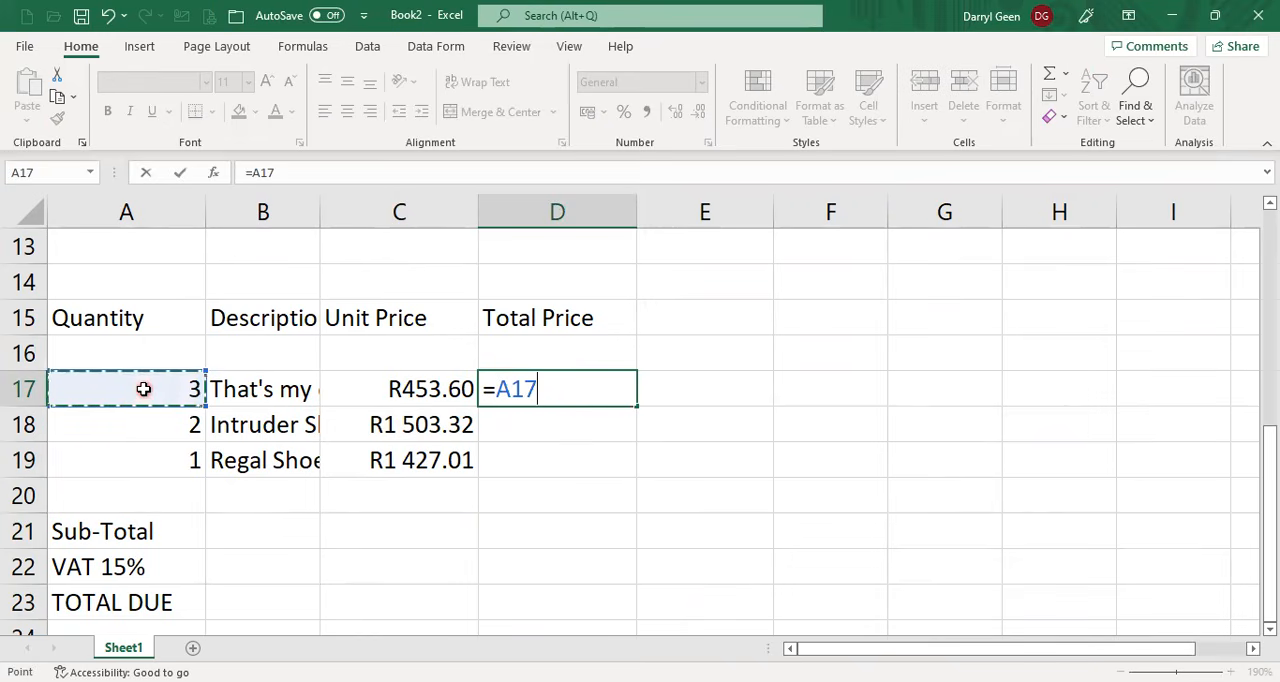
pyautogui.write('*')
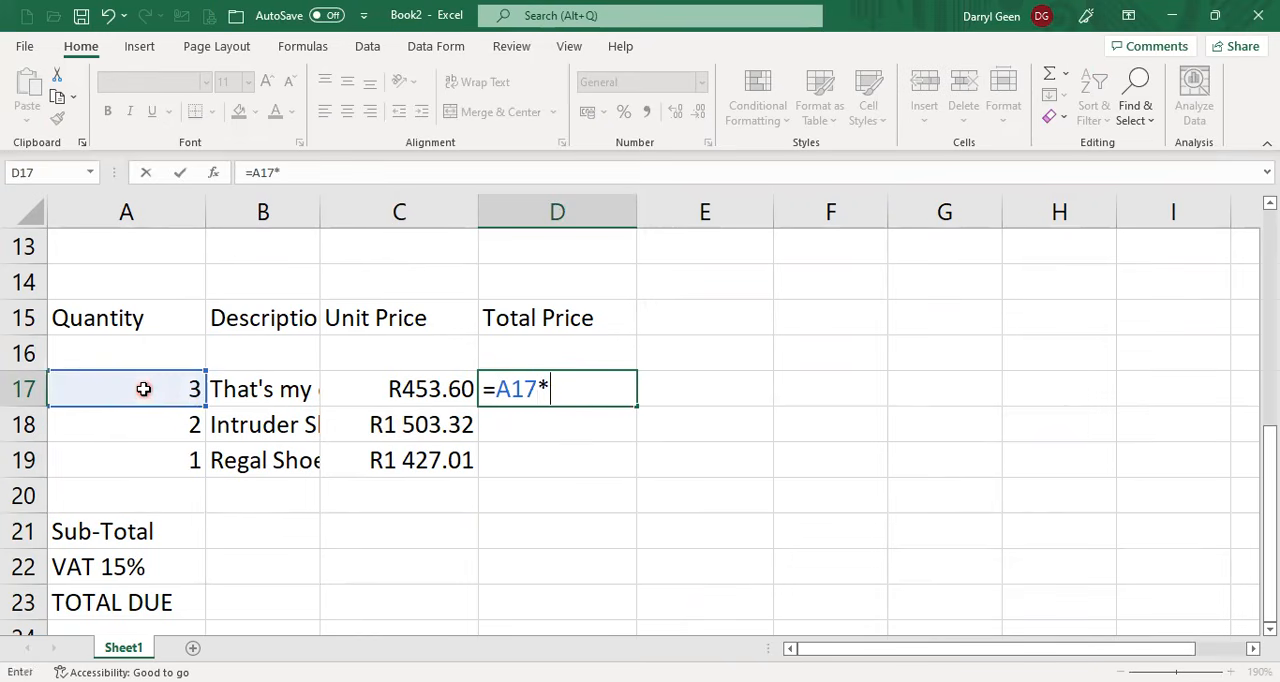
pyautogui.click(420, 389)
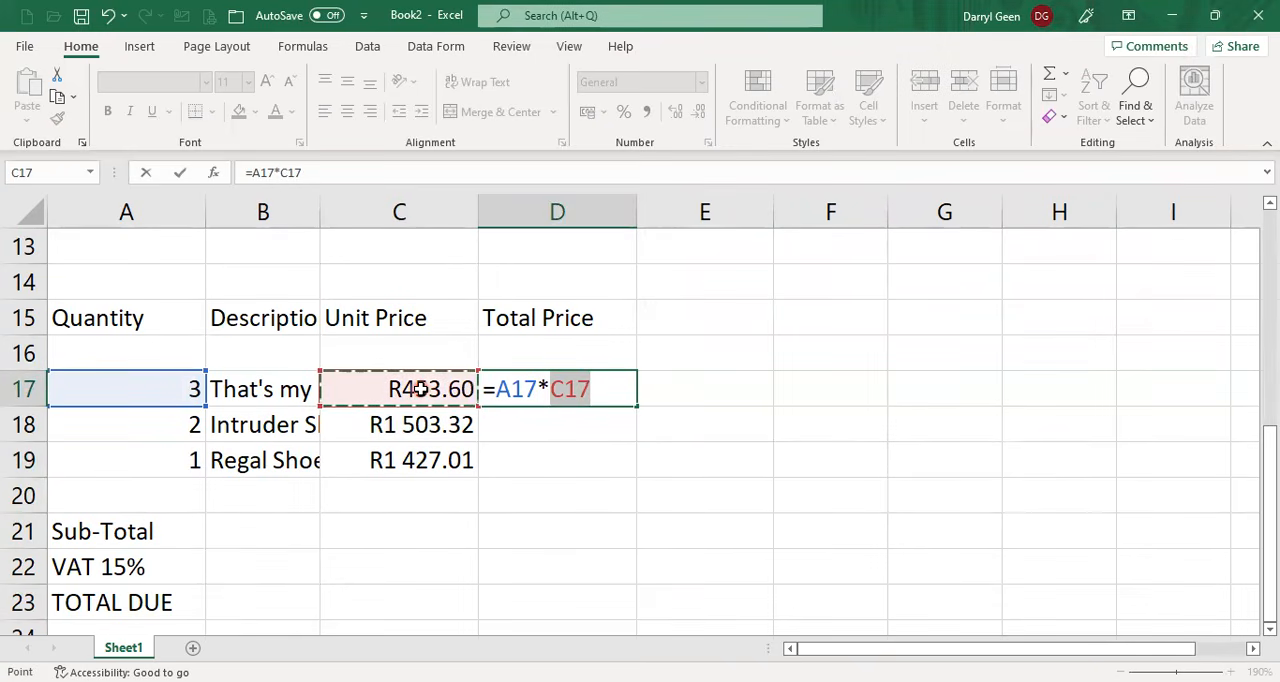
pyautogui.press('Return')
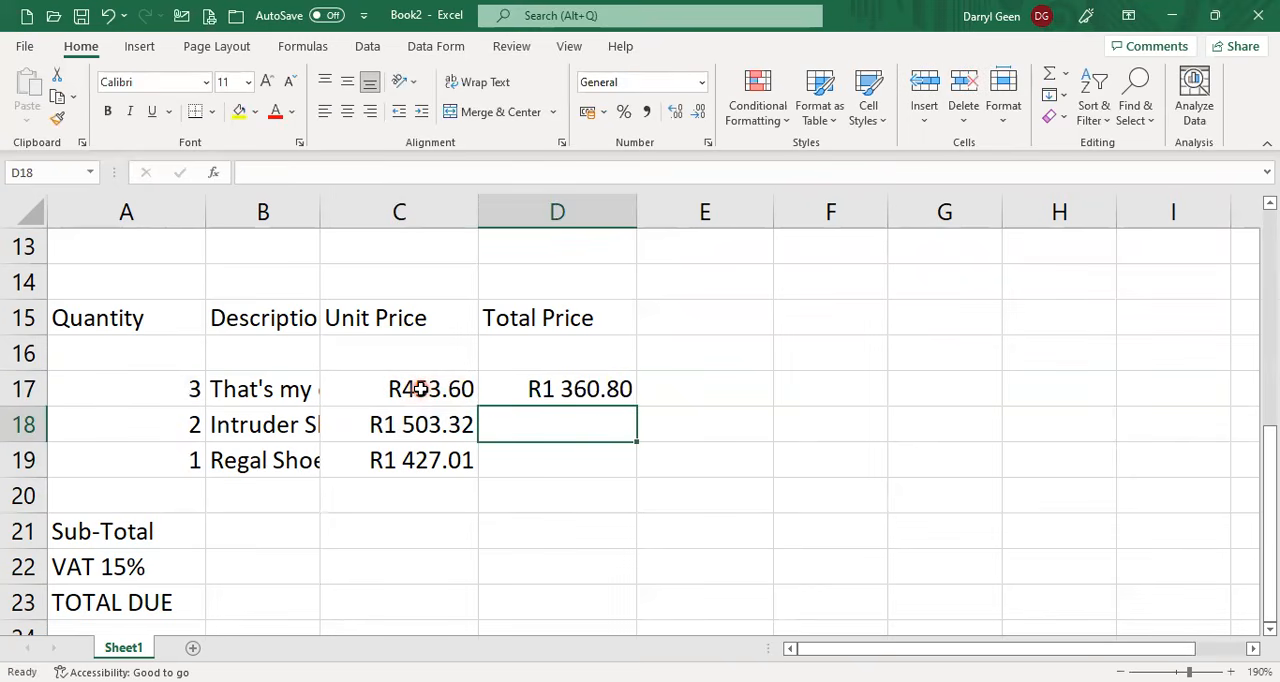
# Calculate the second item's total price in D18 with the formula =A18*C18.
pyautogui.write('=')
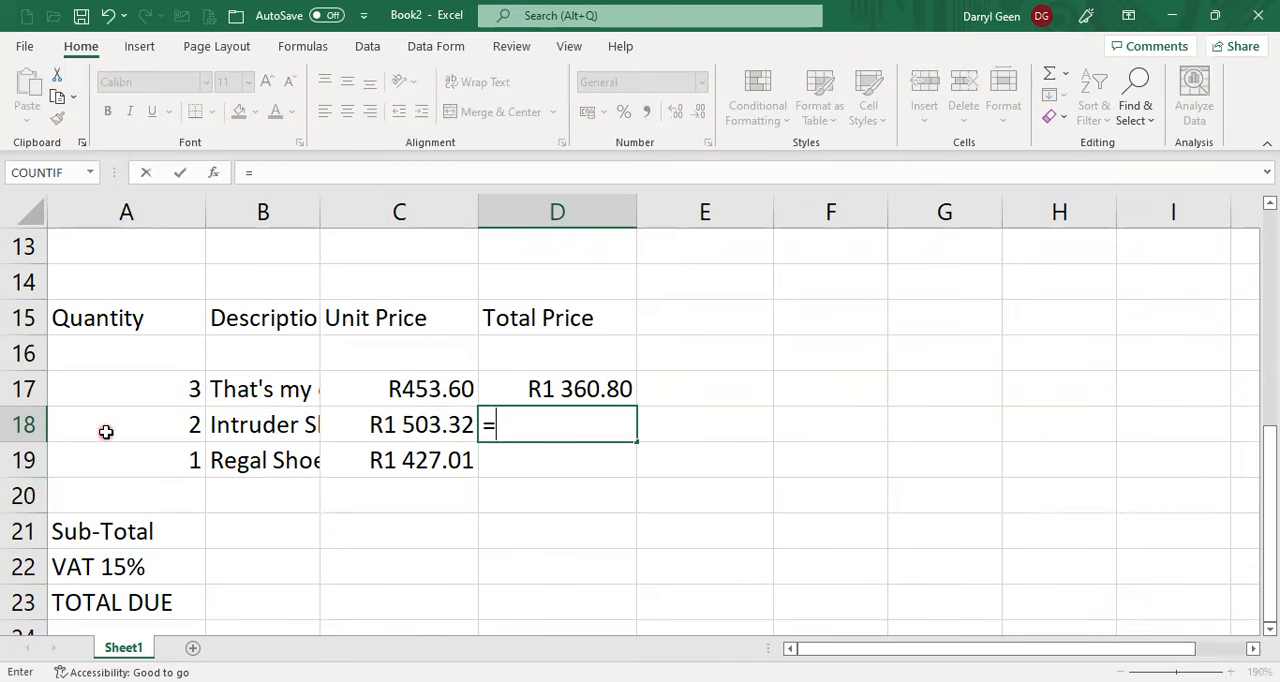
pyautogui.click(107, 428)
pyautogui.write('*')
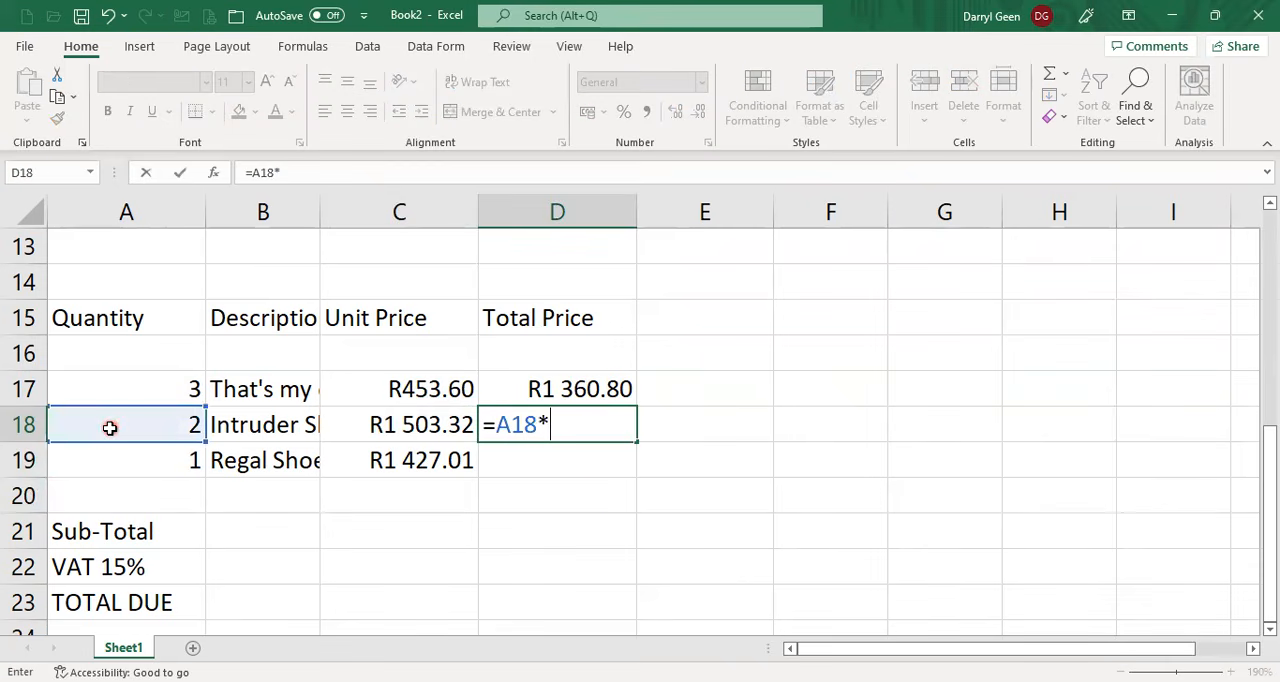
pyautogui.click(425, 426)
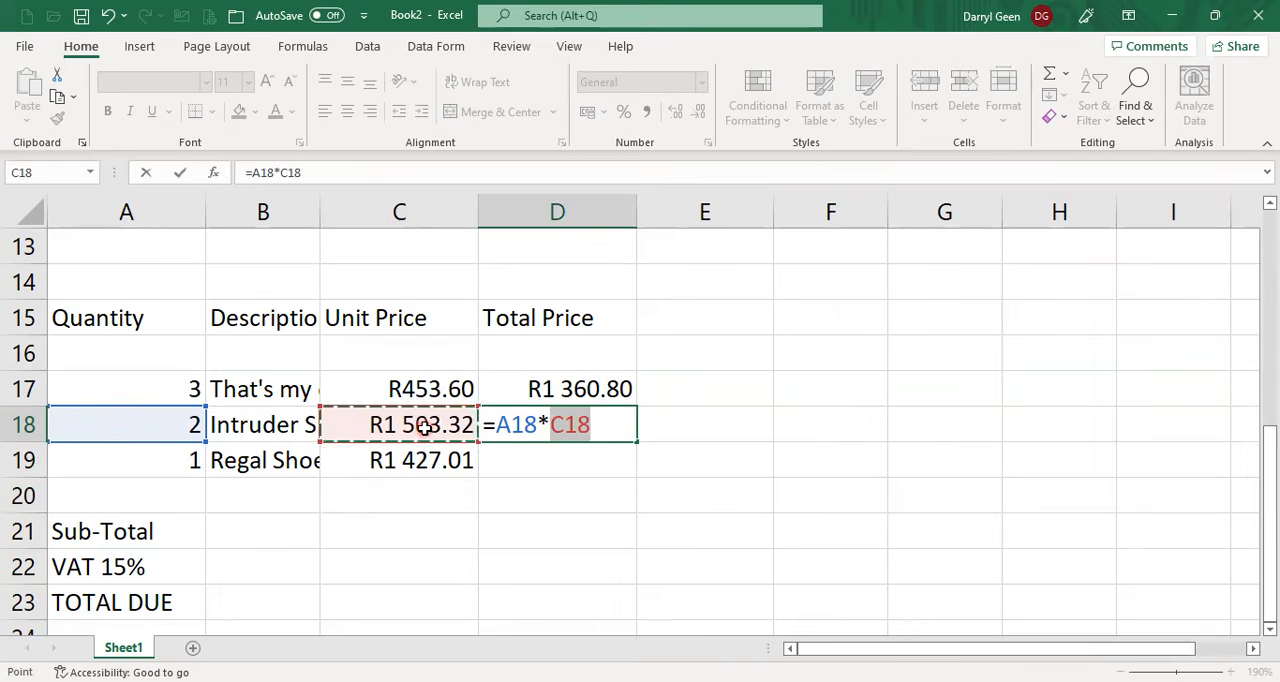
pyautogui.press('Return')
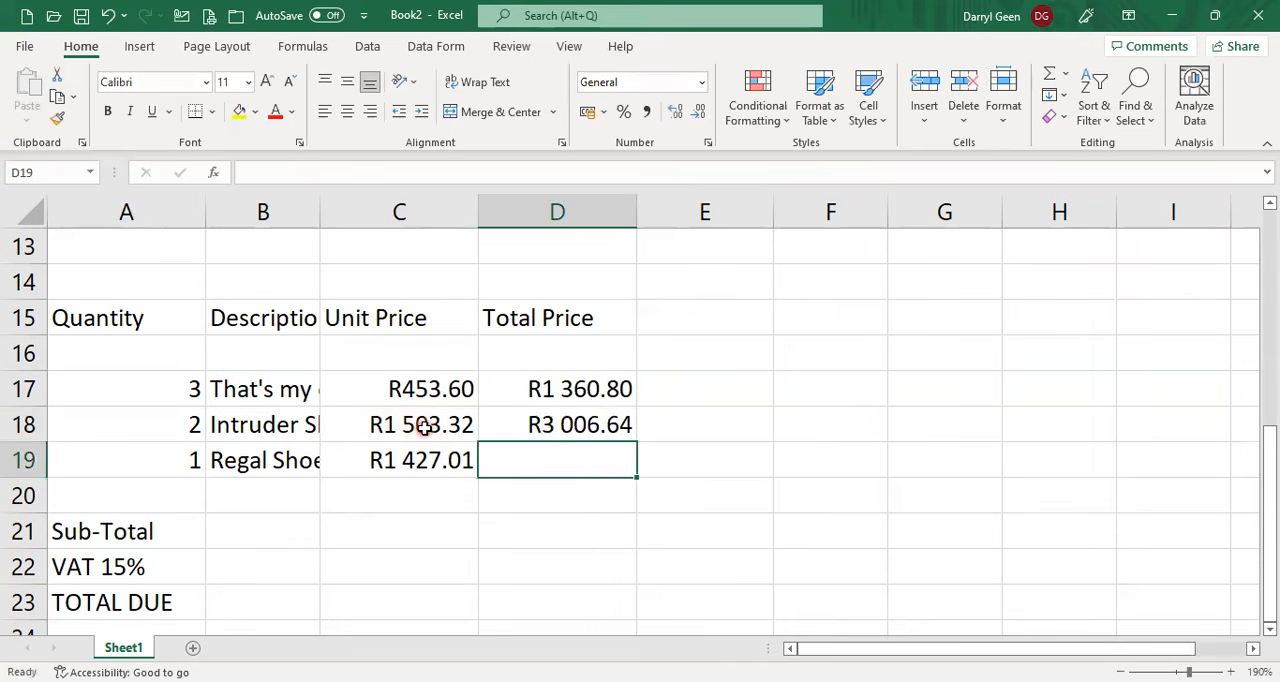
# Fill the total price formula from D18 down to D19 and check the copied formula.
pyautogui.click(571, 423)
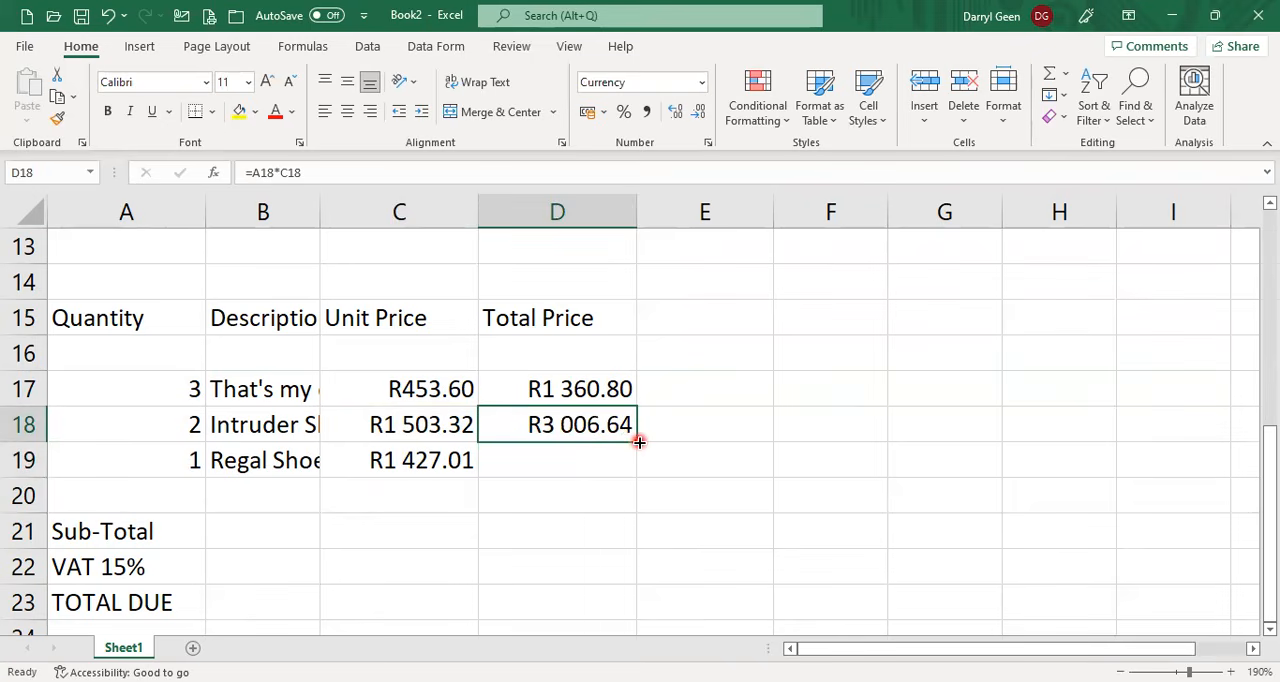
pyautogui.moveTo(638, 441); pyautogui.dragTo(629, 478)
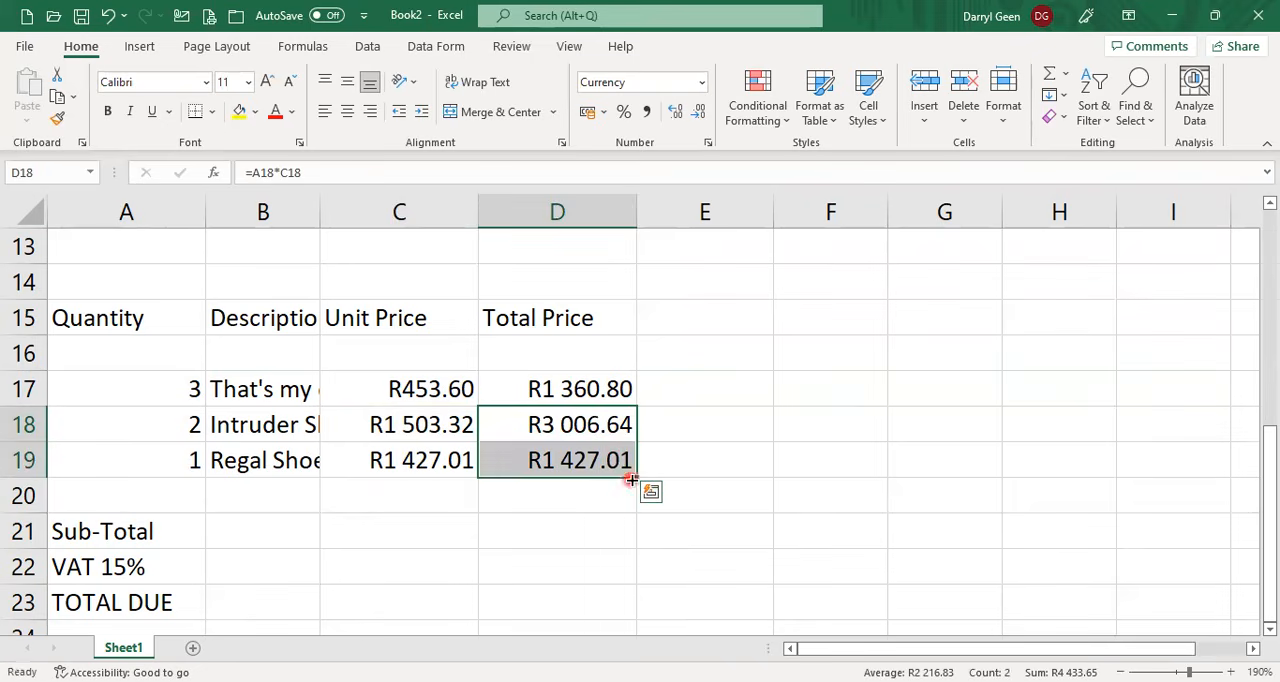
pyautogui.click(582, 424)
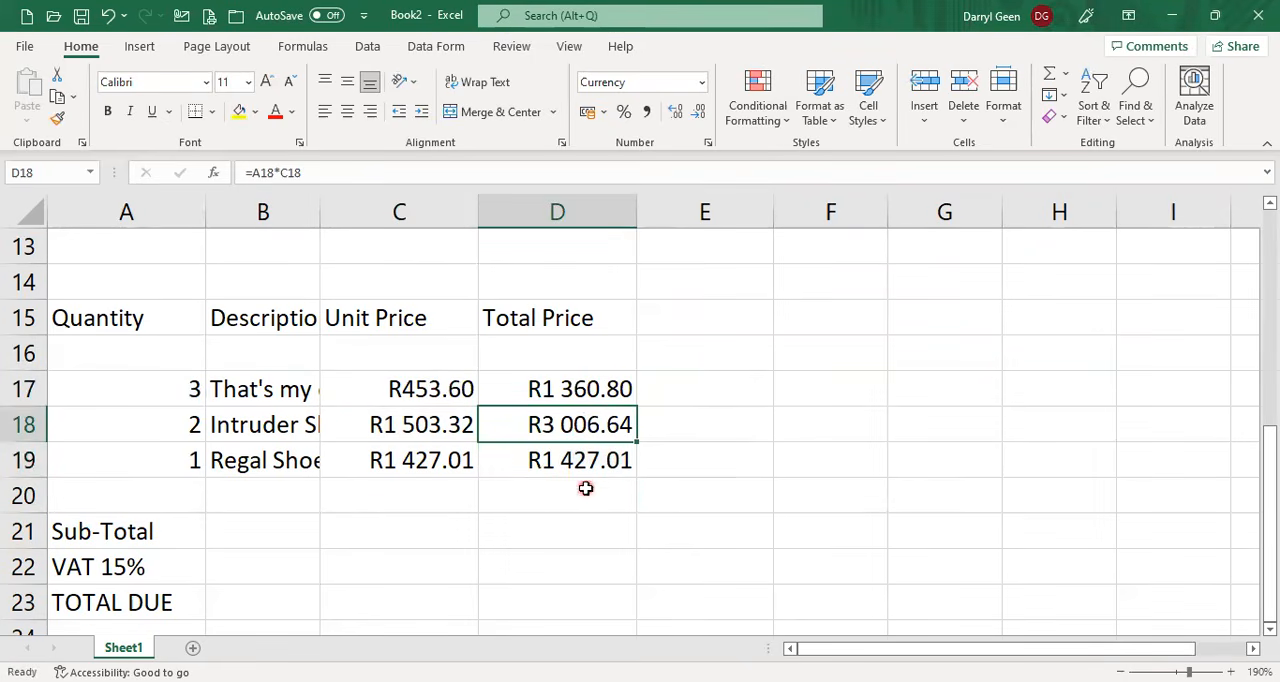
pyautogui.click(597, 465)
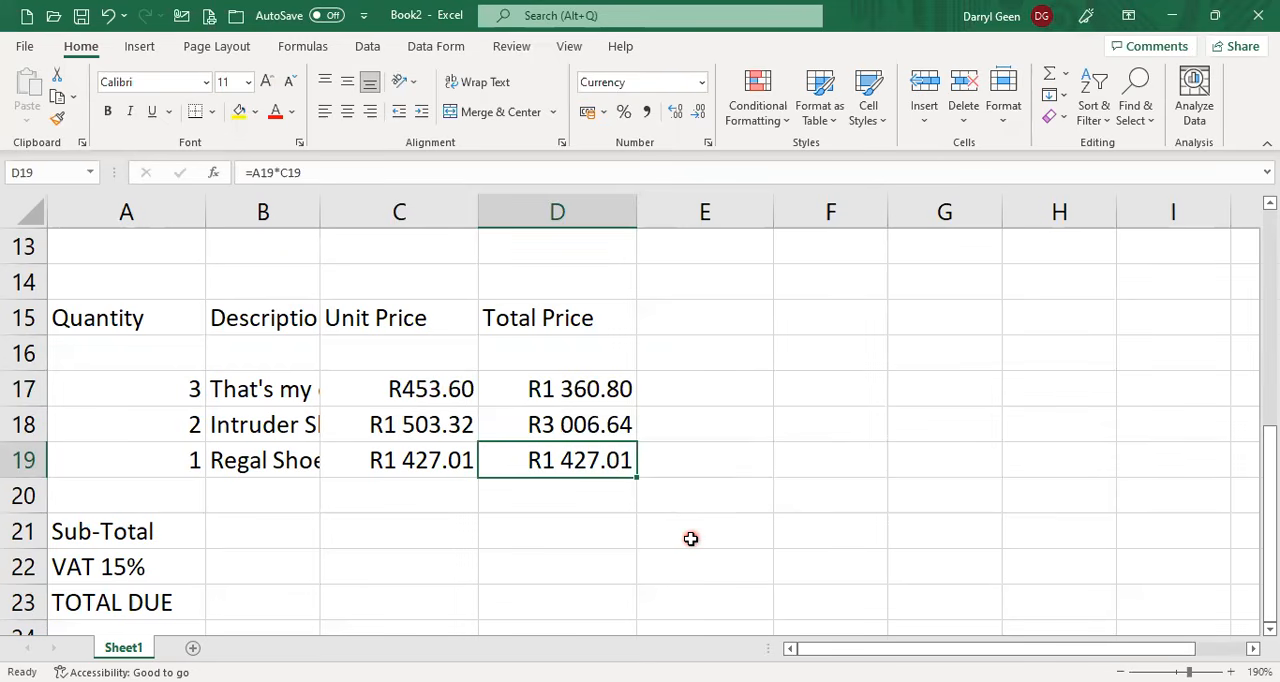
# Calculate the Sub-Total in D21 with the Sum function over D17:D20.
pyautogui.click(580, 530)
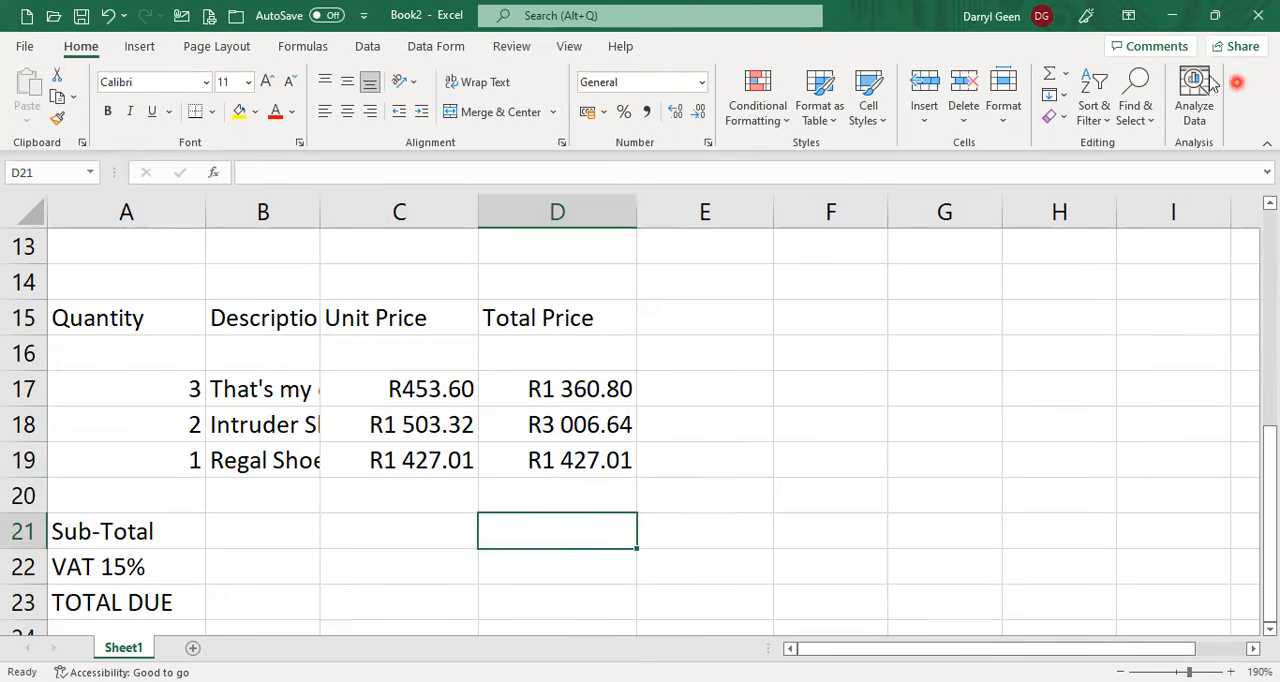
pyautogui.click(1065, 74)
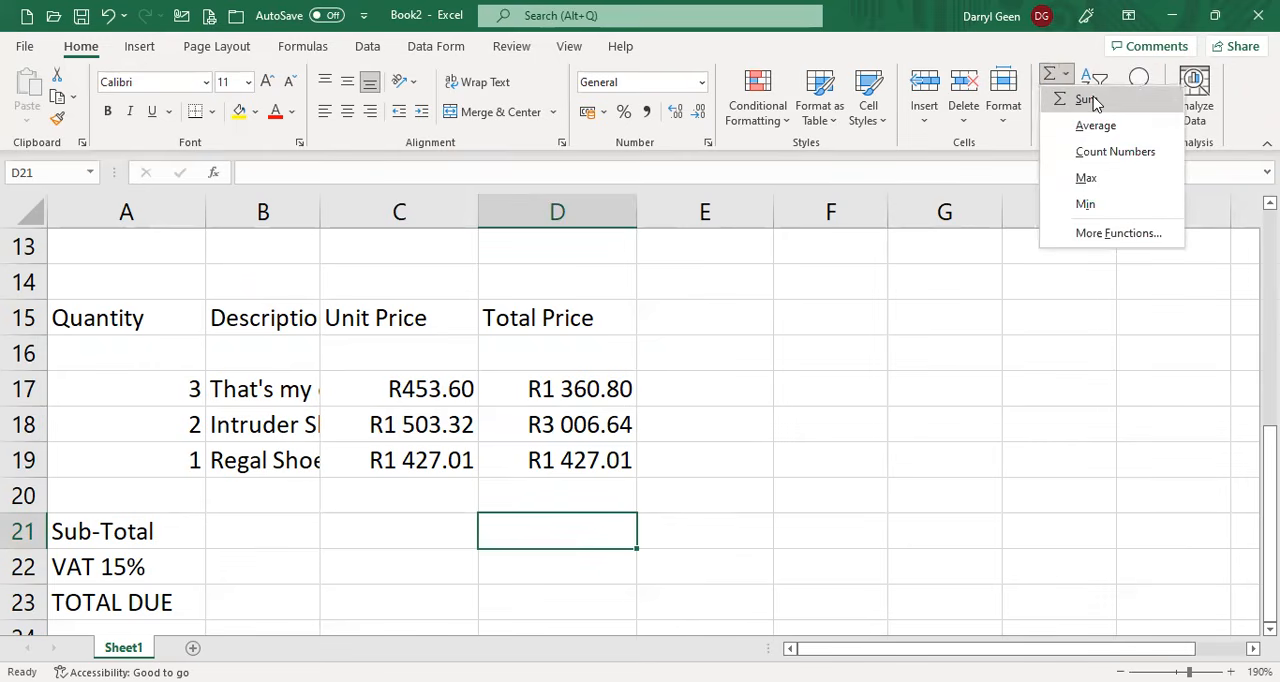
pyautogui.click(1087, 99)
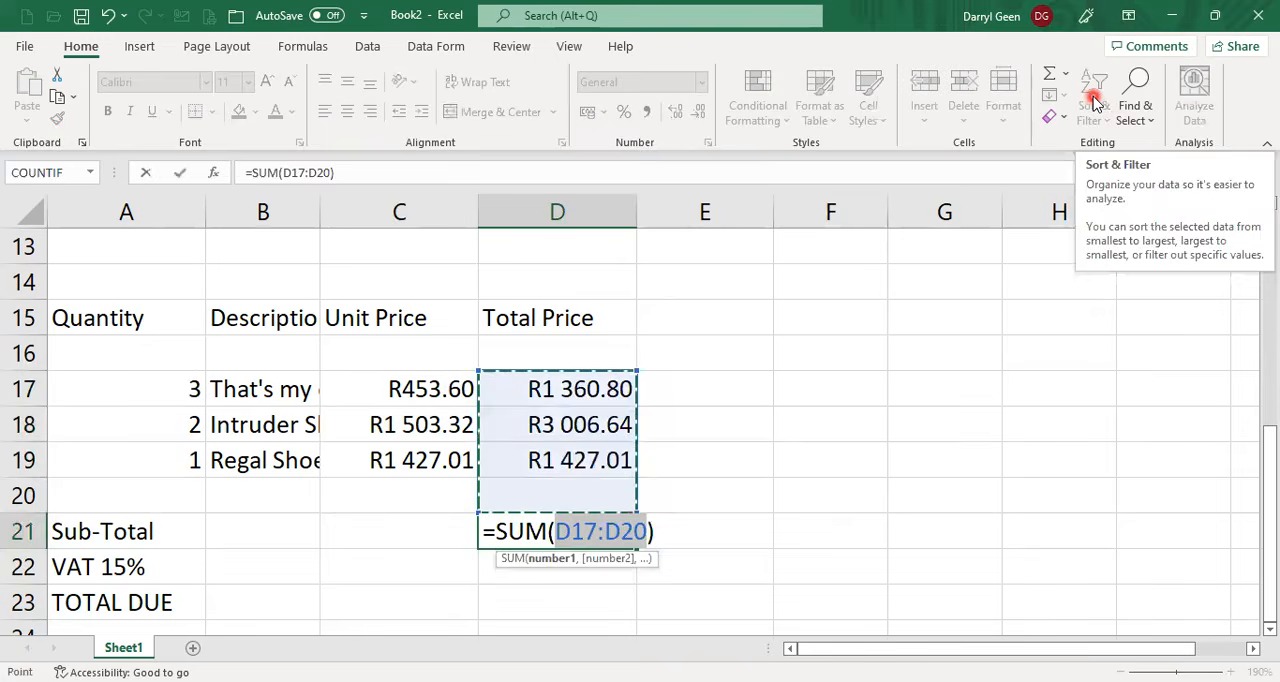
pyautogui.press('Return')
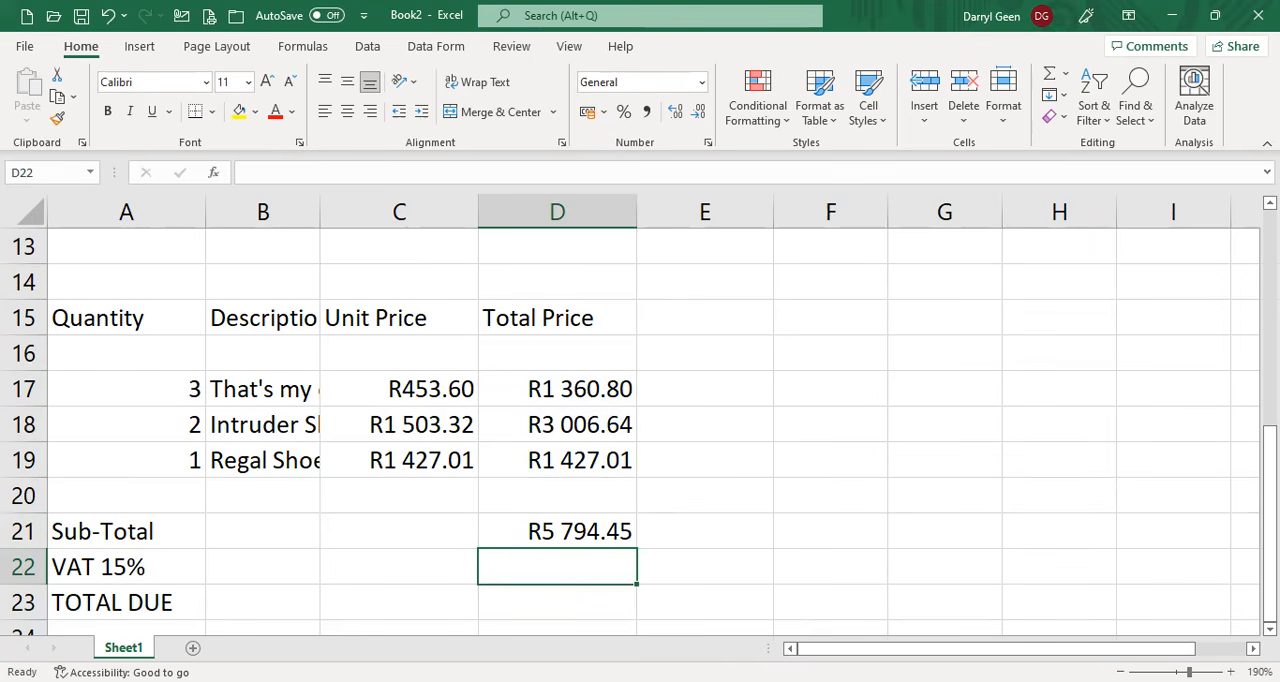
# Calculate the VAT amount in D22 with the formula =D21*15%.
pyautogui.write('=')
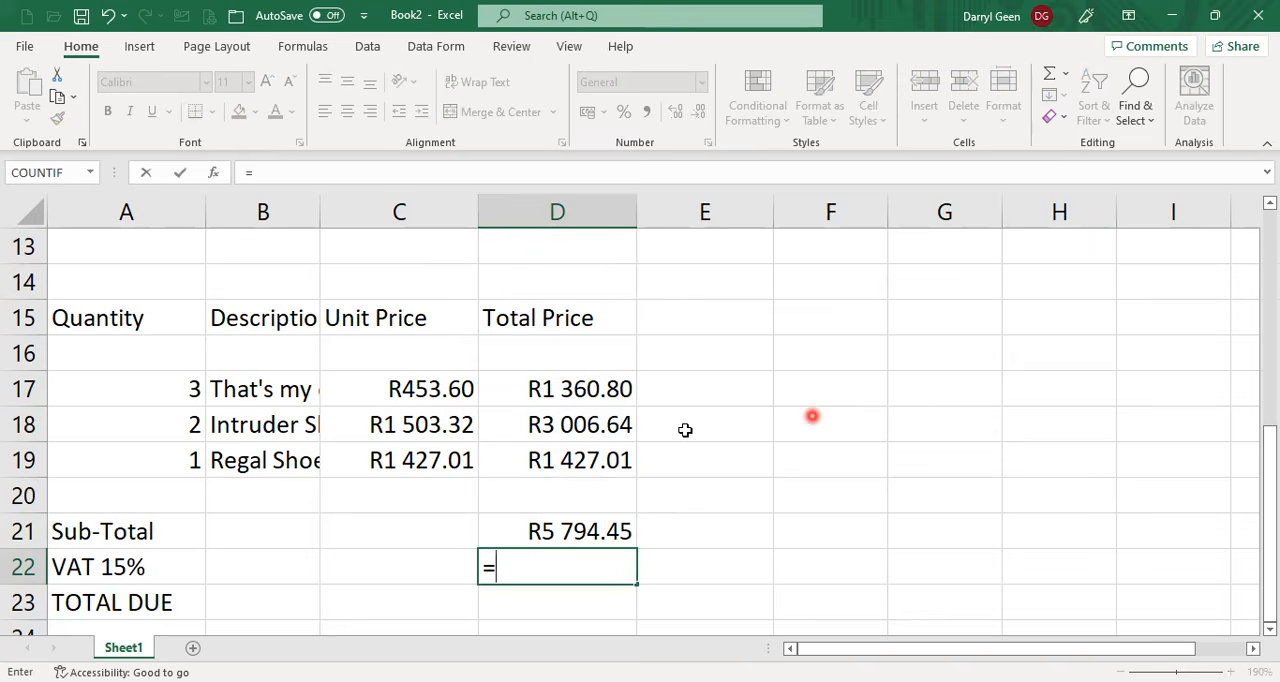
pyautogui.click(591, 531)
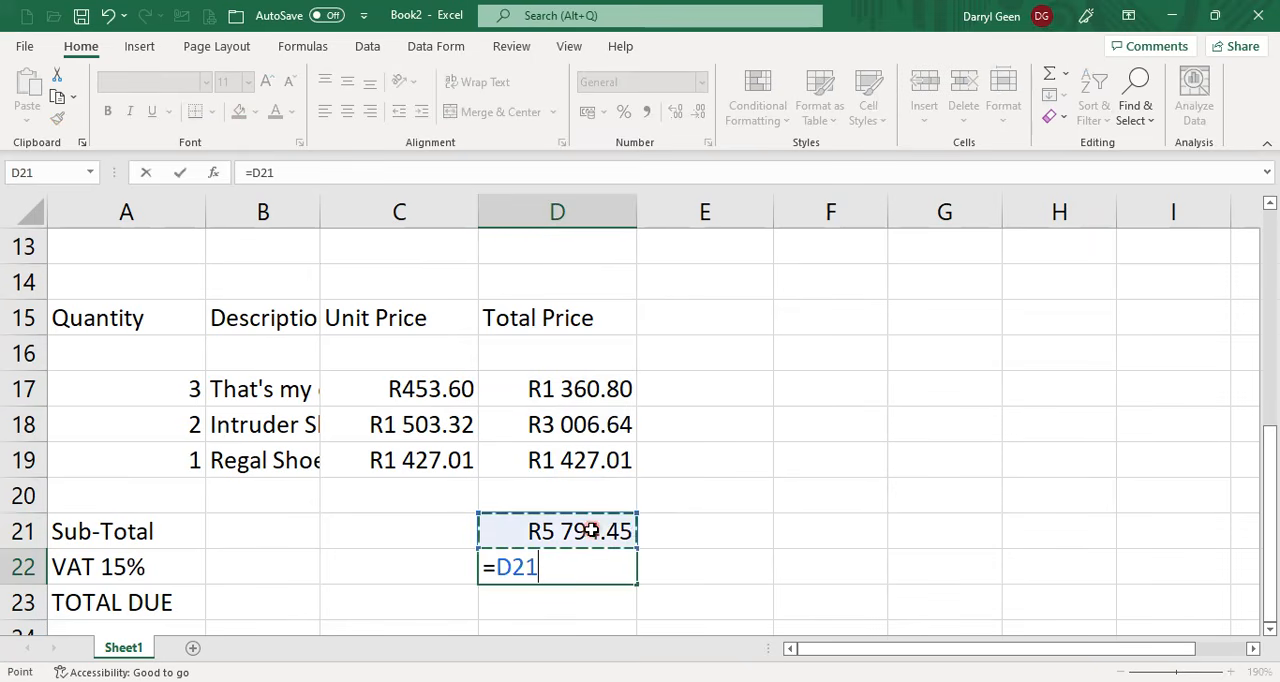
pyautogui.write('*')
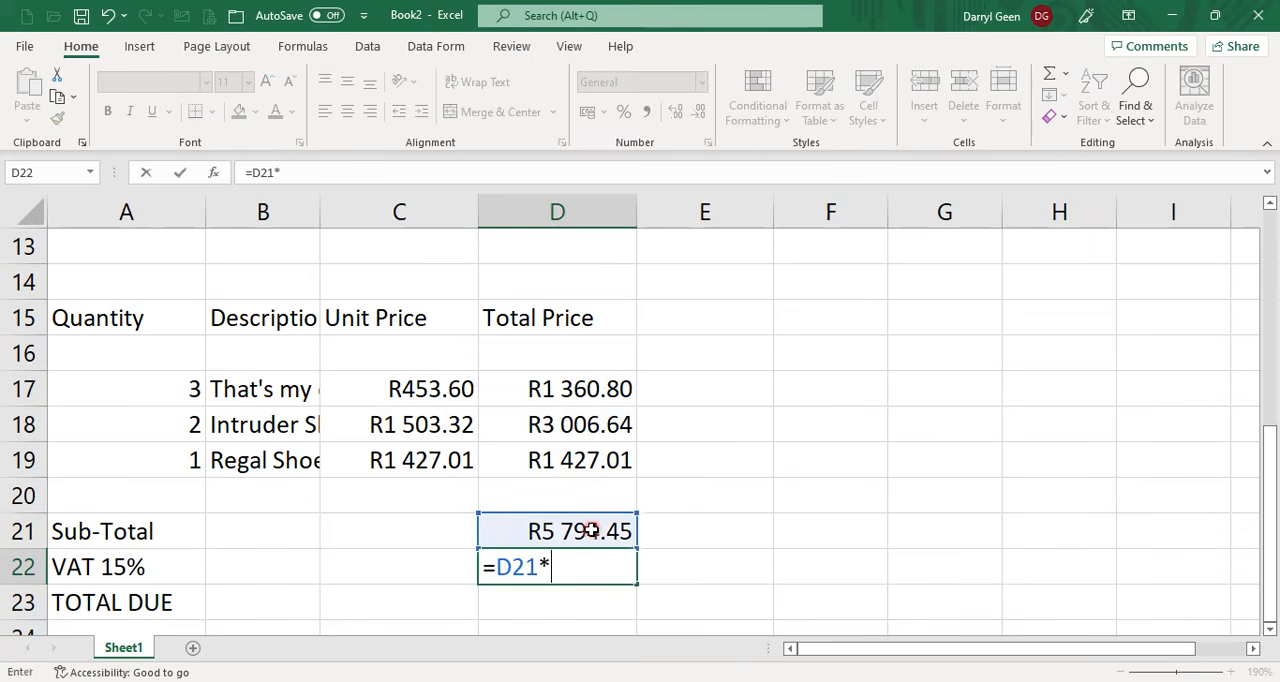
pyautogui.write('15%')
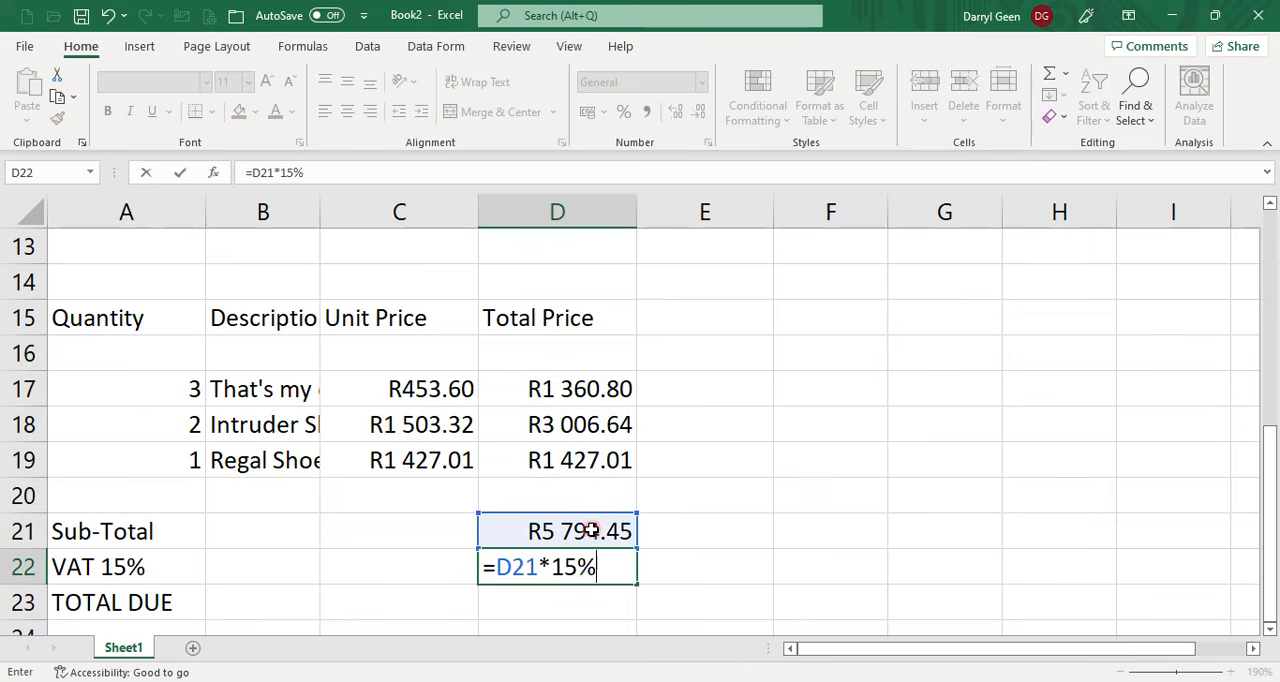
pyautogui.press('Return')
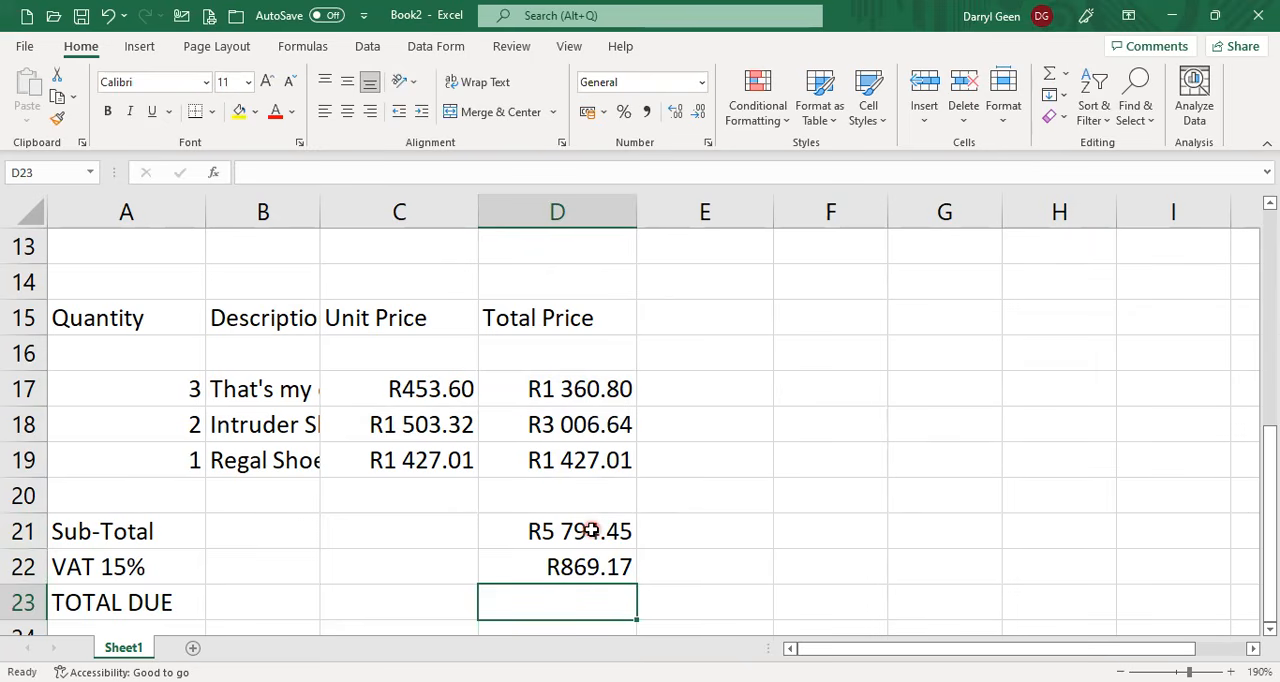
# Calculate the TOTAL DUE in D23 by adding the sub-total and VAT with =D21+D22.
pyautogui.write('=')
pyautogui.press('Up')
pyautogui.press('Up')
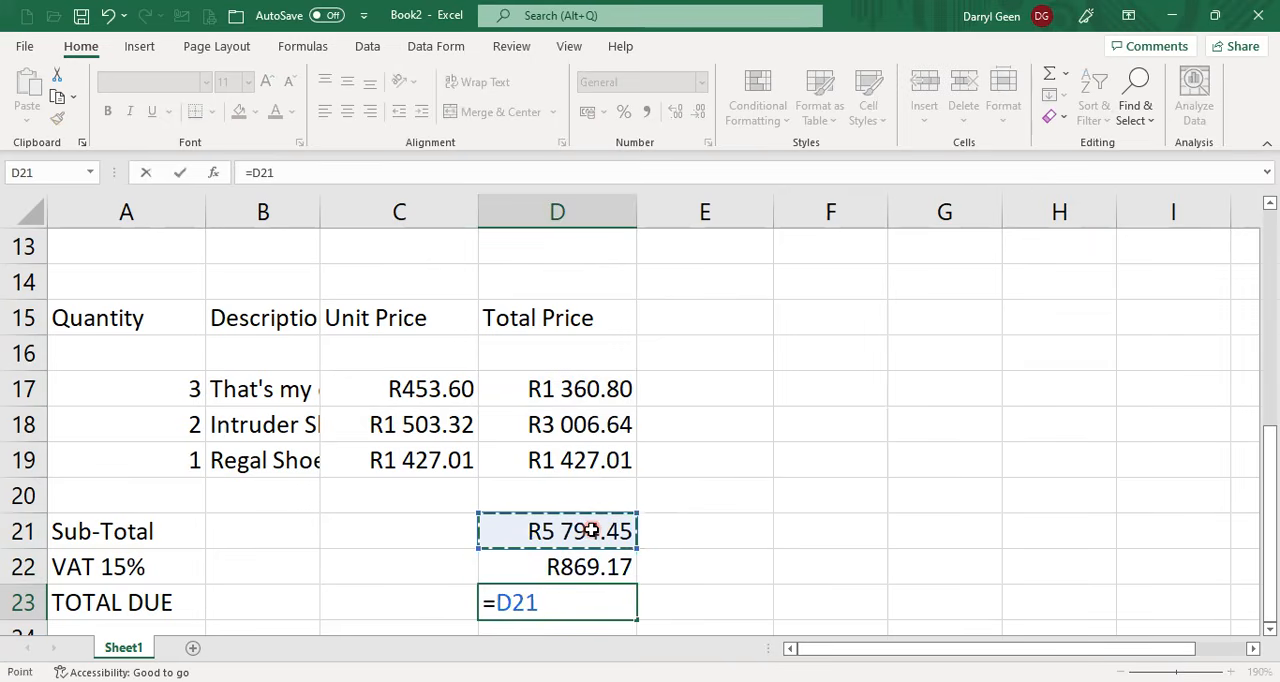
pyautogui.write('+')
pyautogui.press('Up')
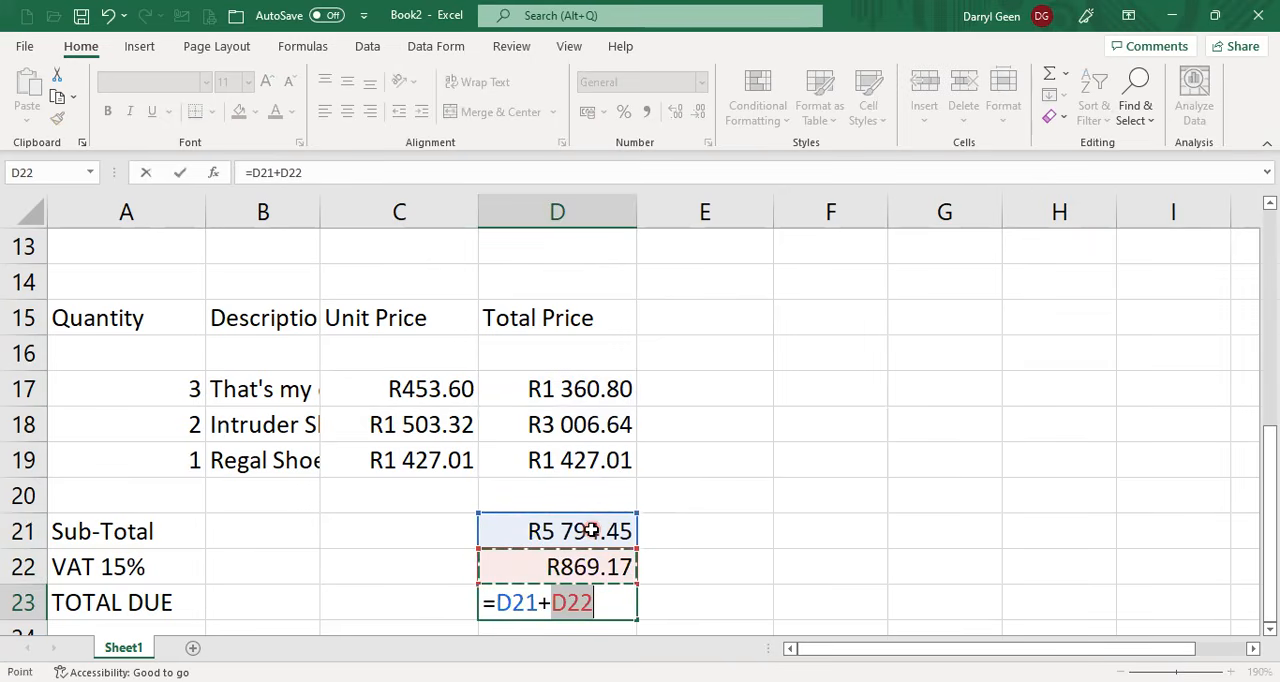
pyautogui.press('Return')
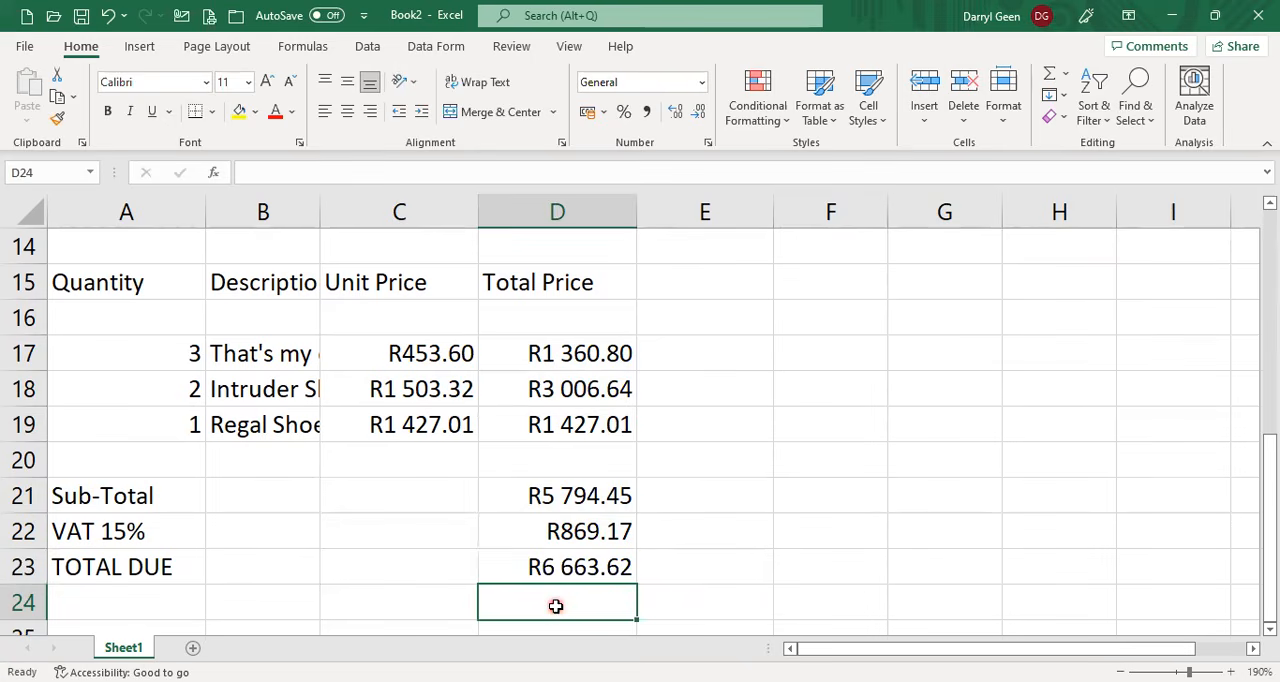
# Set the width of column B to 20.
pyautogui.scroll(4, 556, 606)
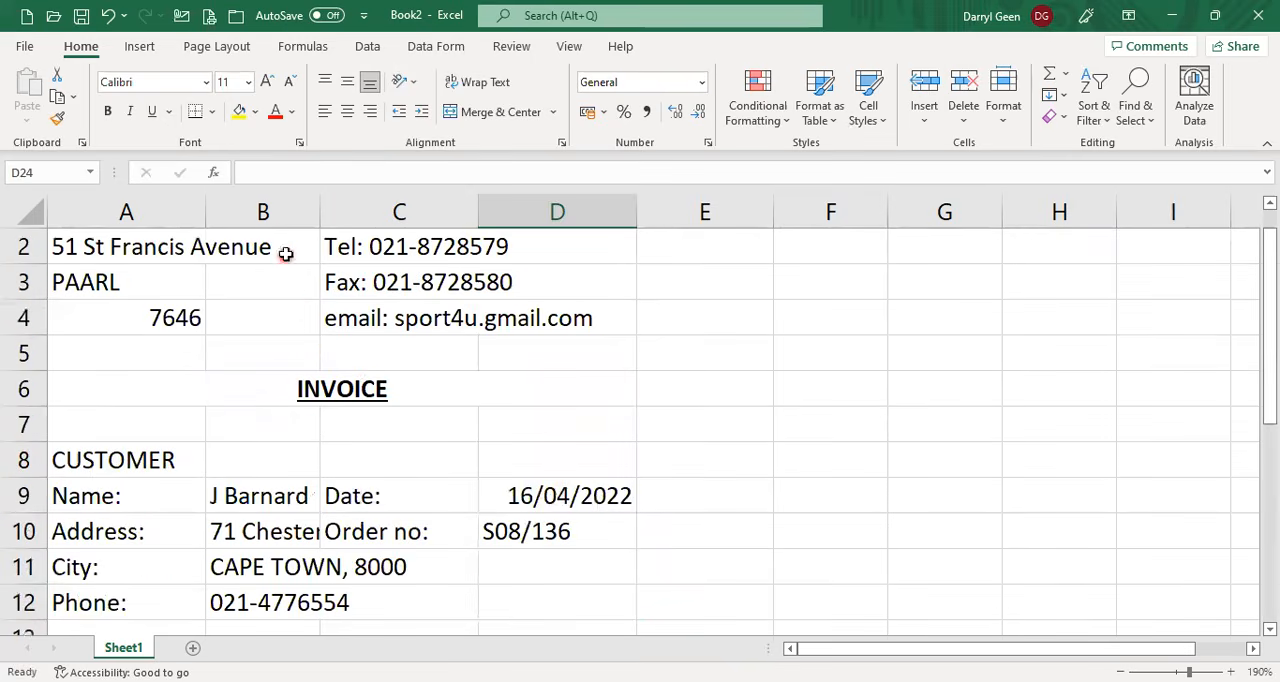
pyautogui.click(263, 212)
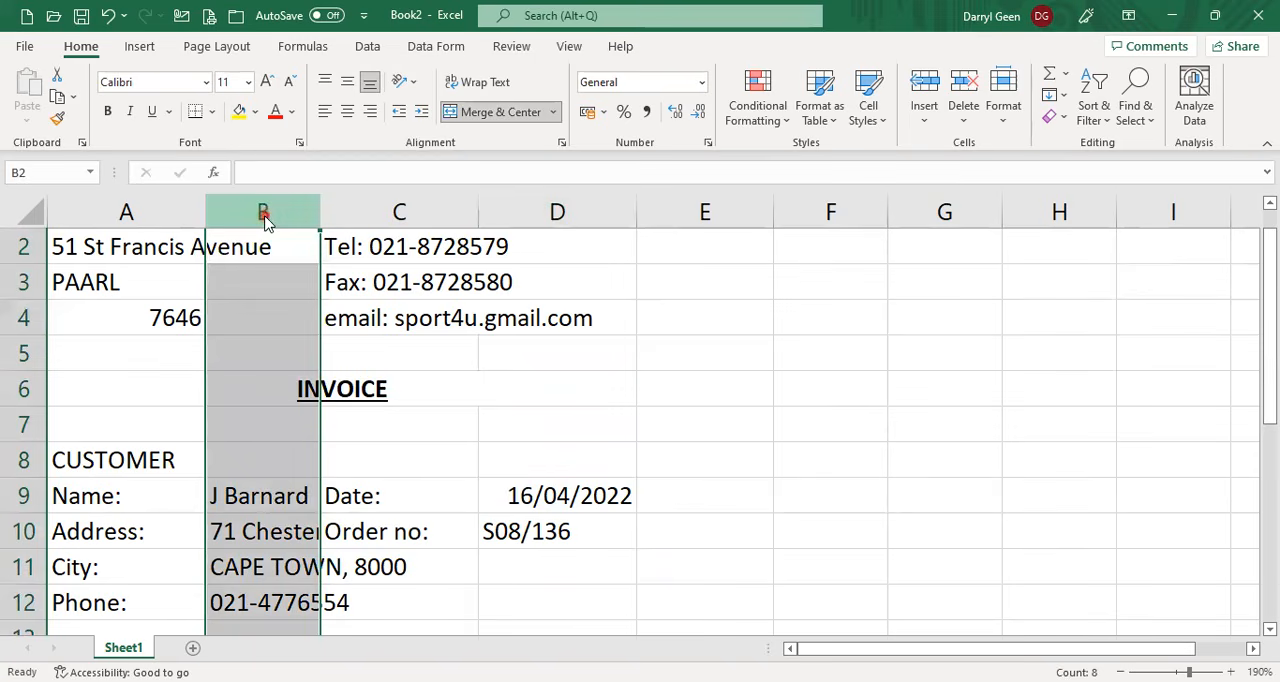
pyautogui.rightClick(263, 212)
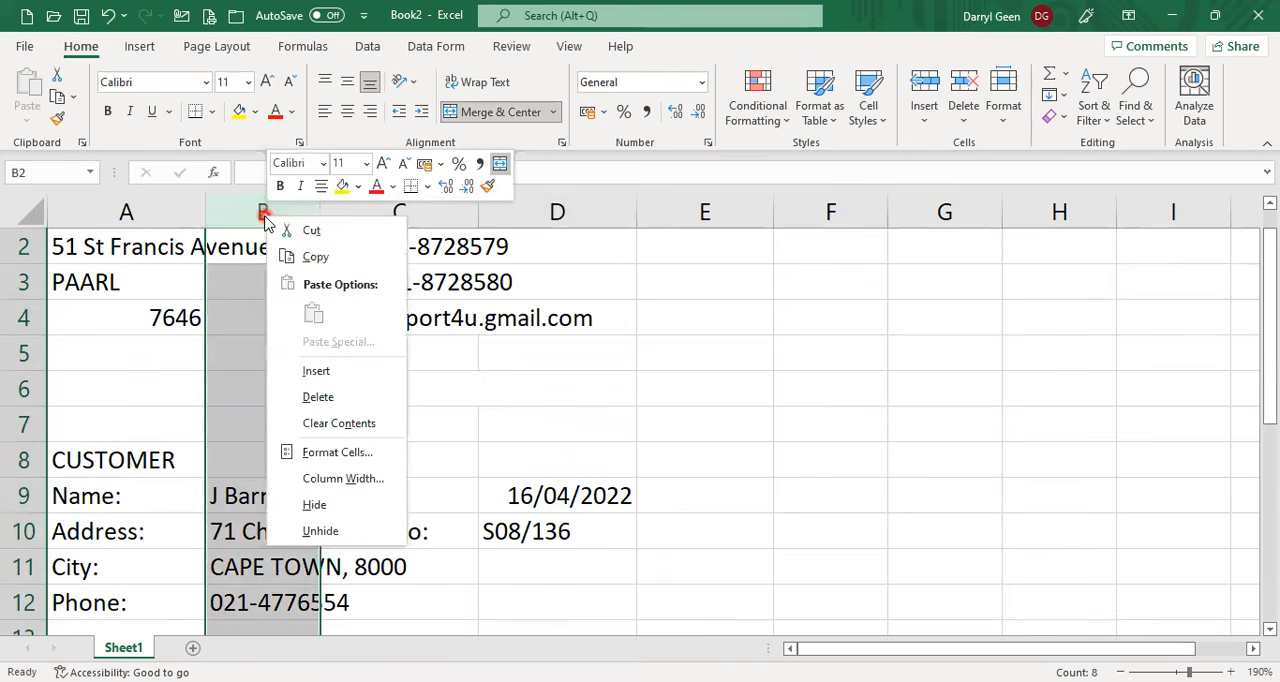
pyautogui.click(360, 486)
pyautogui.write('20')
pyautogui.press('Return')
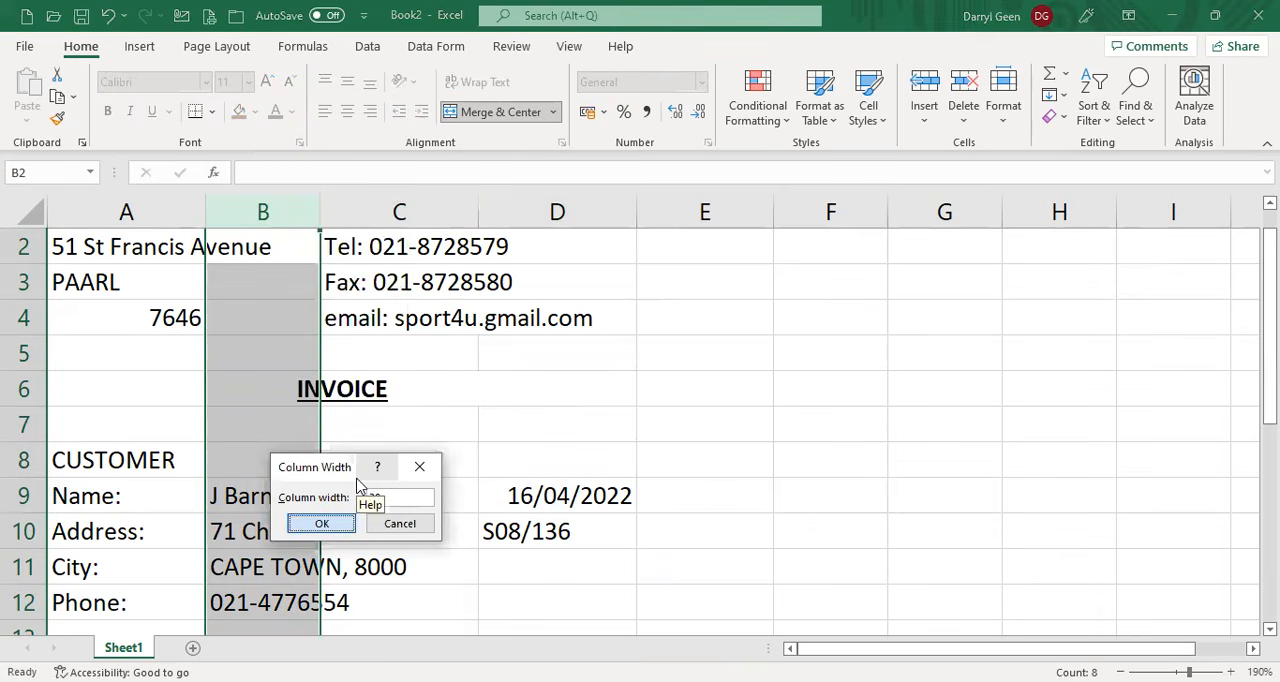
pyautogui.click(106, 470)
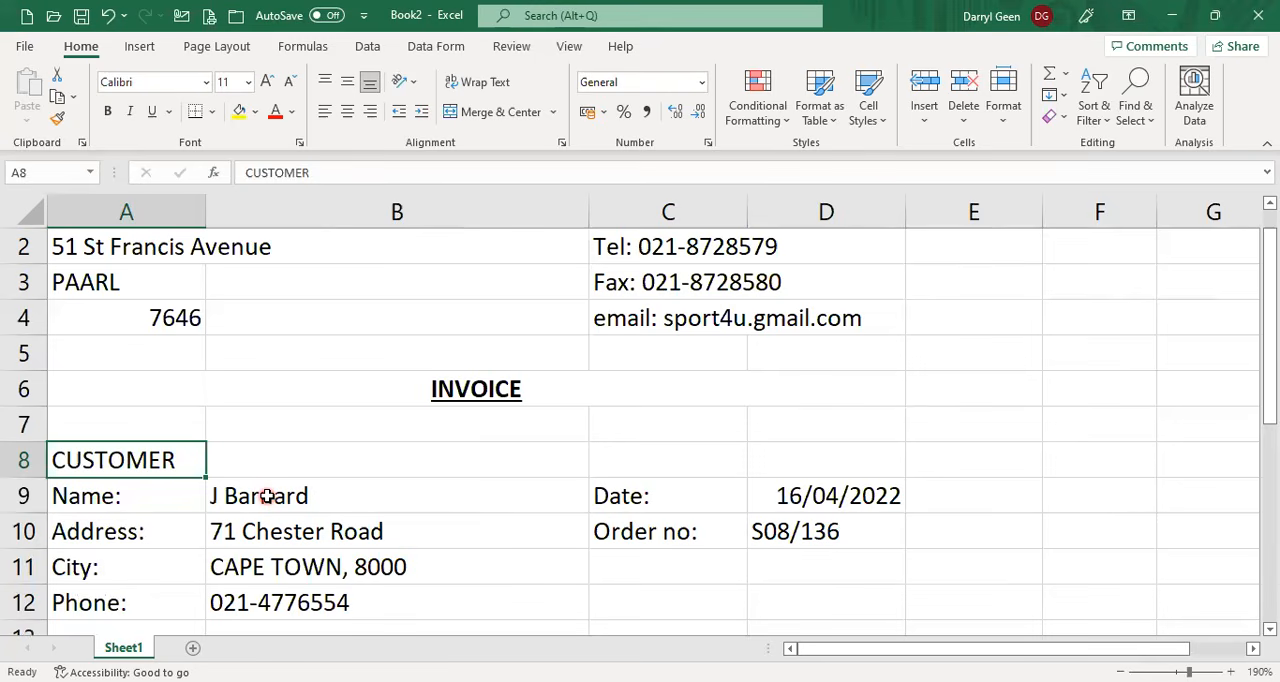
# Apply a thick bottom border to A7:D7, the empty row below the INVOICE heading.
pyautogui.scroll(1, 266, 496)
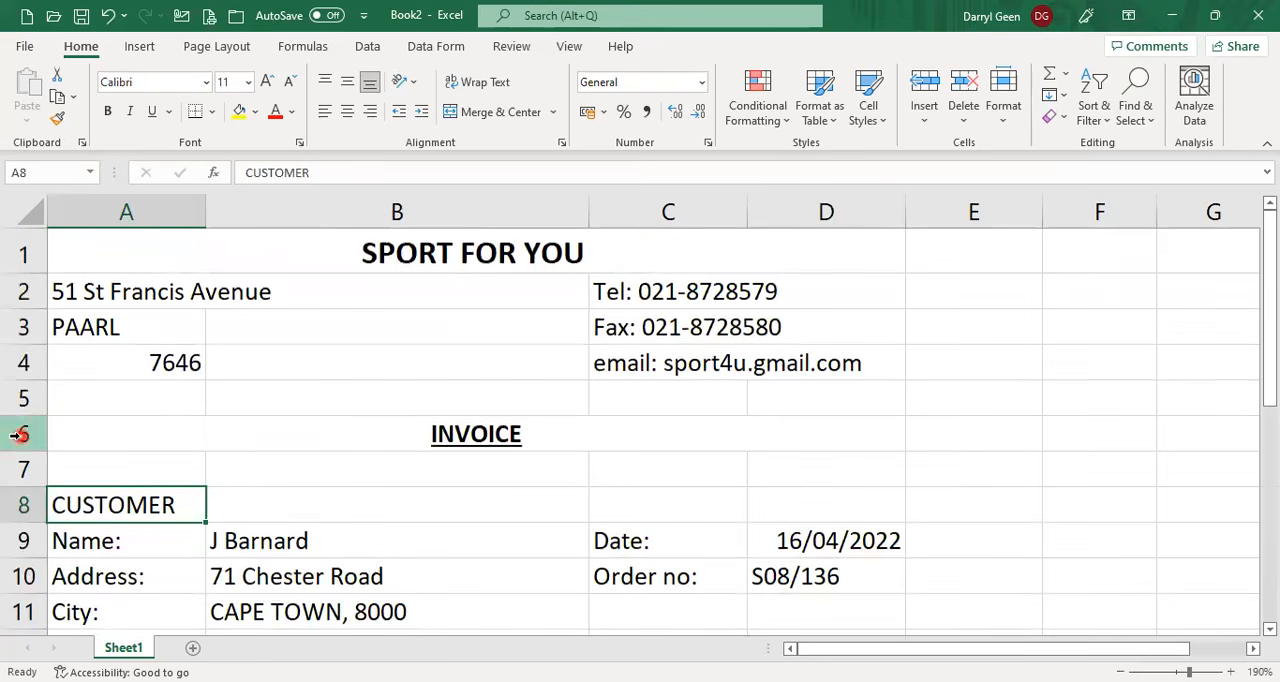
pyautogui.click(143, 469)
pyautogui.moveTo(177, 469); pyautogui.dragTo(832, 476)
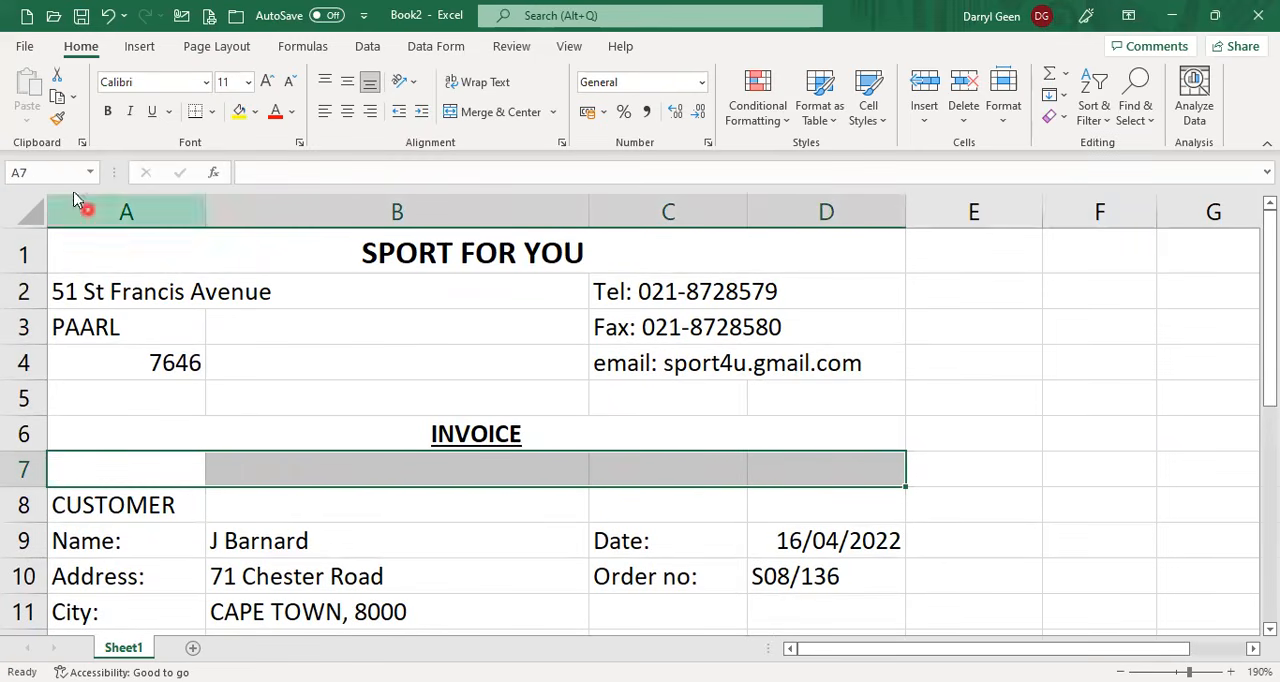
pyautogui.click(213, 114)
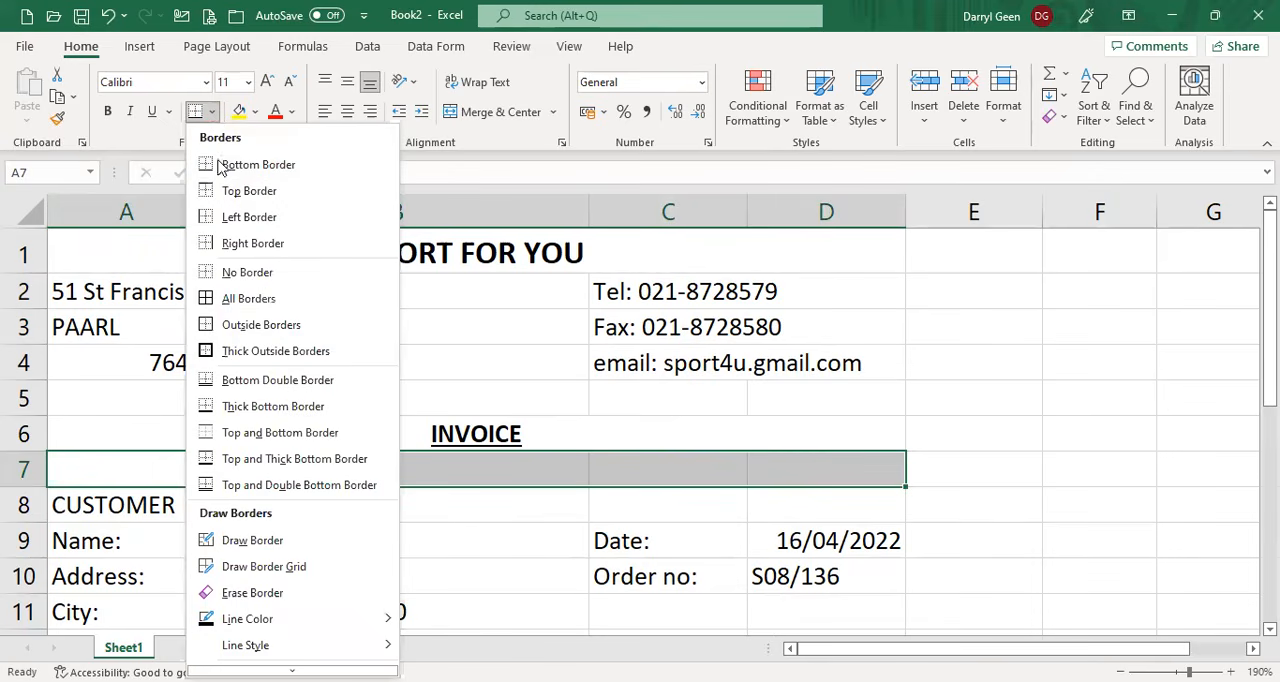
pyautogui.click(282, 407)
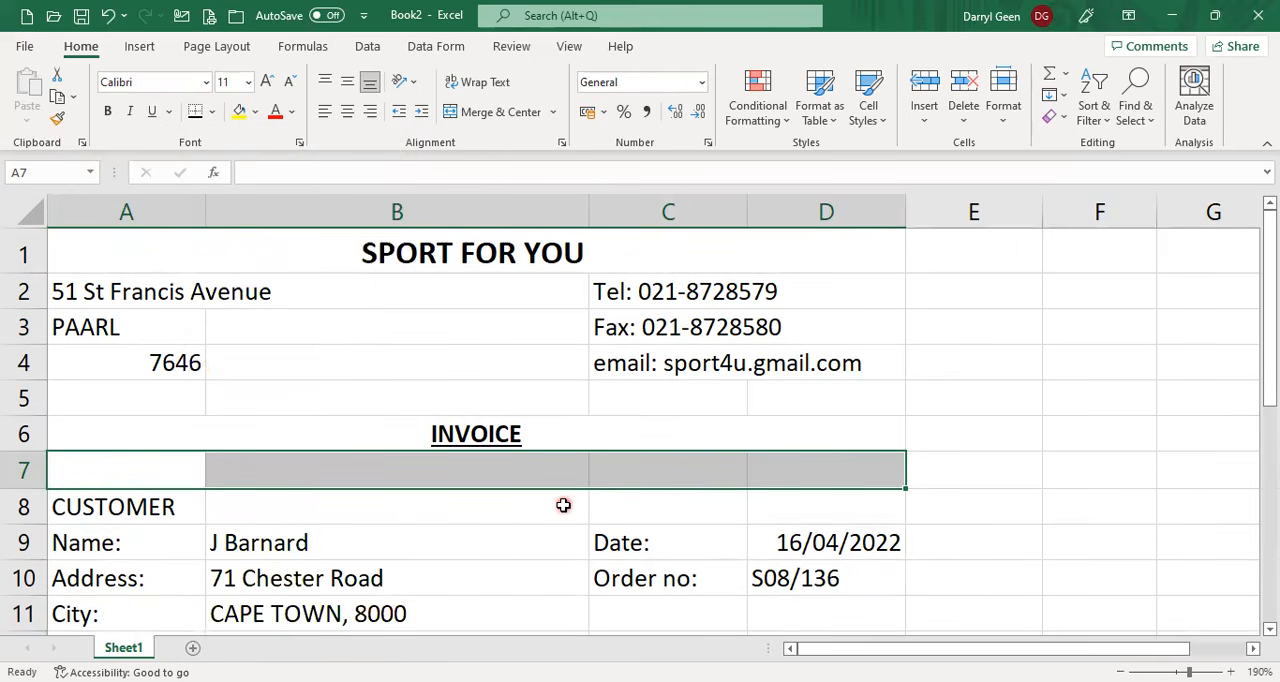
# Apply a thick bottom border to A13:D13, the empty row below the customer's phone number.
pyautogui.scroll(-3, 563, 505)
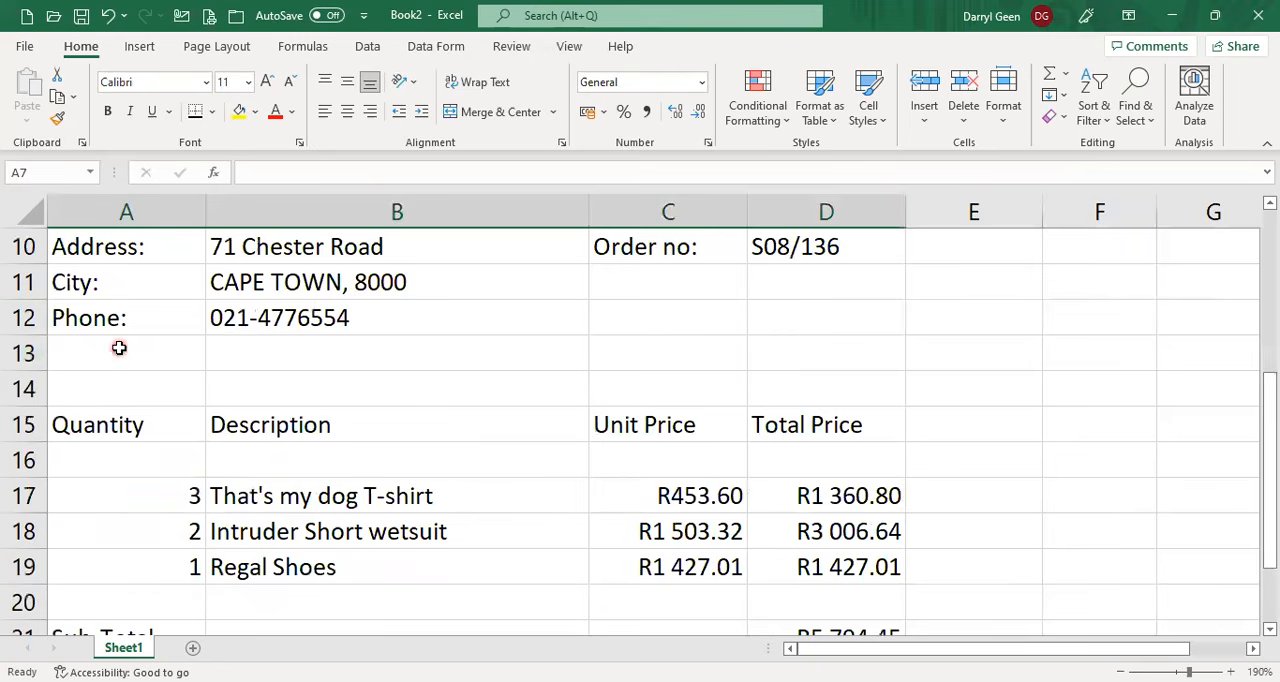
pyautogui.click(119, 347)
pyautogui.moveTo(119, 347)
pyautogui.mouseDown()
pyautogui.moveTo(834, 342)
pyautogui.moveTo(800, 338)
pyautogui.mouseUp()
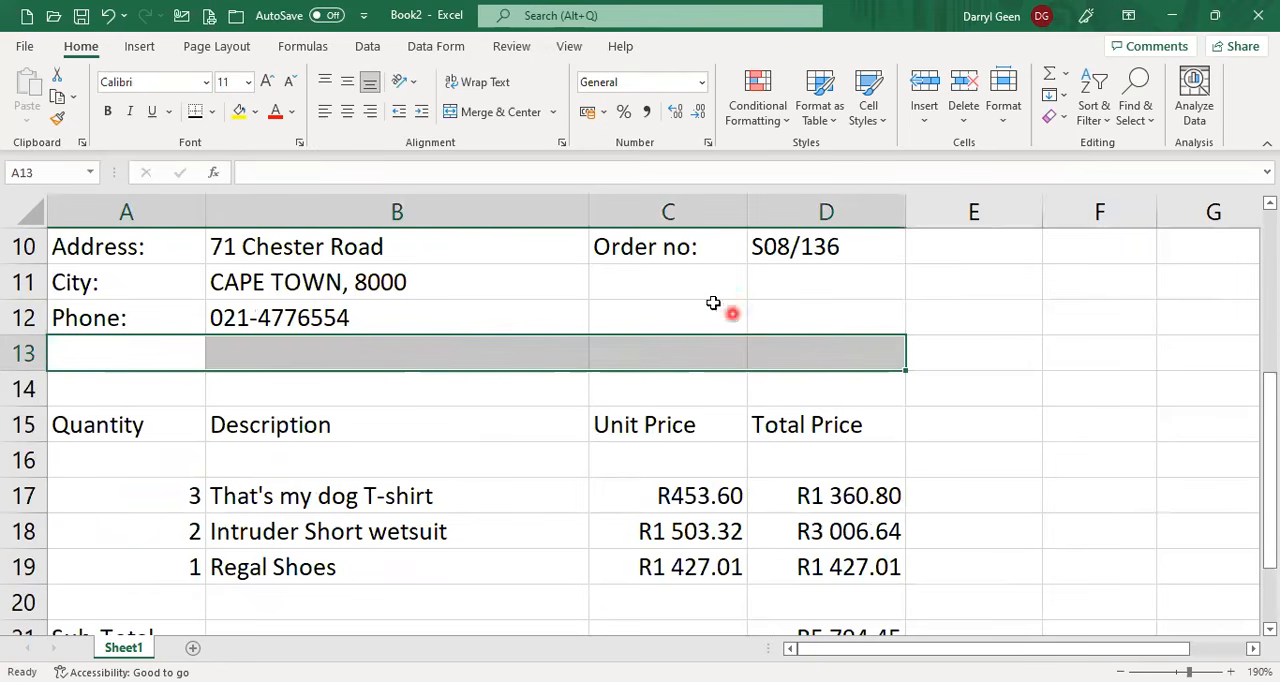
pyautogui.click(211, 117)
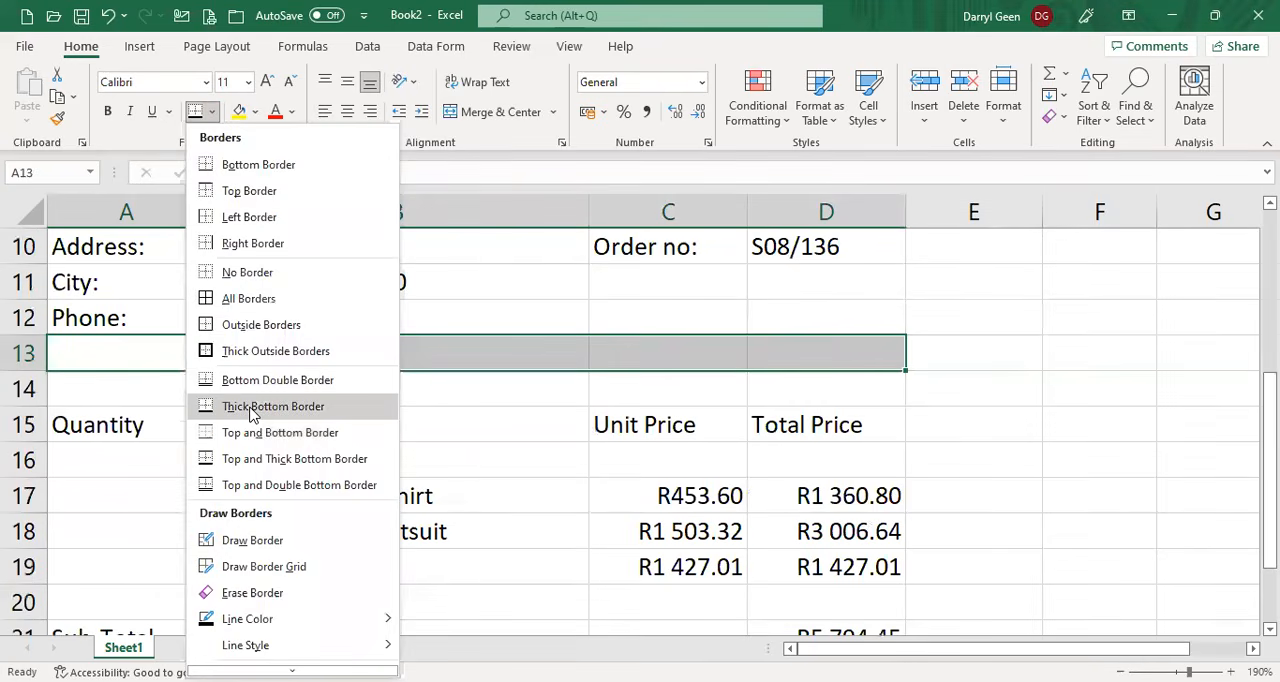
pyautogui.click(250, 407)
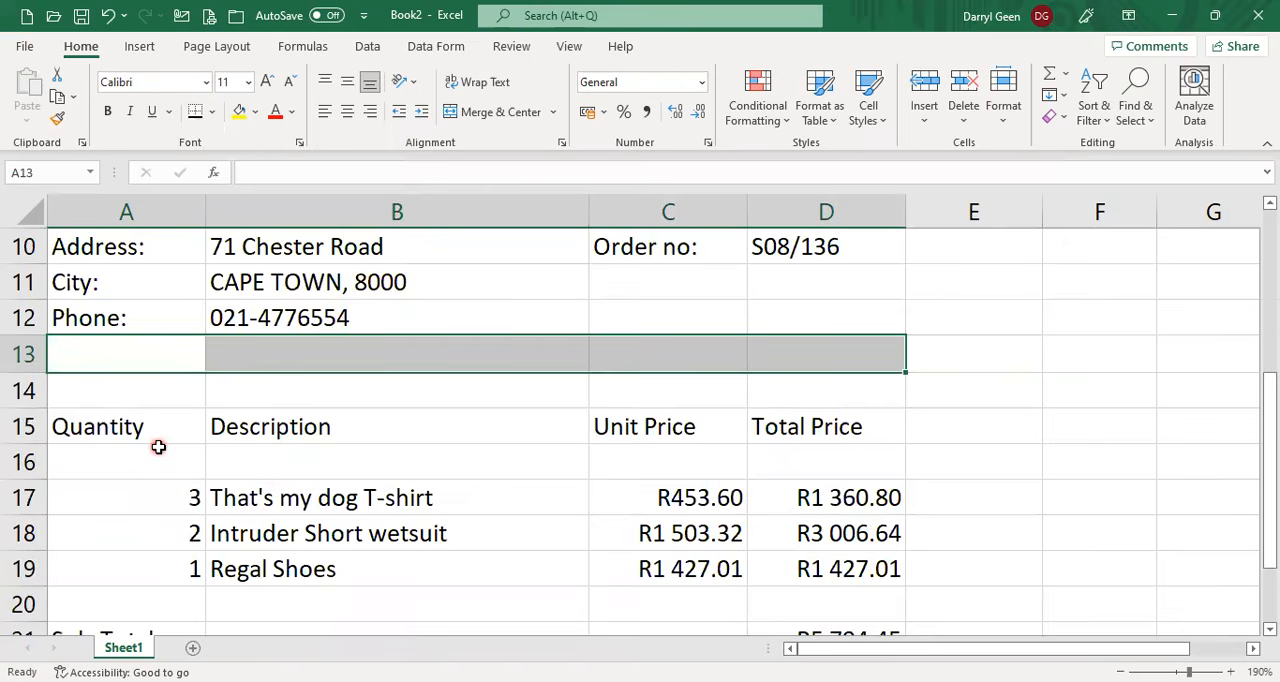
# Apply a thick bottom border to A20:D20, the empty row above the Sub-Total.
pyautogui.scroll(-2, 158, 447)
pyautogui.moveTo(114, 382); pyautogui.dragTo(790, 380)
pyautogui.click(196, 112)
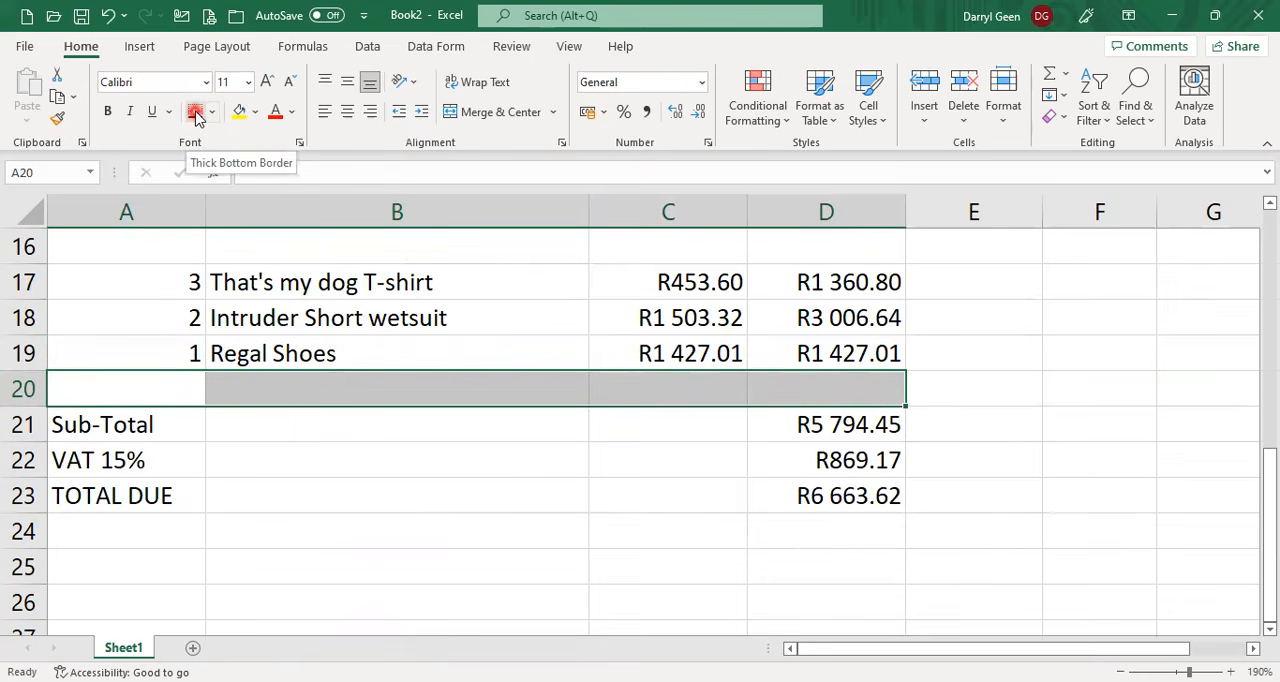
pyautogui.click(196, 113)
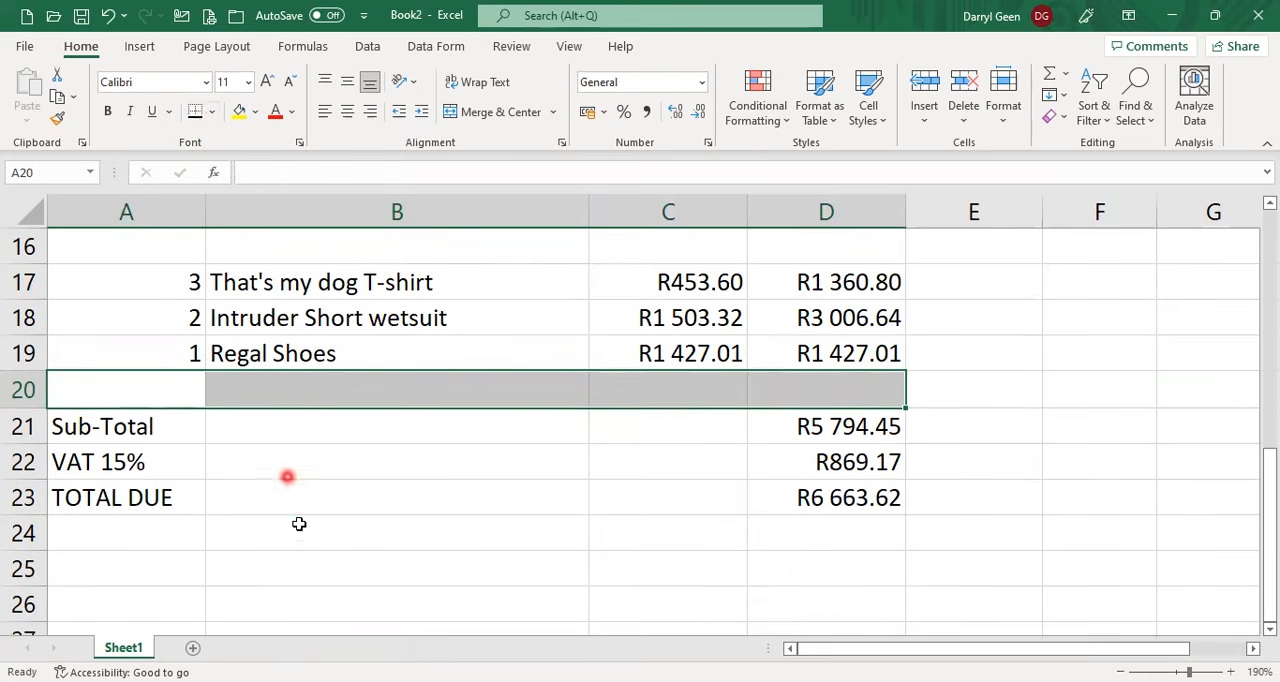
# Apply a top and thick bottom border to the TOTAL DUE row, A23:D23.
pyautogui.moveTo(123, 494); pyautogui.dragTo(821, 486)
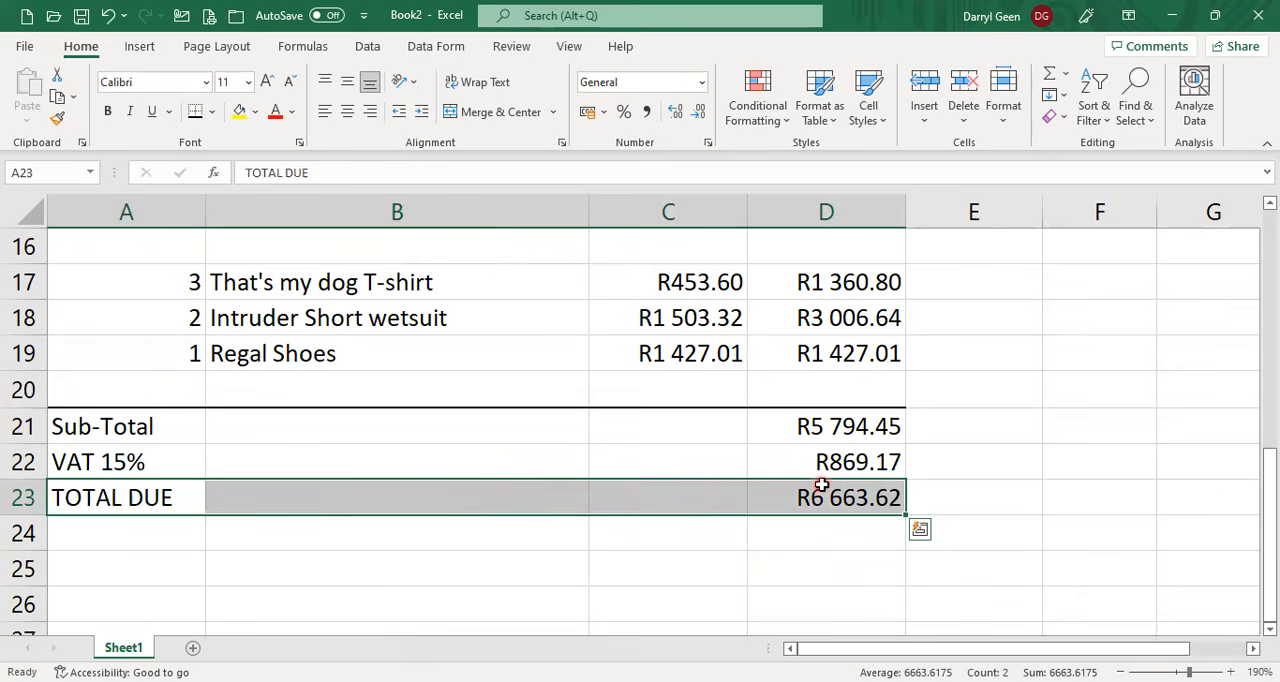
pyautogui.click(215, 112)
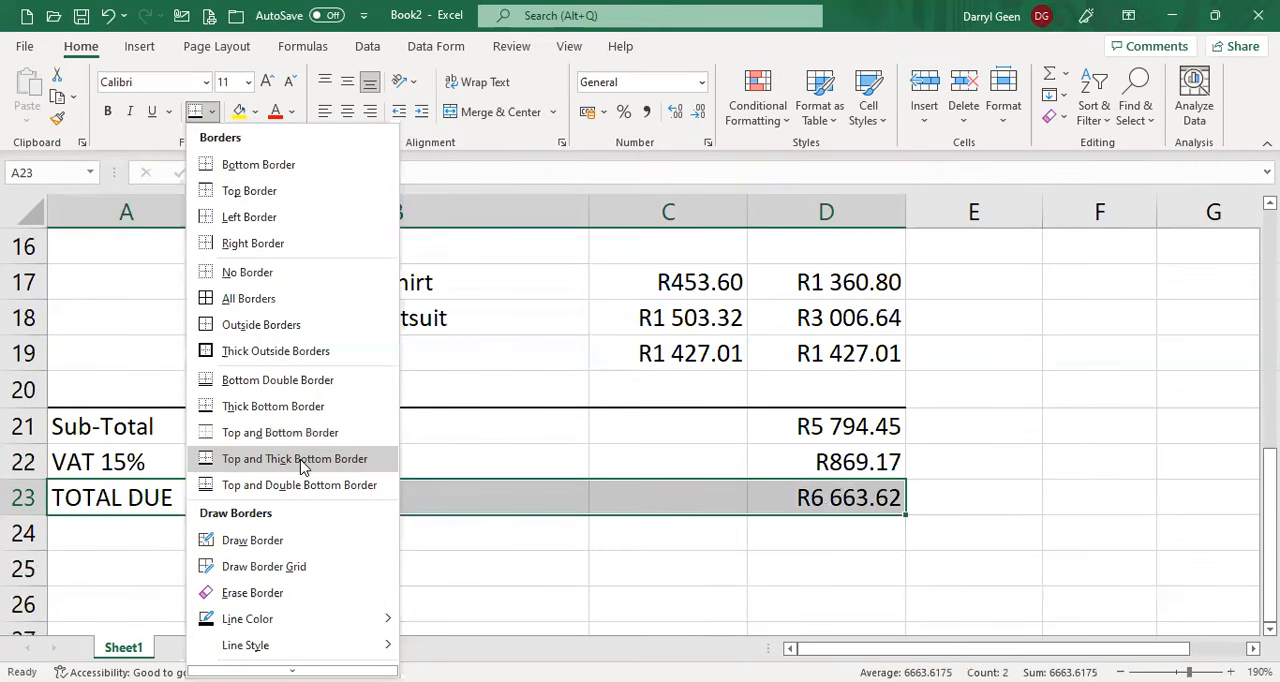
pyautogui.click(360, 463)
pyautogui.click(318, 530)
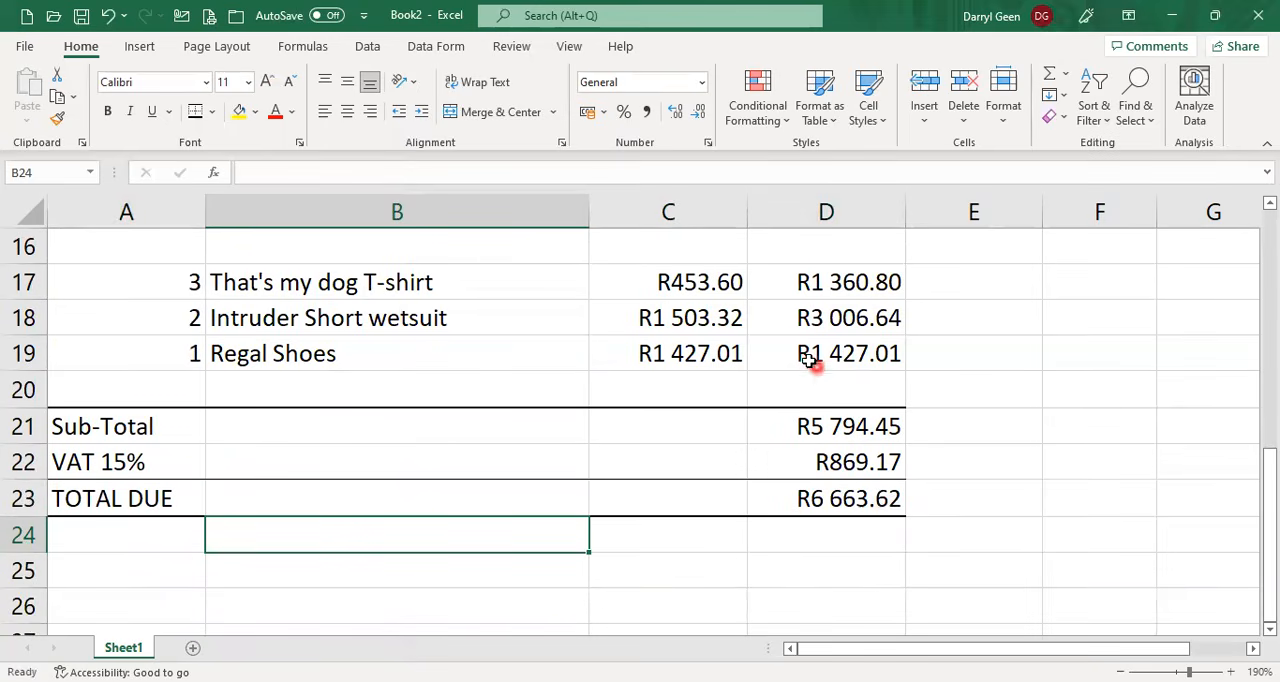
# Open the custom footer in the page setup and enter the author's full name in the left section.
pyautogui.scroll(3, 810, 360)
pyautogui.scroll(2, 810, 360)
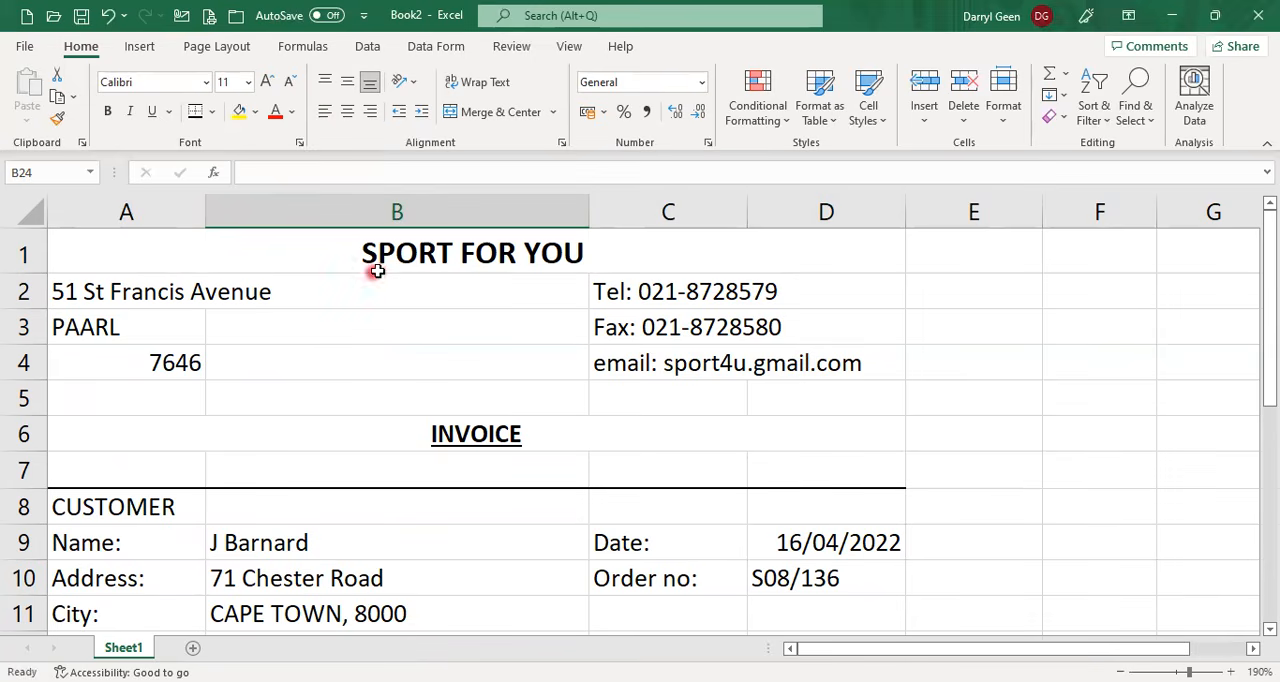
pyautogui.click(244, 52)
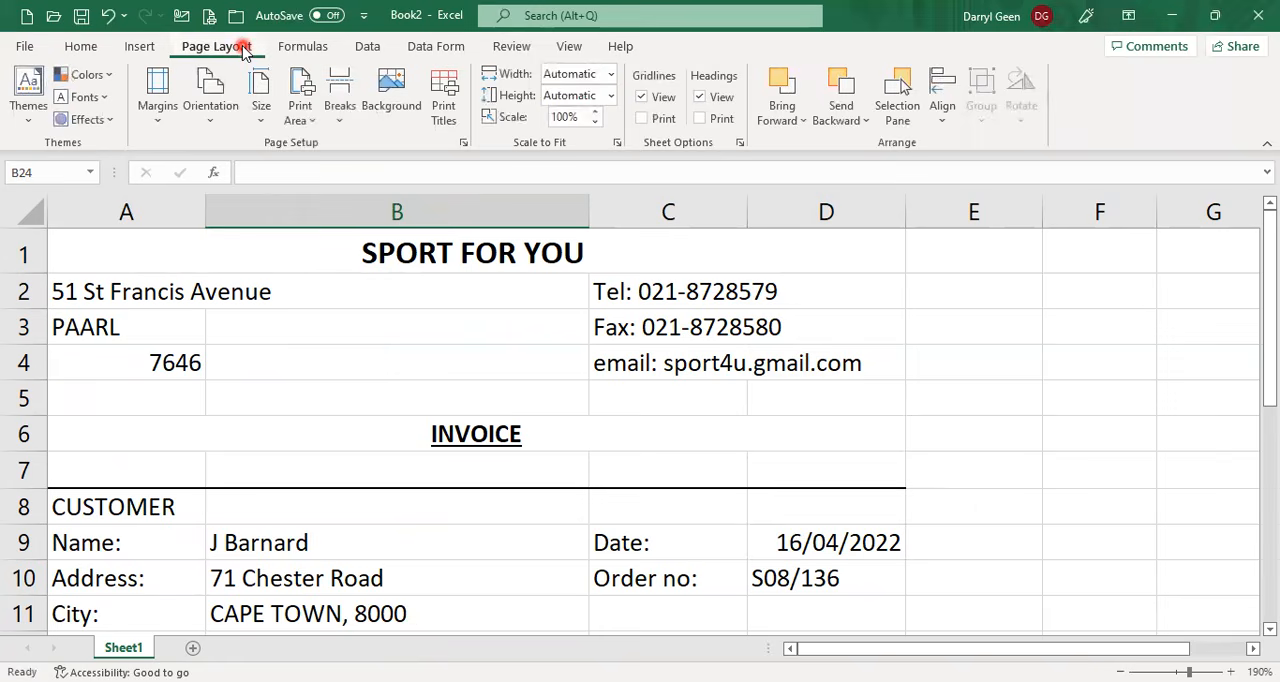
pyautogui.click(465, 144)
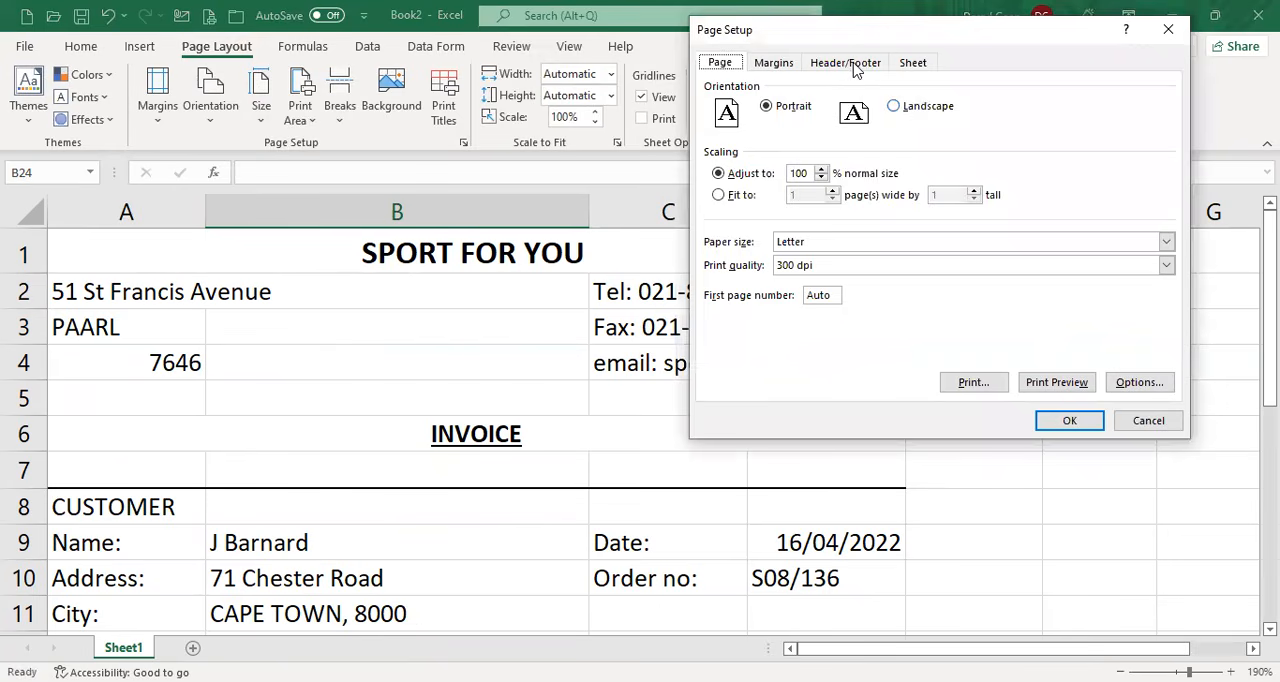
pyautogui.click(856, 66)
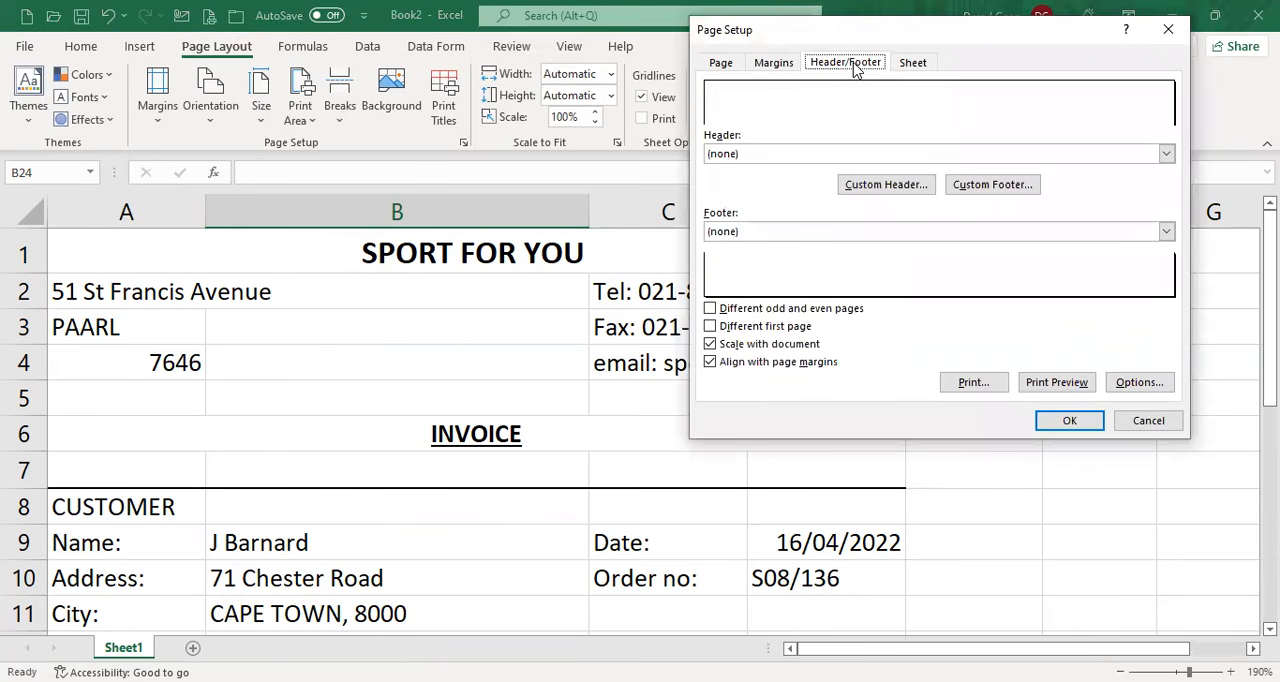
pyautogui.click(1003, 190)
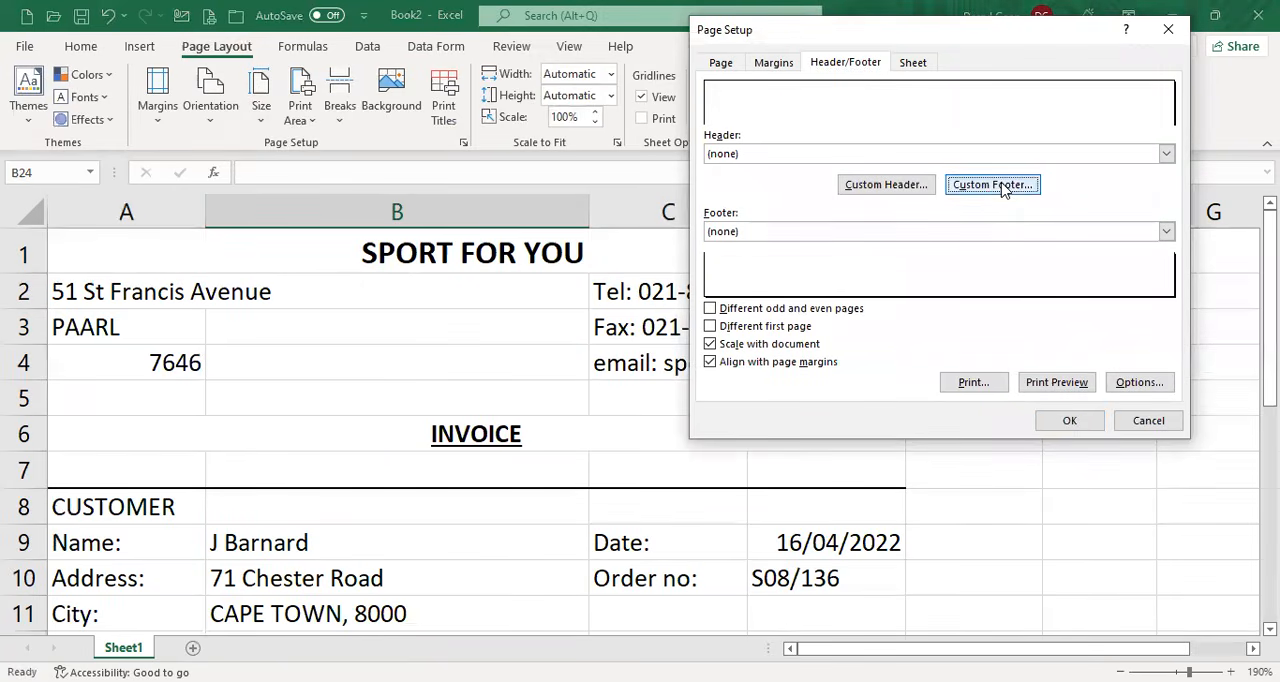
pyautogui.click(694, 340)
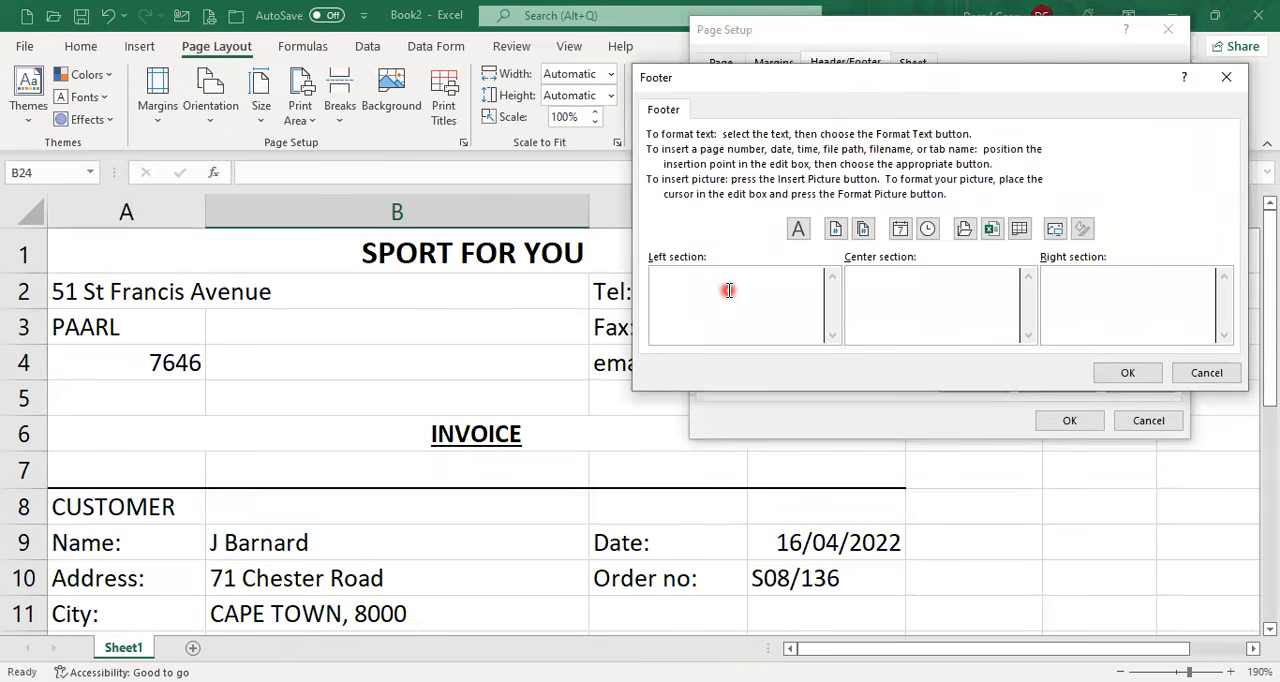
pyautogui.write('DARRYL GEEN')
# Enter ACT 1.50 in the footer's right section and apply the page setup.
pyautogui.click(1127, 289)
pyautogui.write('ACT 1.50')
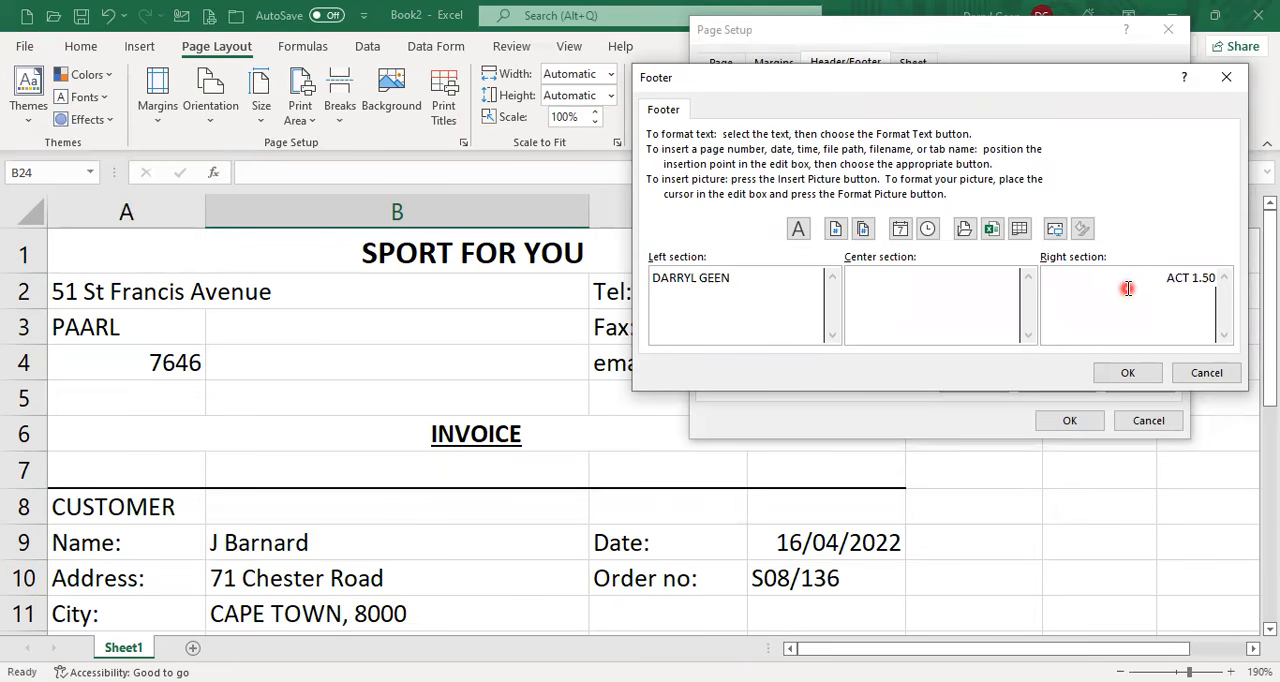
pyautogui.click(1128, 373)
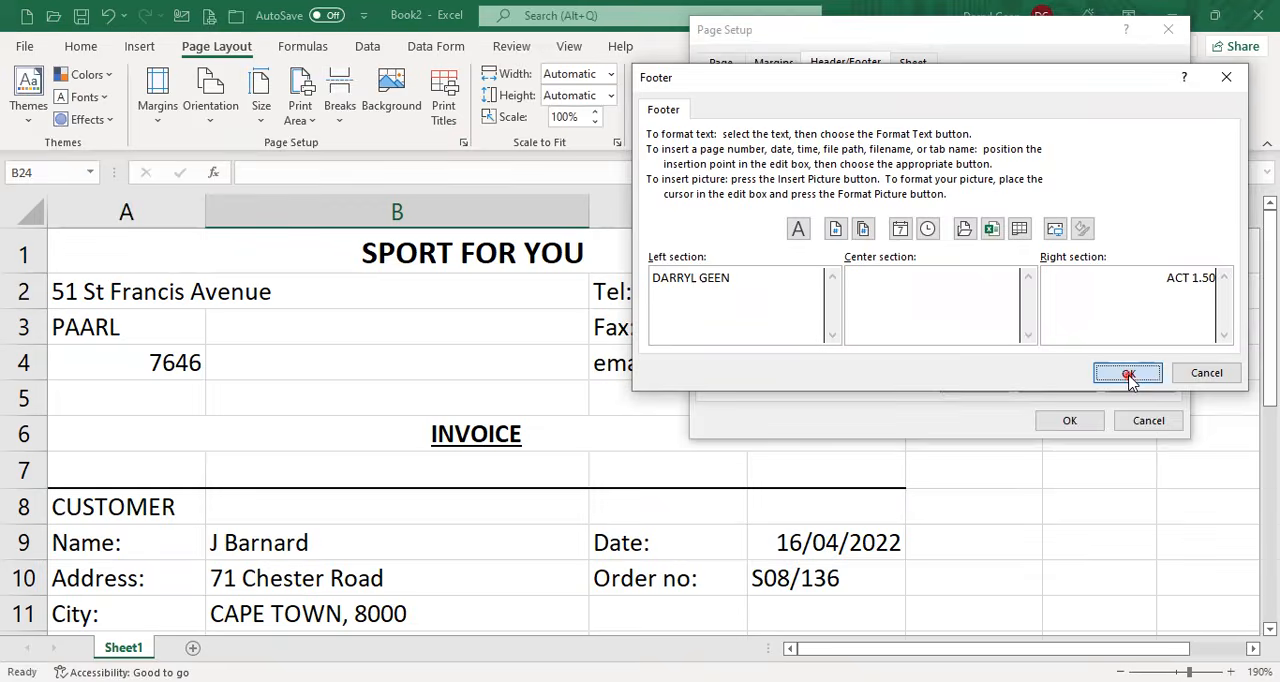
pyautogui.click(1066, 422)
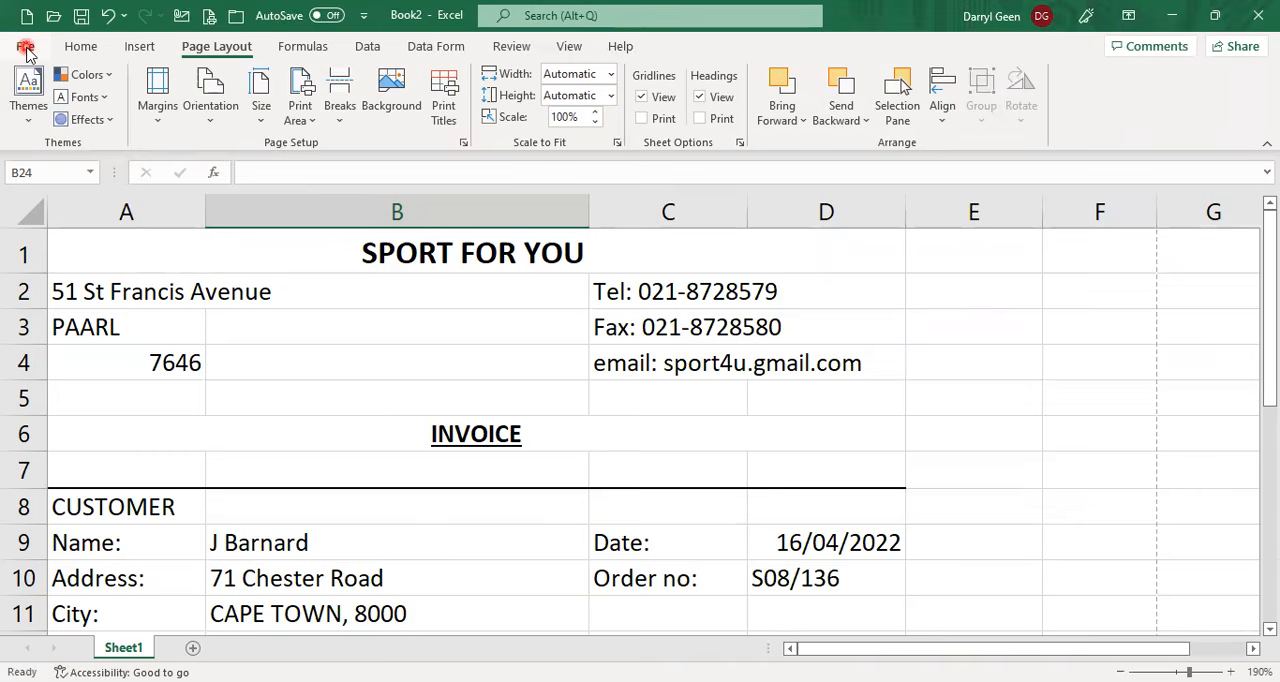
# Start saving the workbook under a new name and choose the Documents folder on This PC as the location.
pyautogui.click(25, 47)
pyautogui.click(57, 313)
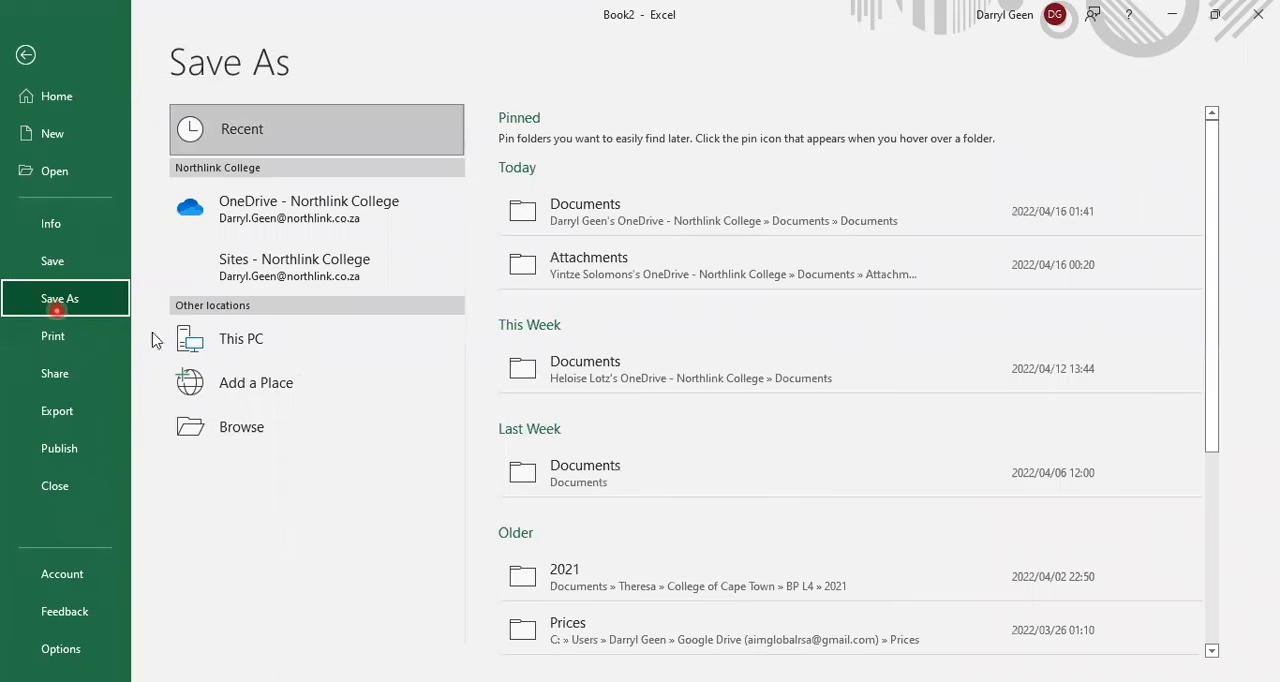
pyautogui.click(329, 422)
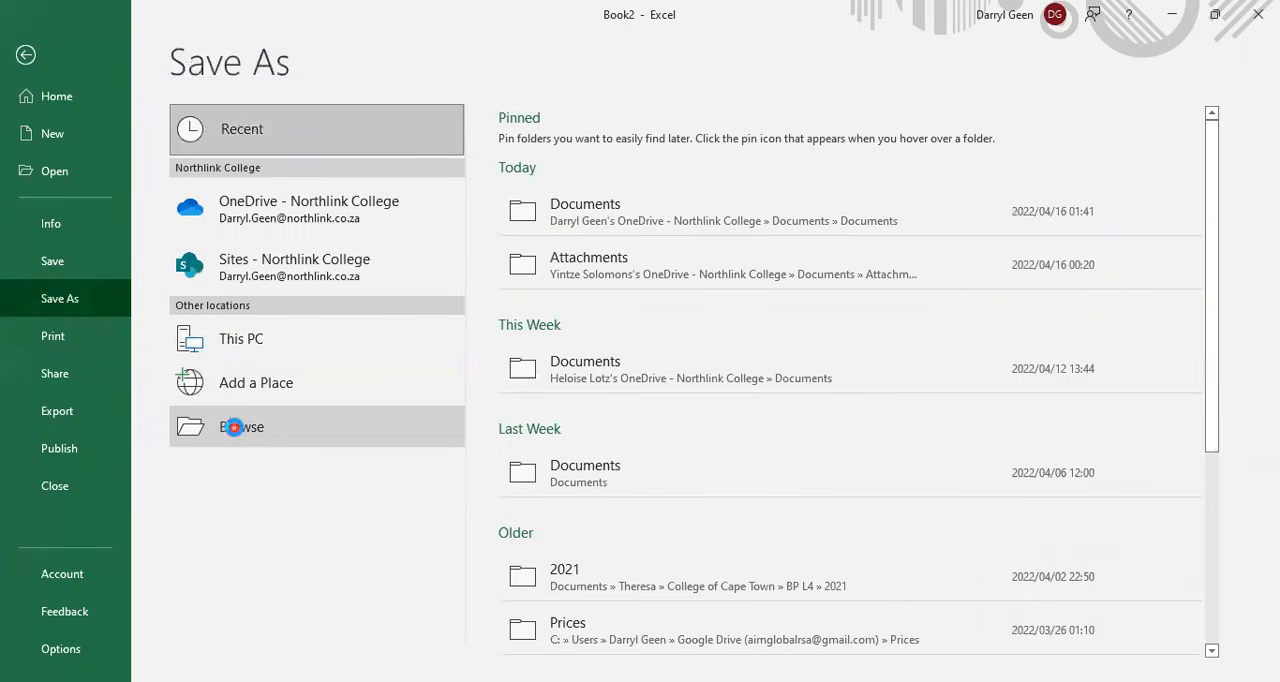
pyautogui.click(235, 429)
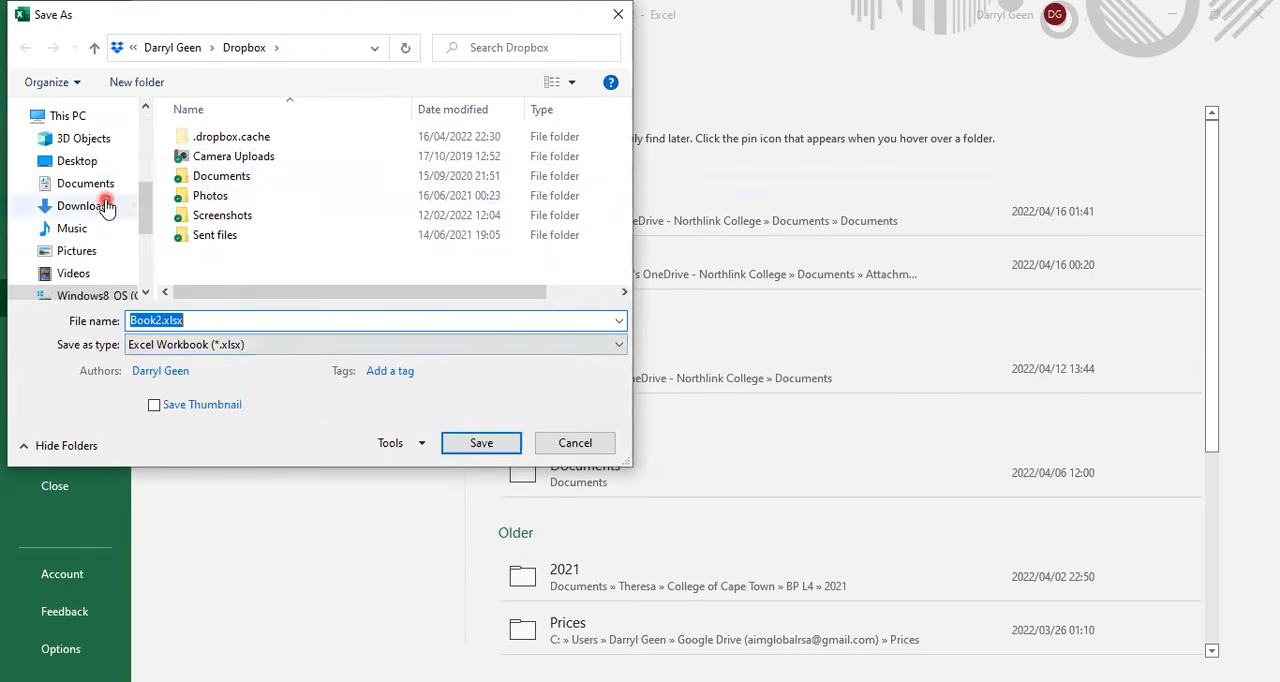
pyautogui.scroll(-3, 95, 200)
pyautogui.scroll(2, 95, 202)
pyautogui.scroll(6, 95, 200)
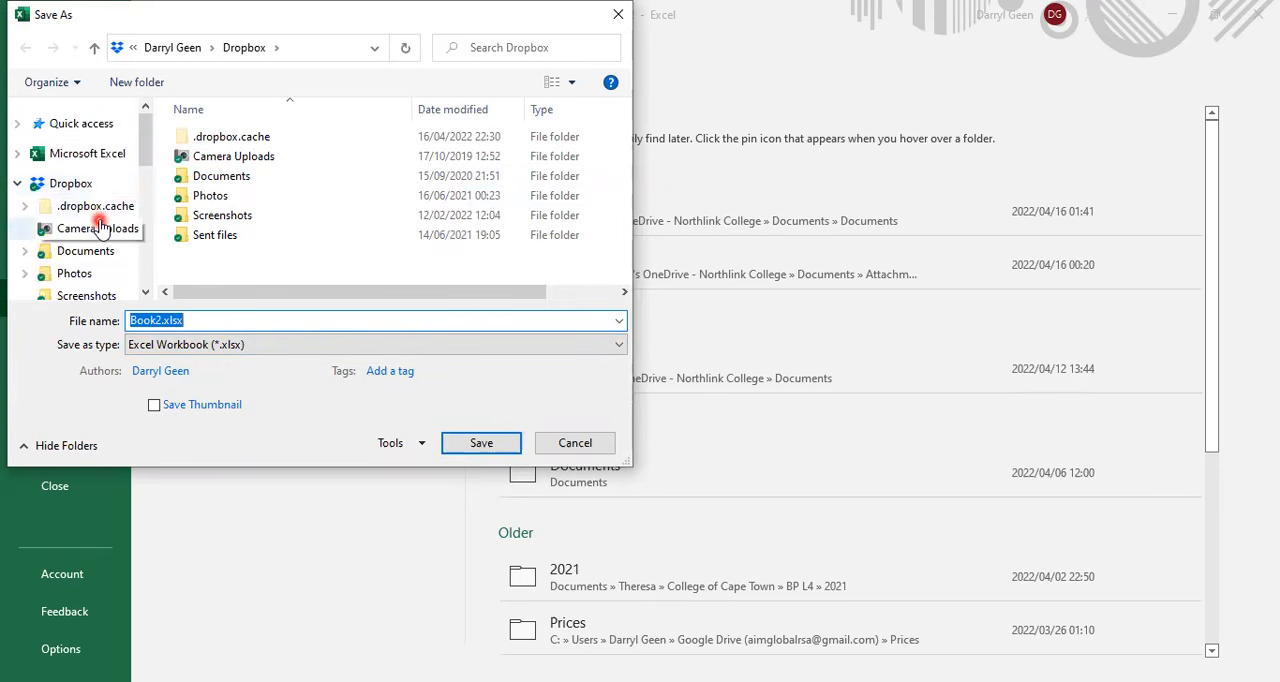
pyautogui.scroll(-4, 96, 212)
pyautogui.click(97, 214)
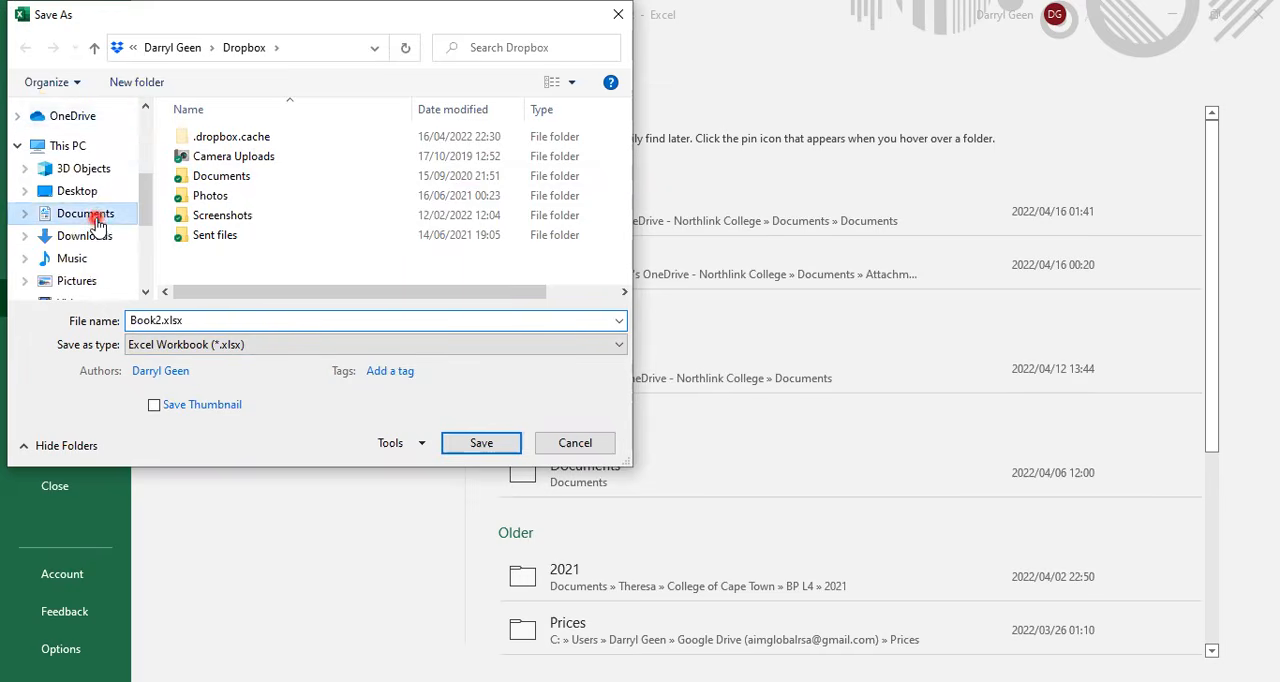
# Name the file Act 1.50 Sport4U Invoice and save it as an Excel workbook.
pyautogui.click(210, 325)
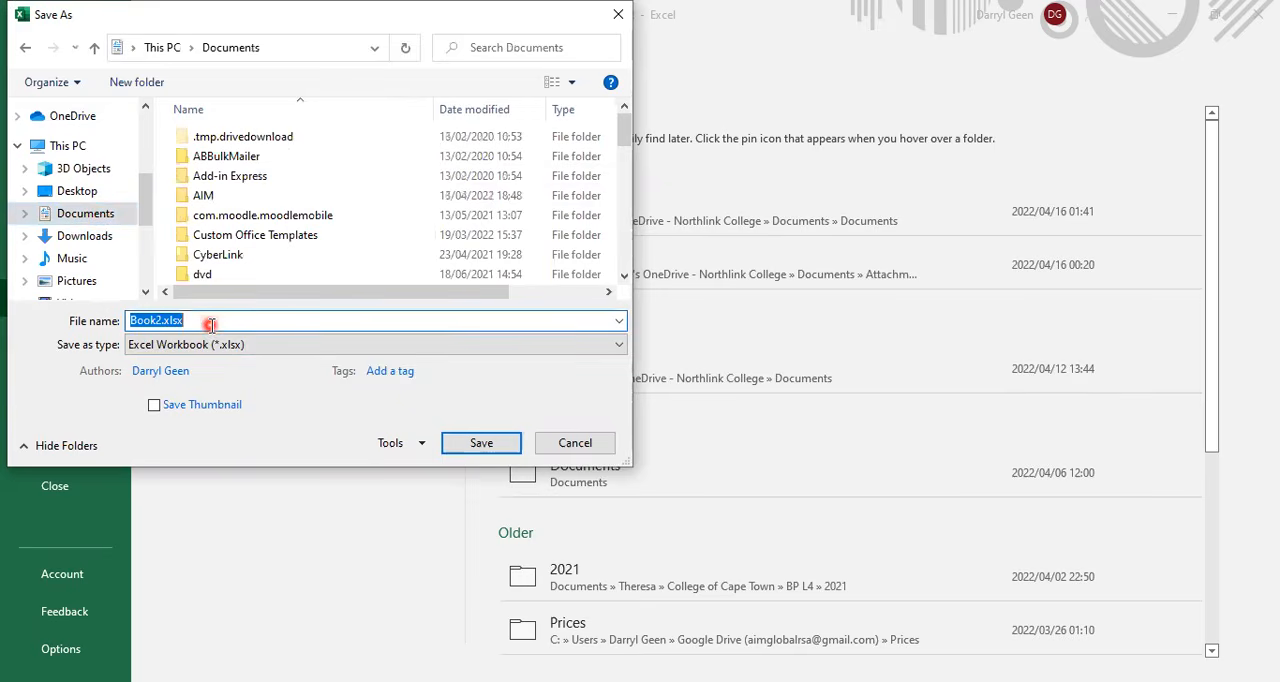
pyautogui.write('ACT')
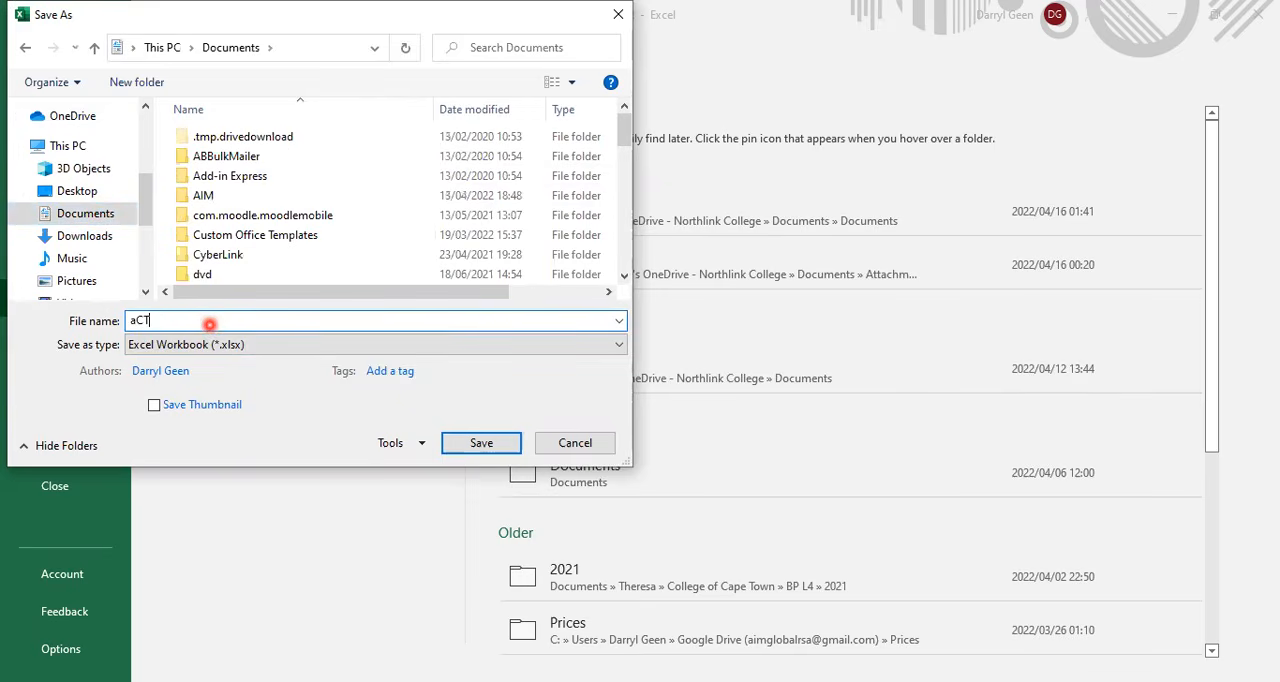
pyautogui.press('BackSpace')
pyautogui.press('BackSpace')
pyautogui.press('BackSpace')
pyautogui.write('Act 1.50')
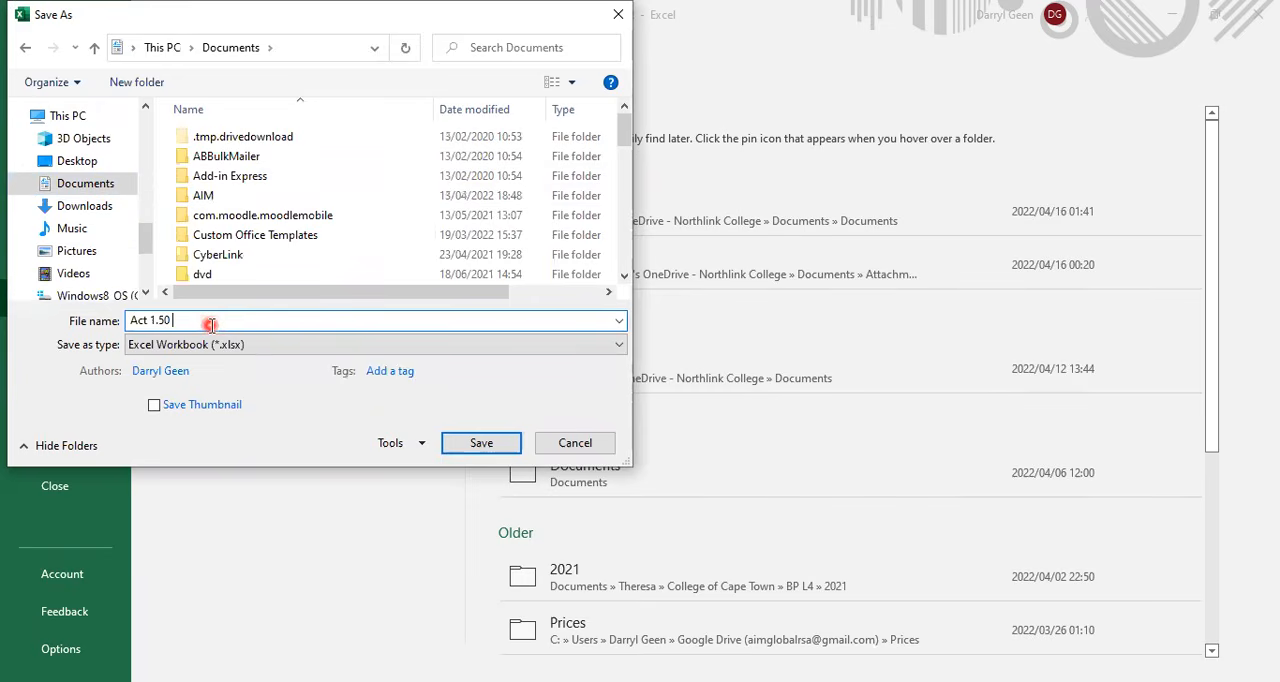
pyautogui.write(' sp')
pyautogui.press('BackSpace')
pyautogui.press('BackSpace')
pyautogui.write('Sport4L Invoice')
pyautogui.click(443, 443)
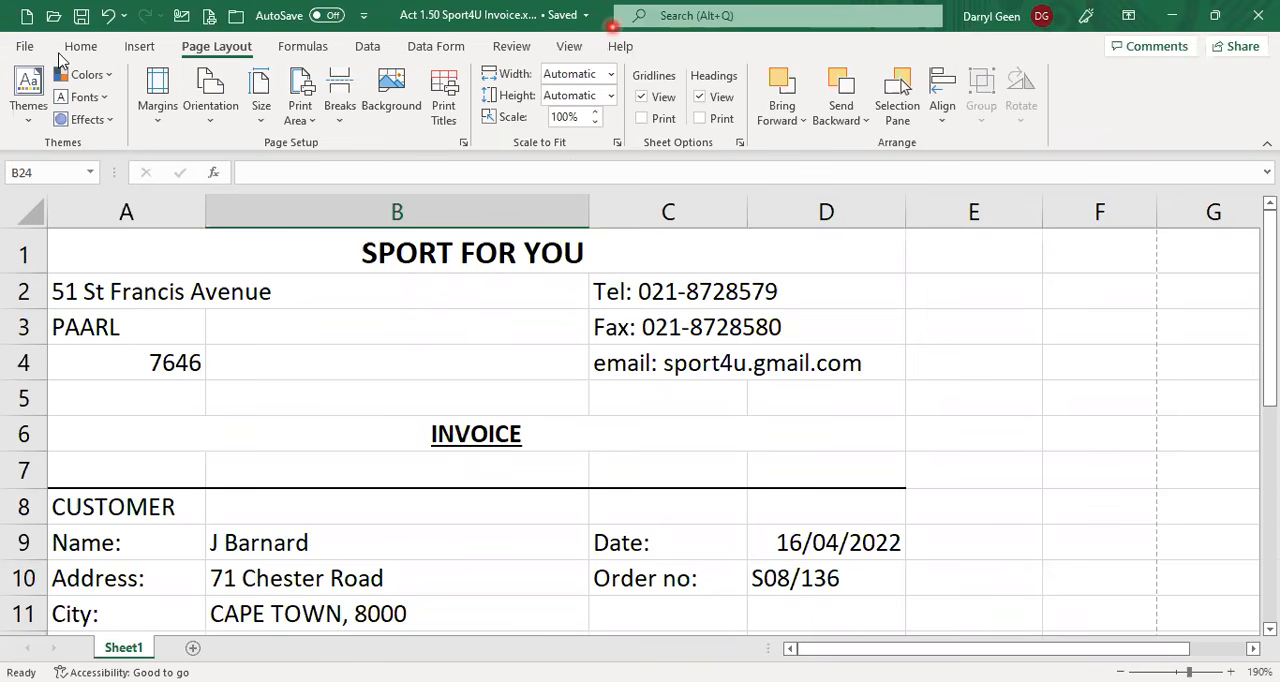
# Close the saved invoice workbook.
pyautogui.click(25, 52)
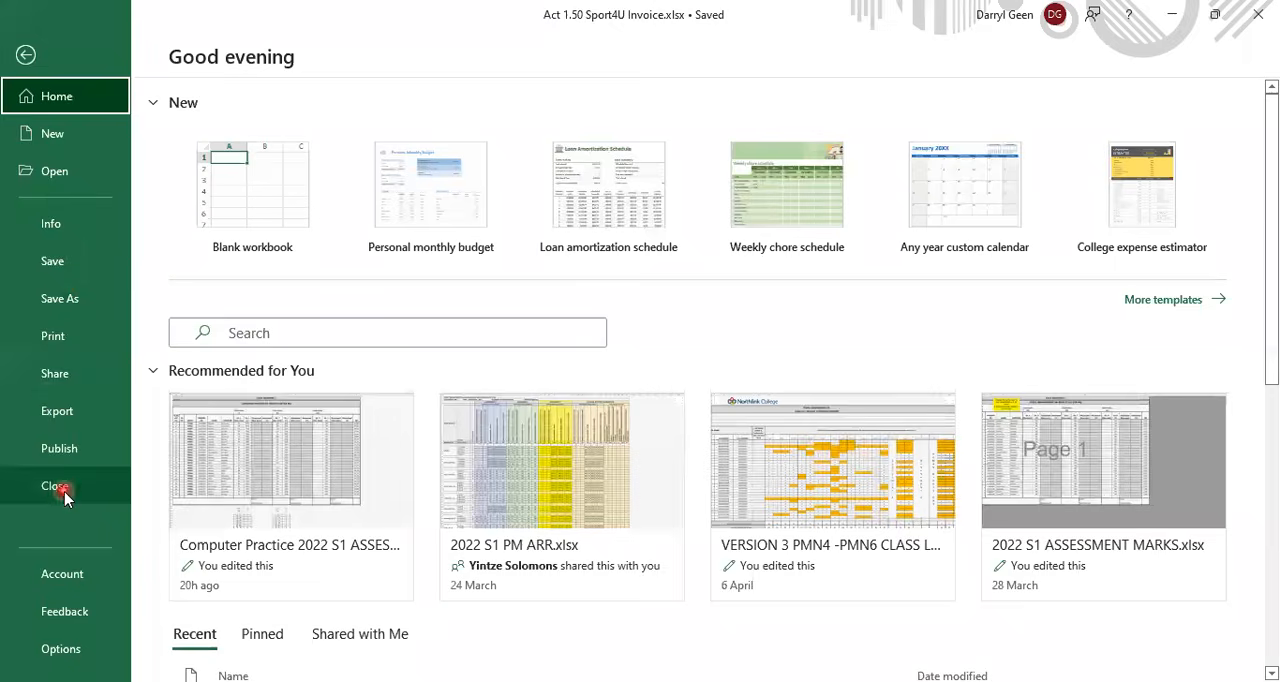
pyautogui.press('Escape')
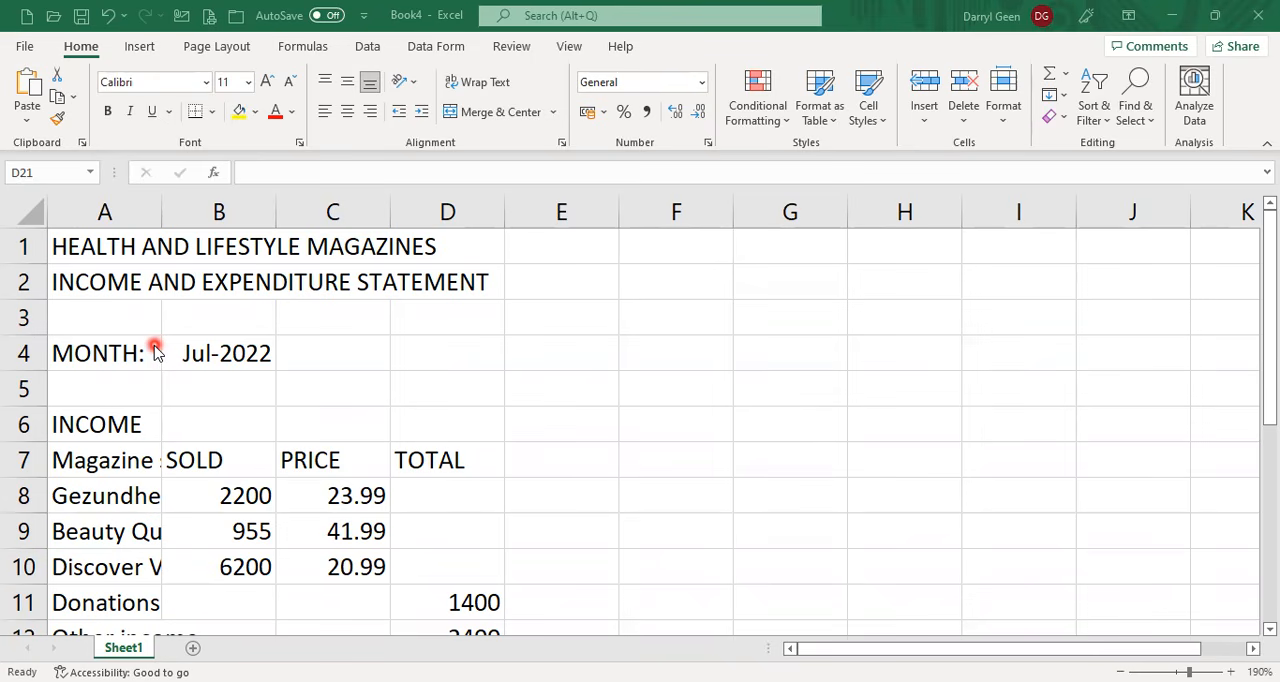
# Merge and center the HEALTH AND LIFESTYLE MAGAZINES title across A1:D1, make it bold and set its font size to 14.
pyautogui.click(98, 248)
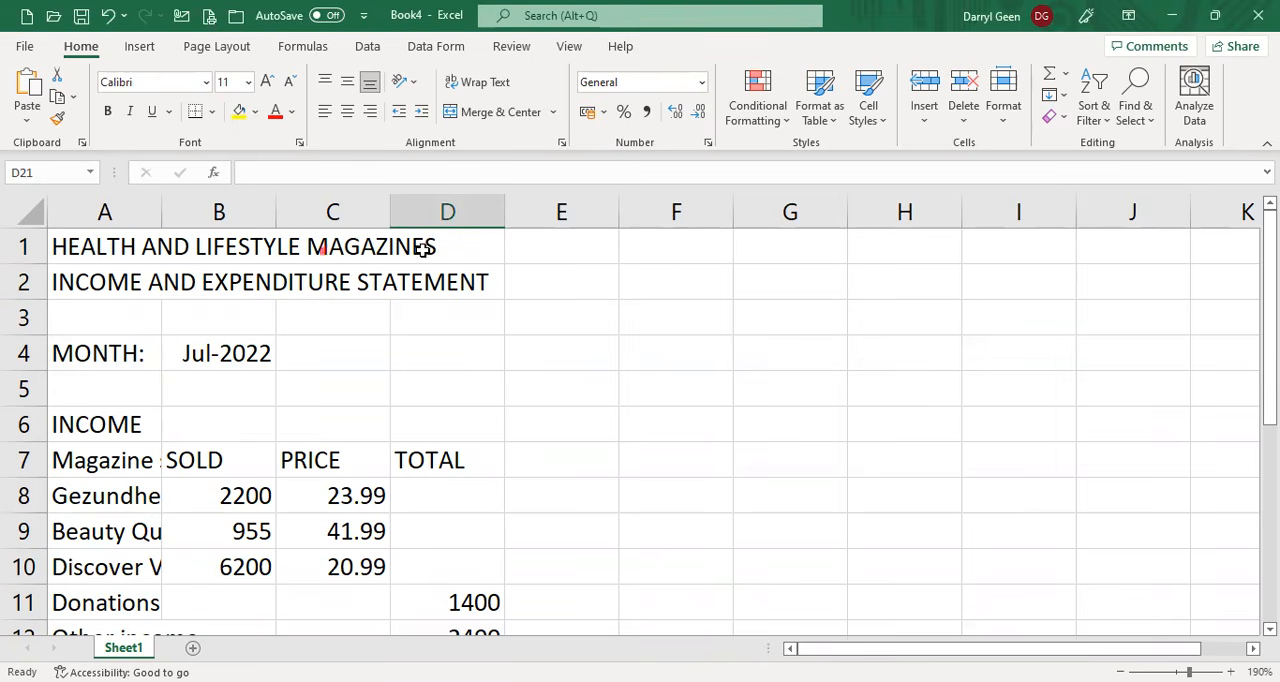
pyautogui.moveTo(92, 250); pyautogui.dragTo(437, 248)
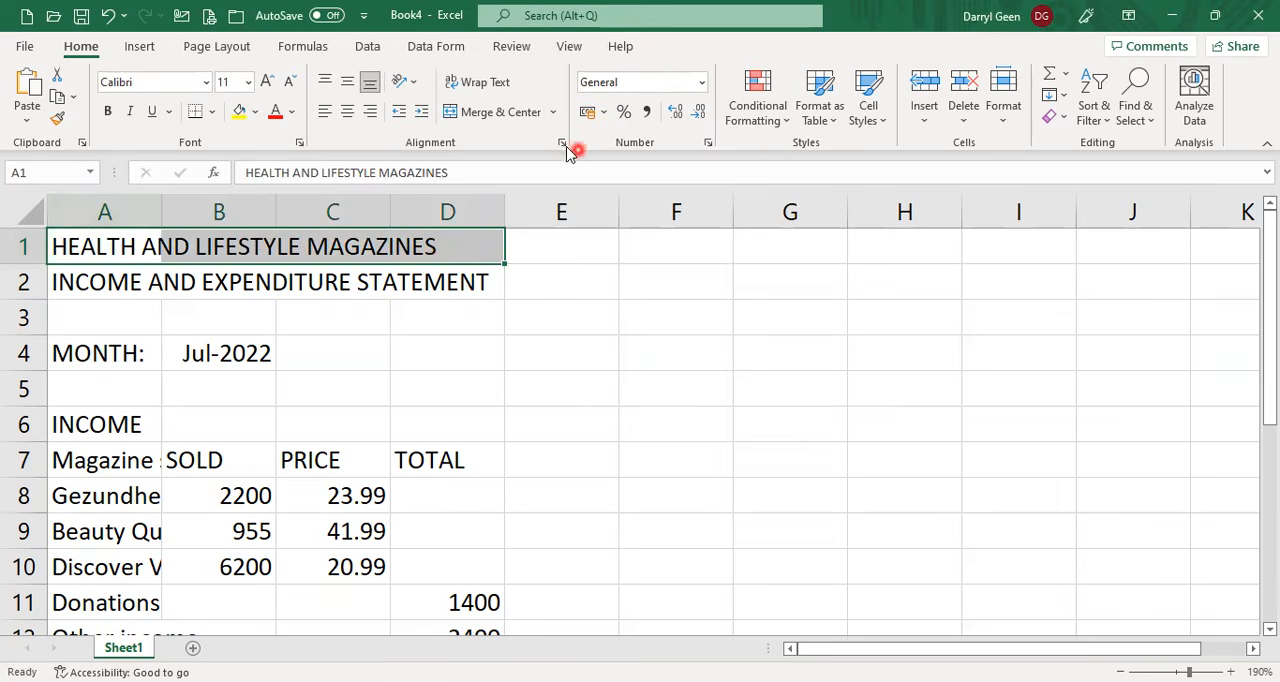
pyautogui.click(511, 112)
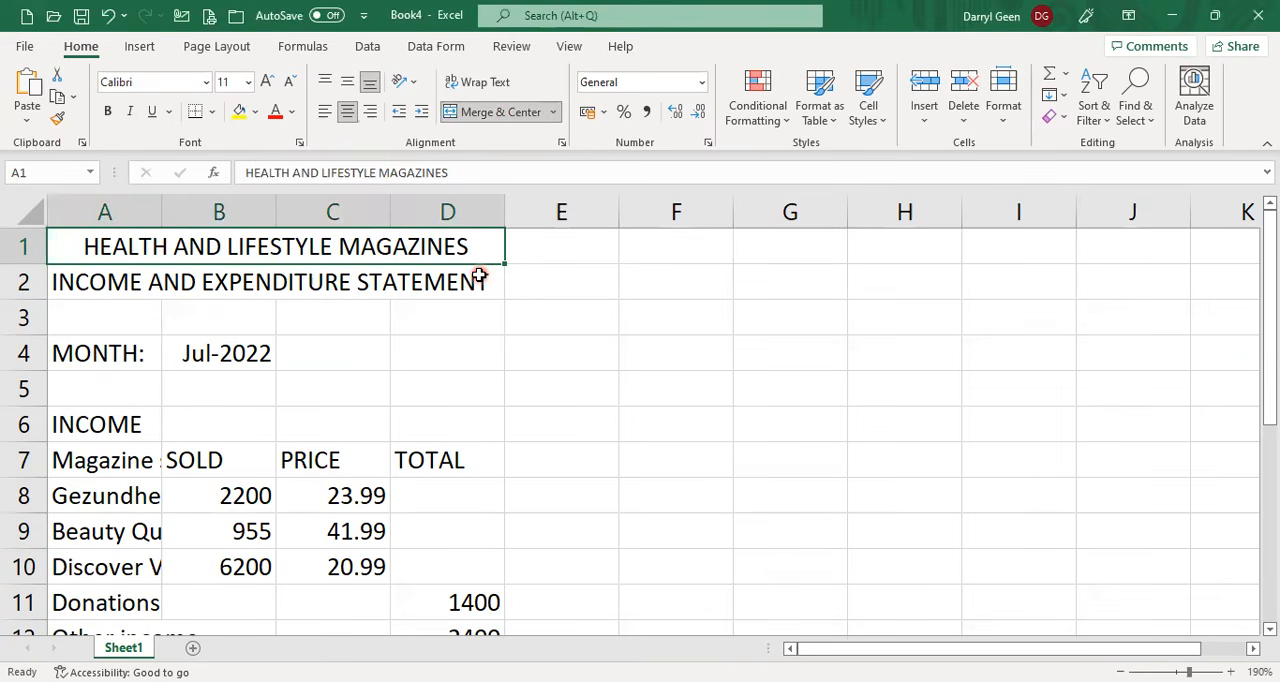
pyautogui.click(112, 114)
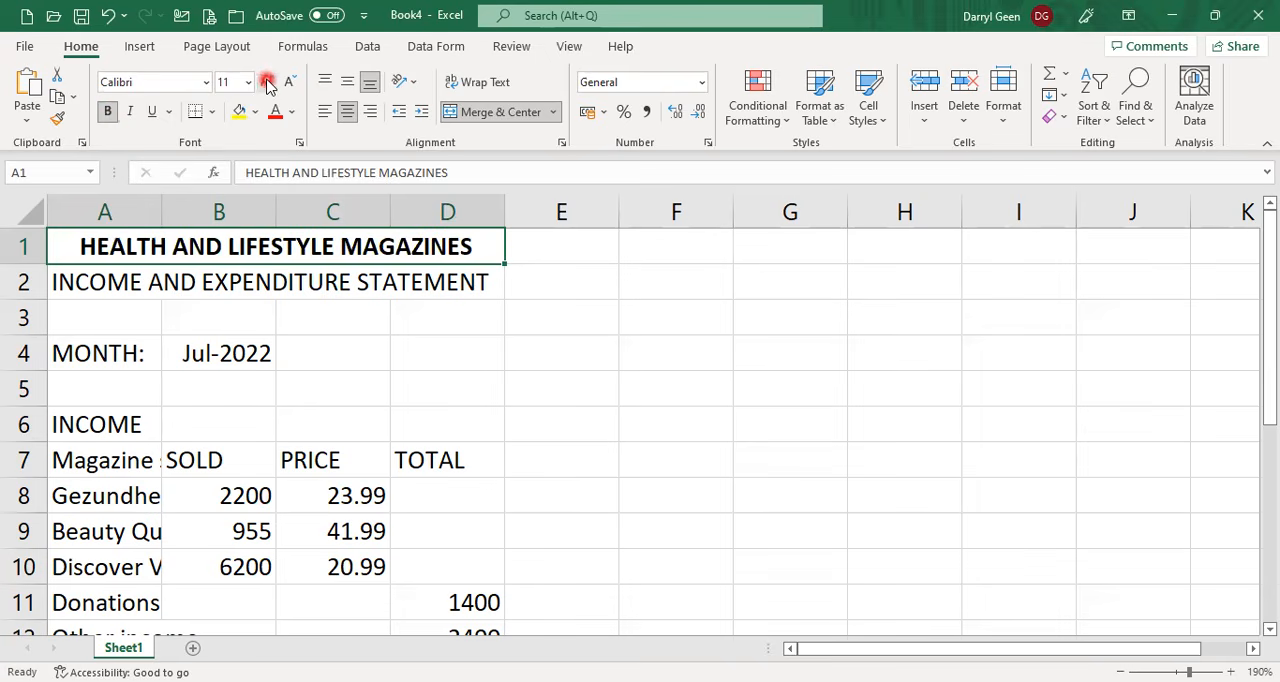
pyautogui.click(267, 82)
pyautogui.click(267, 82)
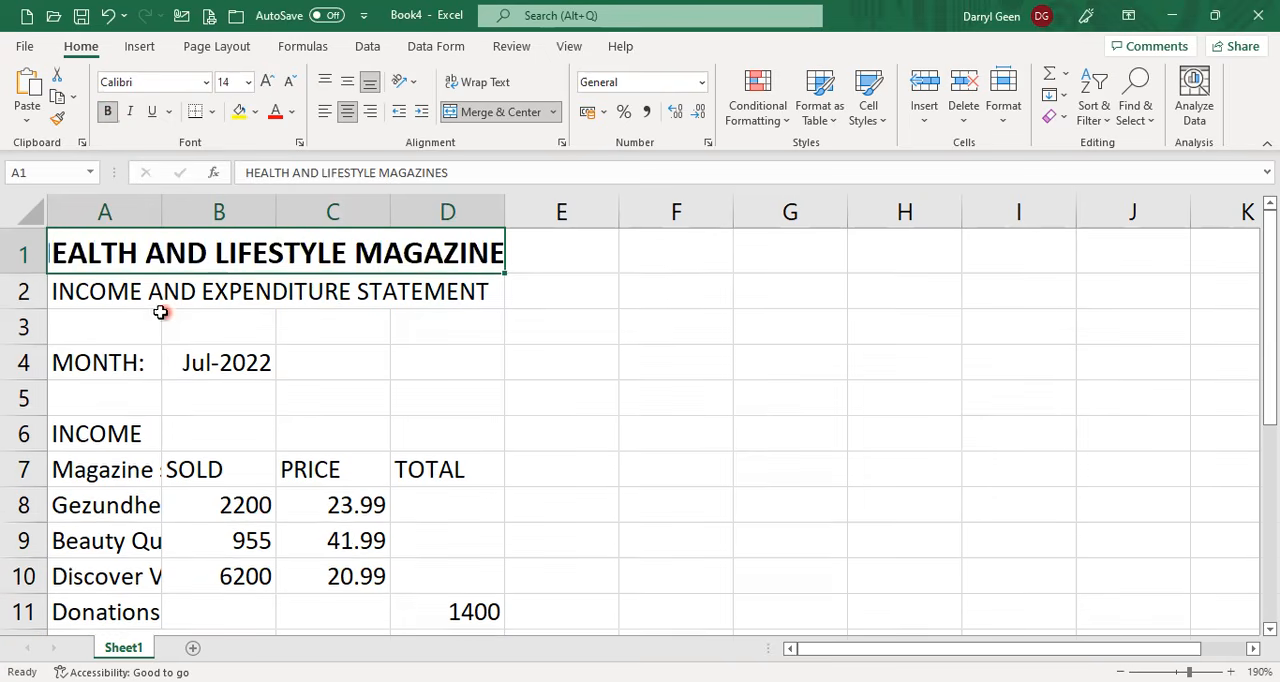
# Merge and center the INCOME AND EXPENDITURE STATEMENT heading across A2:D2 and set its font size to 12.
pyautogui.click(78, 291)
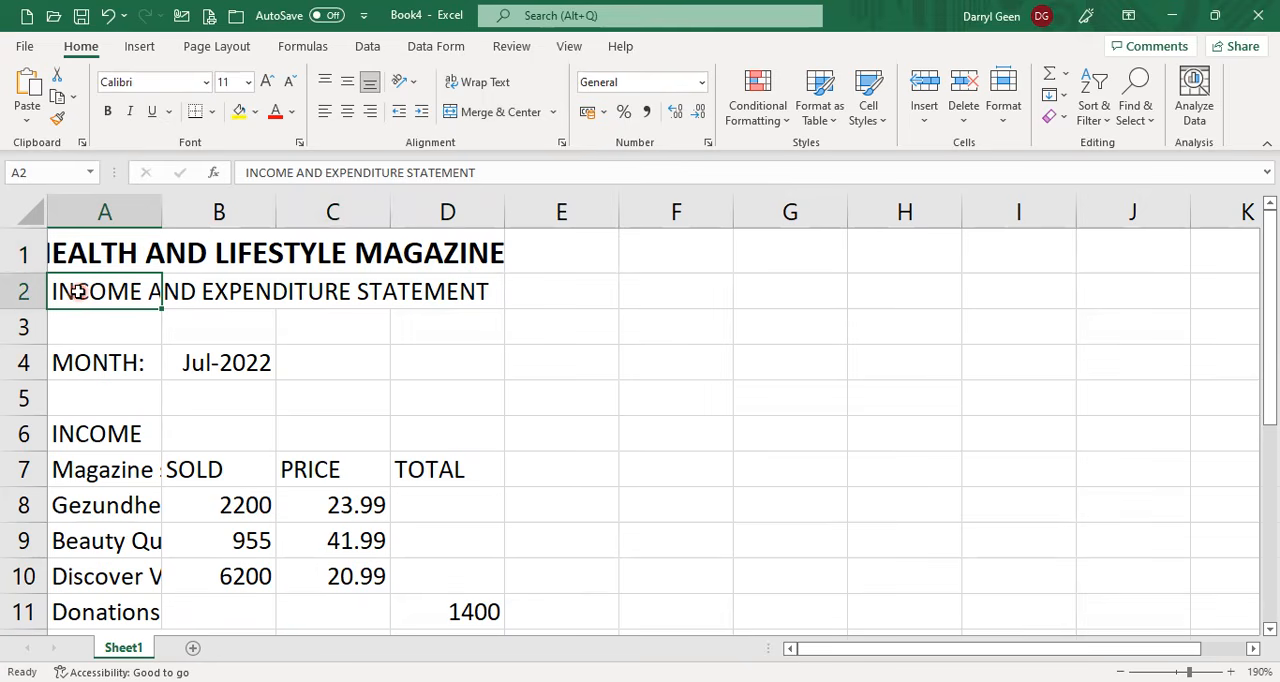
pyautogui.moveTo(80, 290); pyautogui.dragTo(437, 289)
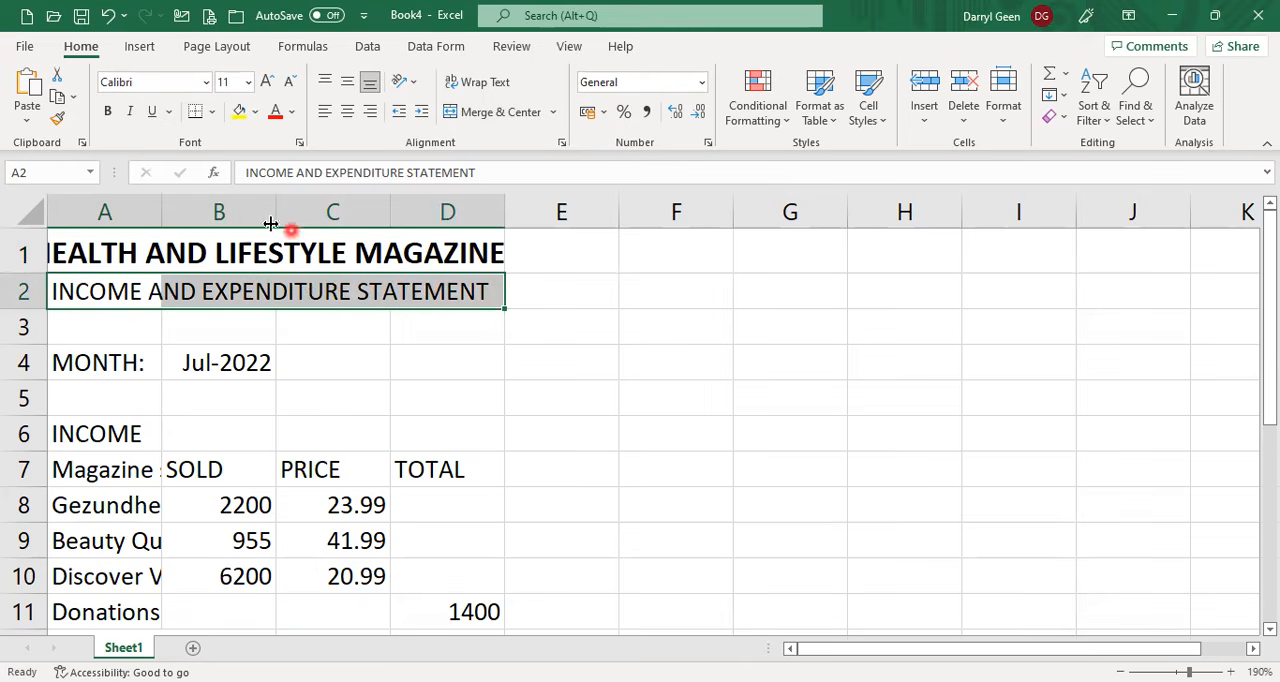
pyautogui.click(494, 116)
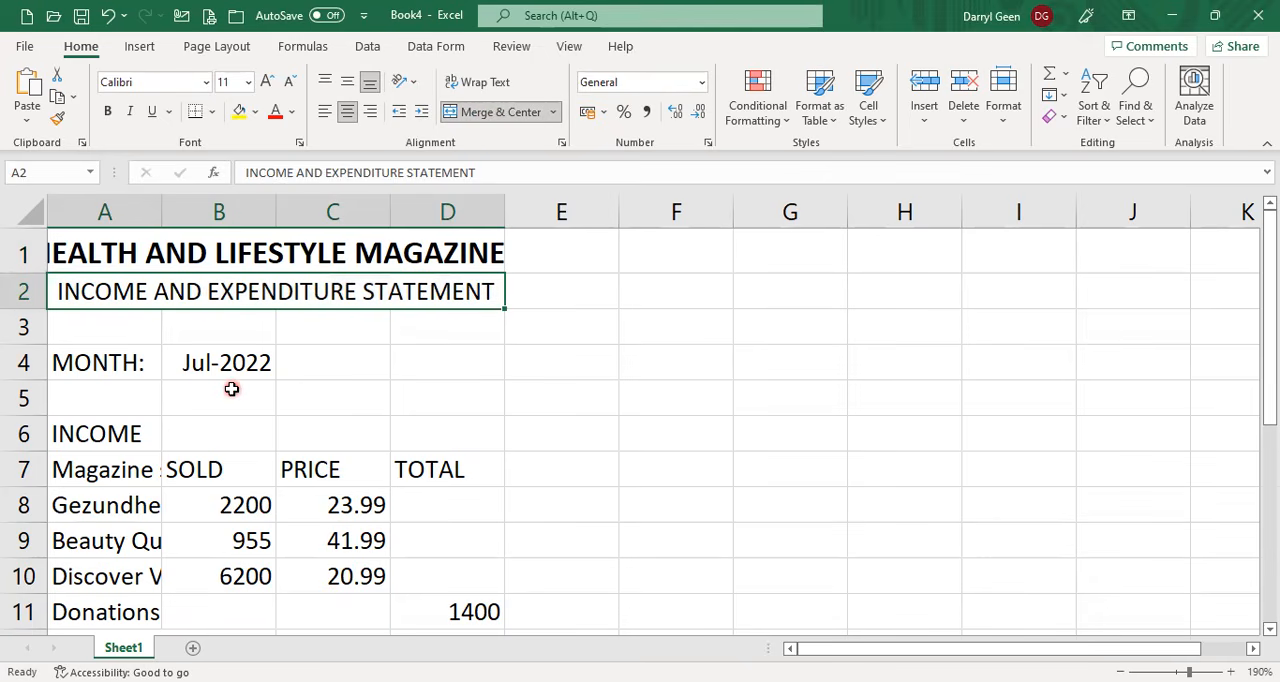
pyautogui.click(268, 82)
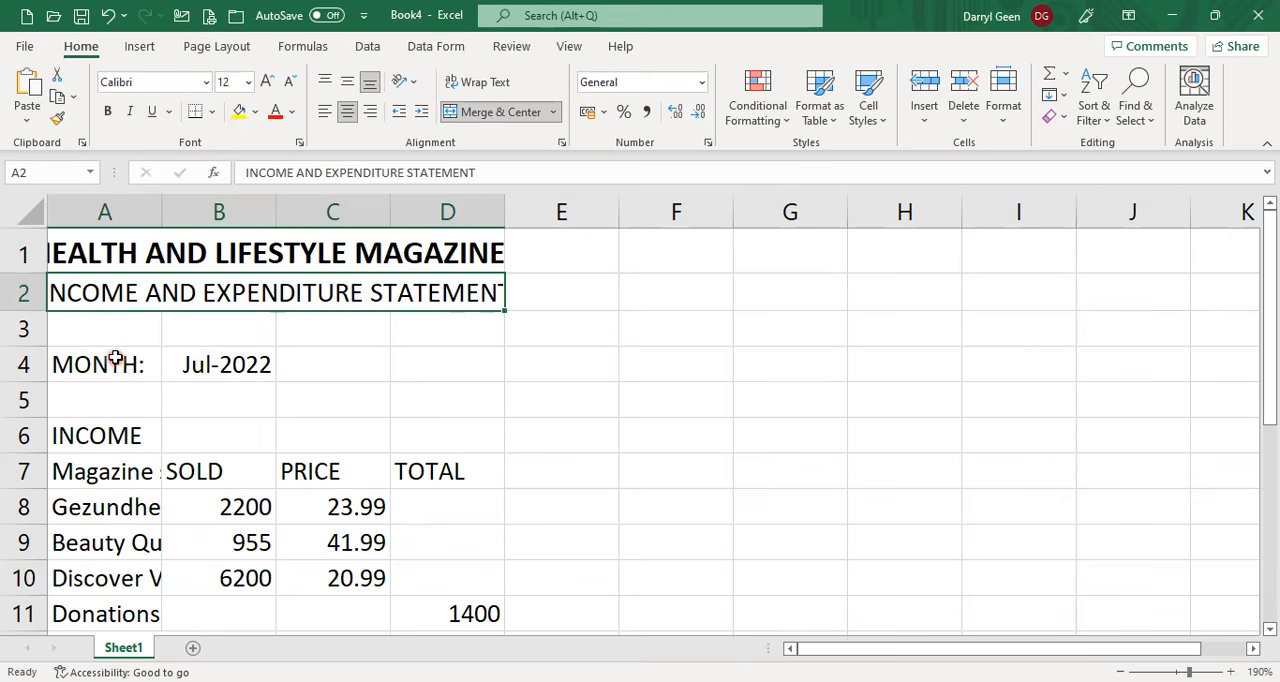
# Set the font size of the statement body in A4:D21 to 11.
pyautogui.moveTo(116, 358); pyautogui.dragTo(206, 89)
pyautogui.click(206, 85)
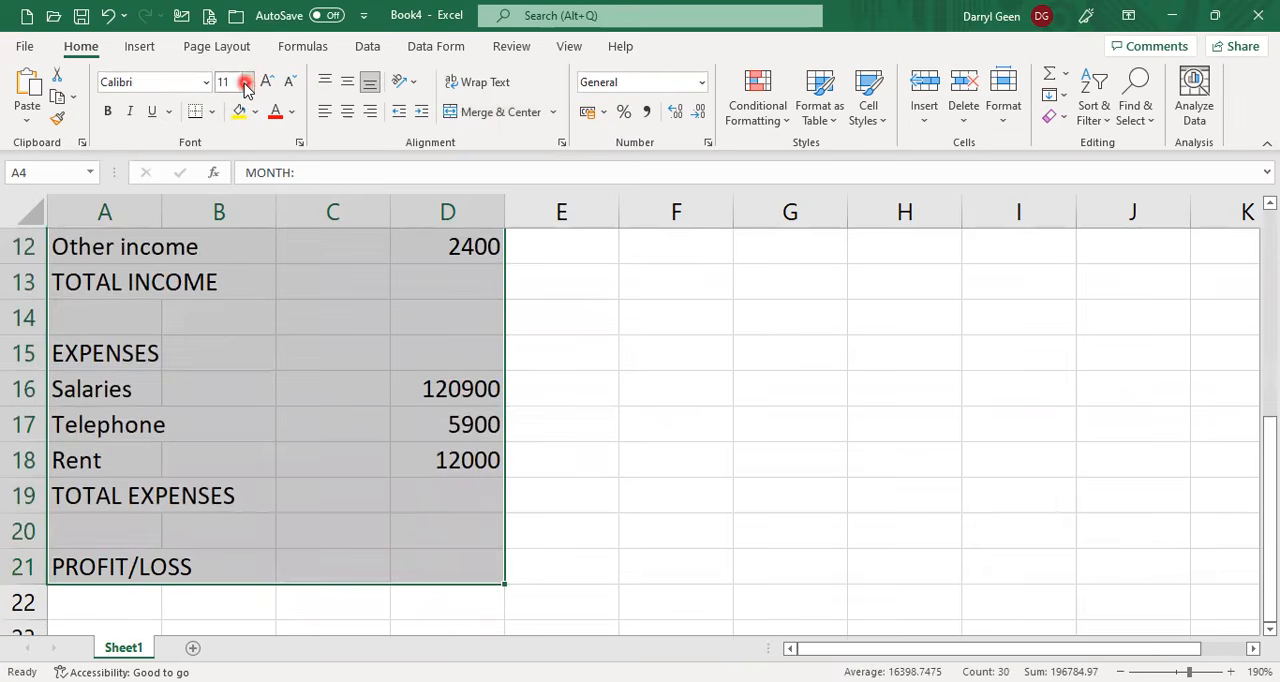
pyautogui.click(248, 82)
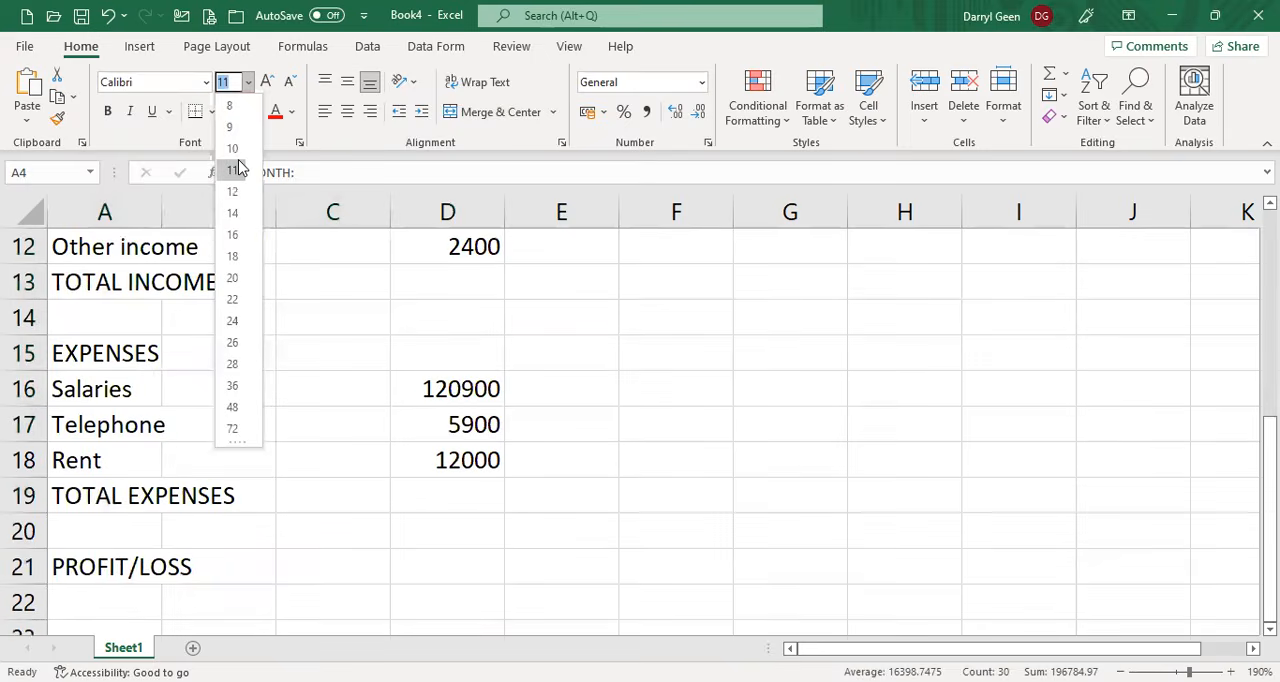
pyautogui.scroll(4, 591, 391)
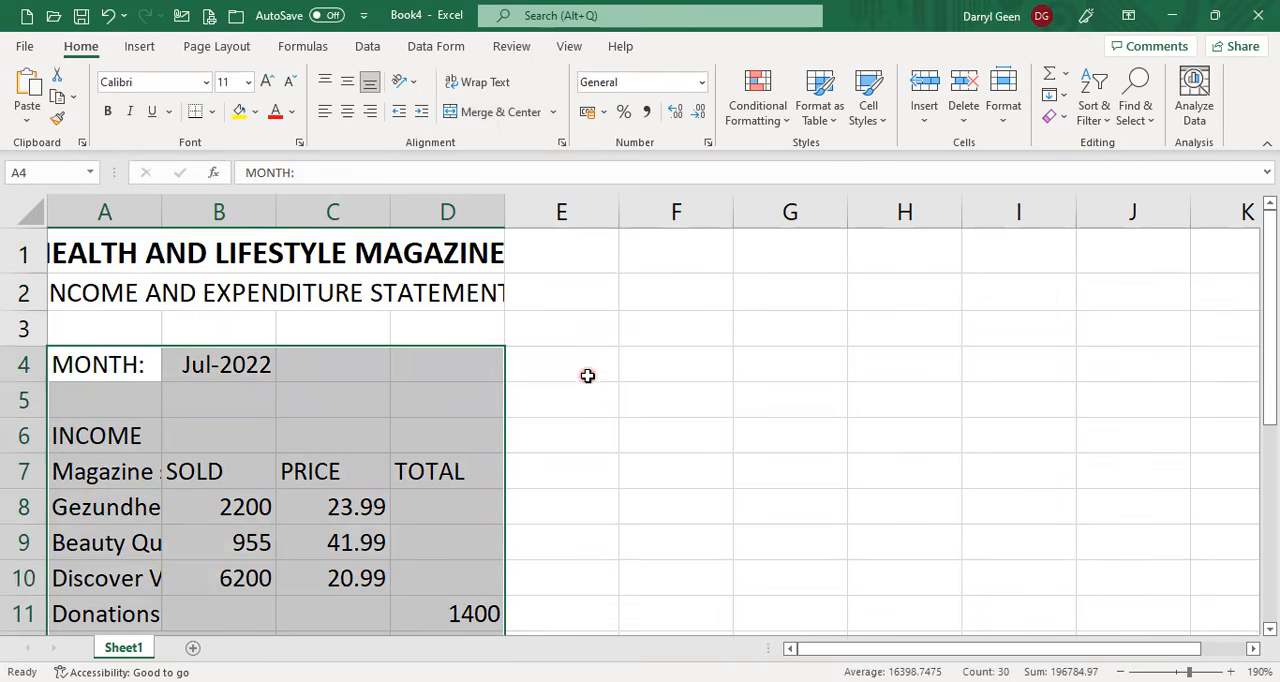
pyautogui.click(178, 369)
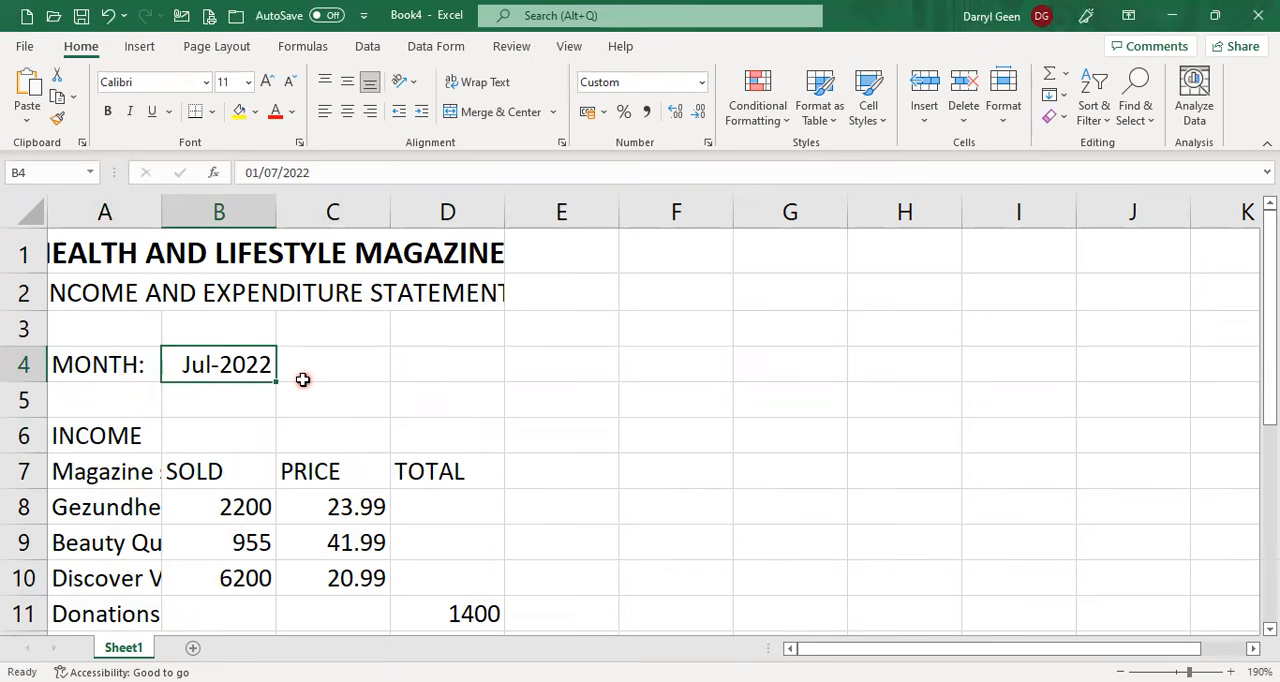
# Make the INCOME heading in A6 and the EXPENSES heading in A15 bold.
pyautogui.click(127, 430)
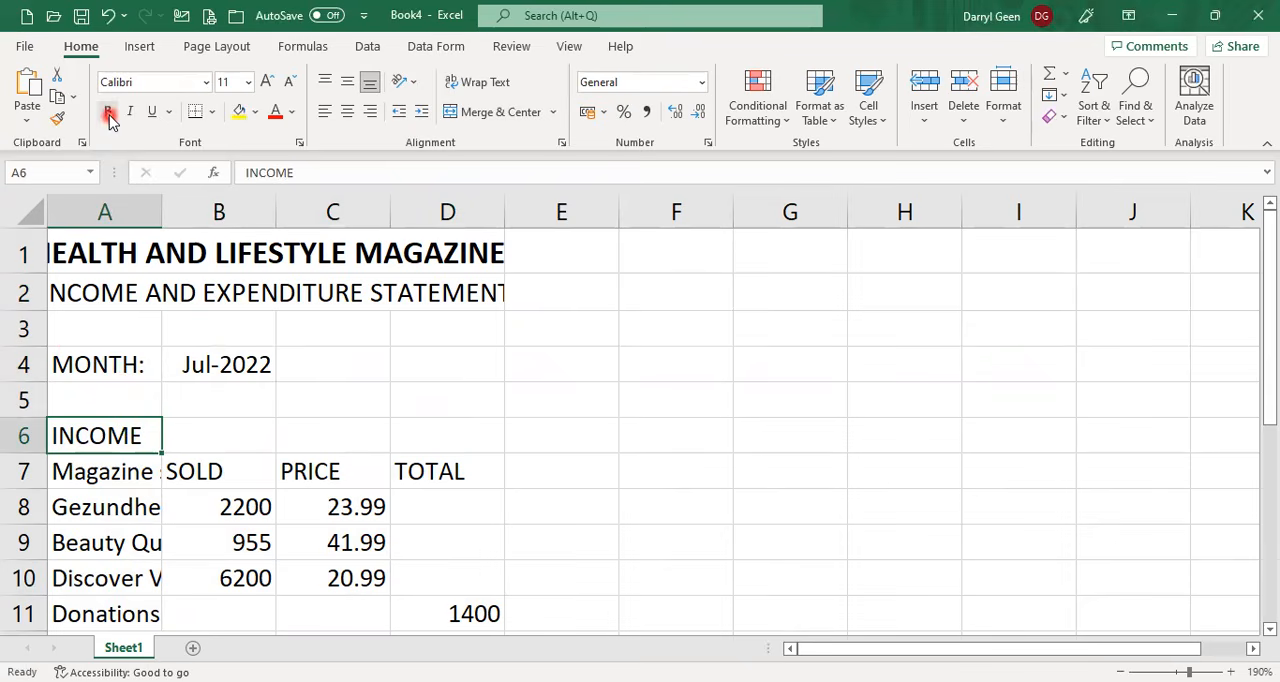
pyautogui.scroll(-4, 414, 508)
pyautogui.click(120, 316)
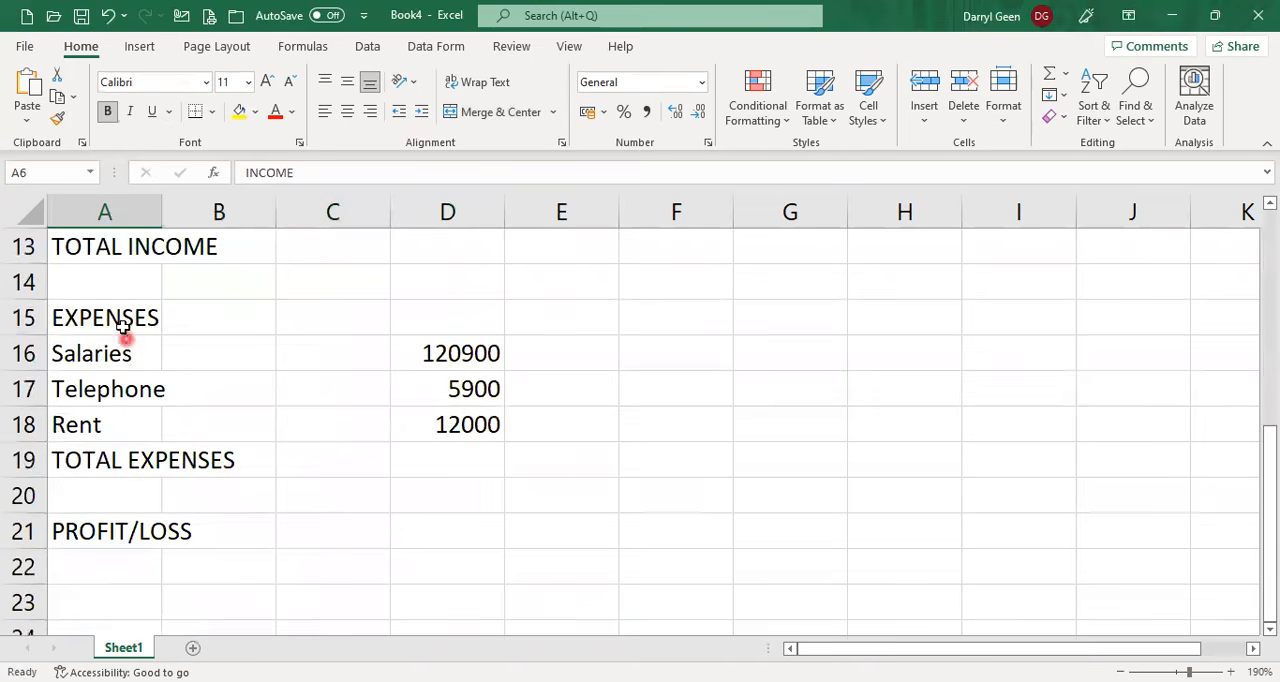
pyautogui.click(109, 111)
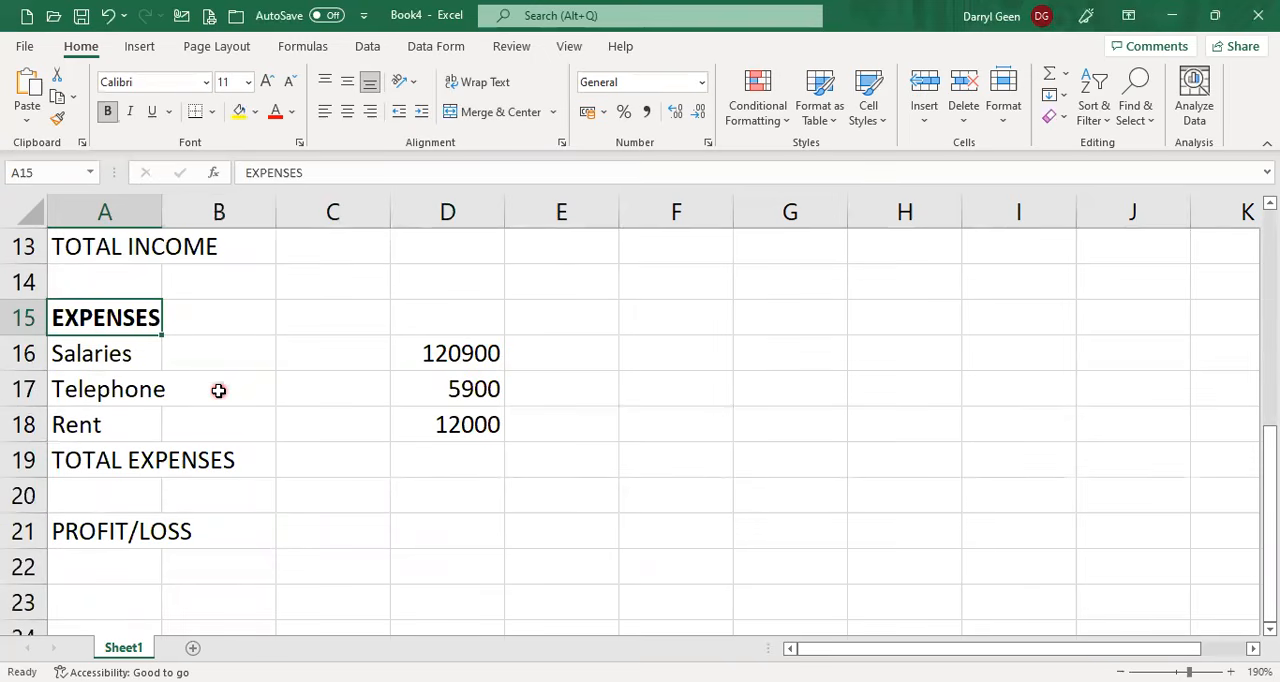
# Try a left indent of 2 for the magazine names in A8:A10 through the cell alignment settings, and undo it.
pyautogui.scroll(2, 218, 394)
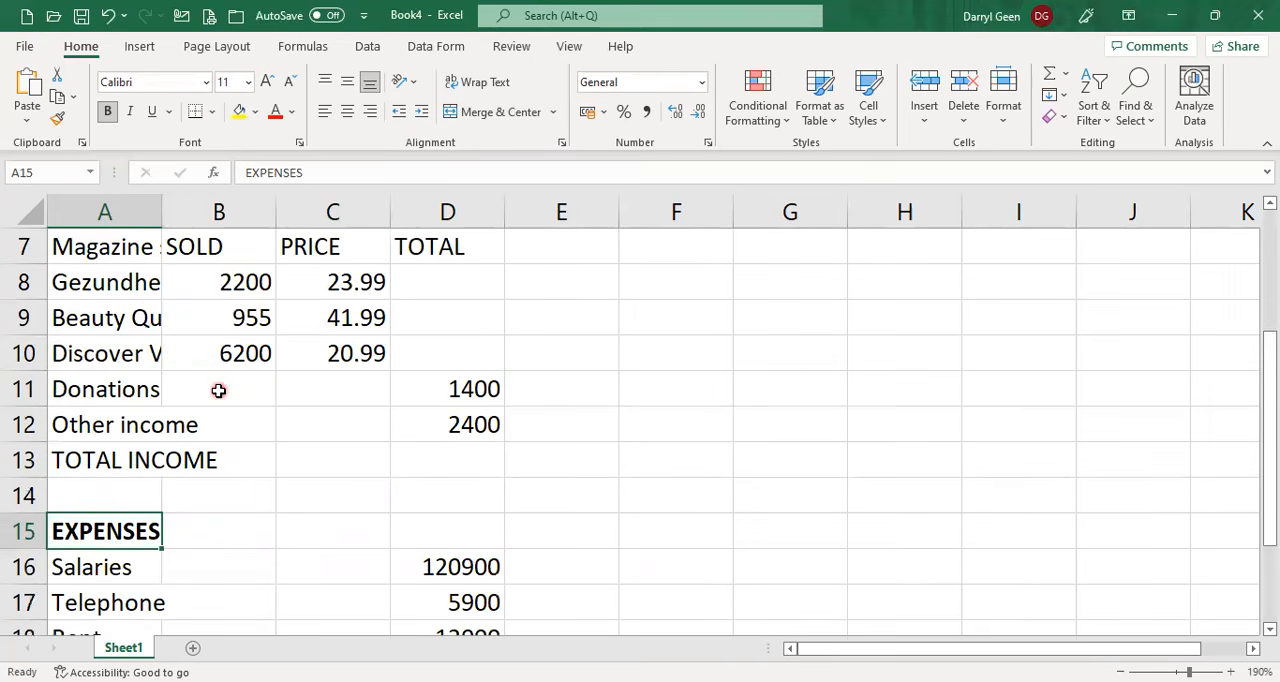
pyautogui.click(128, 283)
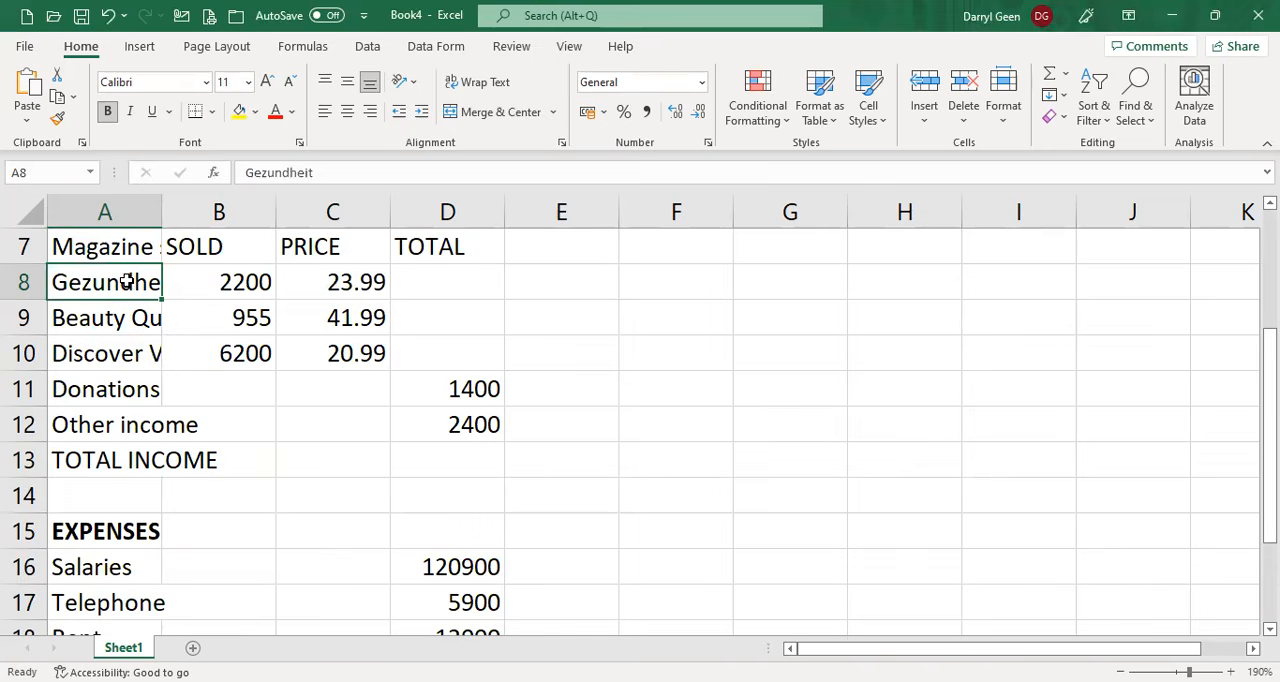
pyautogui.moveTo(128, 283); pyautogui.dragTo(130, 350)
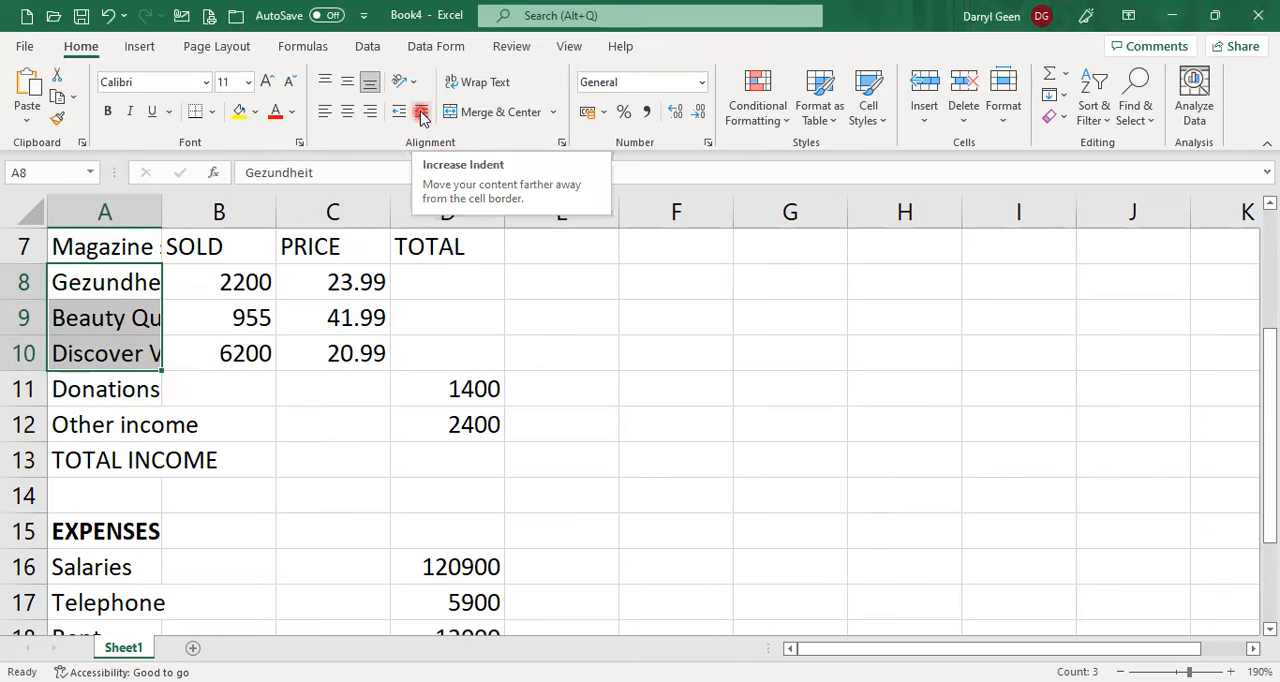
pyautogui.click(562, 146)
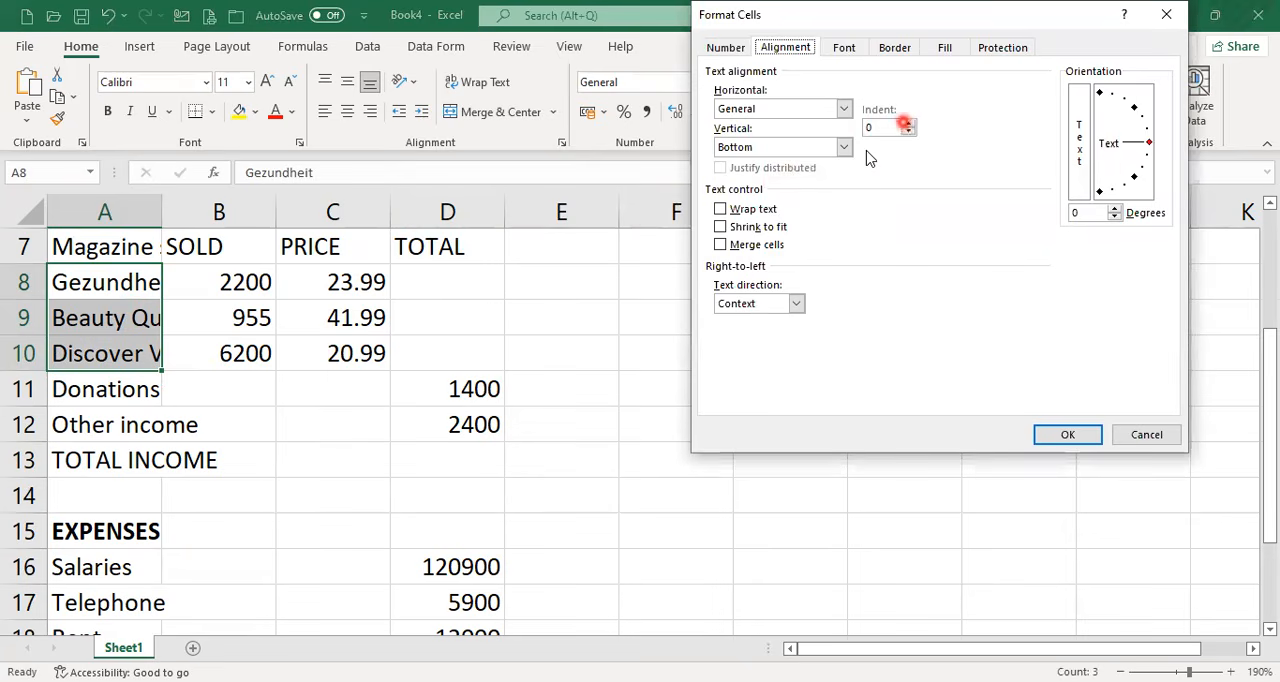
pyautogui.click(909, 122)
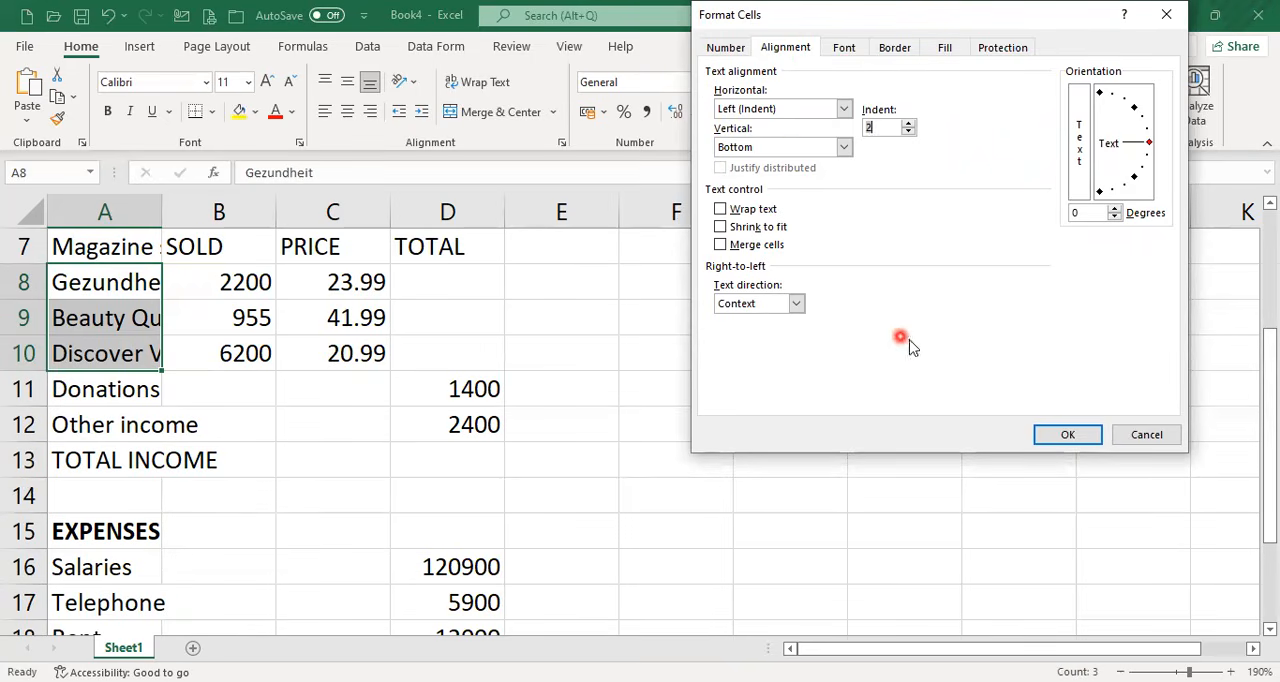
pyautogui.click(1070, 435)
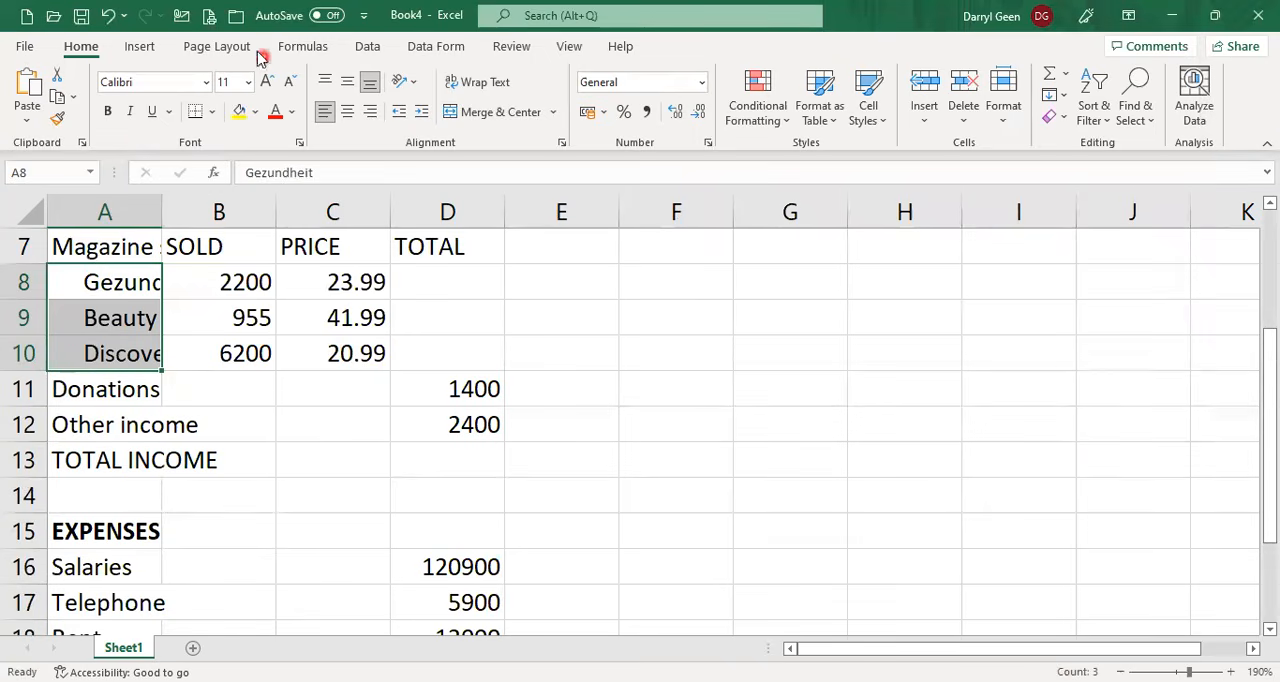
pyautogui.click(108, 16)
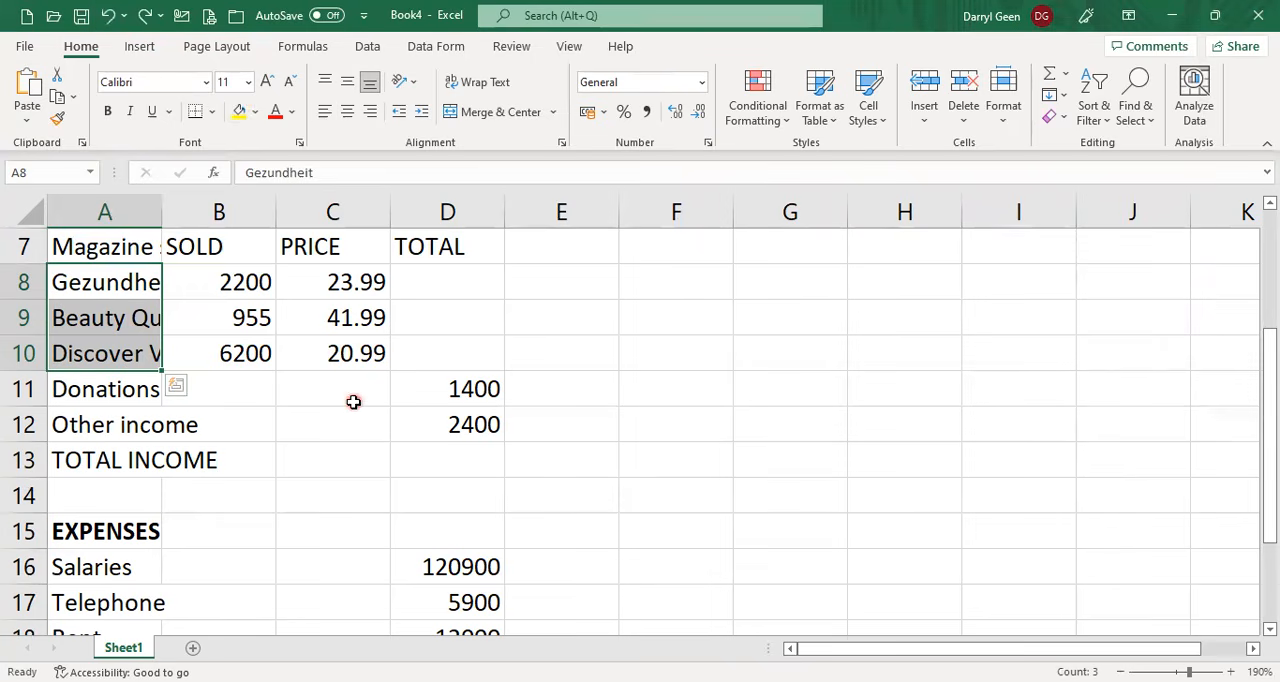
# Increase the indent of the magazine names in A8:A10 by two levels.
pyautogui.click(422, 115)
pyautogui.click(422, 115)
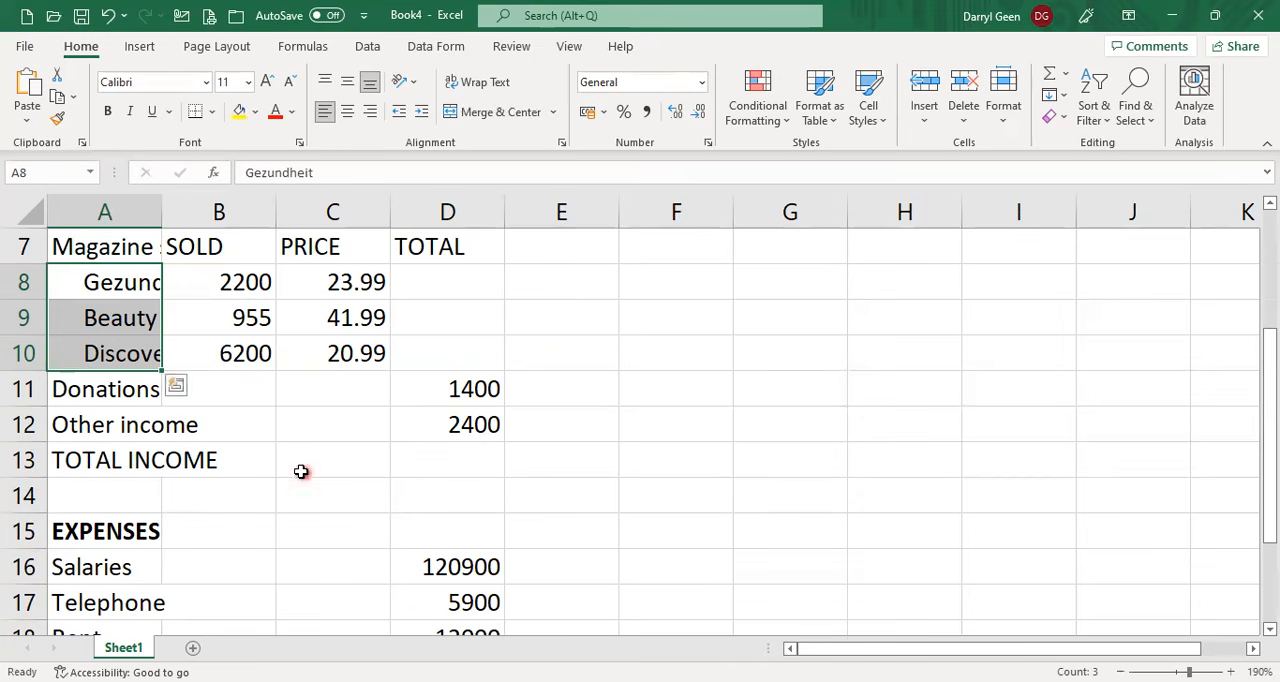
# AutoFit the widths of columns A, B, C and D to their contents.
pyautogui.scroll(2, 261, 409)
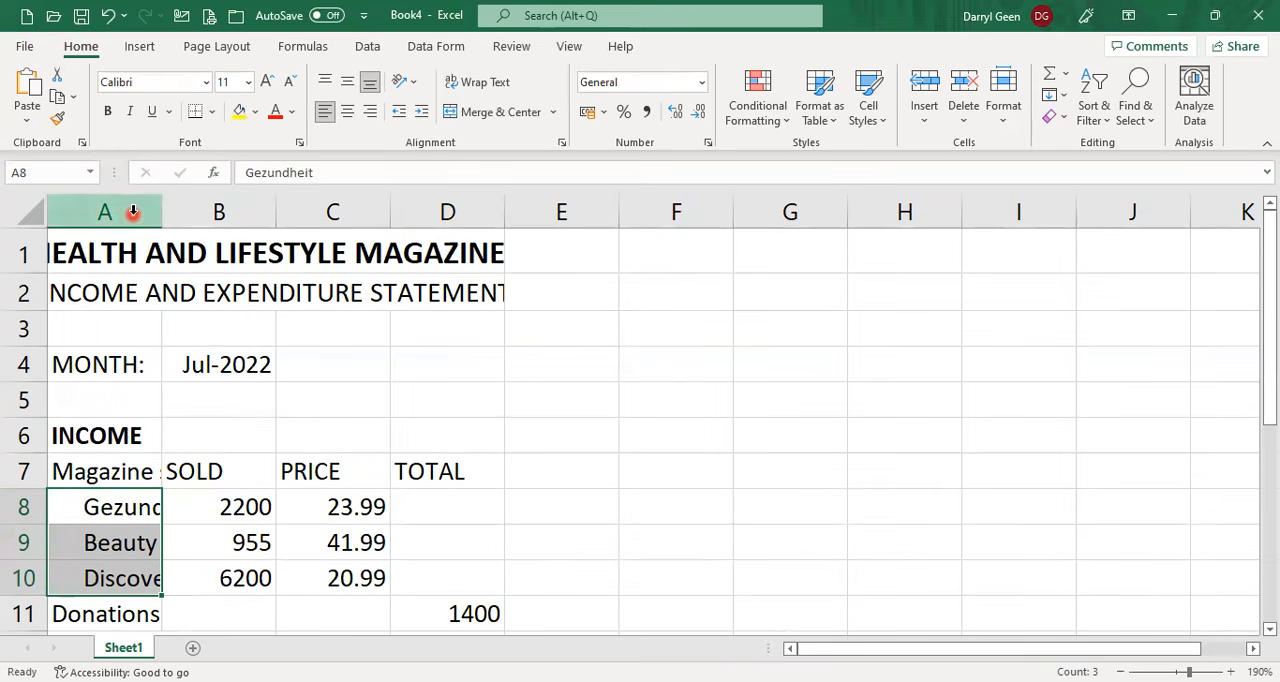
pyautogui.click(133, 212)
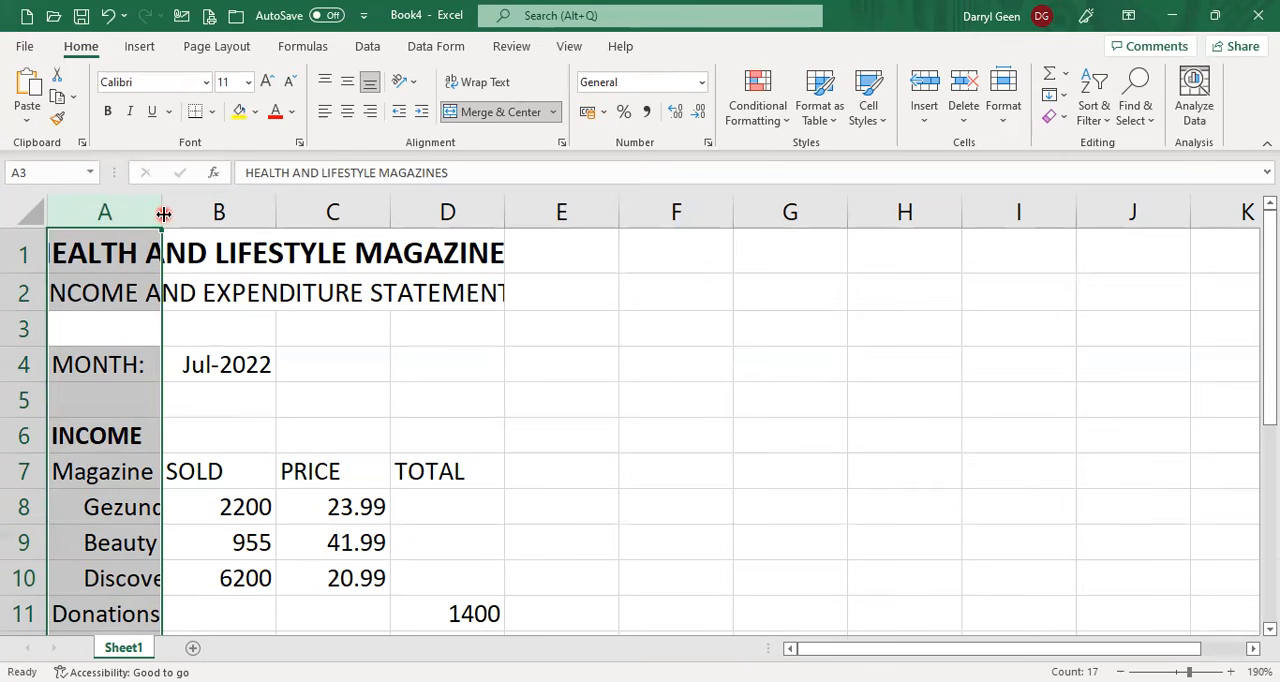
pyautogui.doubleClick(164, 213)
pyautogui.click(352, 214)
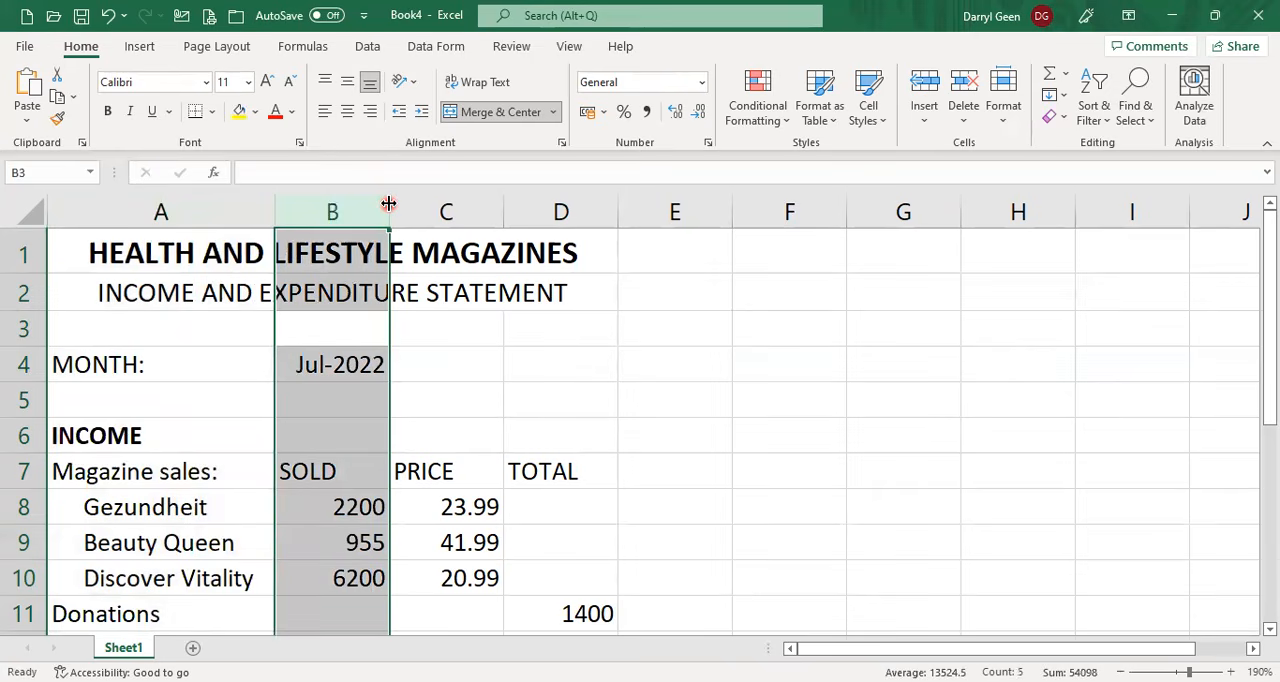
pyautogui.doubleClick(388, 204)
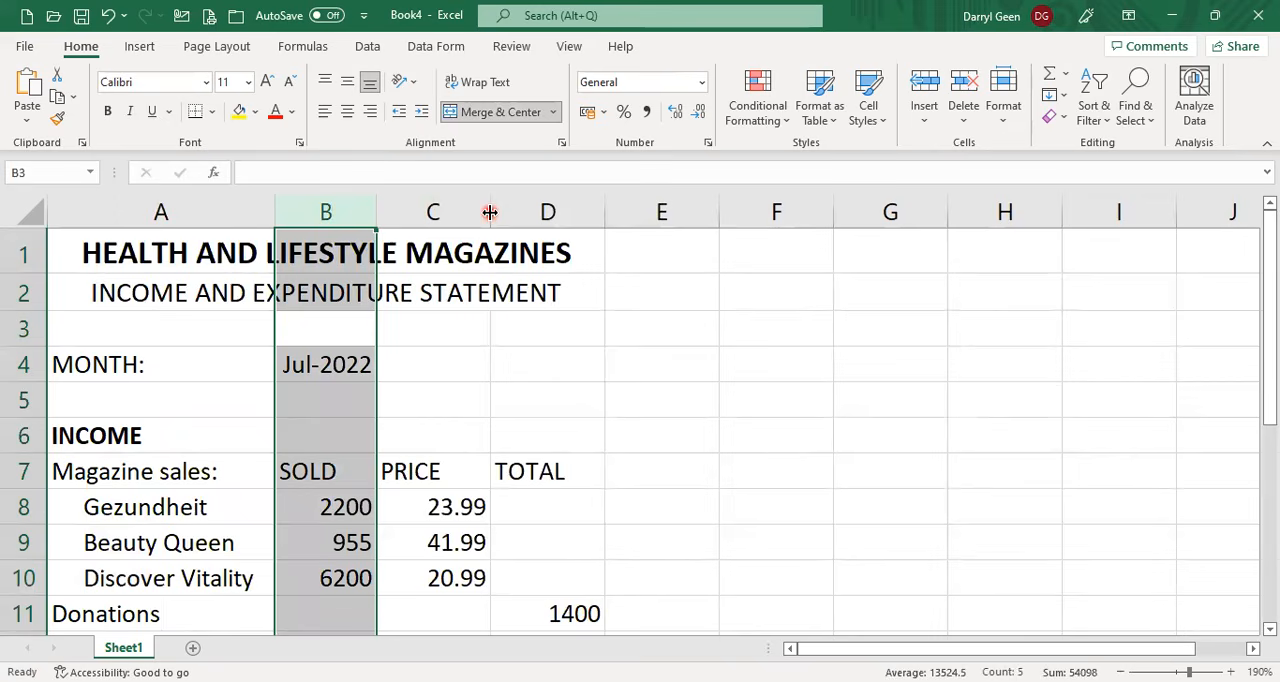
pyautogui.doubleClick(490, 212)
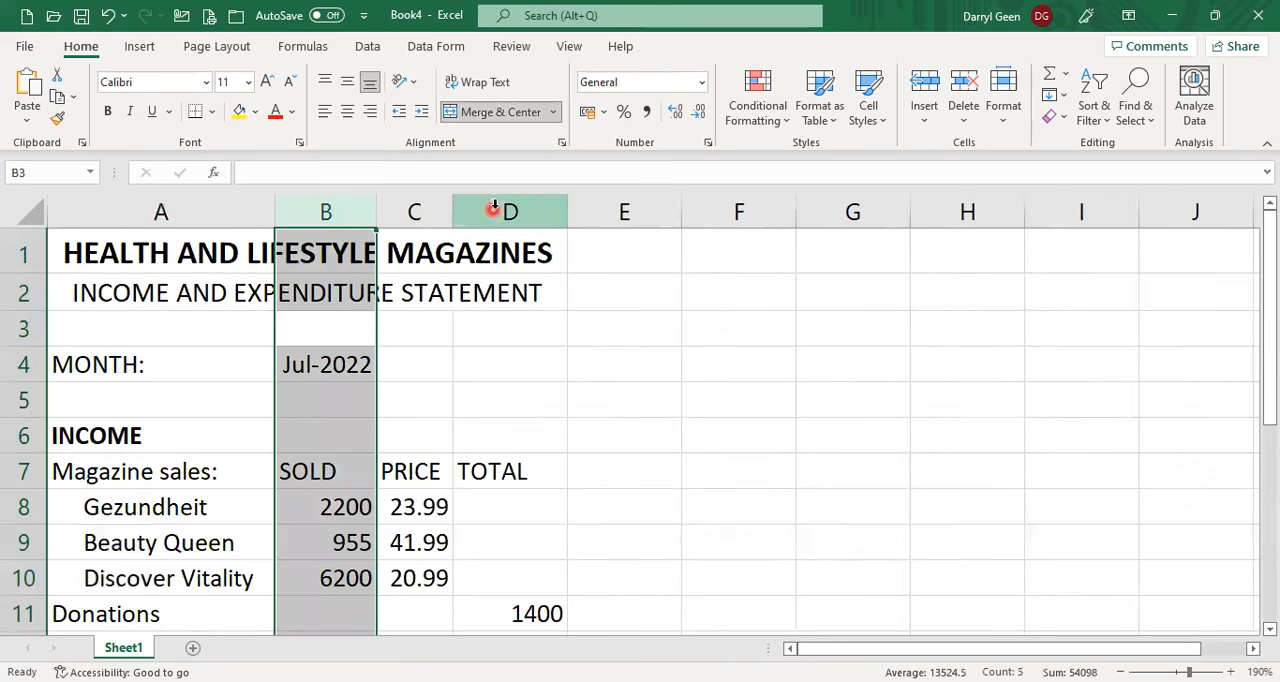
pyautogui.doubleClick(565, 205)
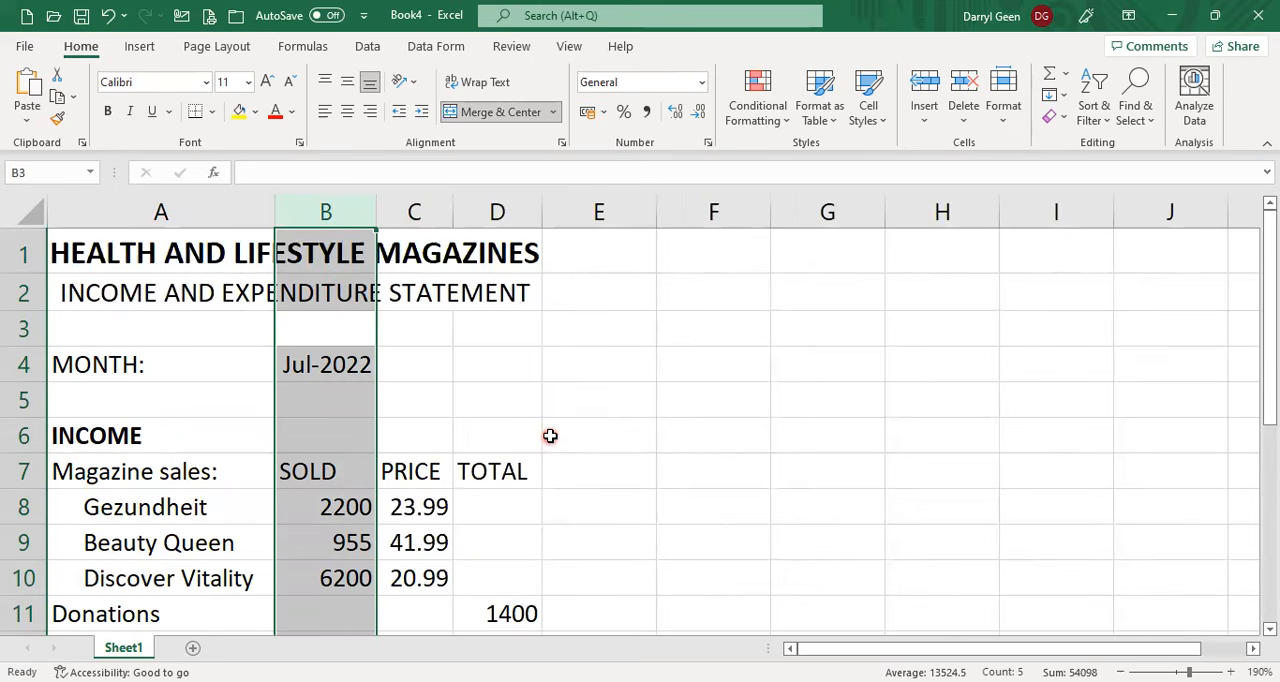
# Apply a top and double bottom border to the PROFIT/LOSS amount cell D21.
pyautogui.scroll(-4, 523, 485)
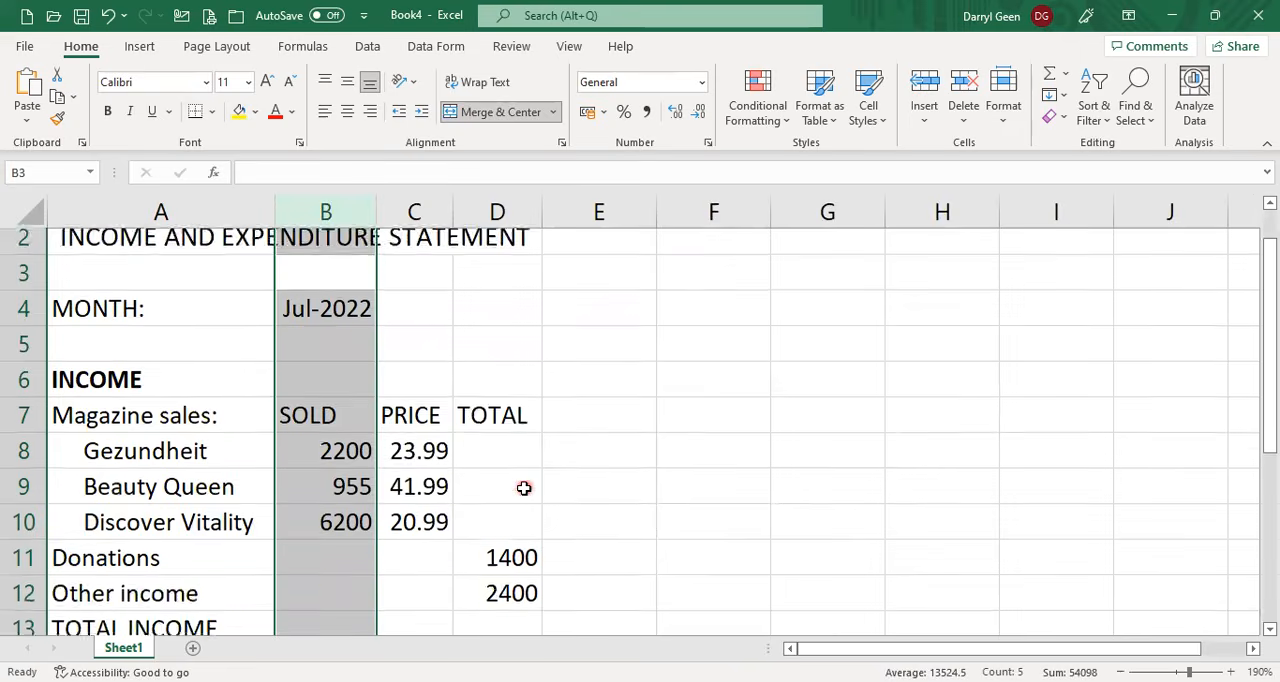
pyautogui.click(495, 525)
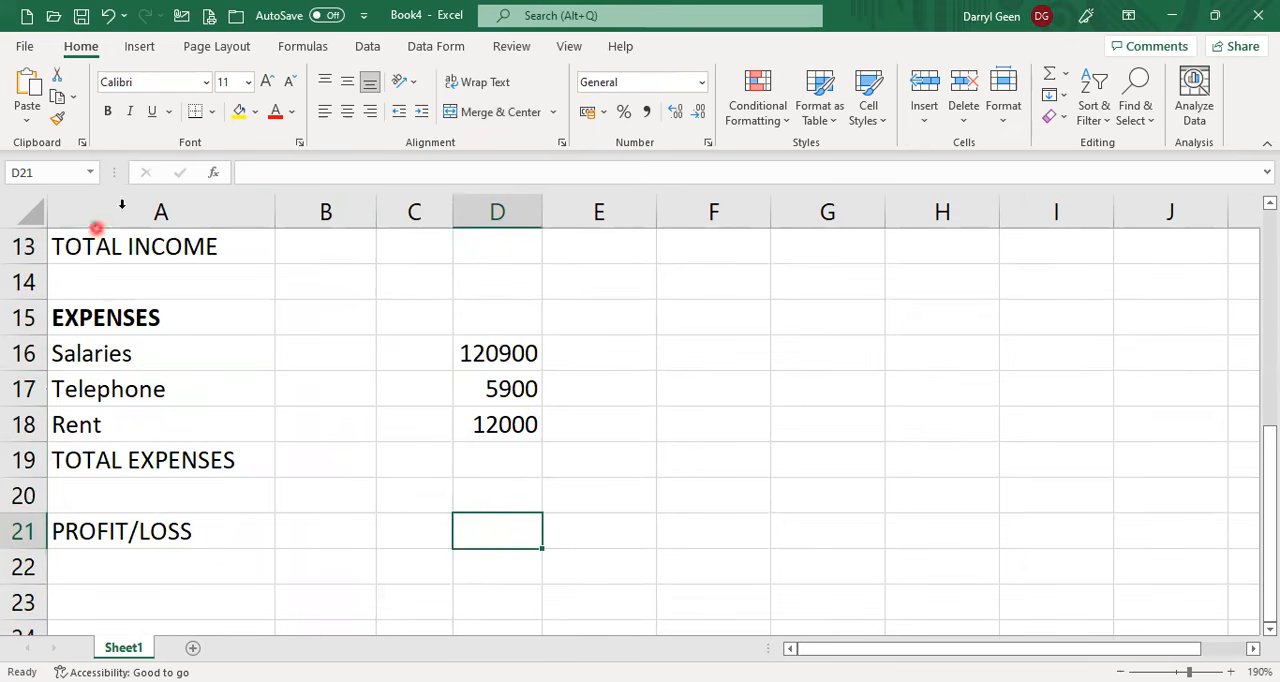
pyautogui.click(213, 112)
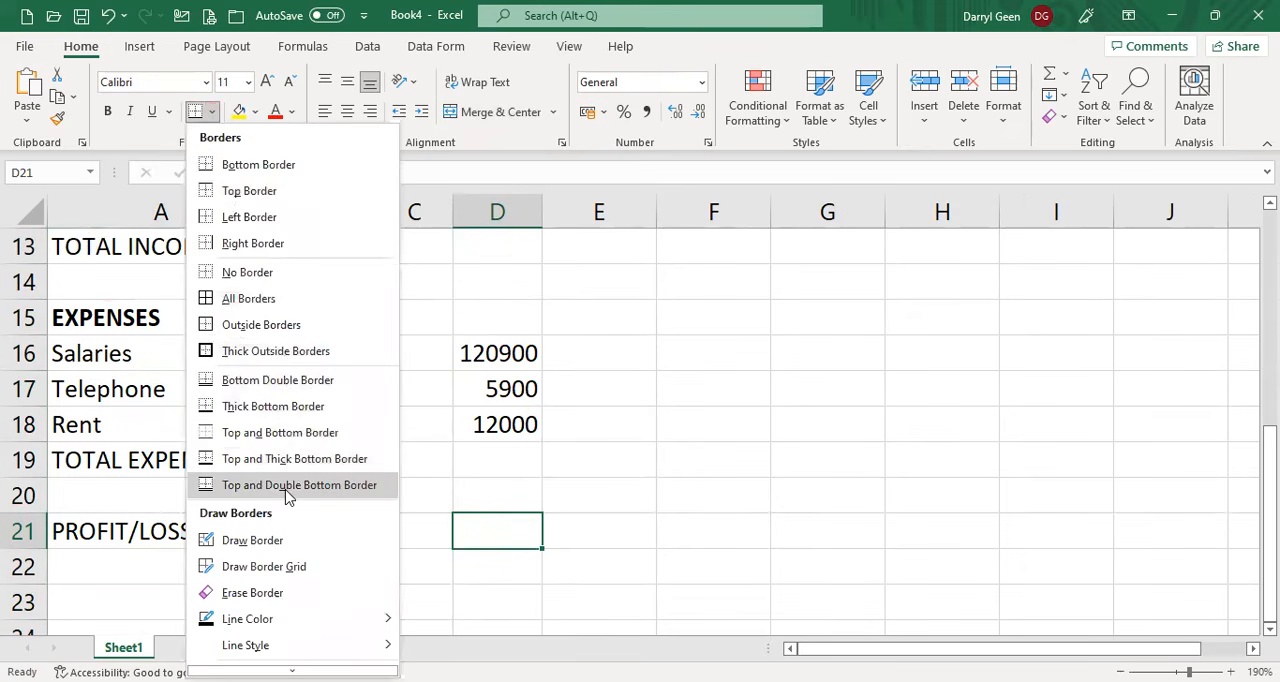
pyautogui.click(484, 518)
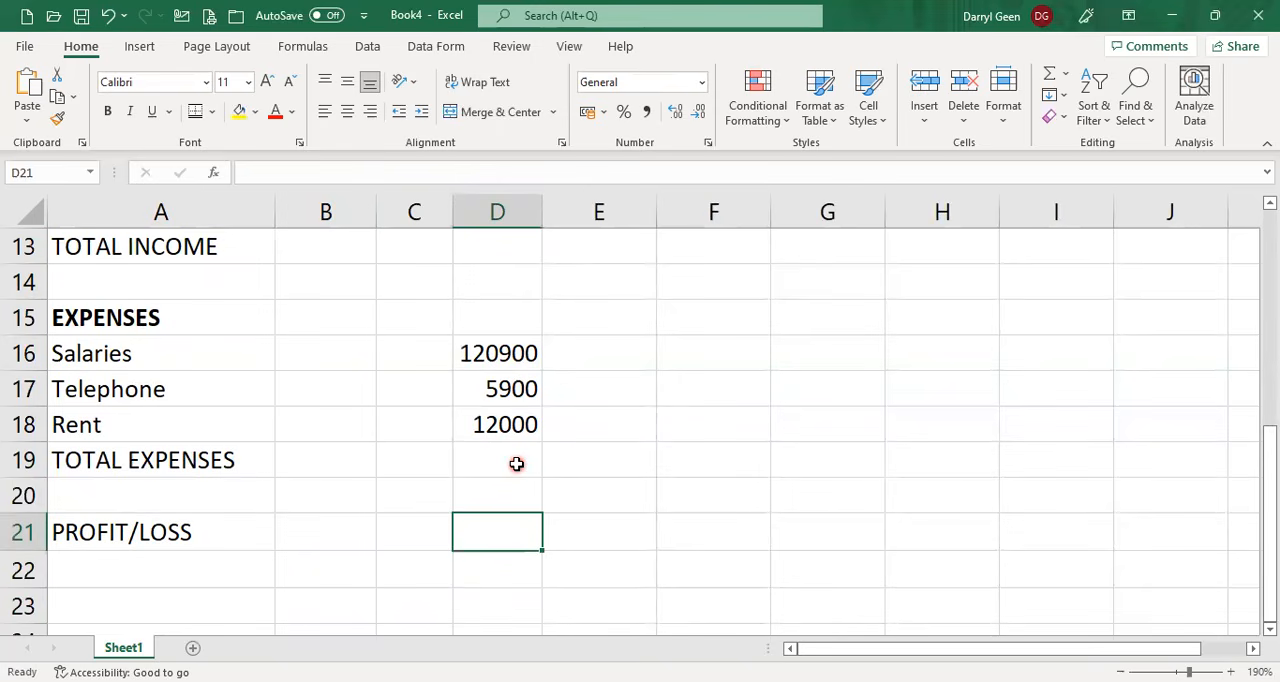
# Enter the formula =B8*C8 in D8 to calculate the Gezundheit sales total.
pyautogui.scroll(2, 522, 307)
pyautogui.click(518, 284)
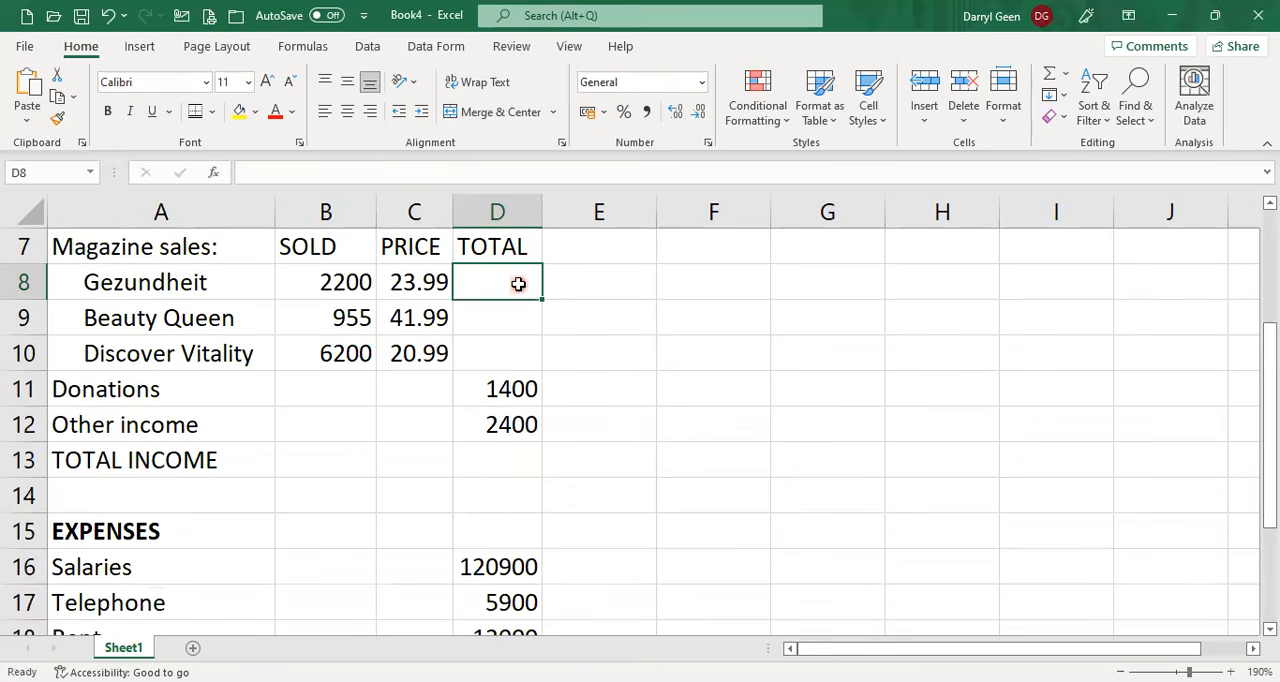
pyautogui.write('=')
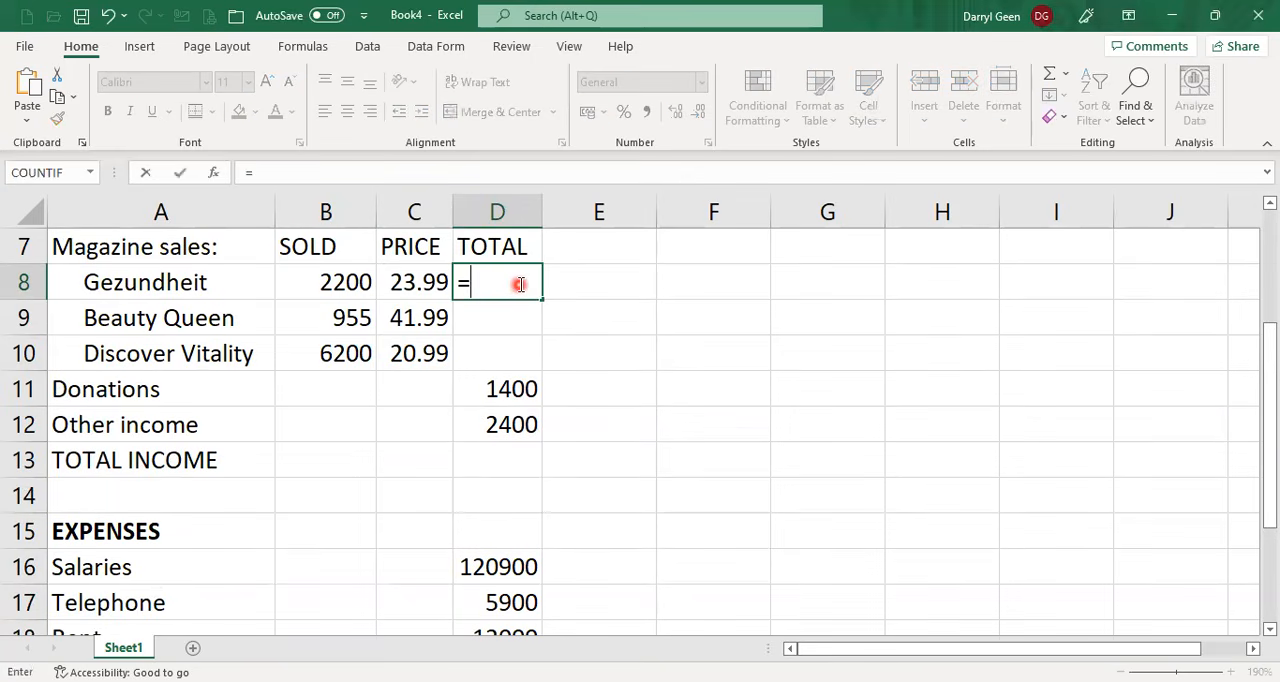
pyautogui.click(312, 284)
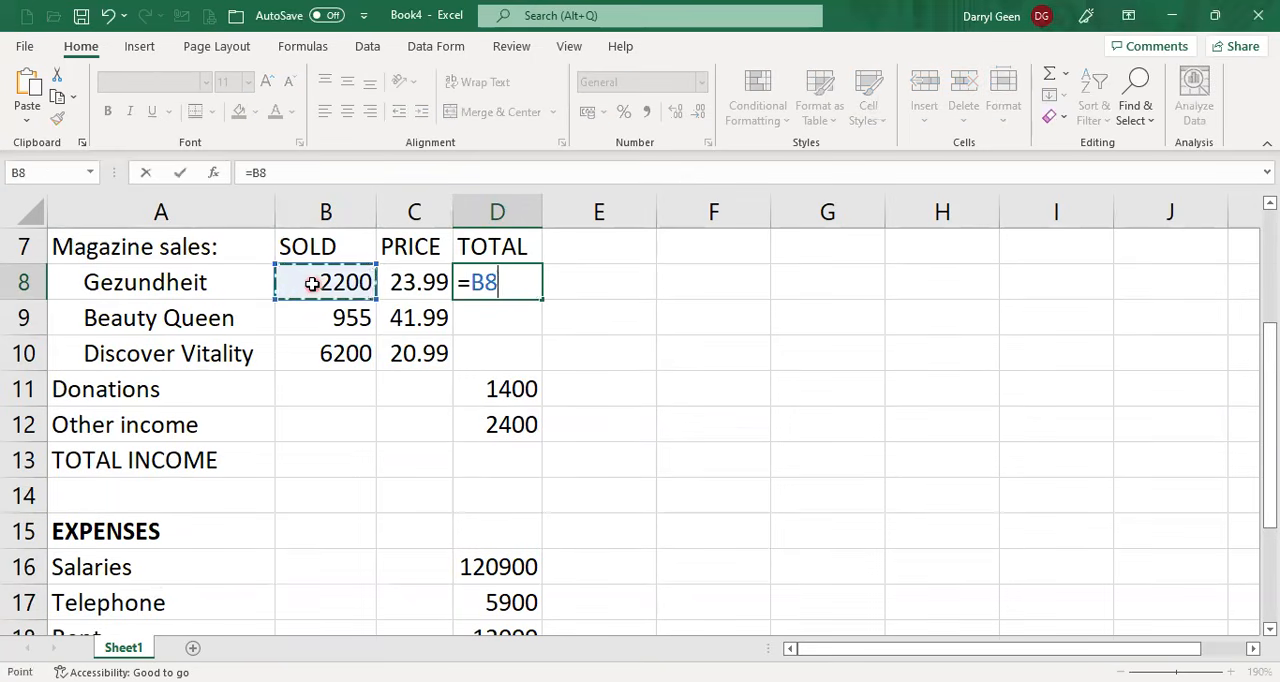
pyautogui.write('*')
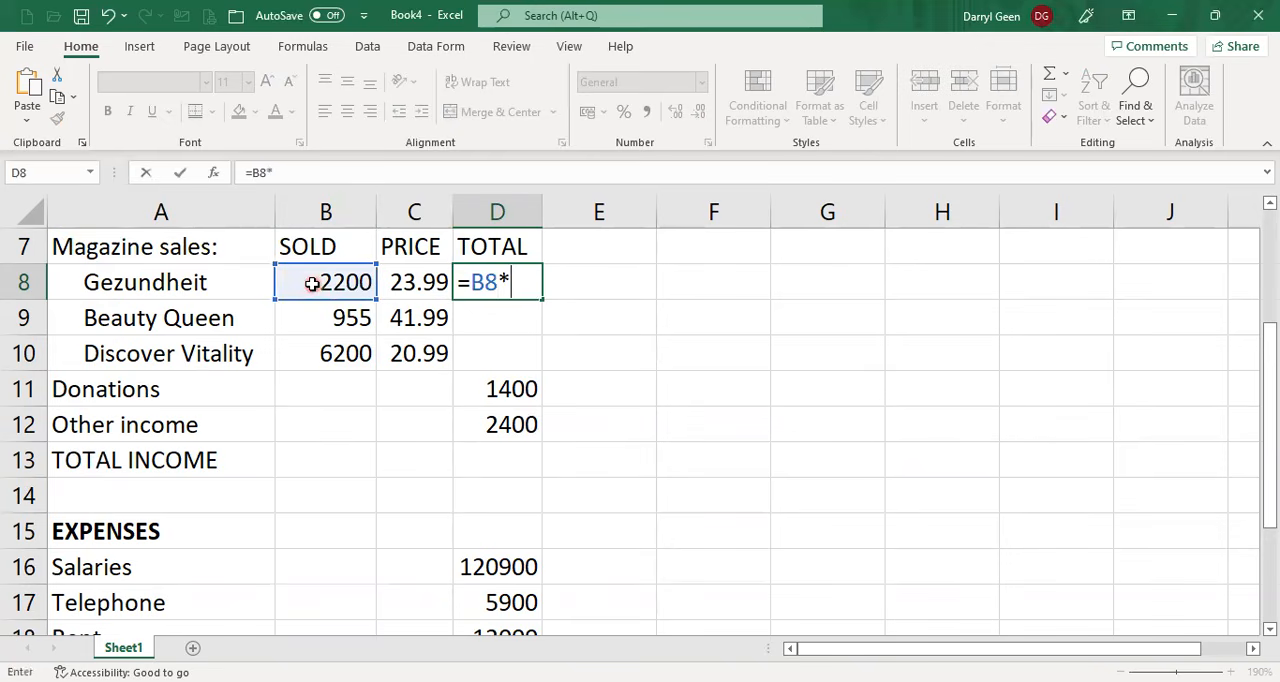
pyautogui.click(413, 281)
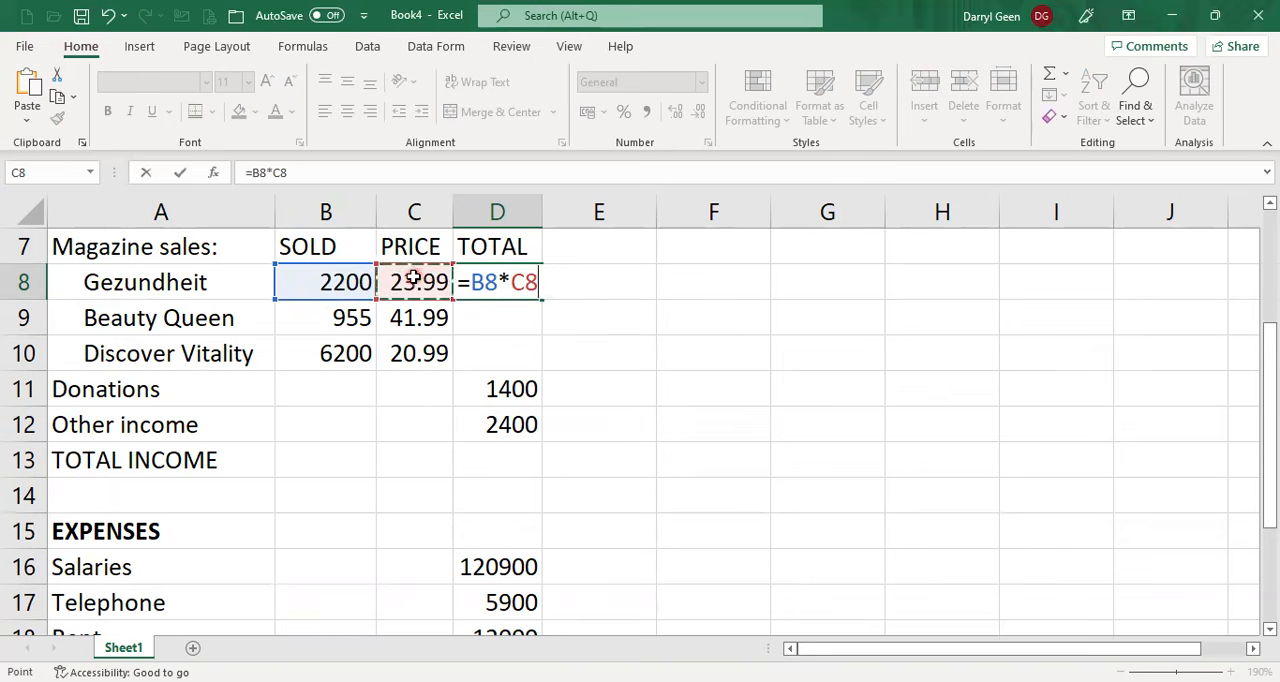
pyautogui.press('Return')
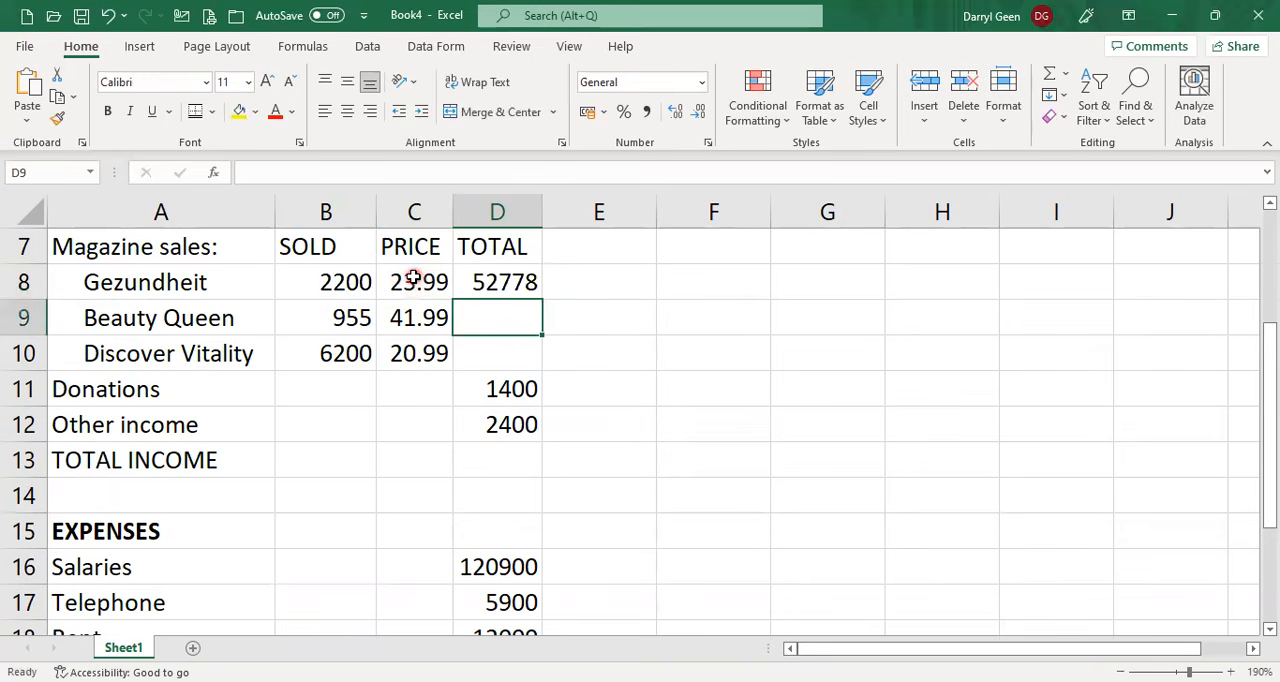
# Copy the sales total formula from D8 down to D9:D10 for Beauty Queen and Discover Vitality.
pyautogui.write('=')
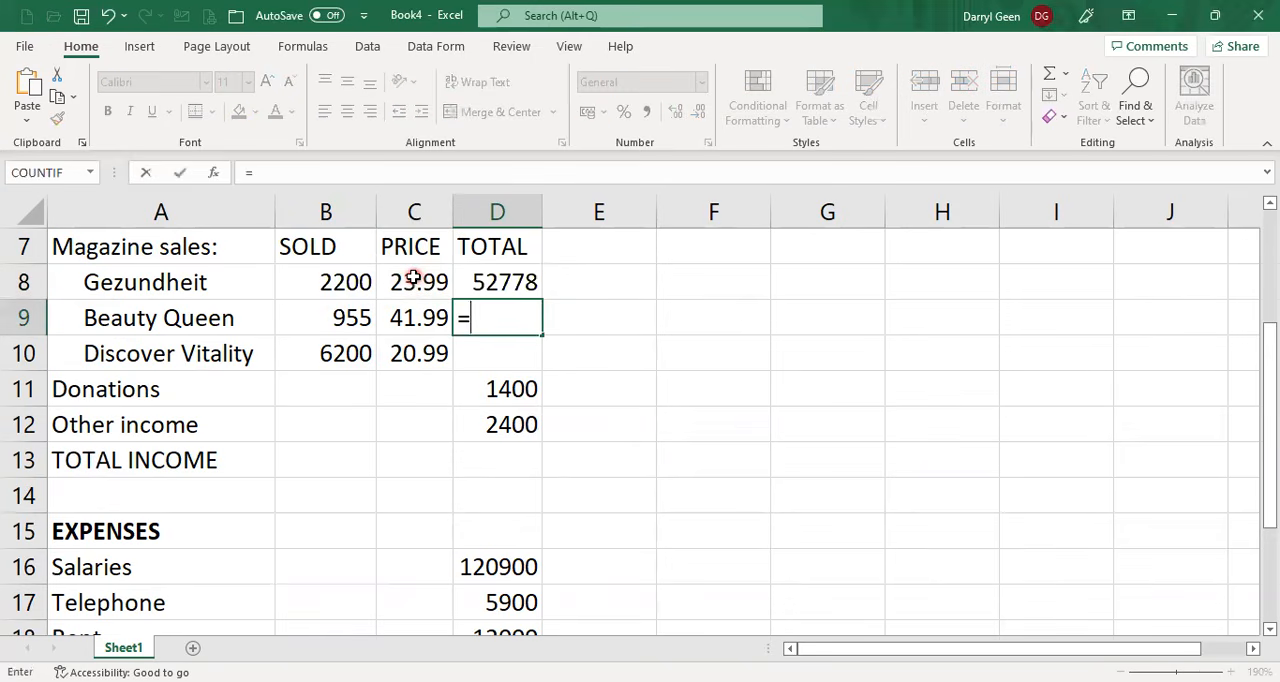
pyautogui.press('Escape')
pyautogui.click(492, 284)
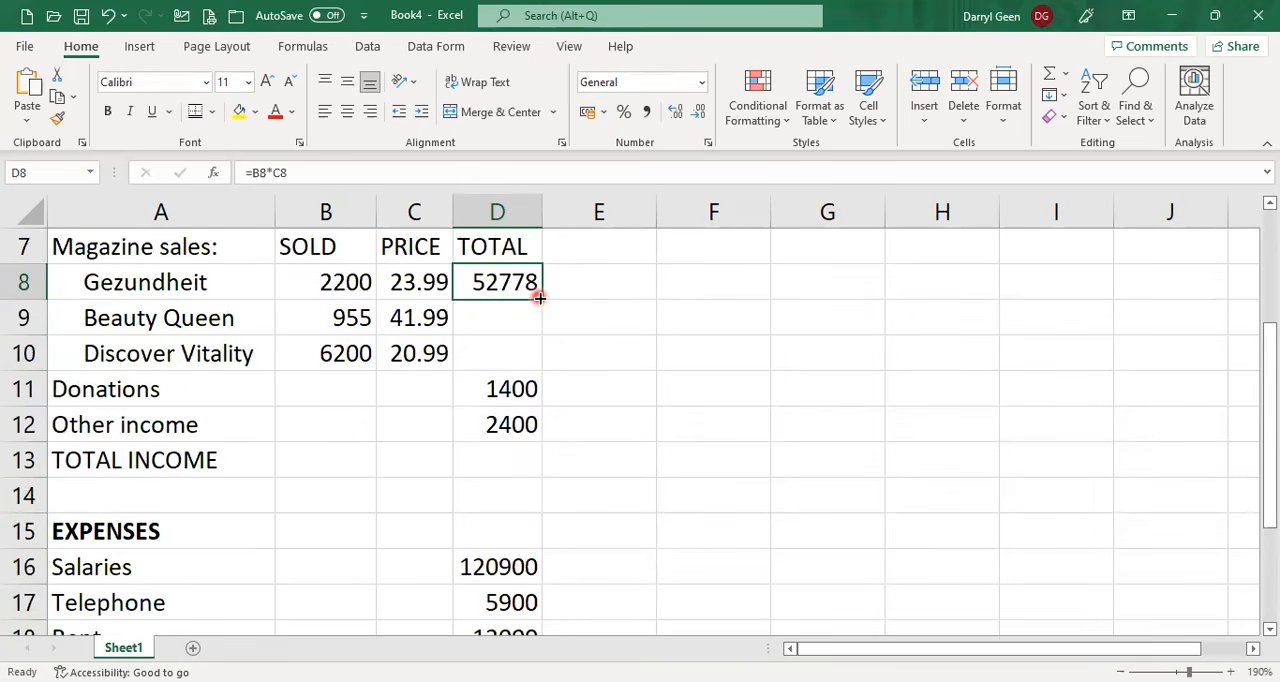
pyautogui.moveTo(539, 297); pyautogui.dragTo(545, 378)
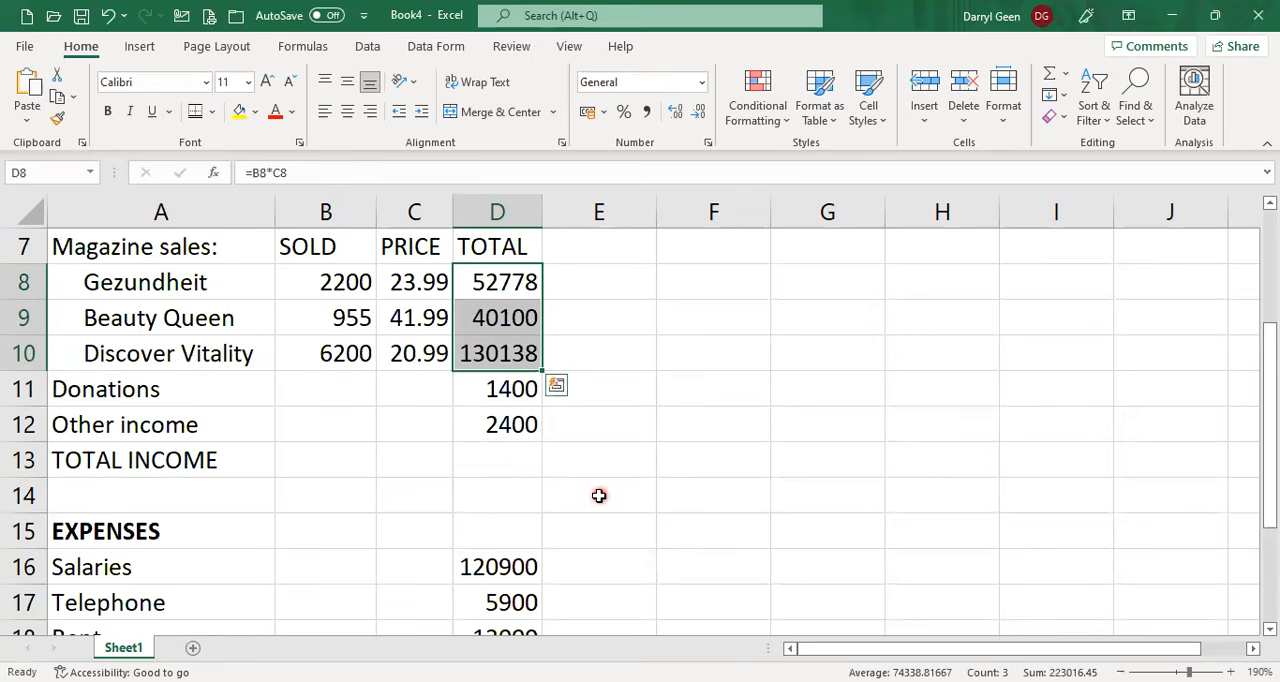
# Calculate TOTAL INCOME in D13 with the formula =SUM(D8:D12).
pyautogui.click(509, 462)
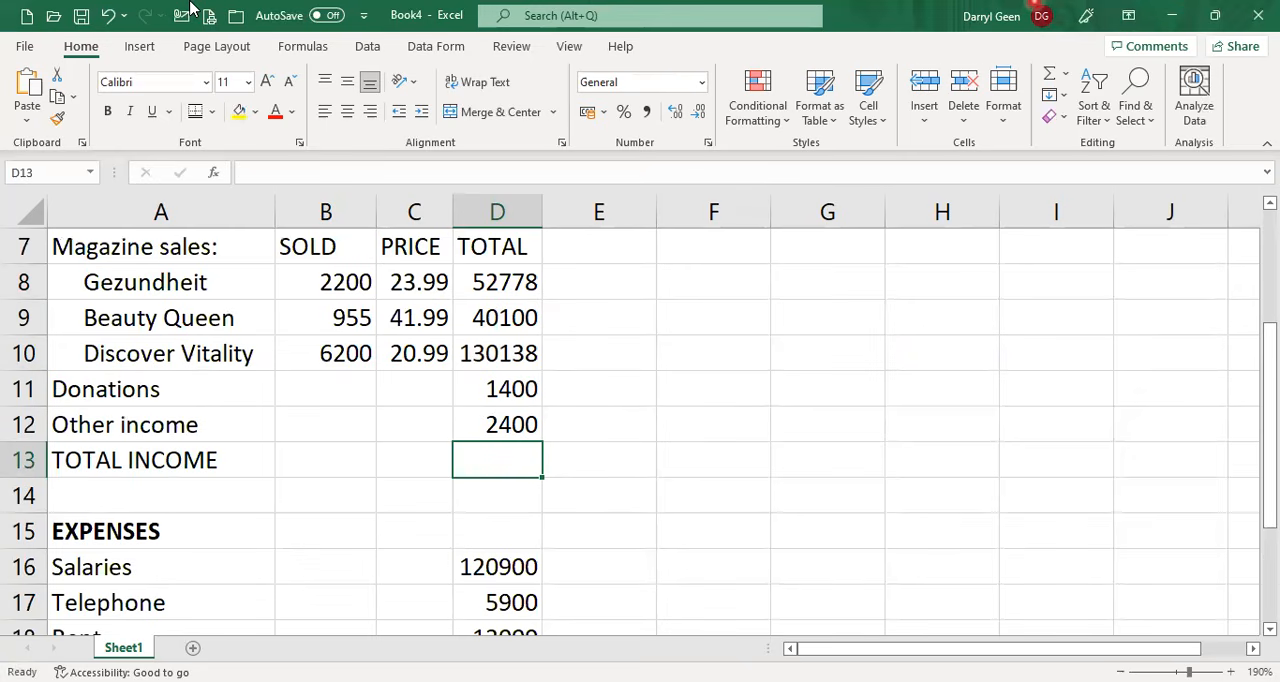
pyautogui.click(190, 8)
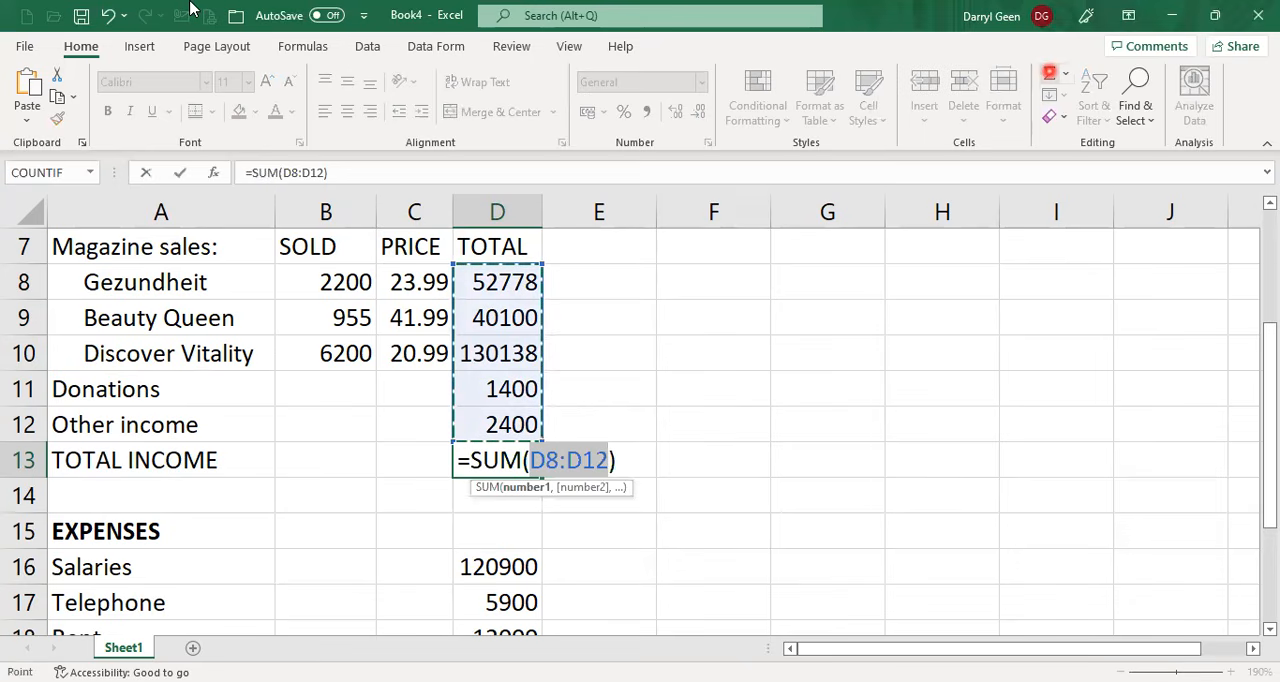
pyautogui.press('Return')
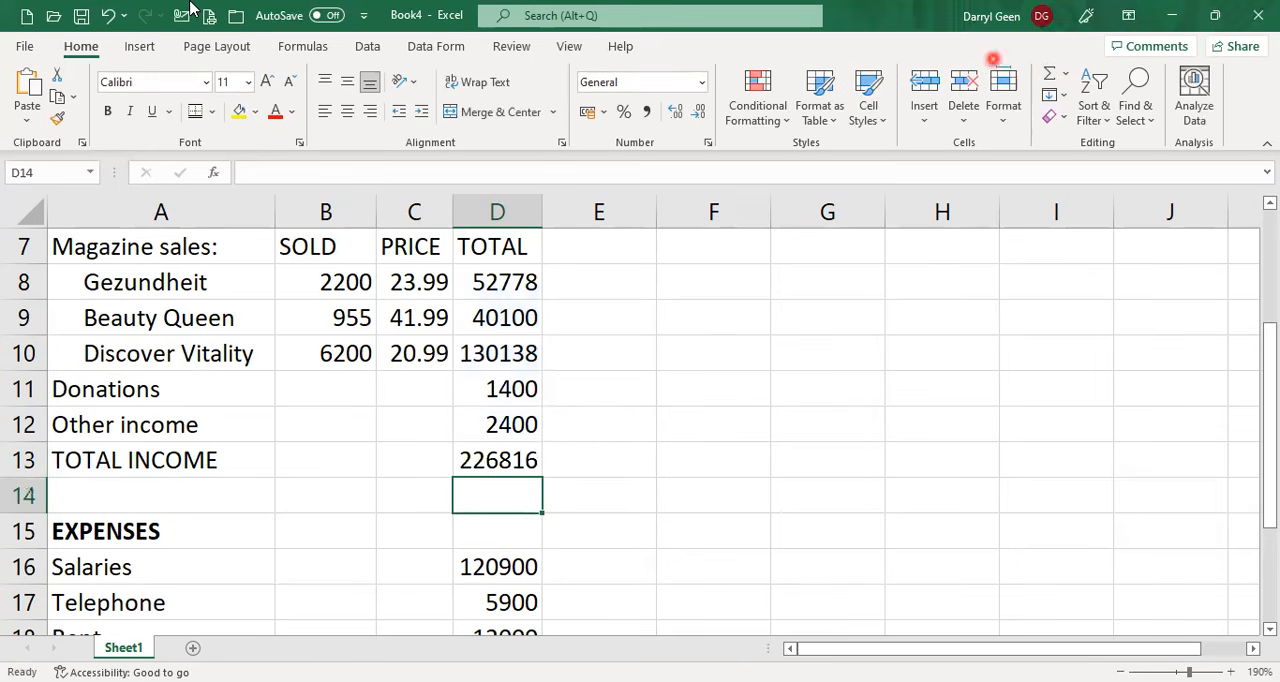
# Calculate TOTAL EXPENSES in D19 by summing the salaries, telephone and rent amounts with AutoSum.
pyautogui.scroll(-1, 505, 470)
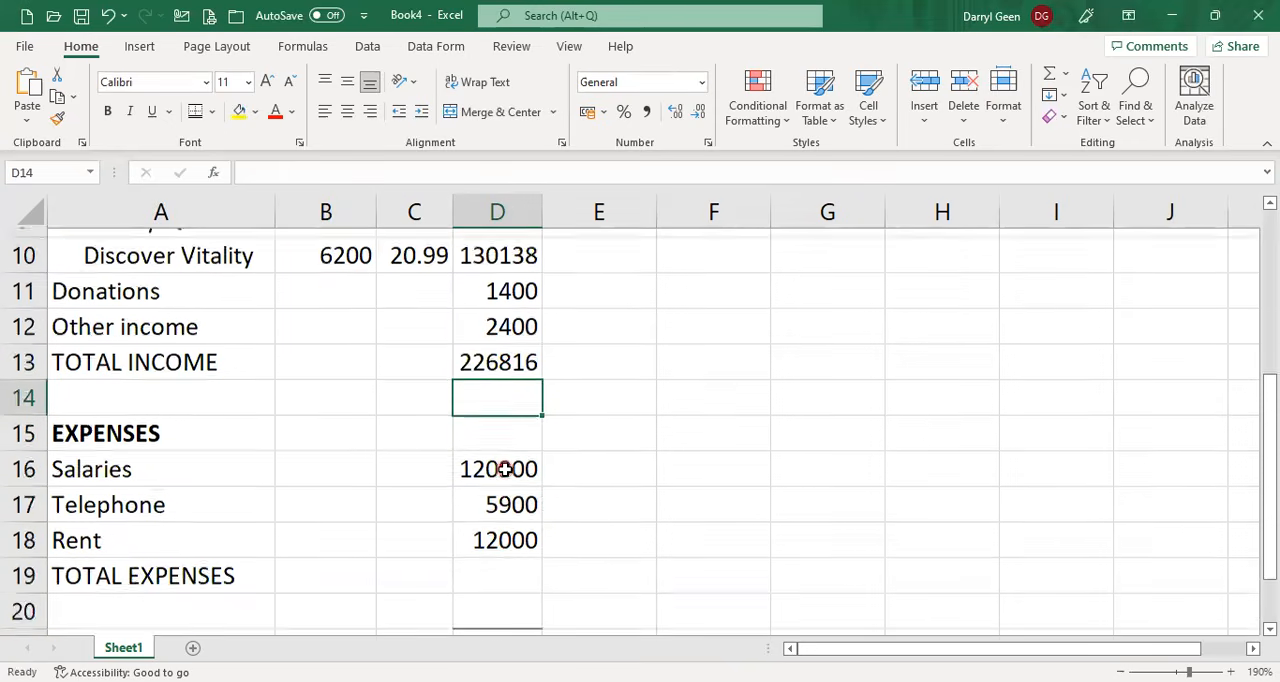
pyautogui.click(496, 565)
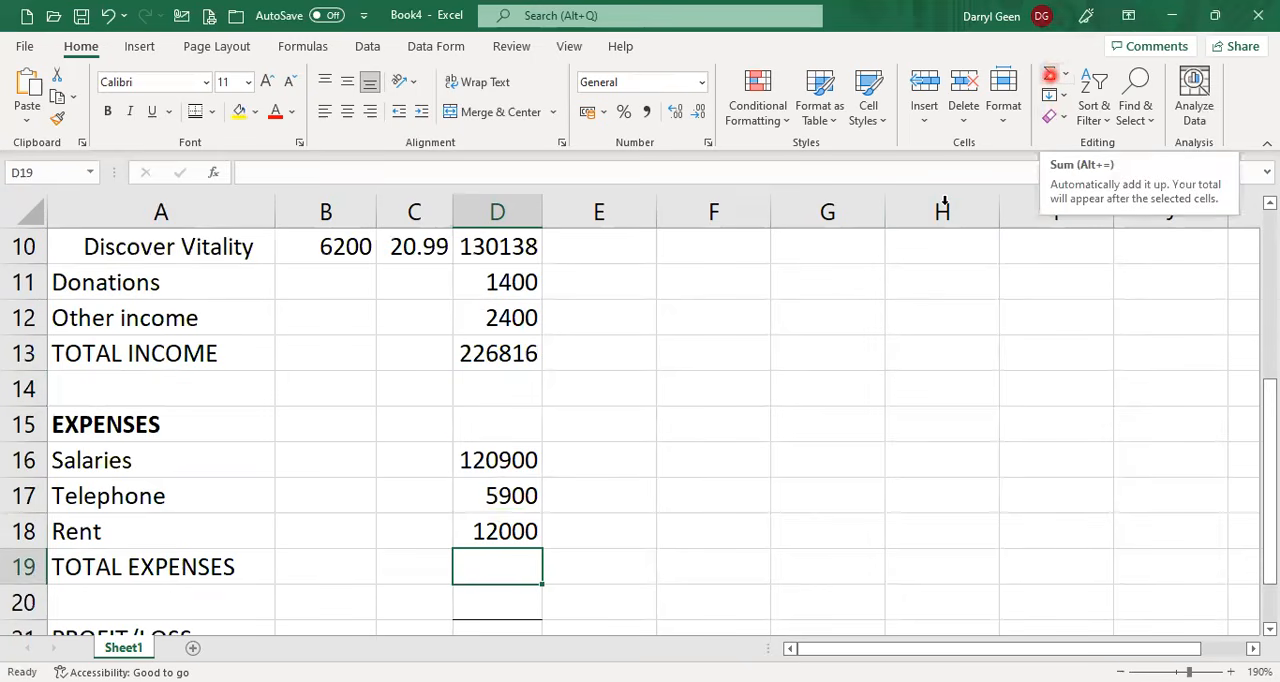
pyautogui.click(1049, 74)
pyautogui.press('Return')
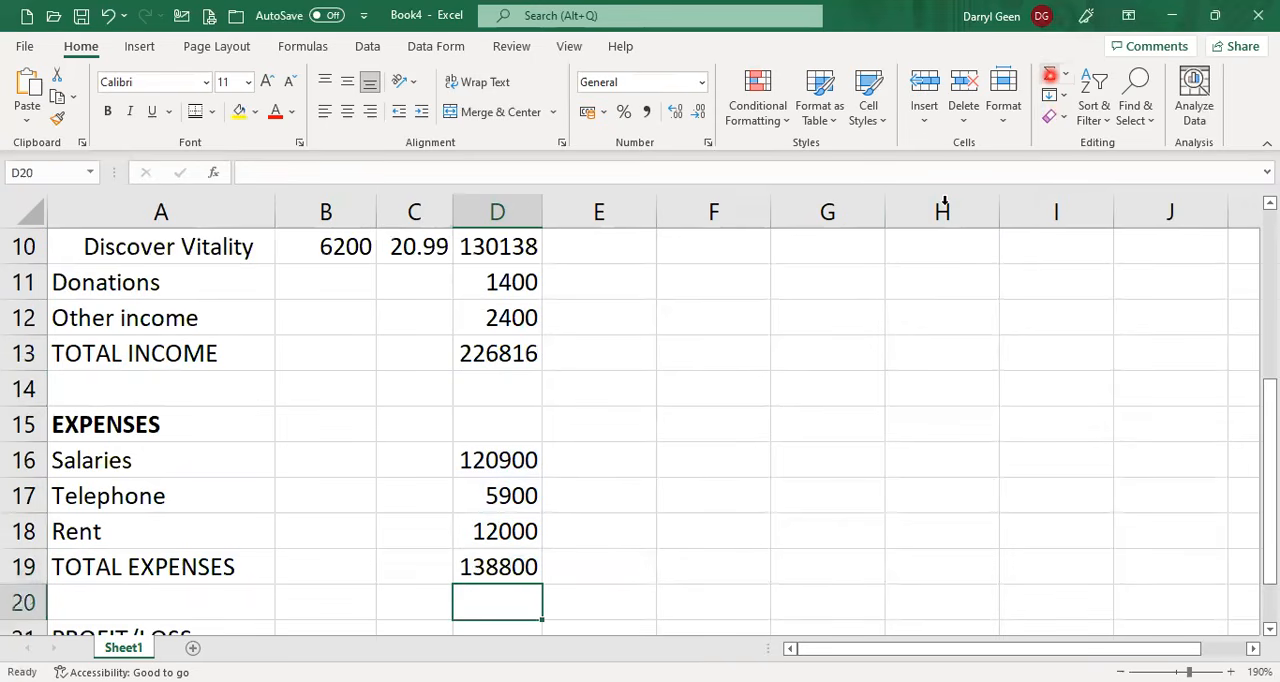
# Enter the formula =D13-D19 in D21 to calculate the PROFIT/LOSS.
pyautogui.scroll(-2, 994, 254)
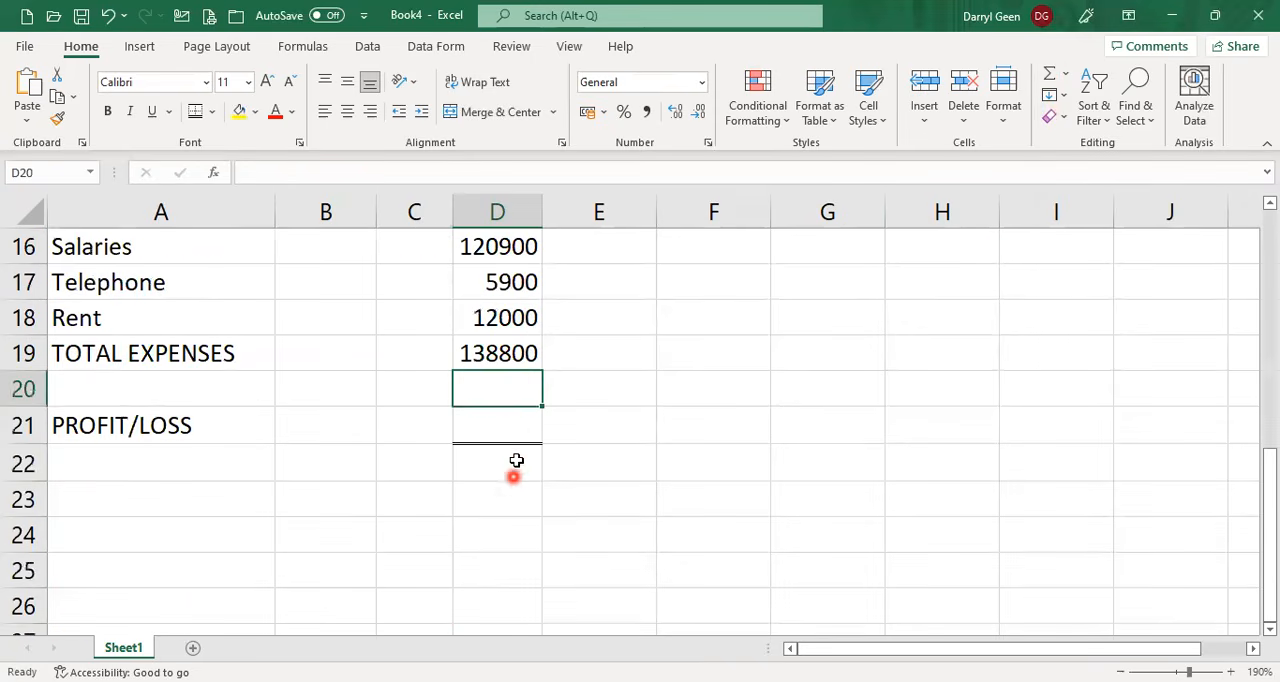
pyautogui.click(516, 426)
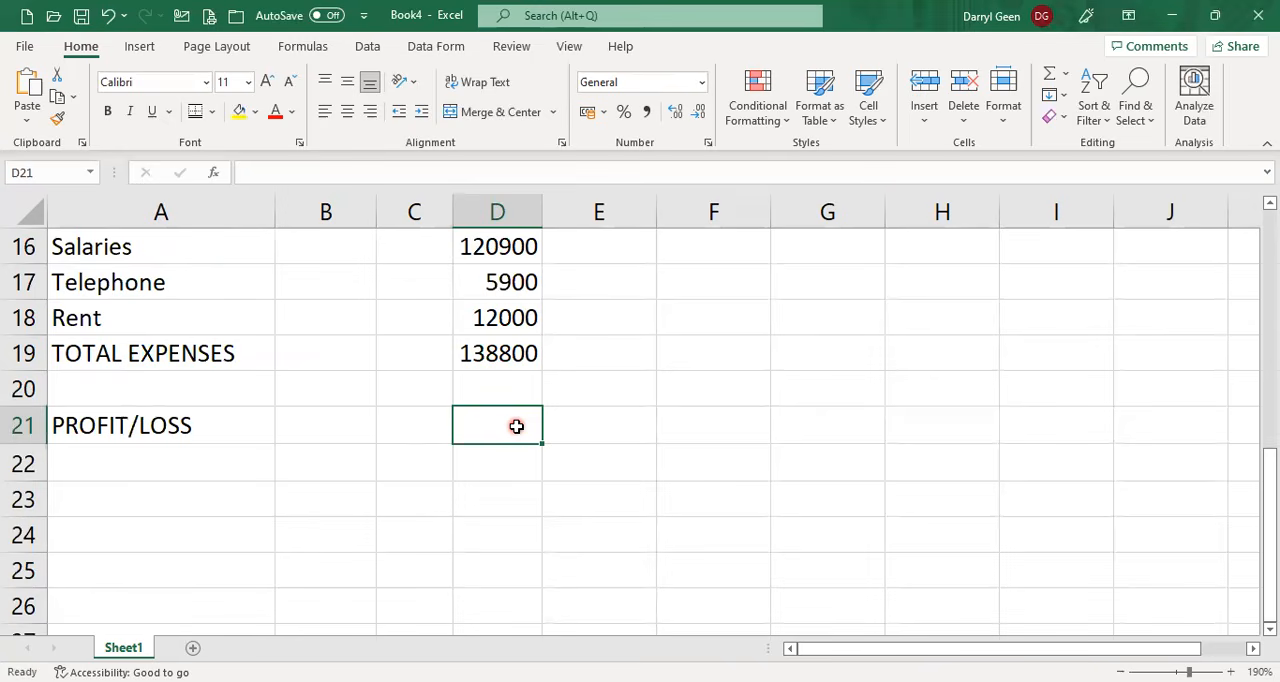
pyautogui.write('=')
pyautogui.scroll(2, 516, 415)
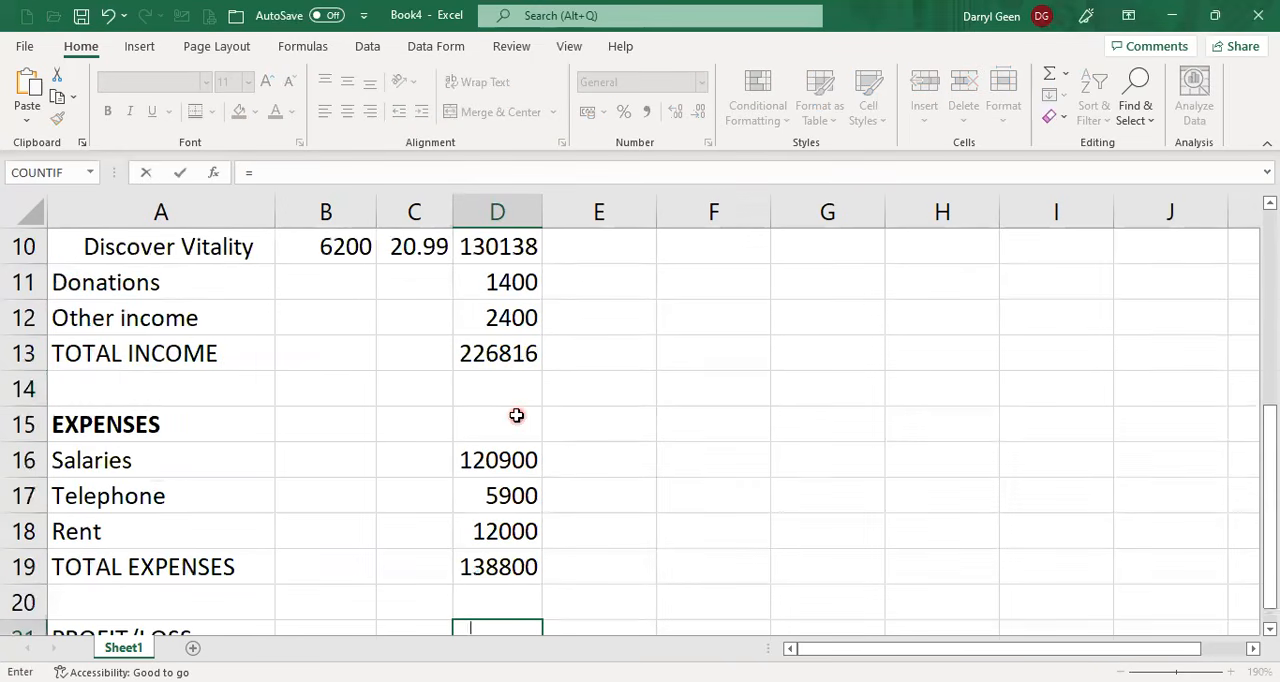
pyautogui.click(526, 358)
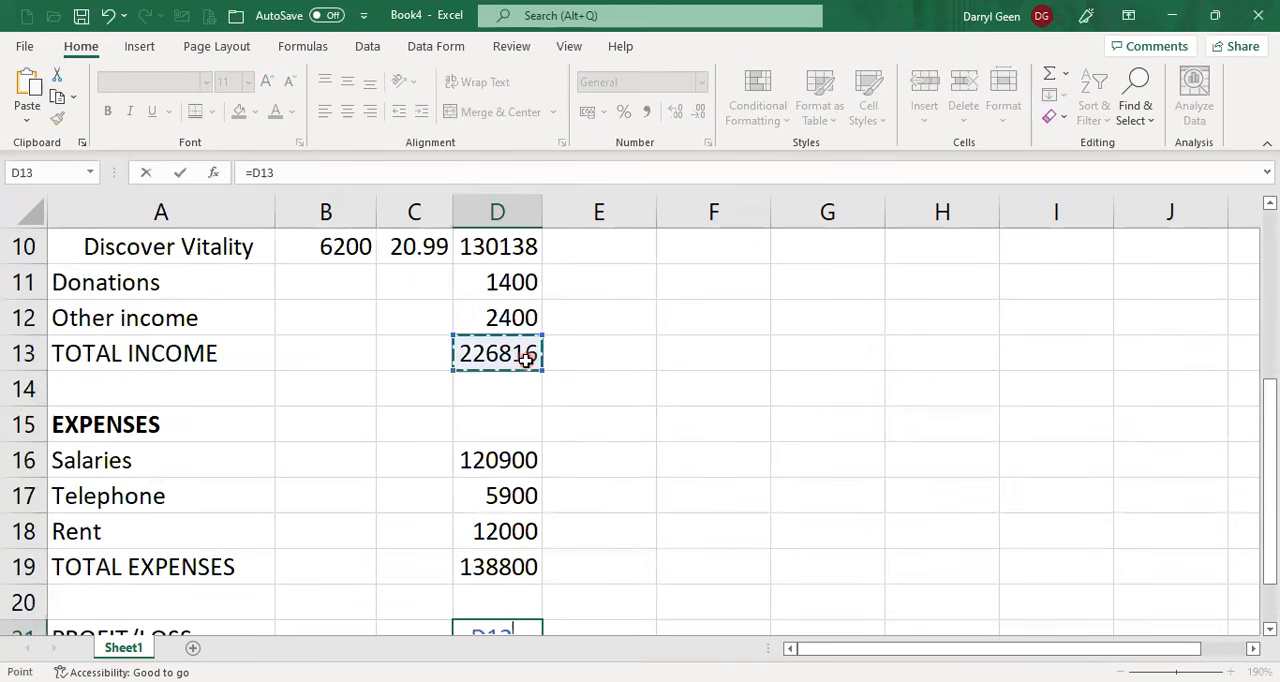
pyautogui.write('-')
pyautogui.scroll(-1, 585, 420)
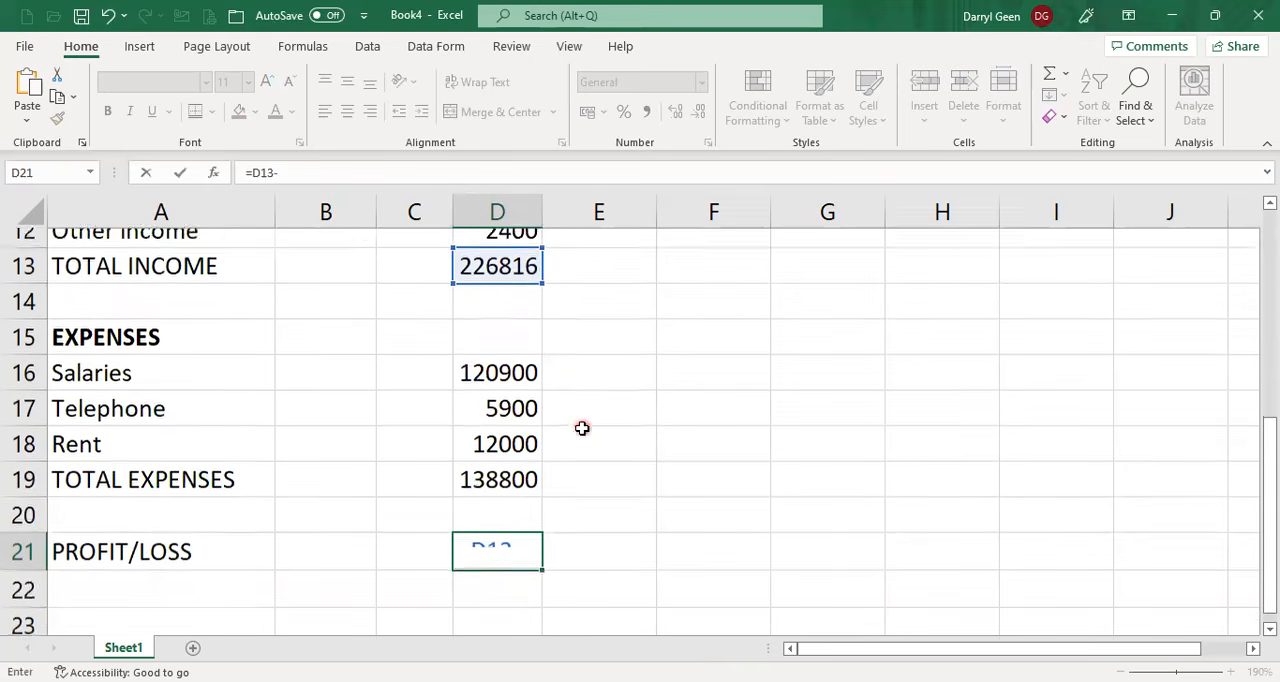
pyautogui.click(512, 456)
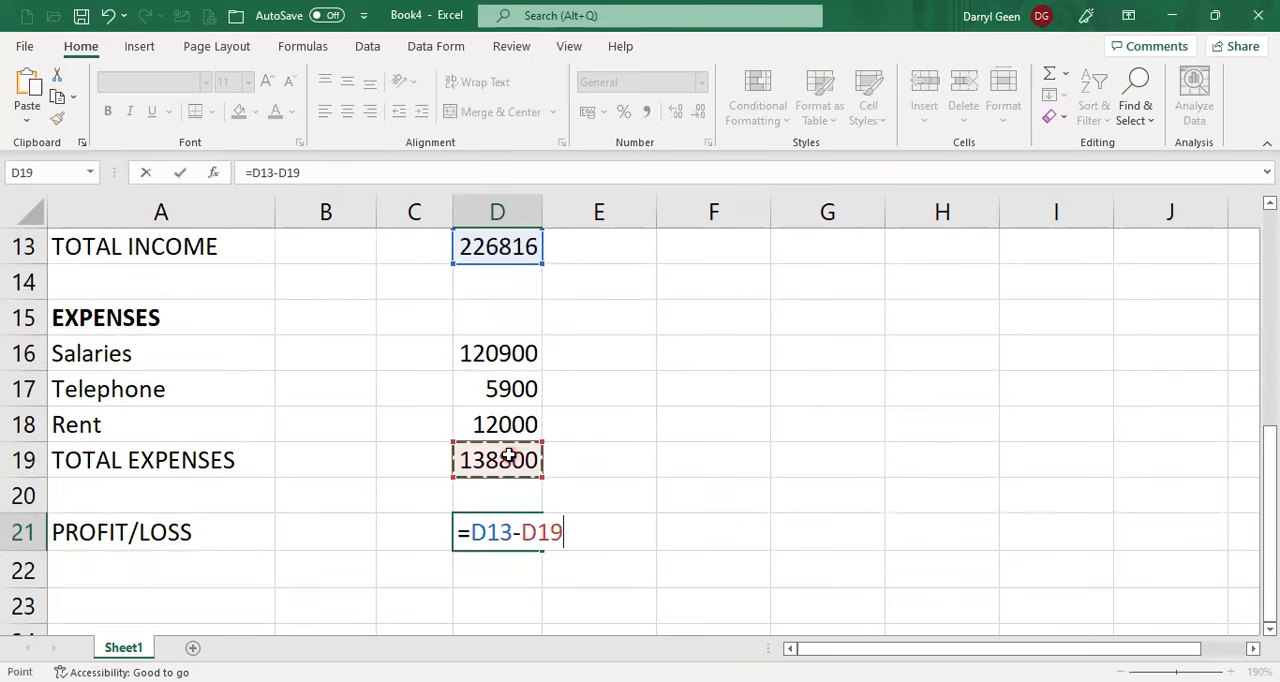
pyautogui.press('Return')
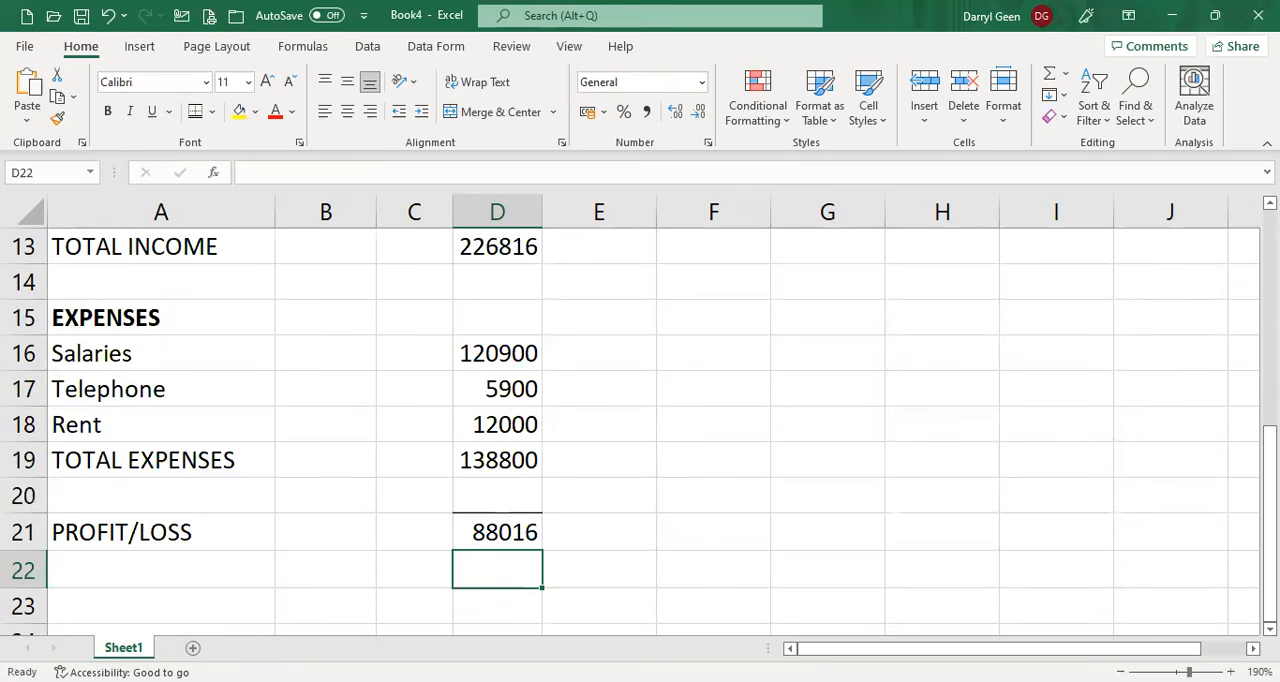
# Format the prices and amounts in C8:D21 as Currency with the R symbol and 2 decimal places.
pyautogui.scroll(2, 437, 449)
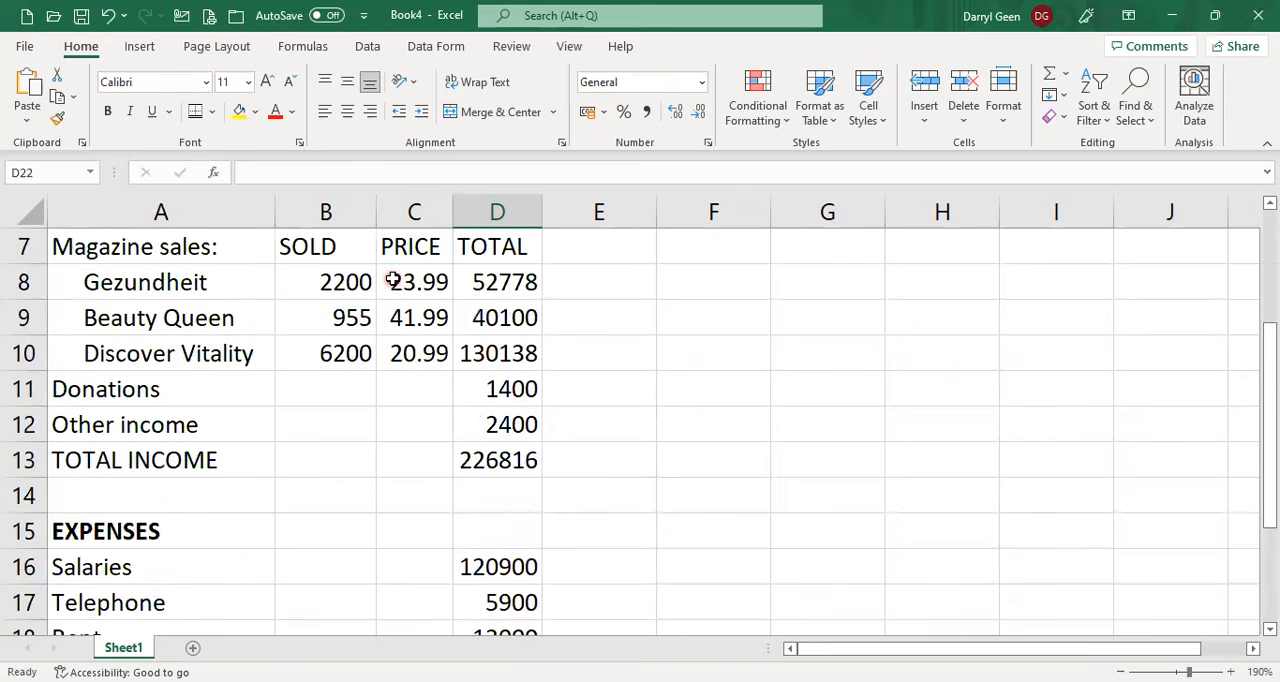
pyautogui.click(413, 281)
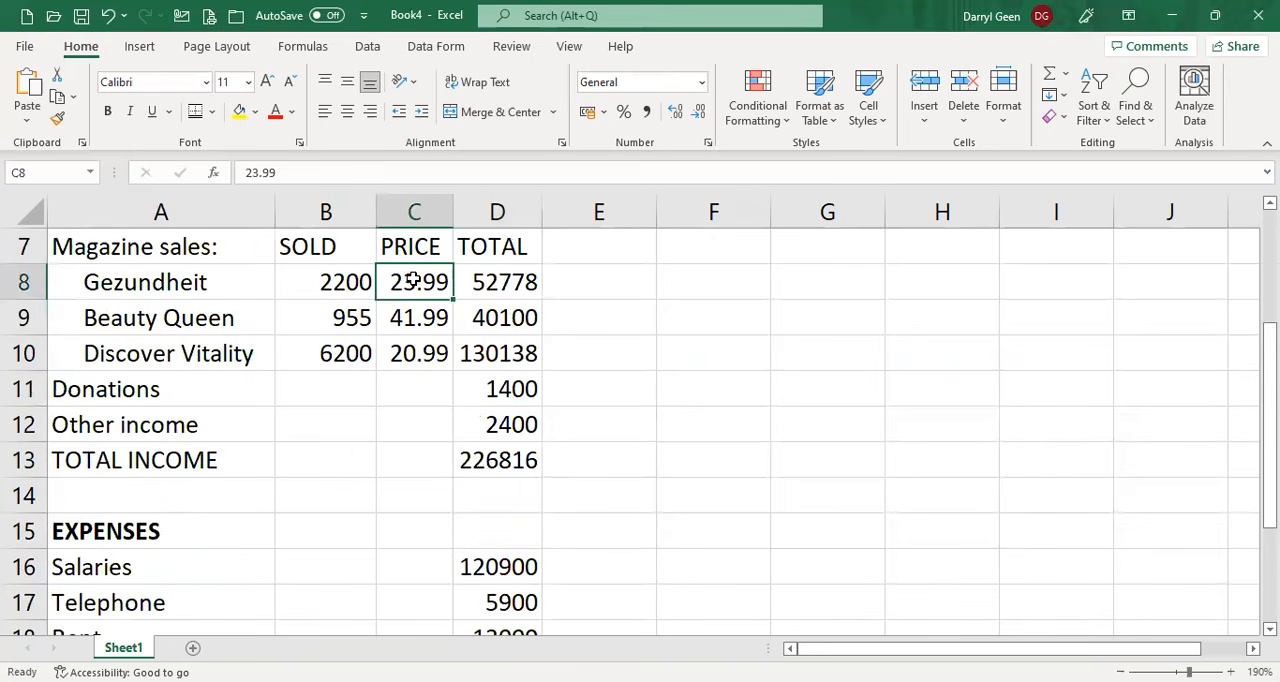
pyautogui.moveTo(413, 281); pyautogui.dragTo(500, 640)
pyautogui.moveTo(540, 593); pyautogui.dragTo(531, 517)
pyautogui.scroll(-2, 531, 520)
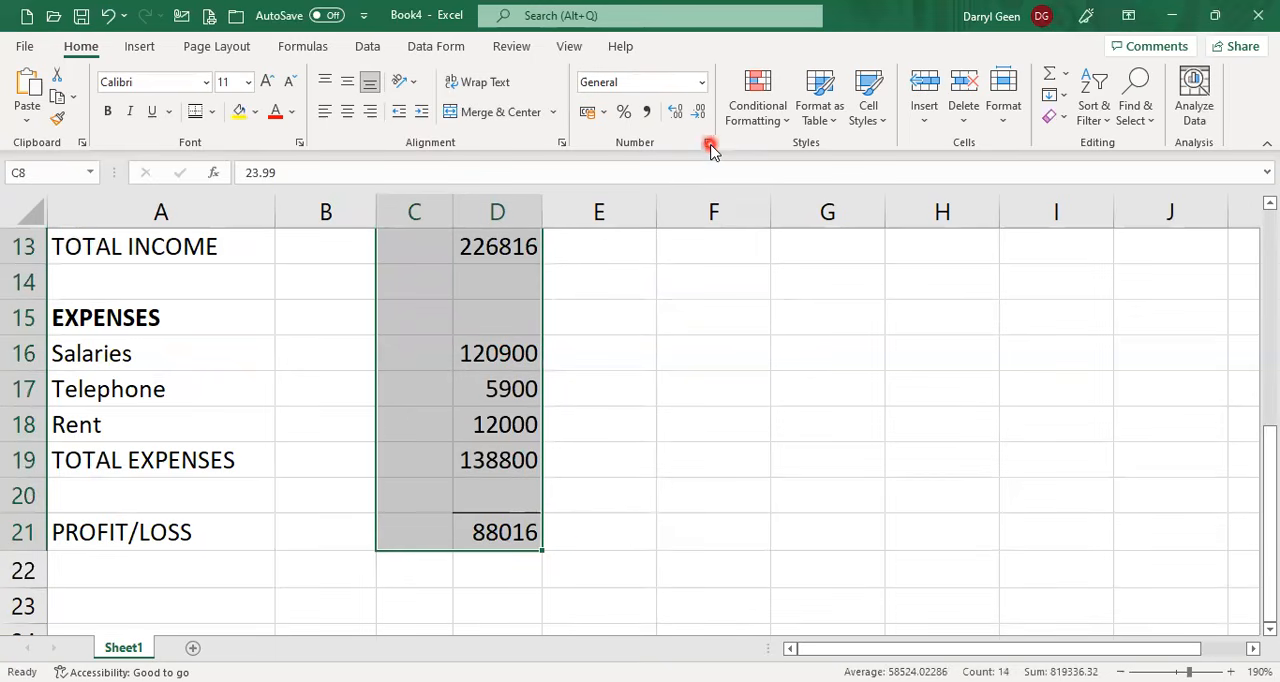
pyautogui.click(710, 146)
pyautogui.click(740, 113)
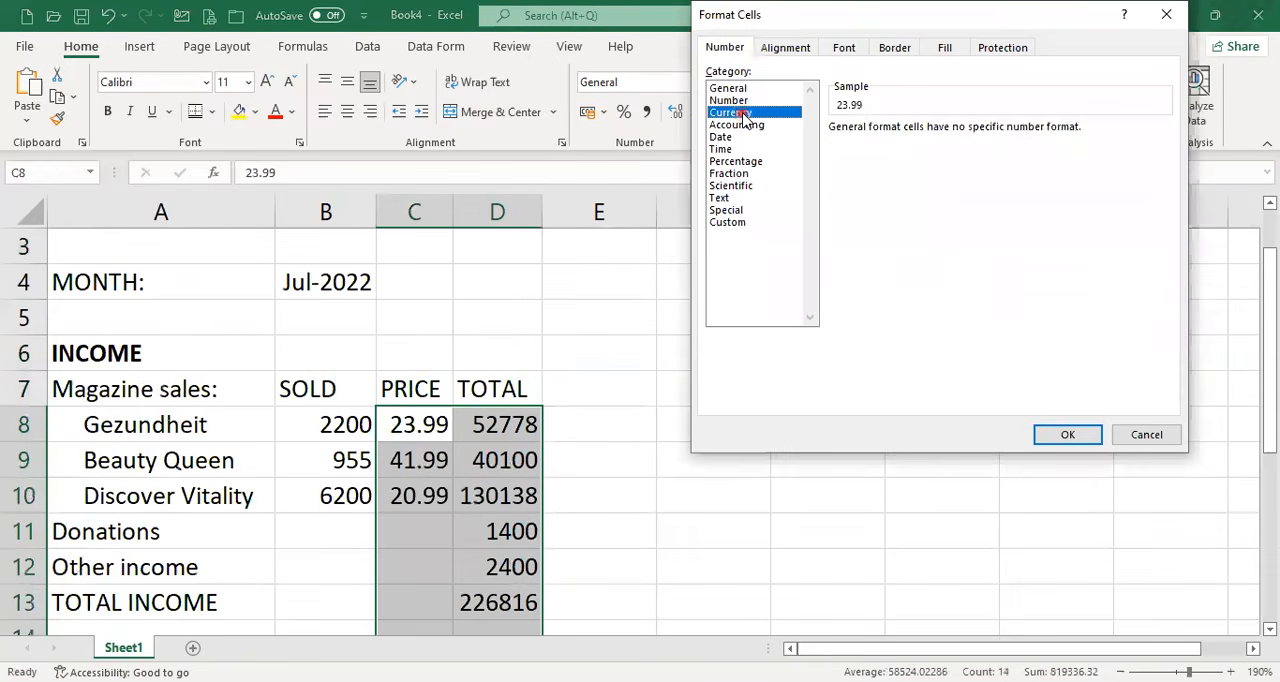
pyautogui.click(1070, 435)
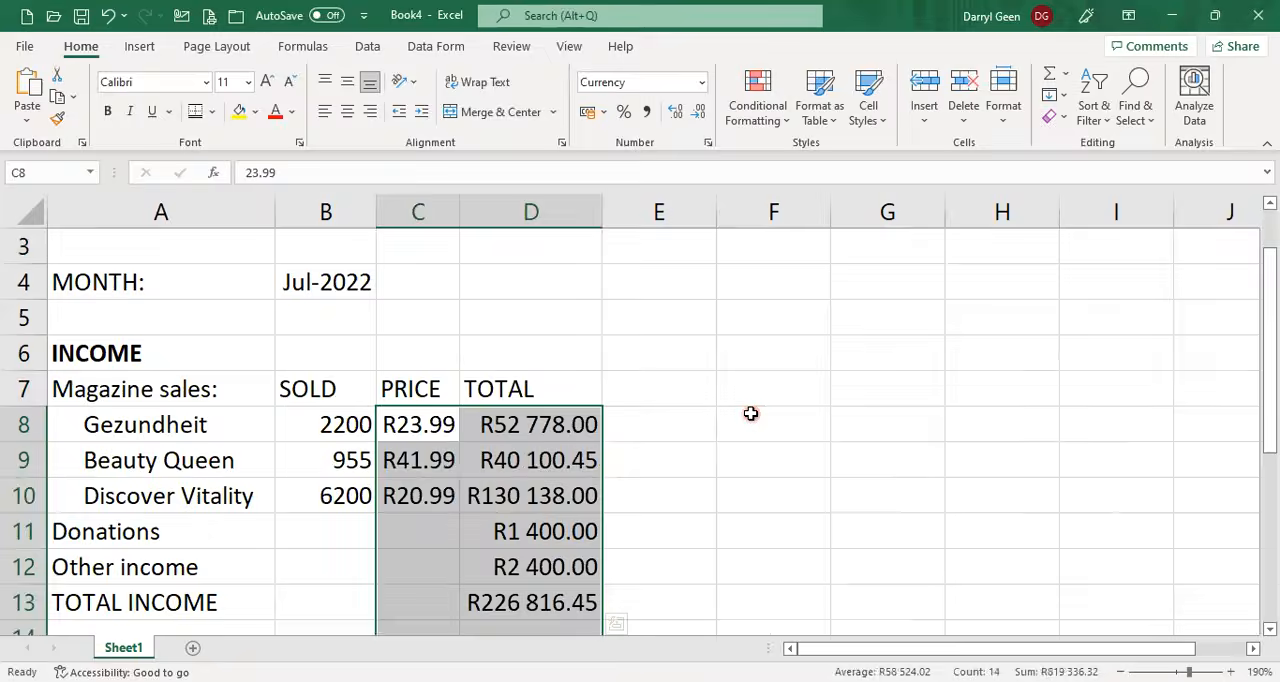
pyautogui.scroll(-2, 751, 413)
pyautogui.scroll(-1, 751, 413)
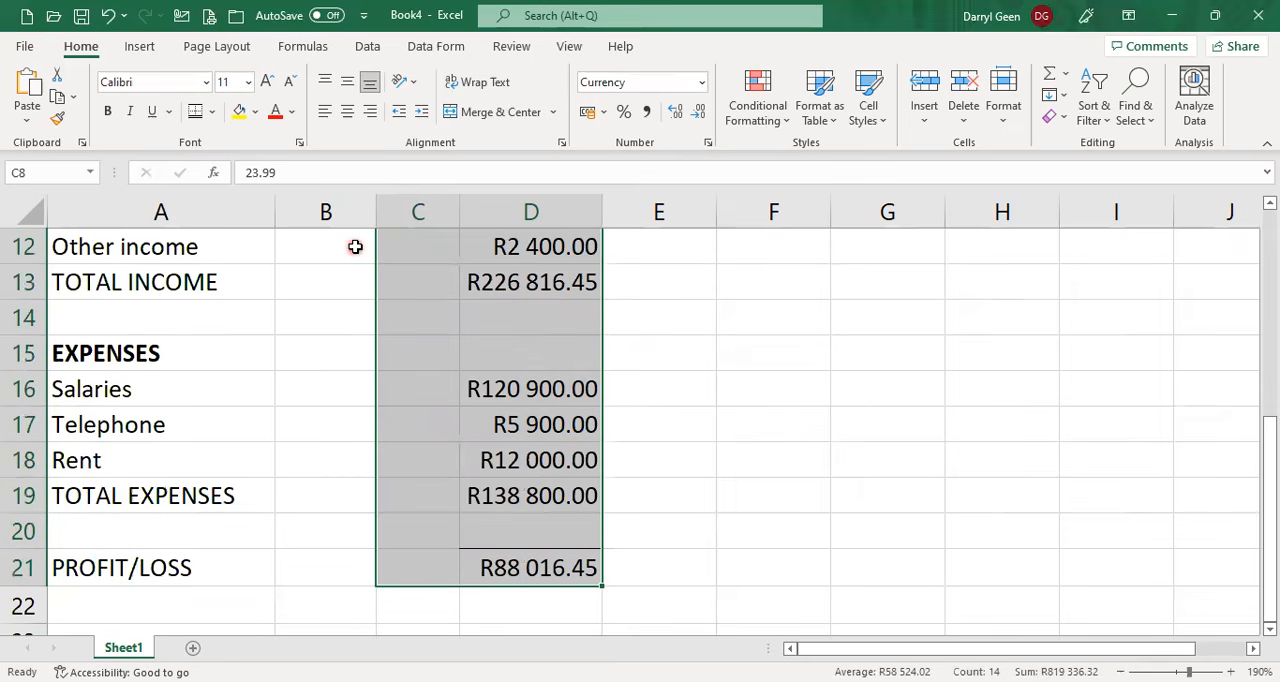
# Start a custom page header and enter the author's full name in capitals in its left section.
pyautogui.scroll(4, 354, 246)
pyautogui.click(88, 252)
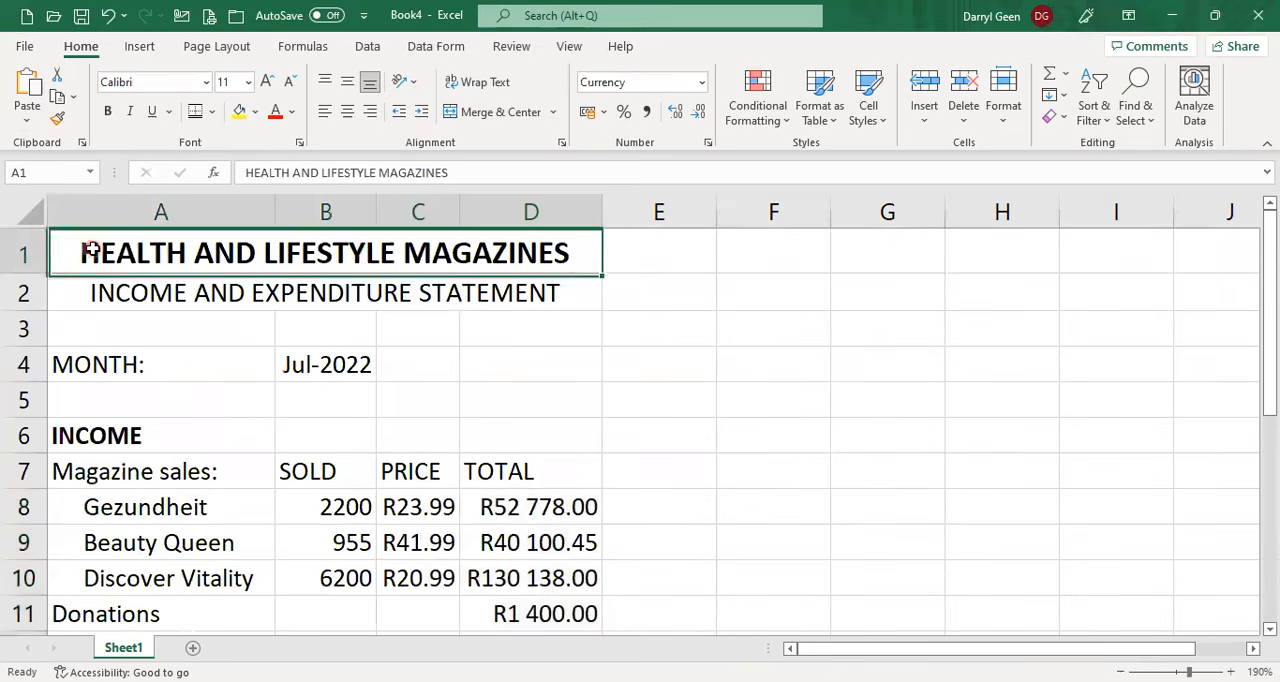
pyautogui.click(217, 47)
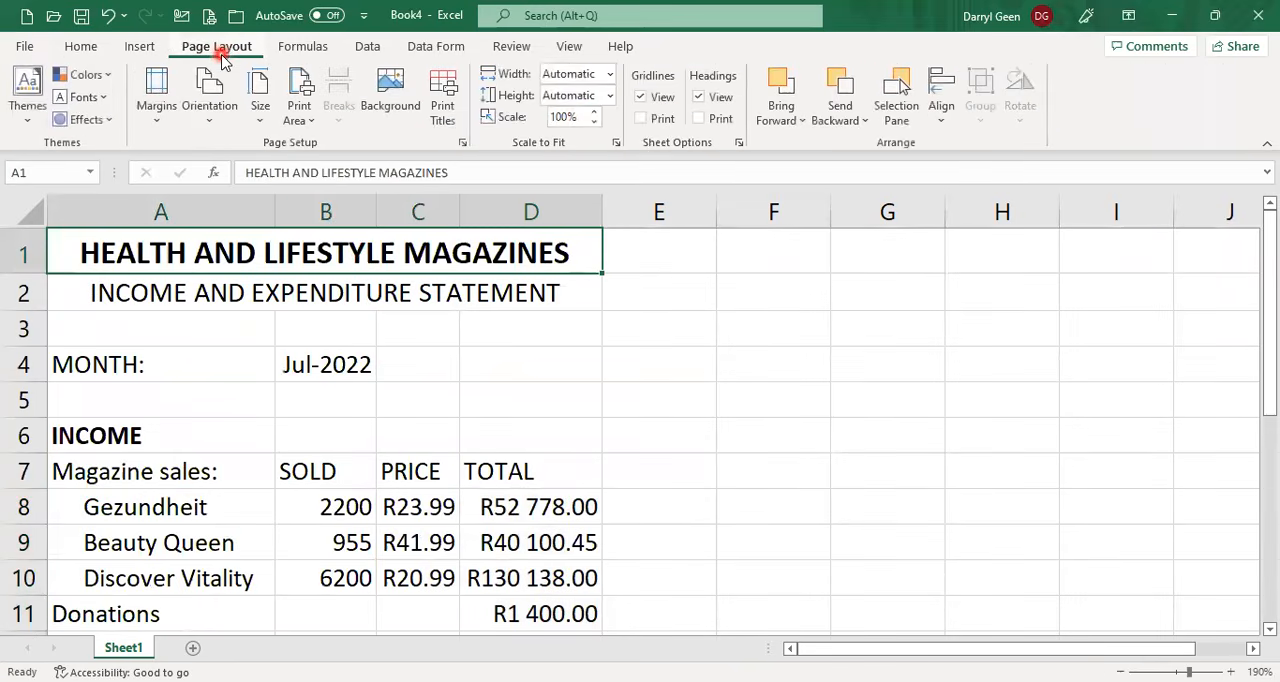
pyautogui.click(462, 143)
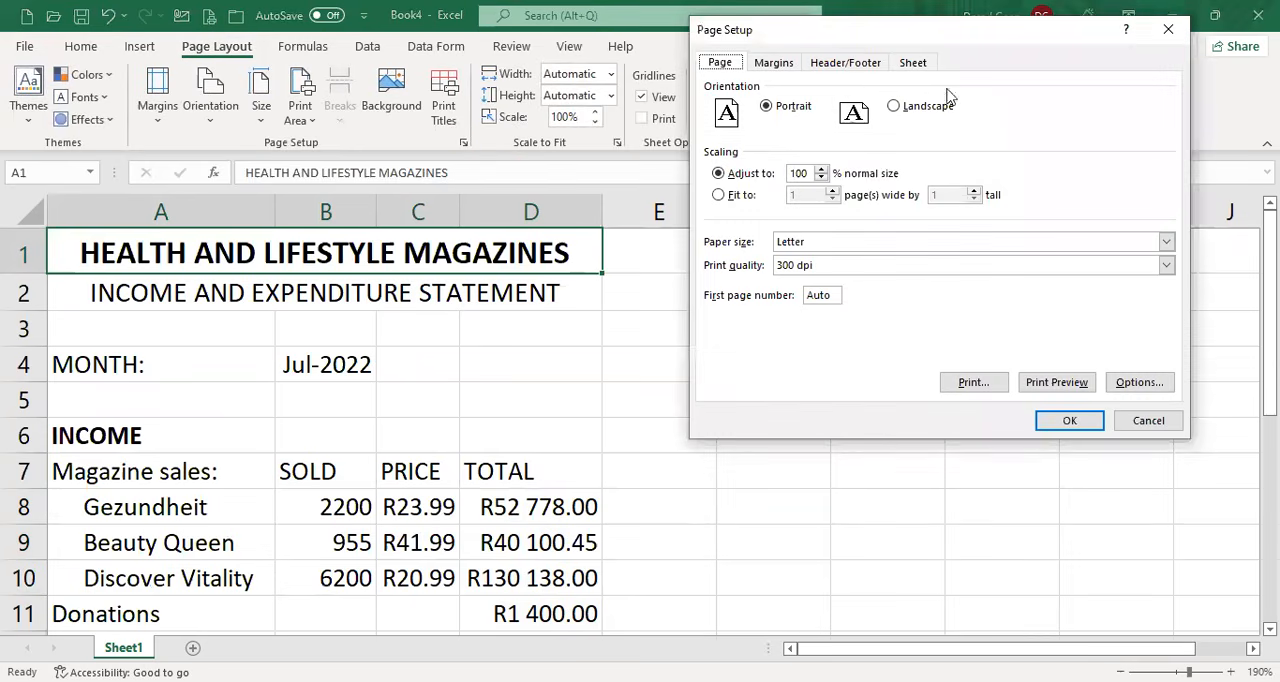
pyautogui.click(846, 63)
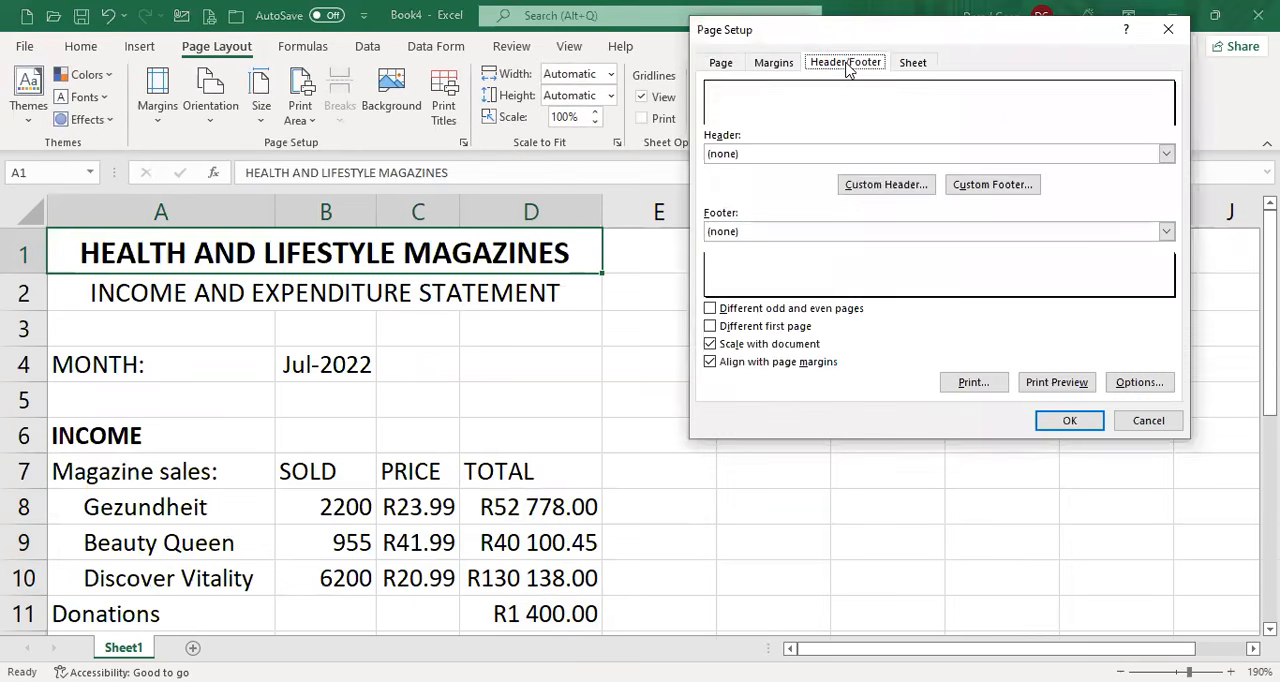
pyautogui.click(903, 190)
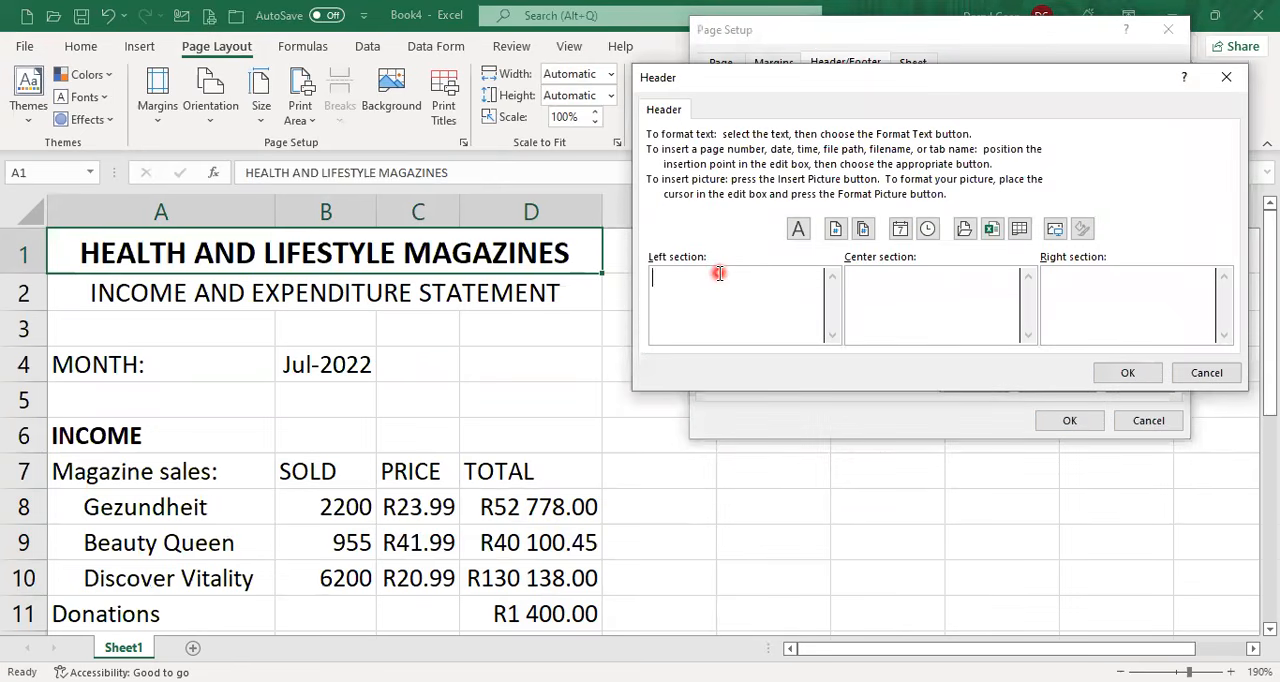
pyautogui.write('DARRYL GREEN')
# Enter ACT 1.51 in the header's right section and apply the header to the sheet.
pyautogui.click(1165, 279)
pyautogui.write('ACT 1.51')
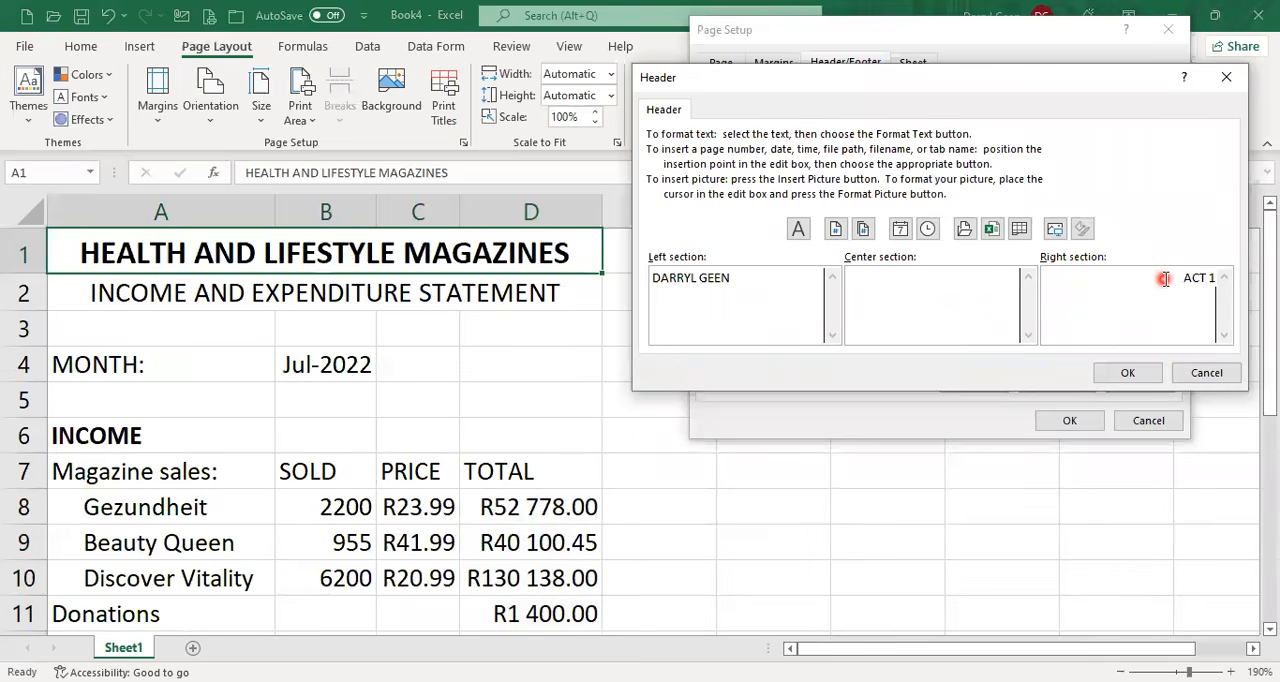
pyautogui.click(1145, 374)
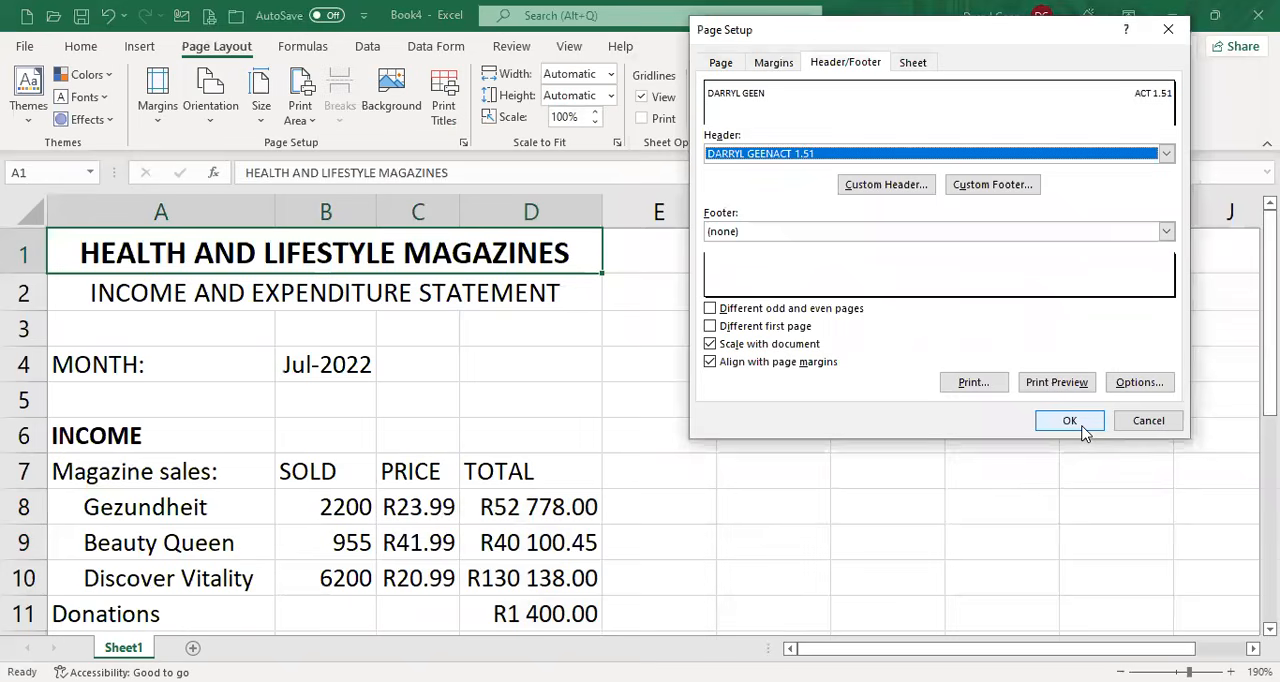
pyautogui.click(1083, 428)
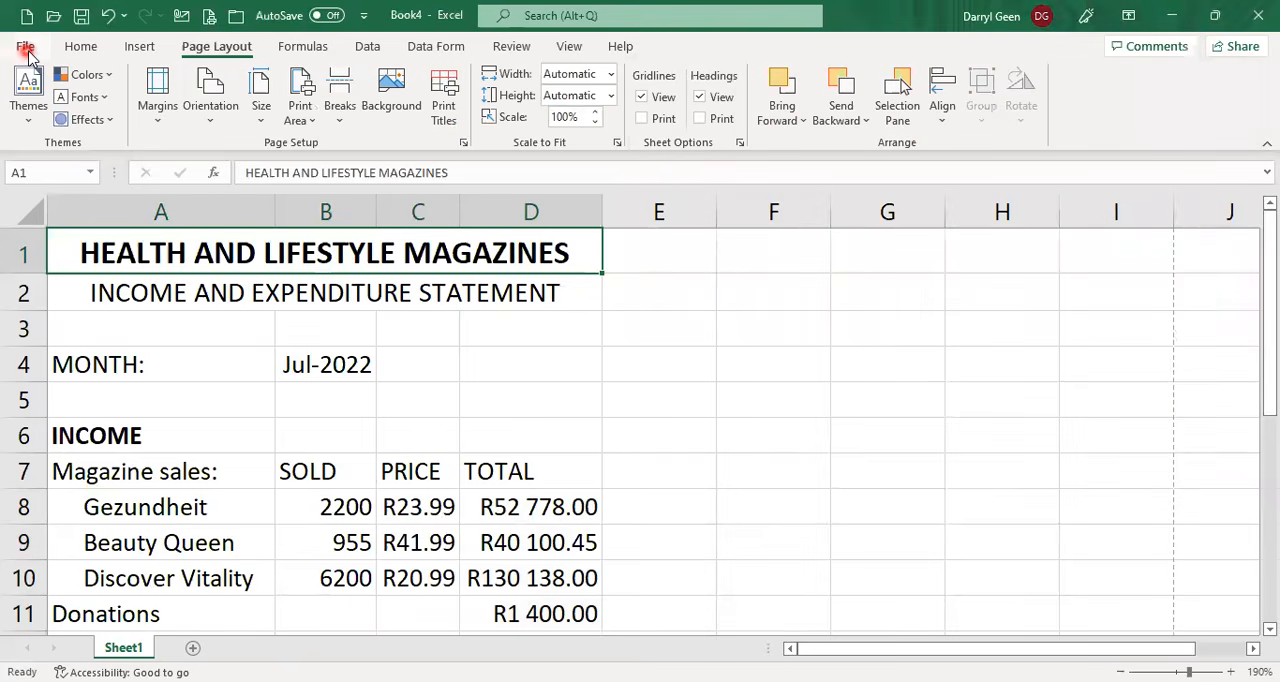
# Save the workbook in the Documents folder as Act 1.51 Magazines Income.
pyautogui.click(26, 50)
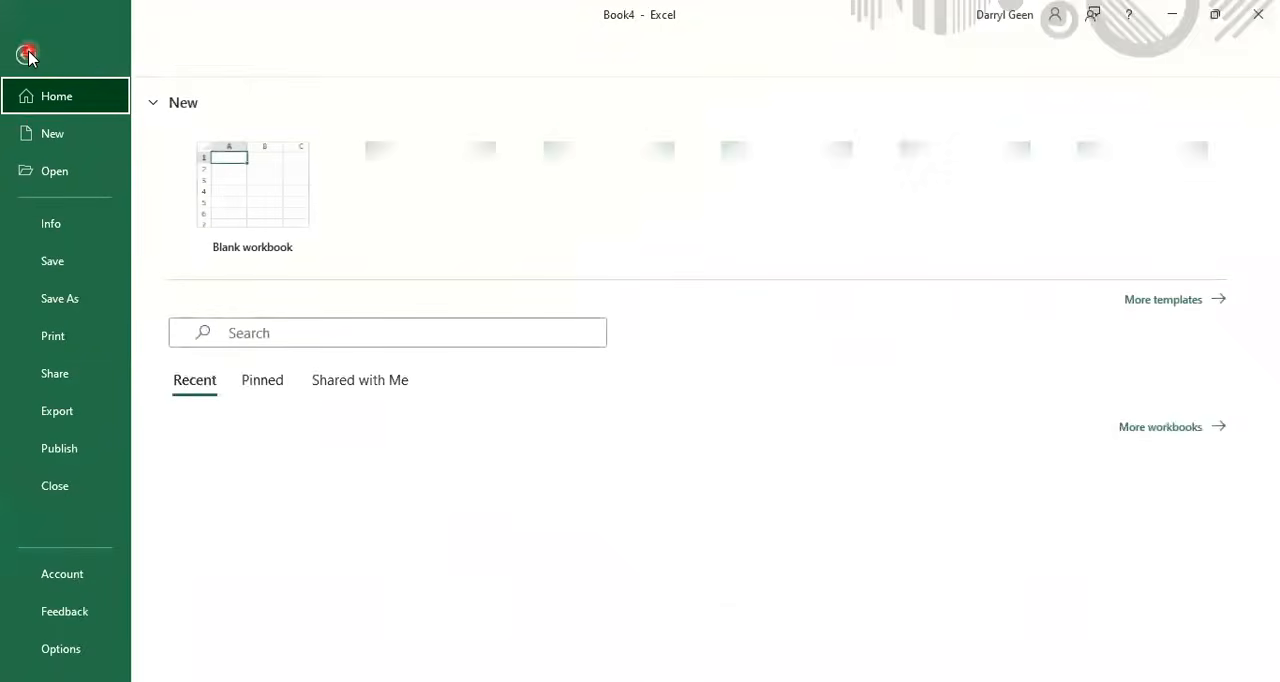
pyautogui.click(57, 305)
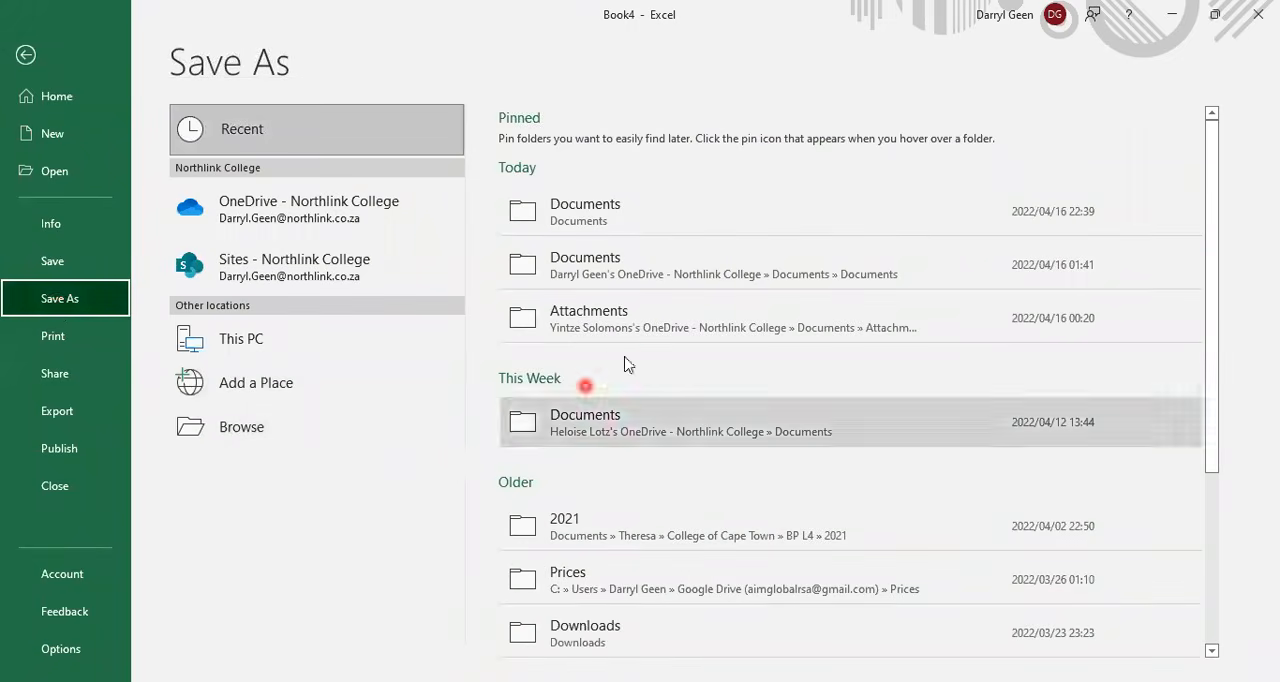
pyautogui.click(715, 212)
pyautogui.click(631, 143)
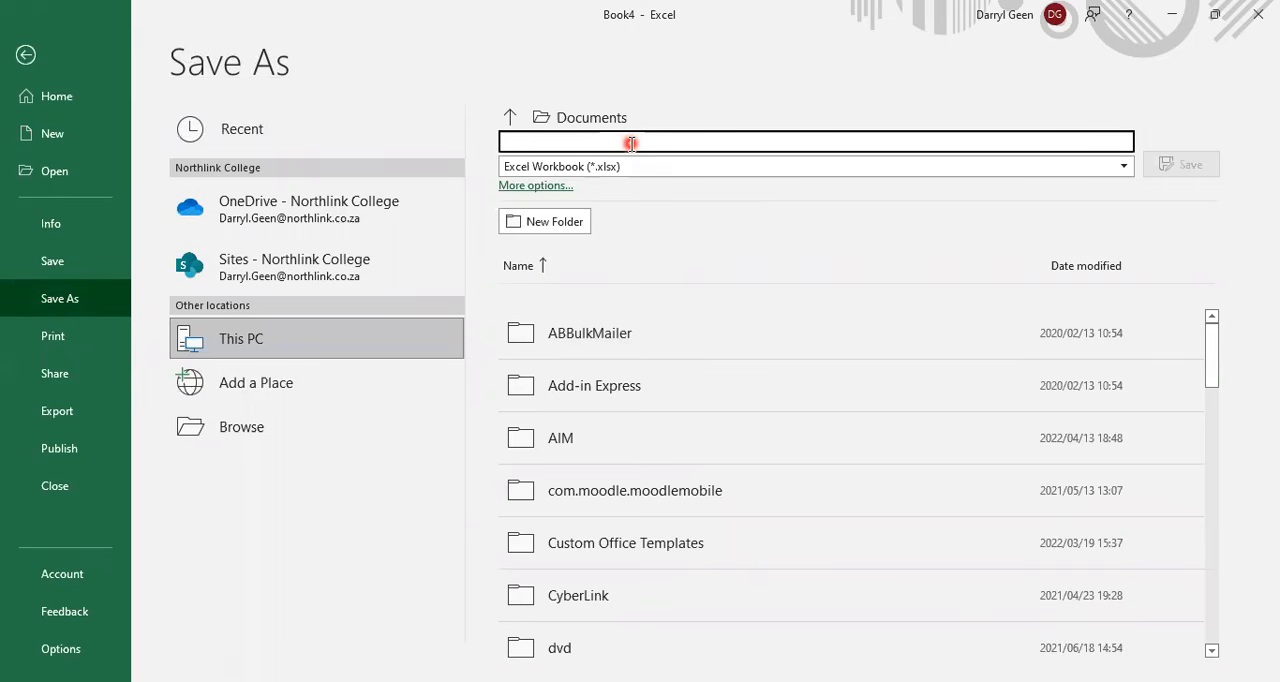
pyautogui.write('Act 1.51')
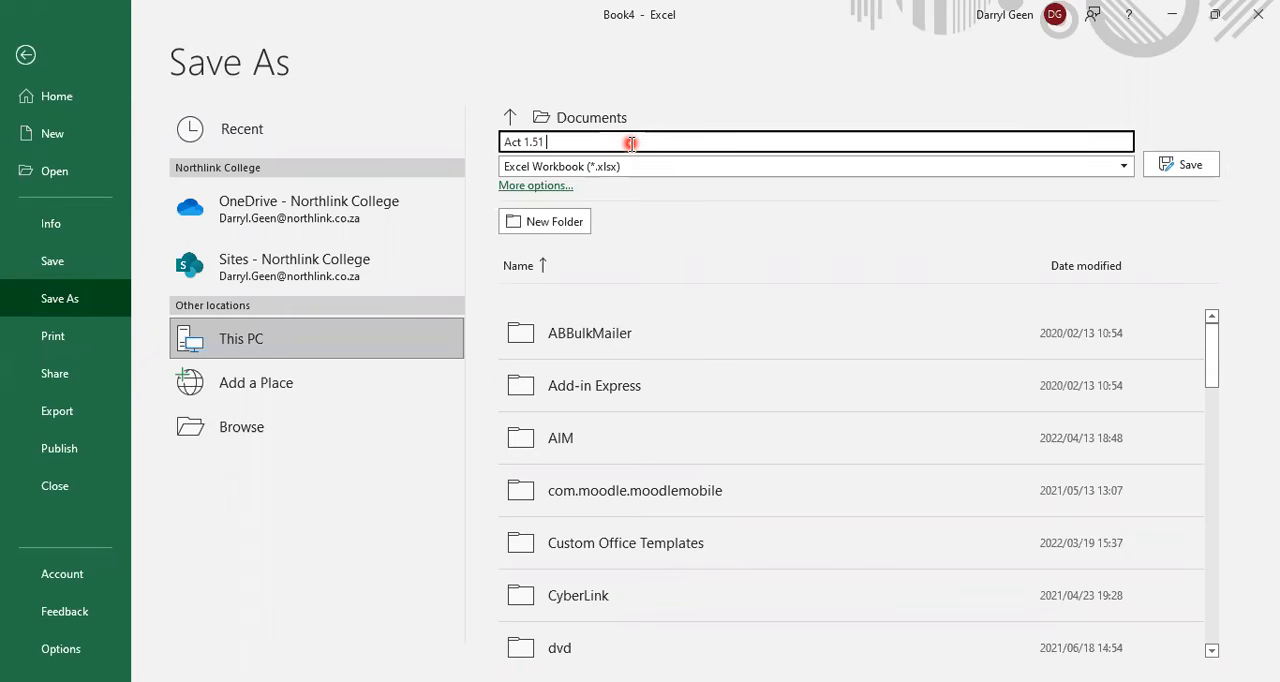
pyautogui.write(' Magazines Income')
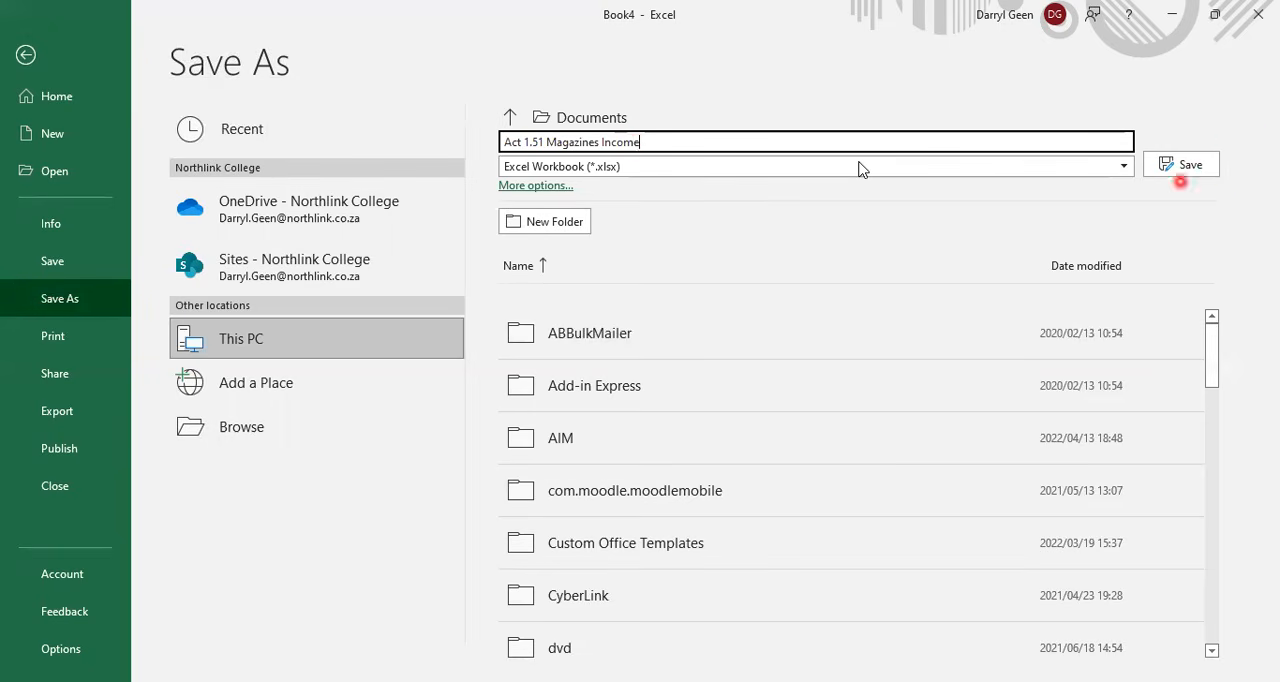
pyautogui.click(1188, 164)
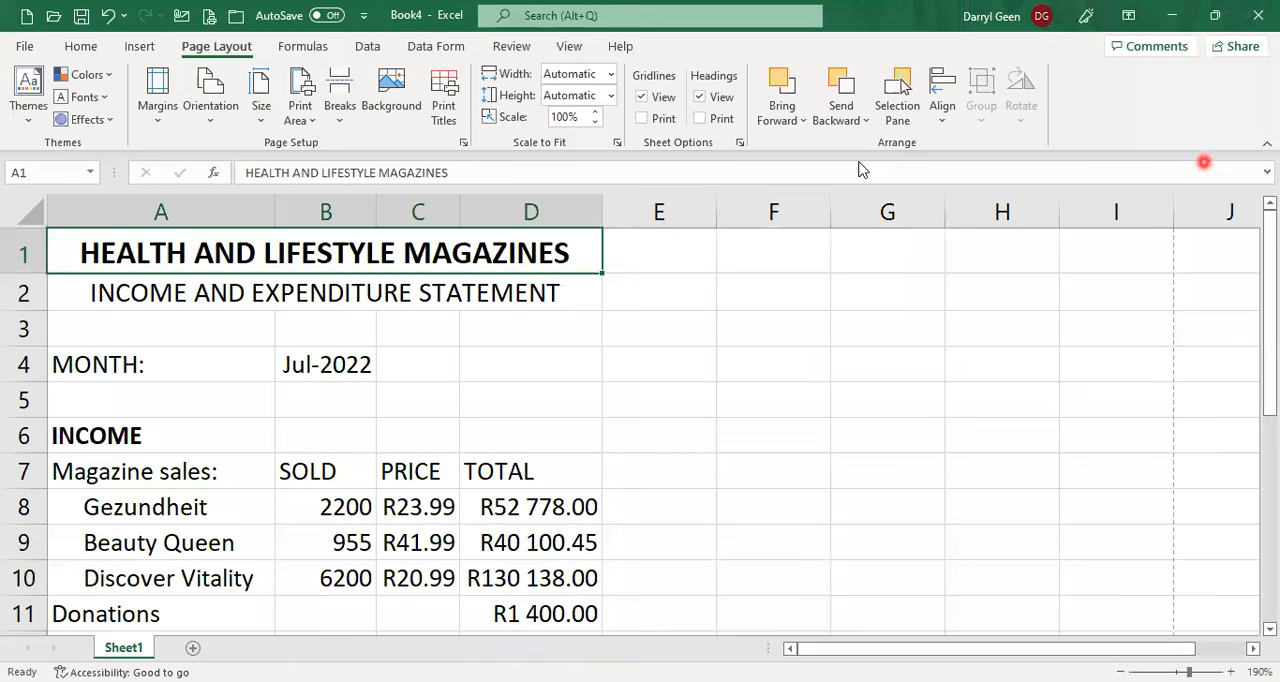
# Close the magazines workbook and create a new blank workbook.
pyautogui.click(30, 47)
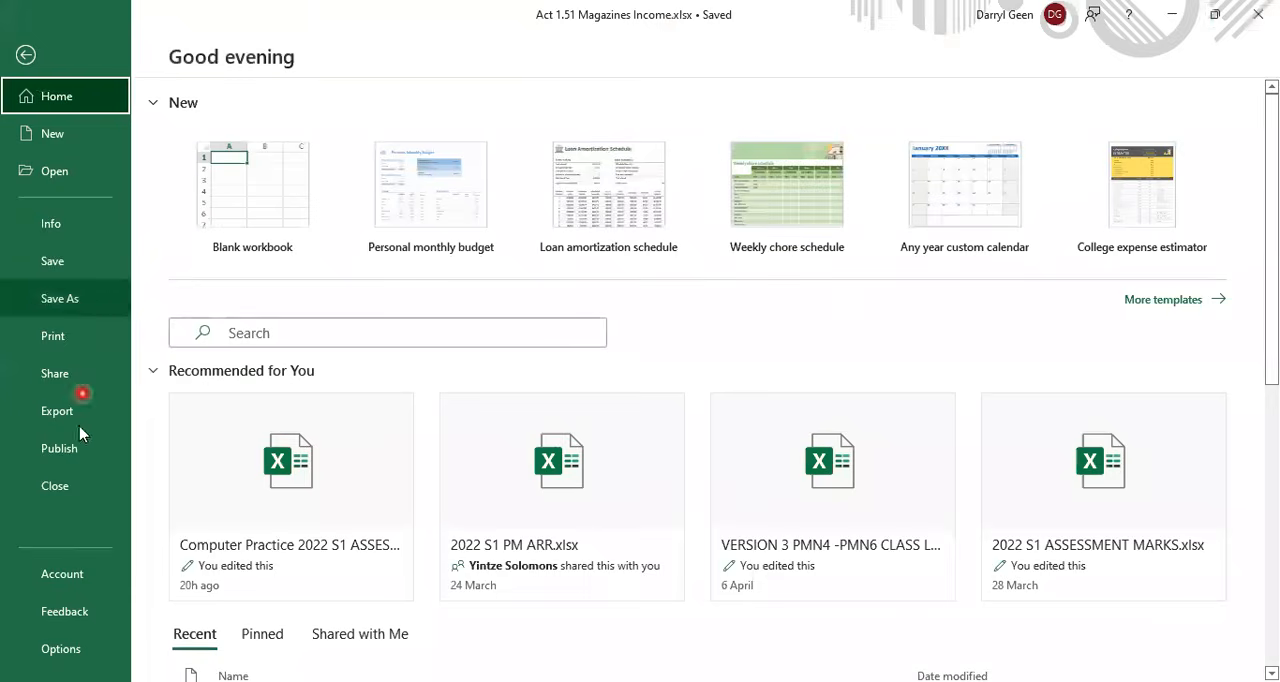
pyautogui.click(72, 488)
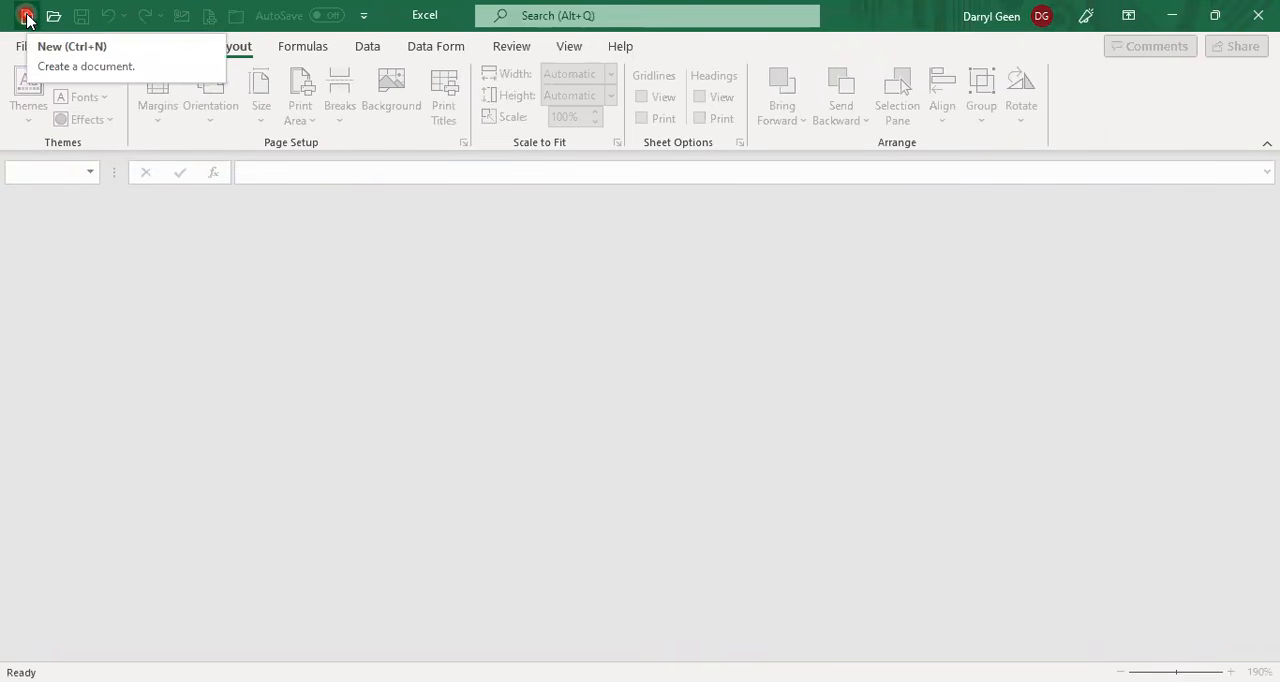
pyautogui.click(27, 18)
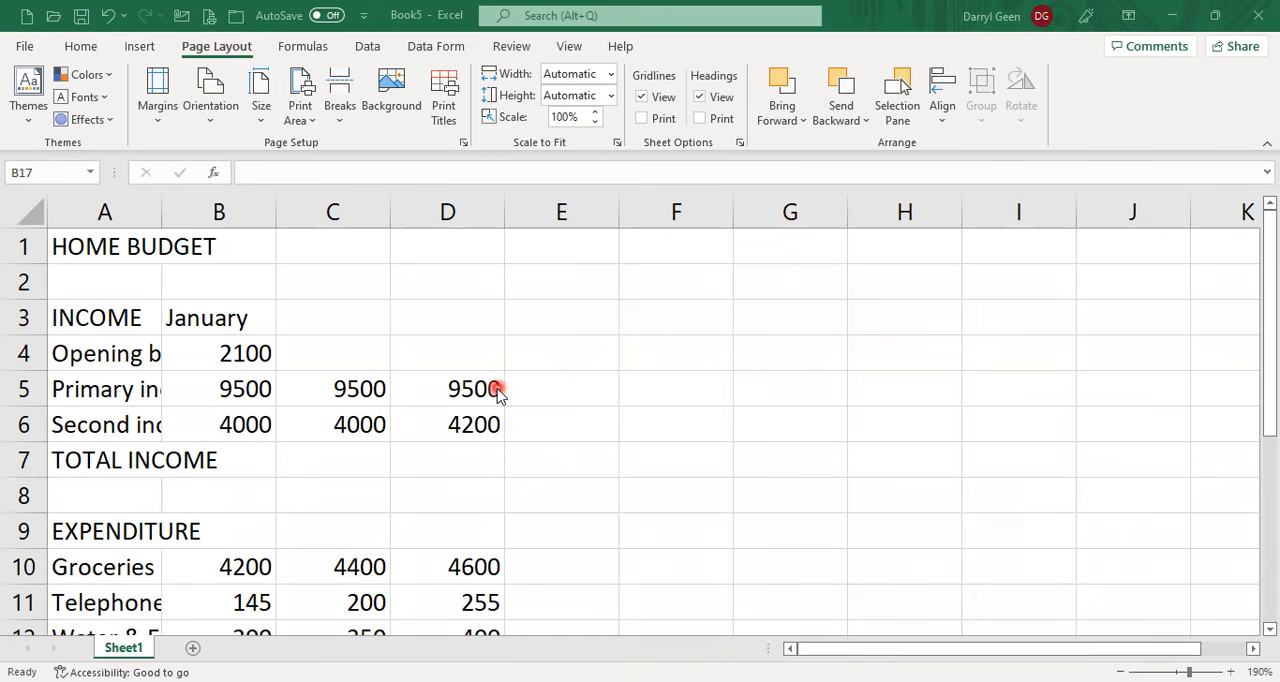
# Merge and center the HOME BUDGET title across A1:D1.
pyautogui.click(90, 250)
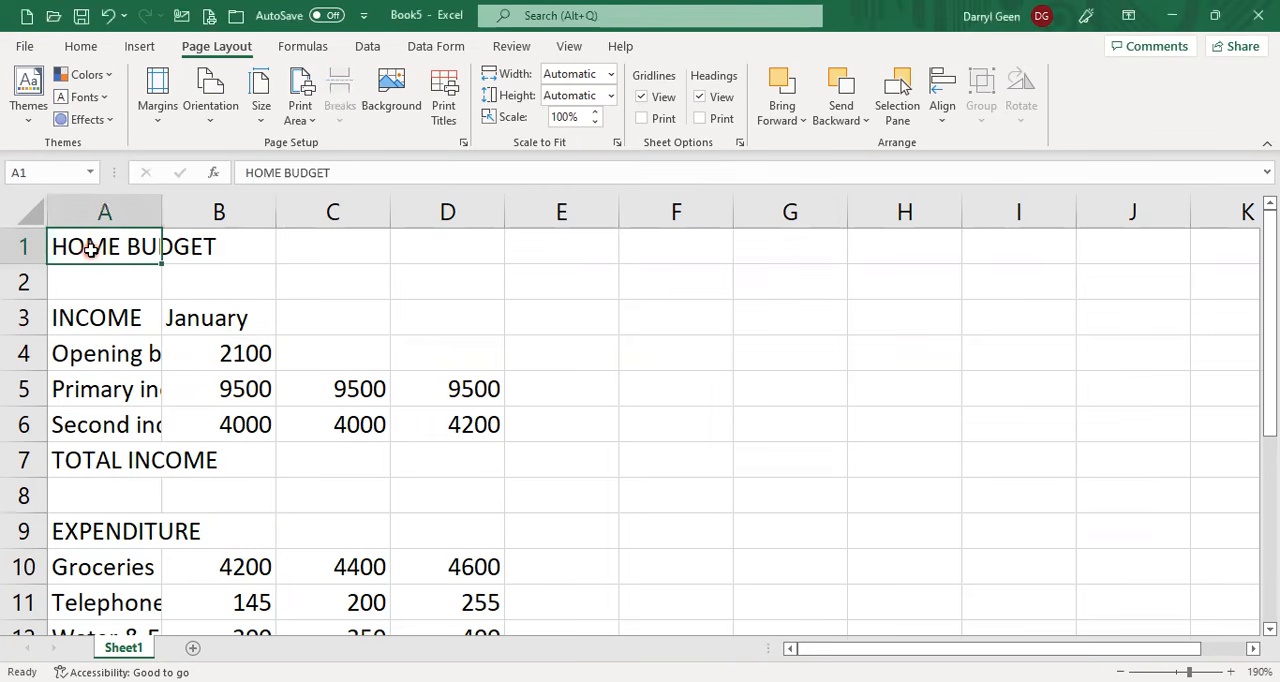
pyautogui.moveTo(90, 250); pyautogui.dragTo(451, 248)
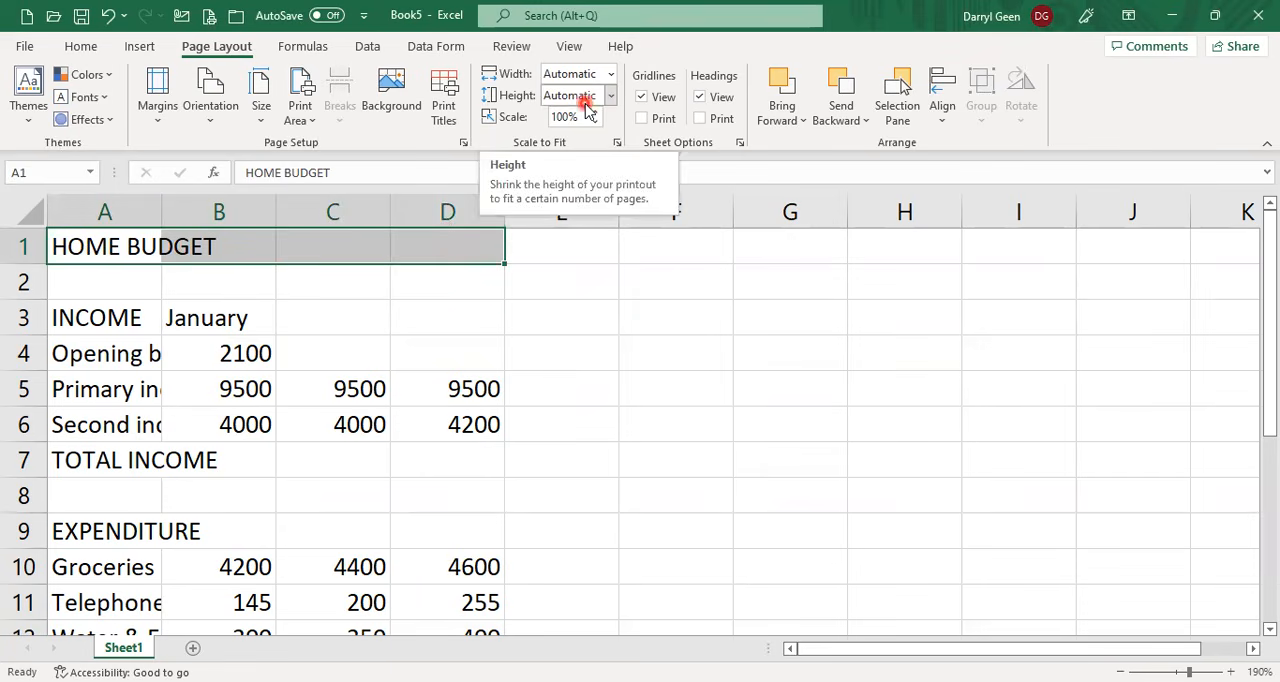
pyautogui.click(97, 46)
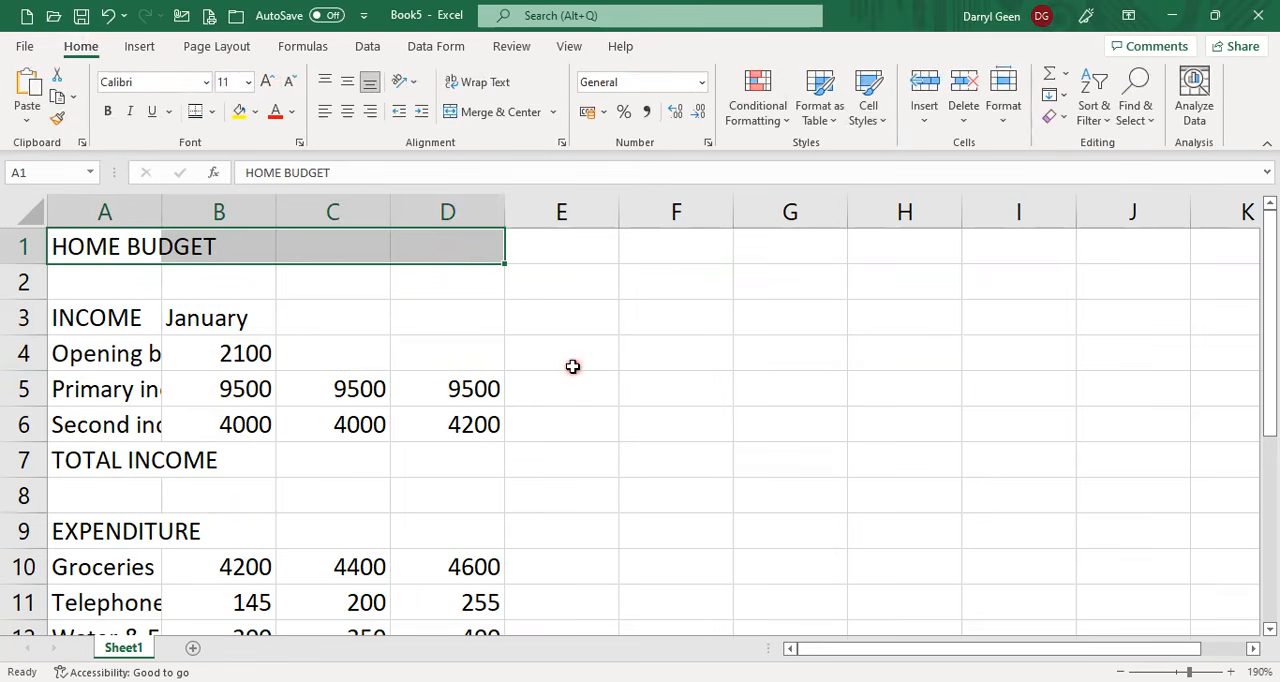
pyautogui.click(509, 115)
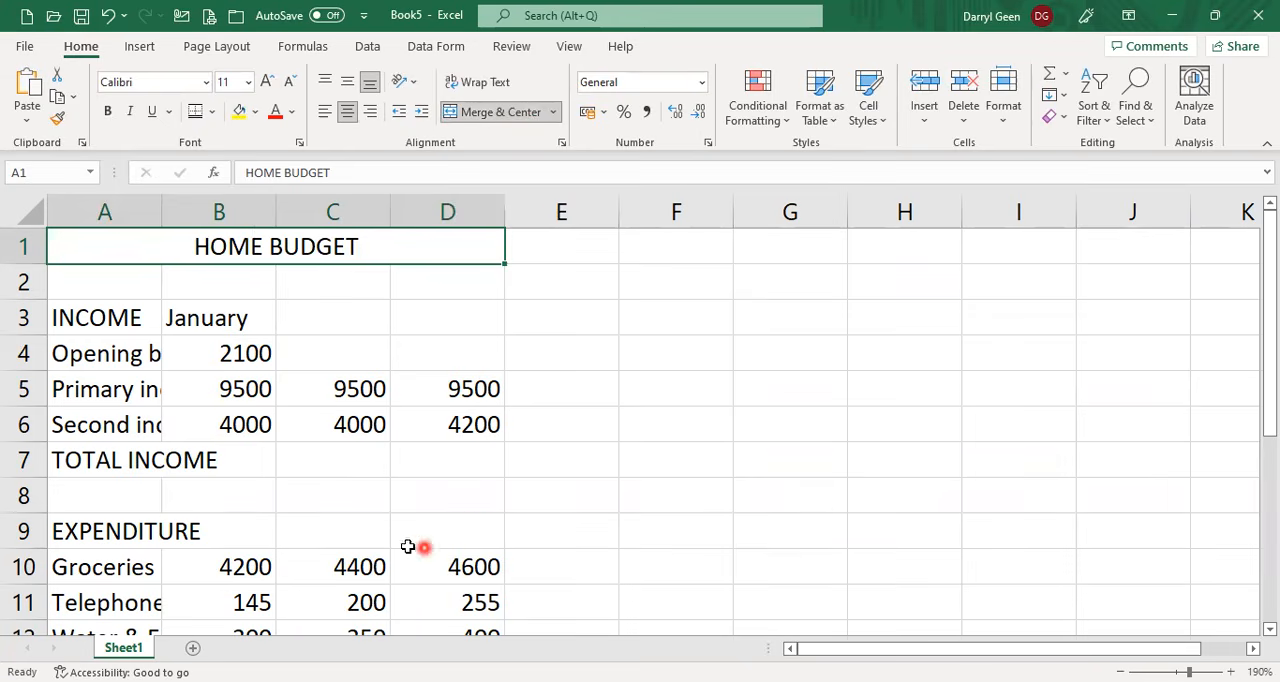
# Extend the month series from January in B3 across to D3 for February and March.
pyautogui.click(214, 321)
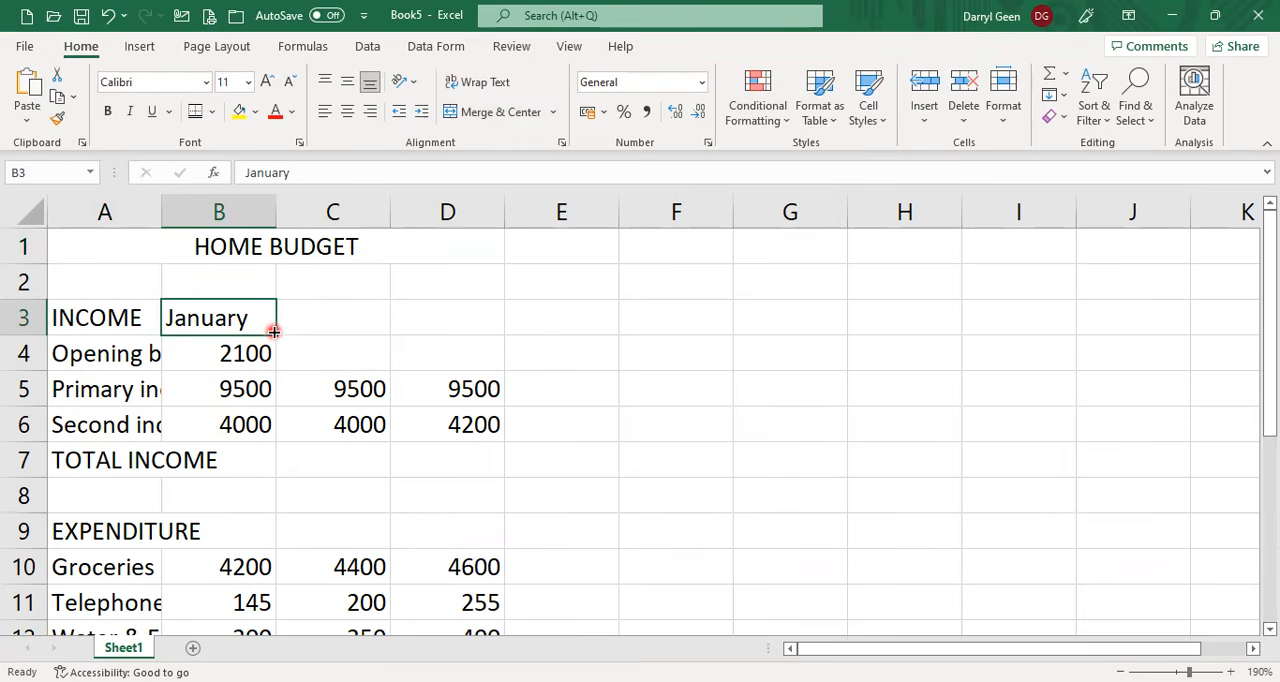
pyautogui.moveTo(273, 331); pyautogui.dragTo(450, 341)
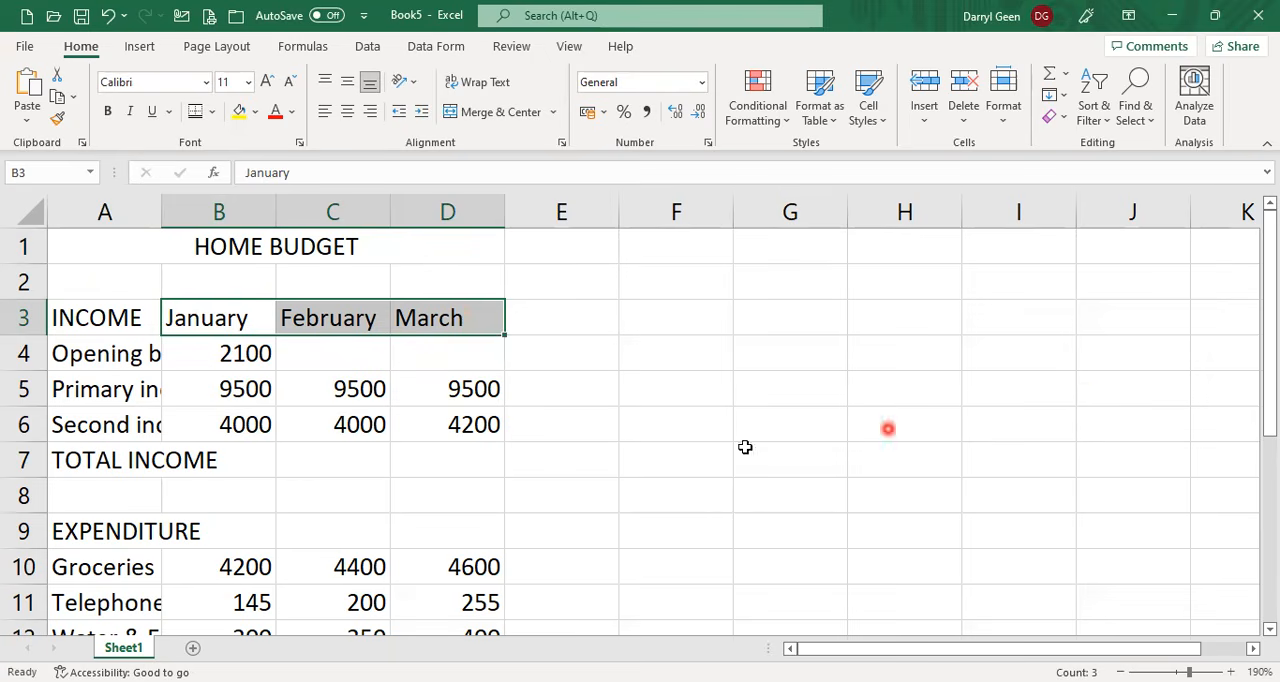
pyautogui.click(117, 362)
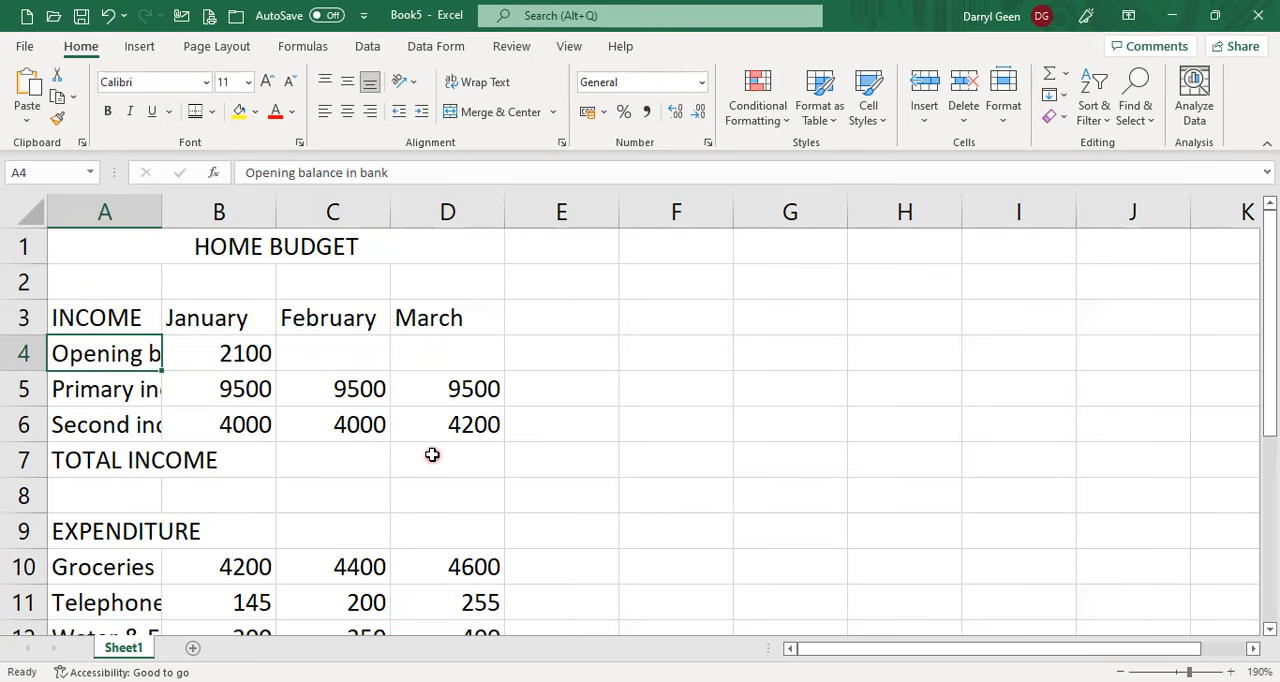
# Make the HOME BUDGET title and the INCOME and month headings in A3:D3 bold.
pyautogui.click(99, 250)
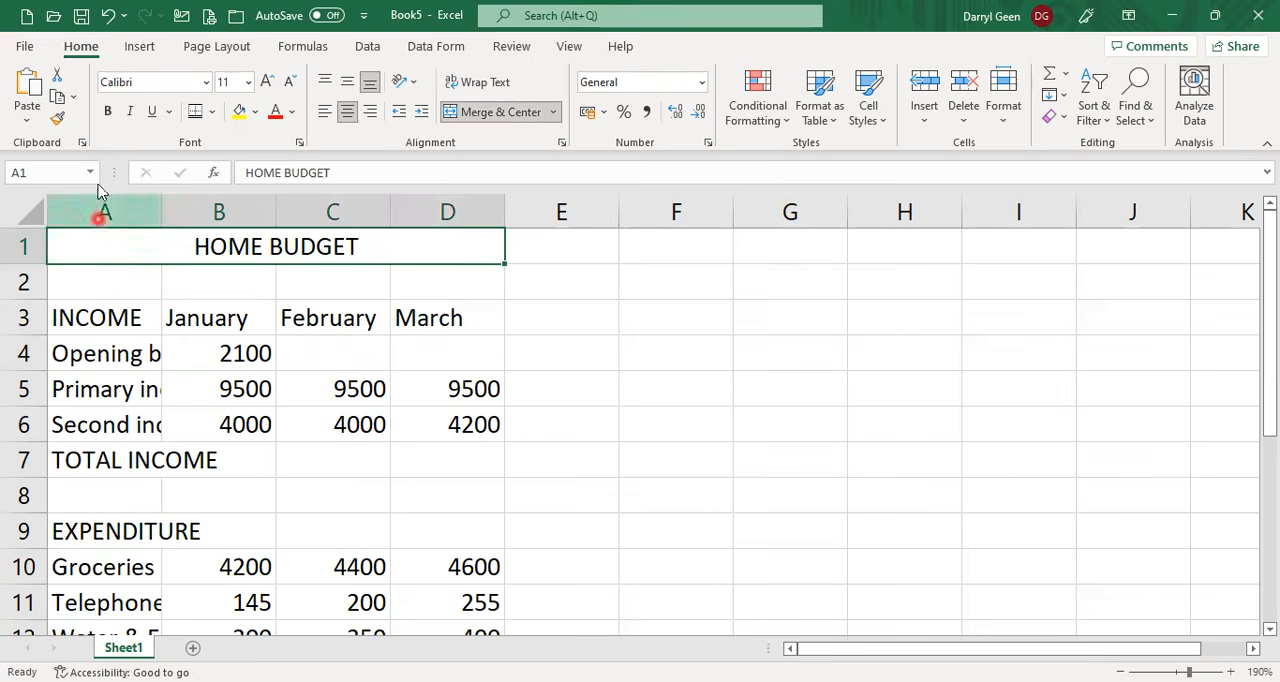
pyautogui.click(109, 112)
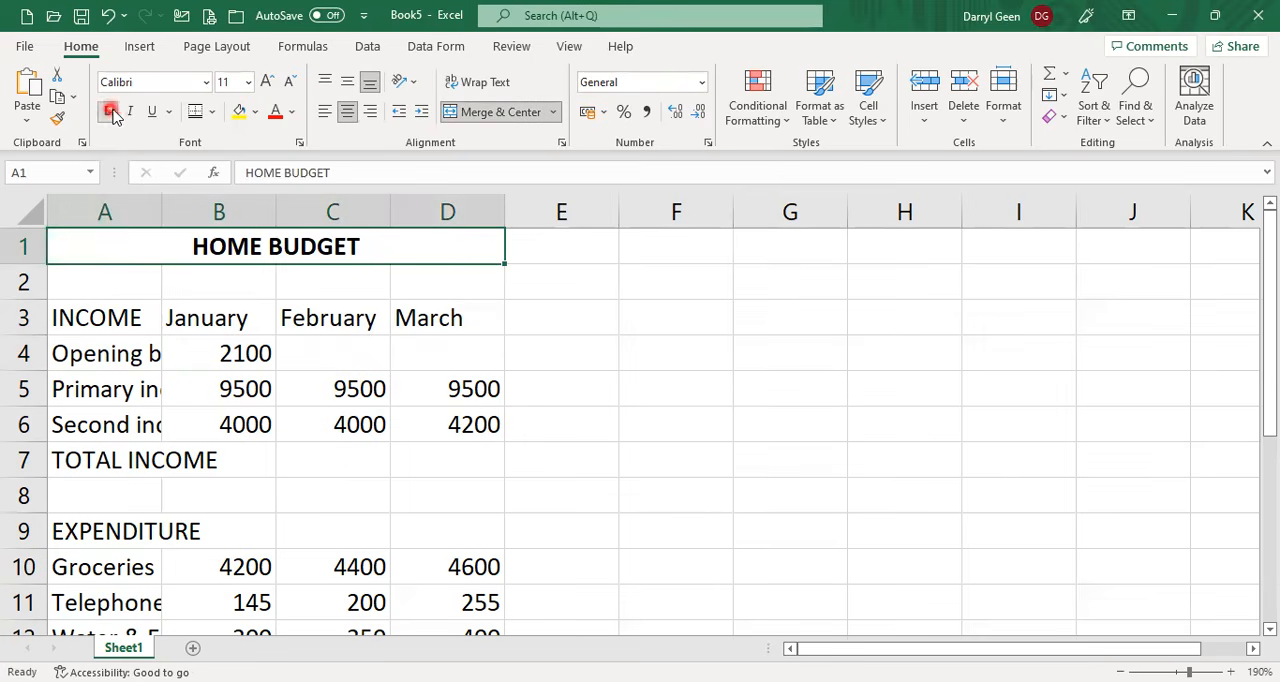
pyautogui.click(106, 317)
pyautogui.moveTo(106, 317); pyautogui.dragTo(485, 310)
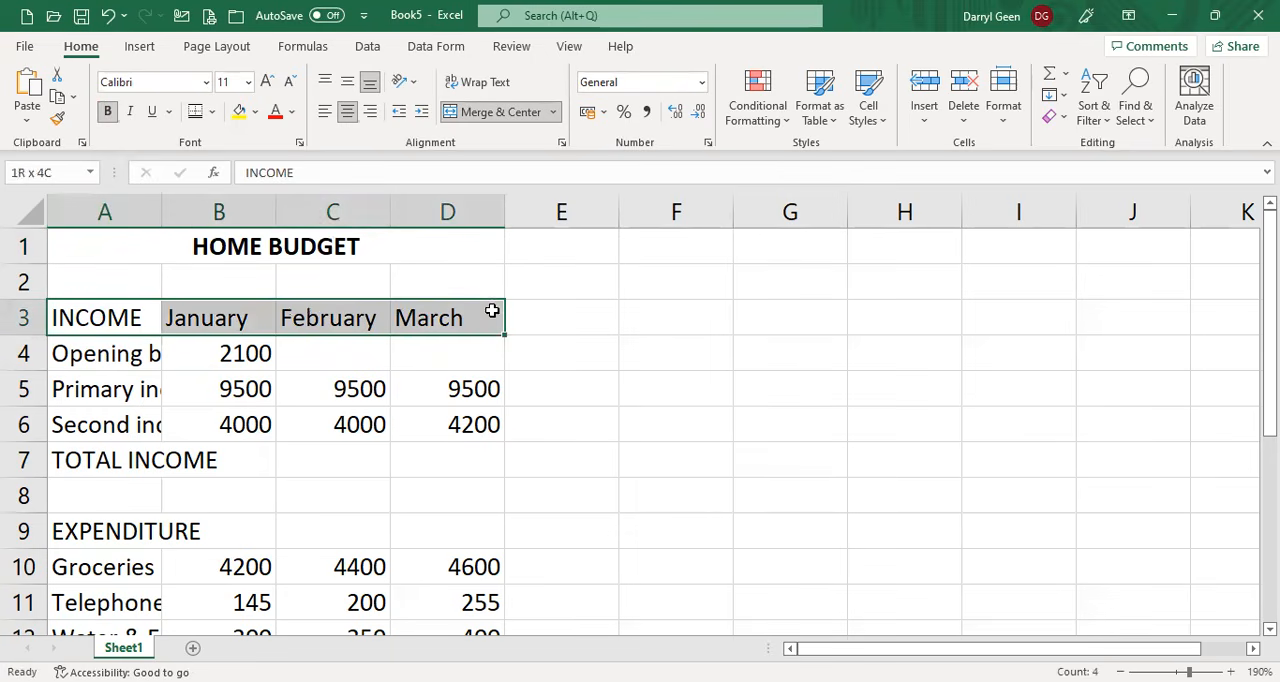
pyautogui.click(108, 112)
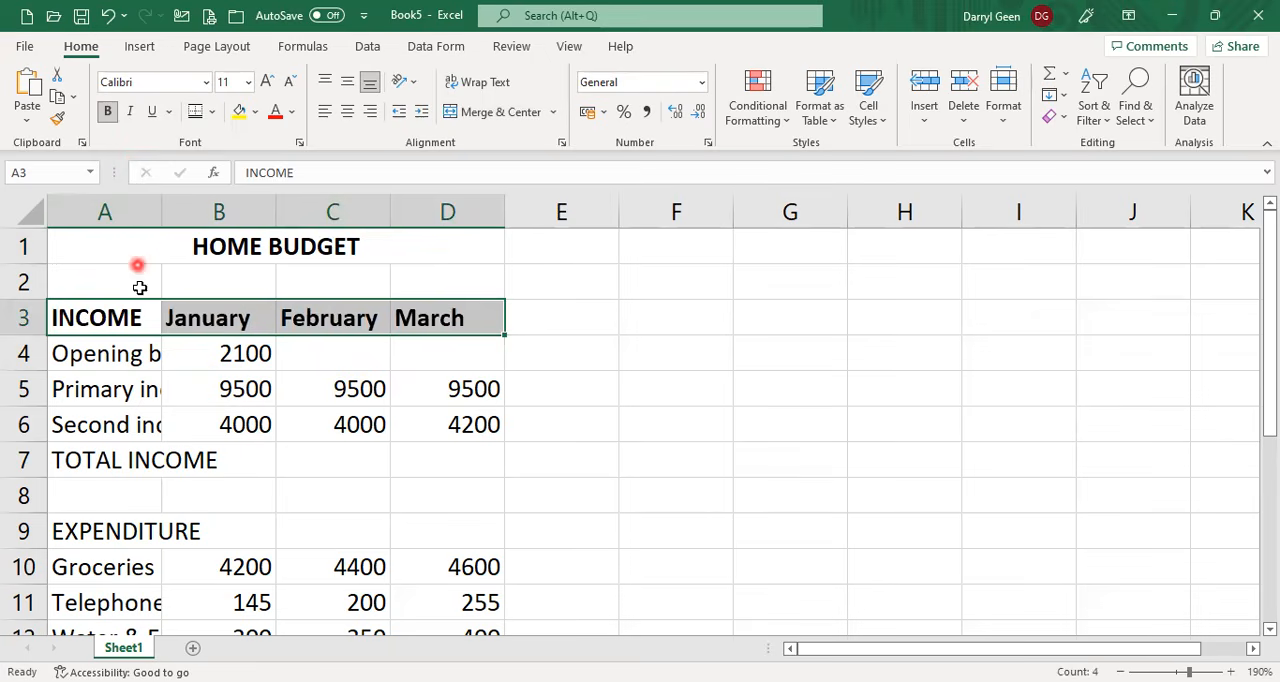
# Bold the TOTAL INCOME, EXPENDITURE, TOTAL EXPENDITURE and CLOSING BALANCE IN BANK labels in column A.
pyautogui.click(140, 460)
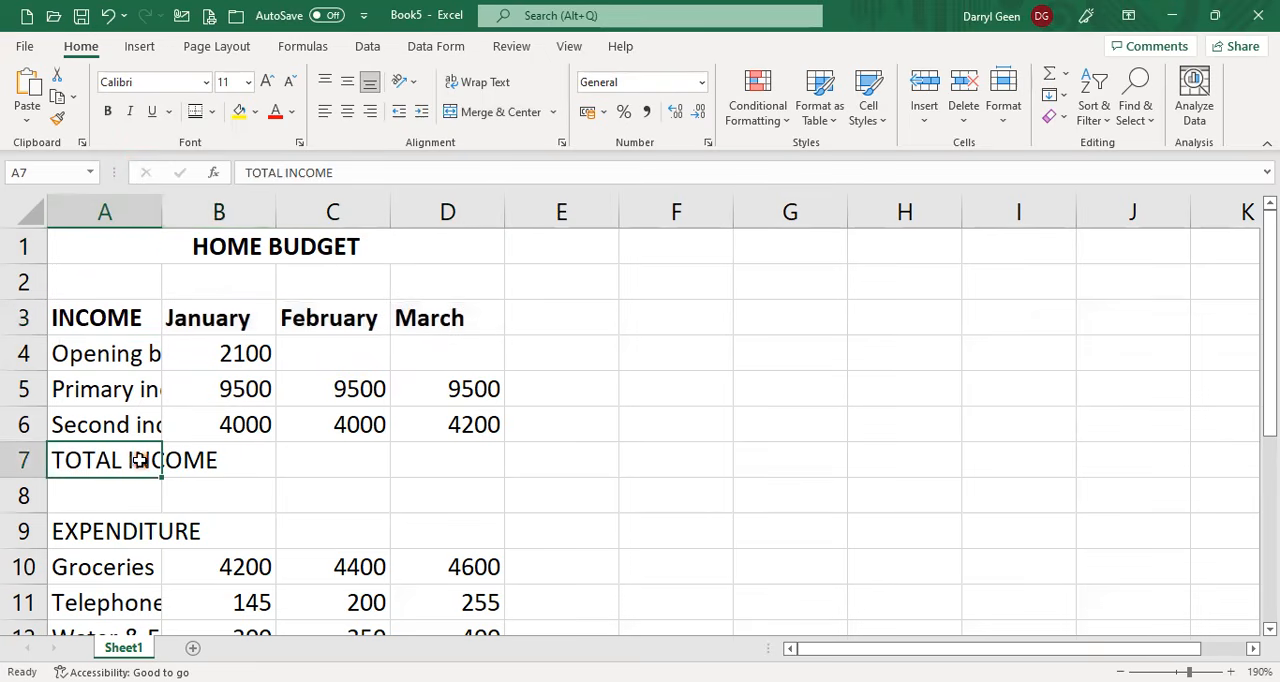
pyautogui.click(108, 112)
pyautogui.click(103, 532)
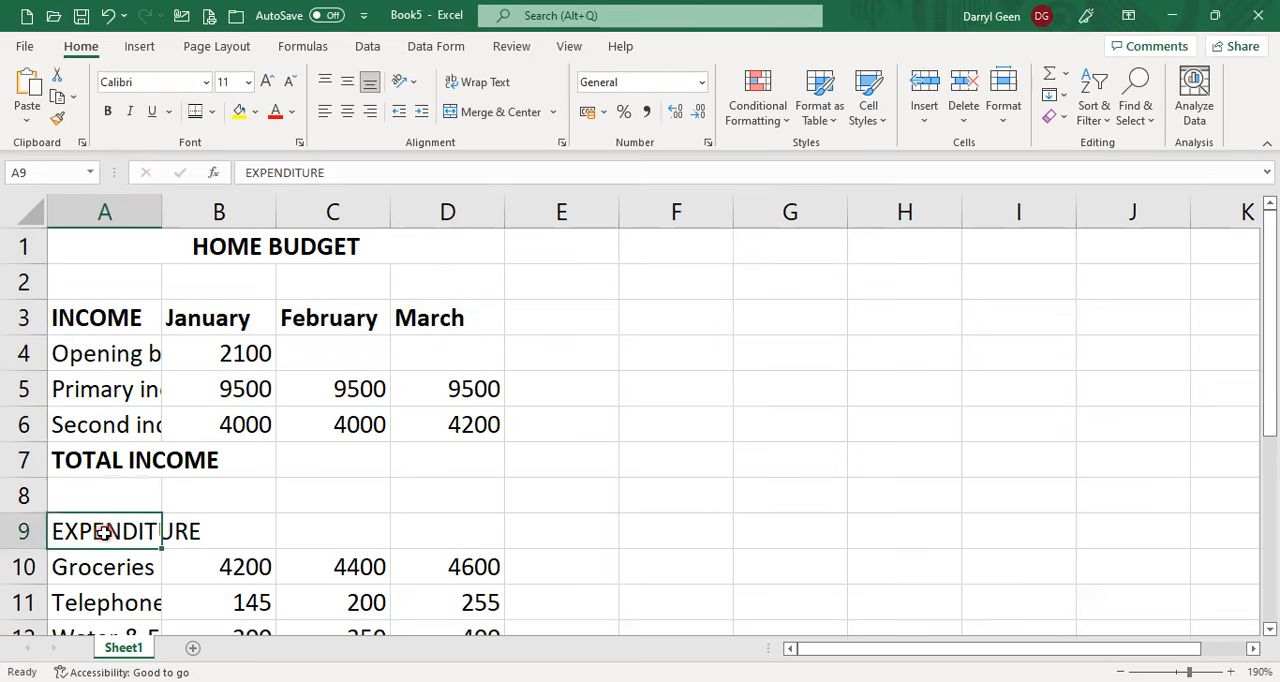
pyautogui.click(108, 112)
pyautogui.scroll(-3, 226, 522)
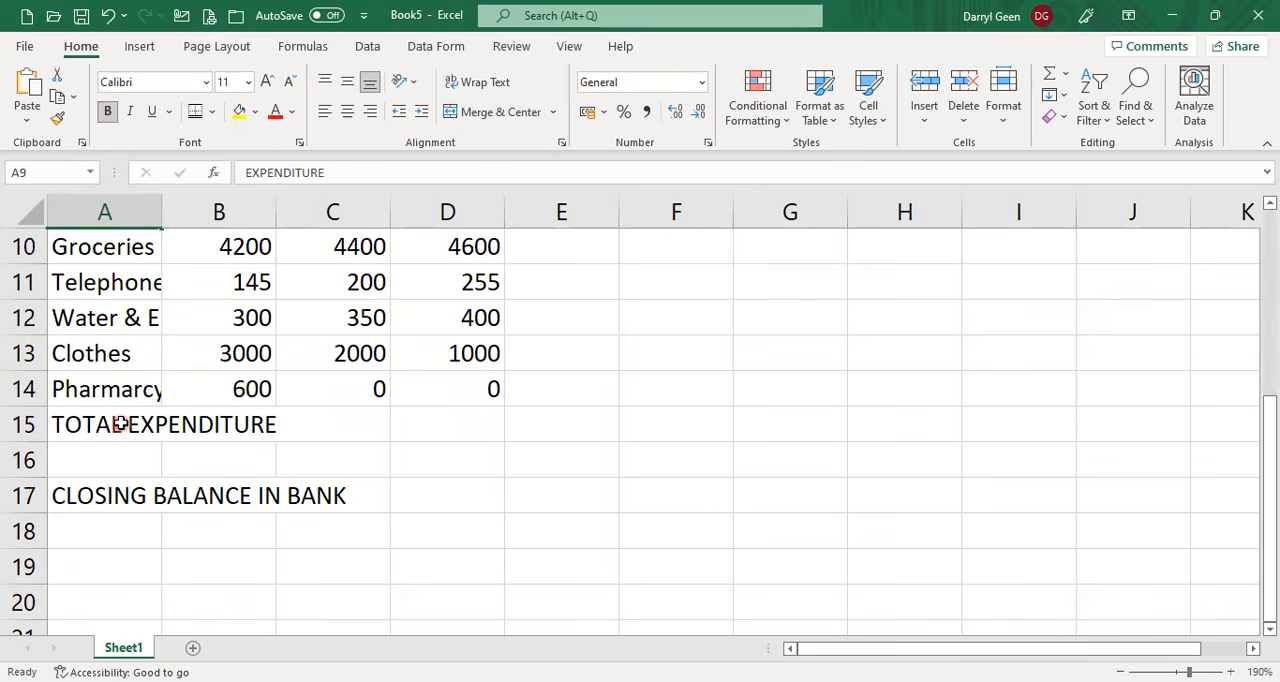
pyautogui.click(119, 424)
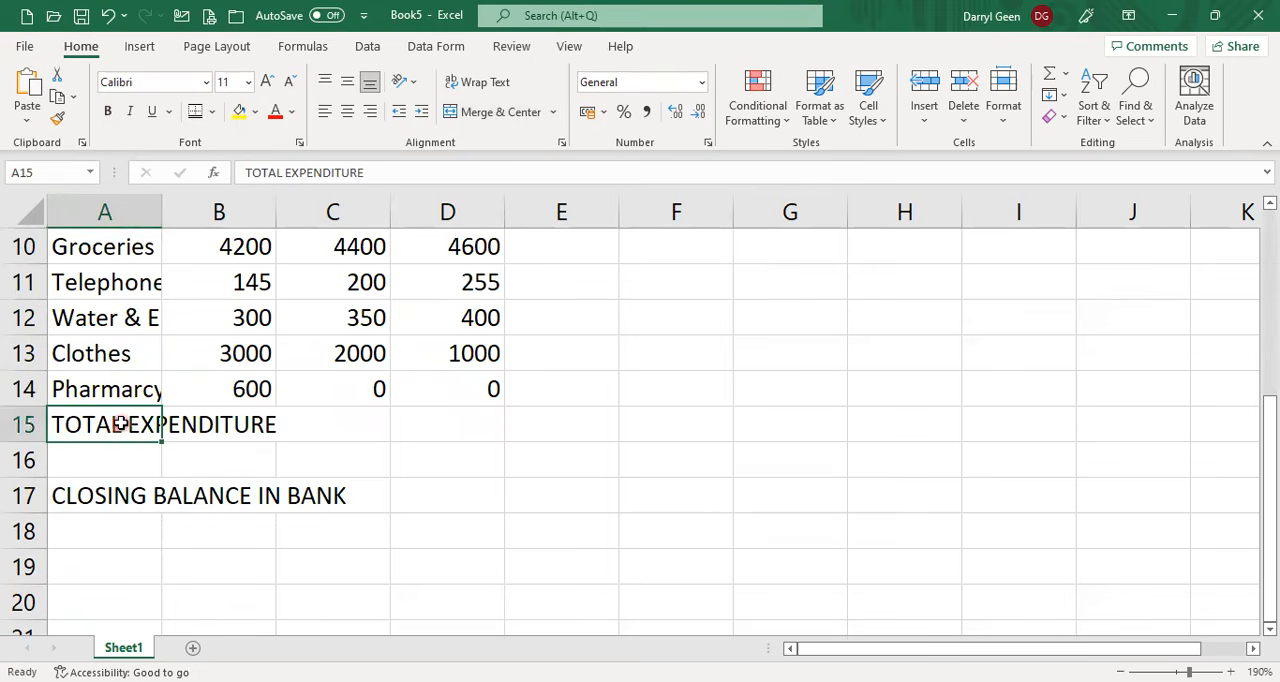
pyautogui.click(117, 115)
pyautogui.click(120, 492)
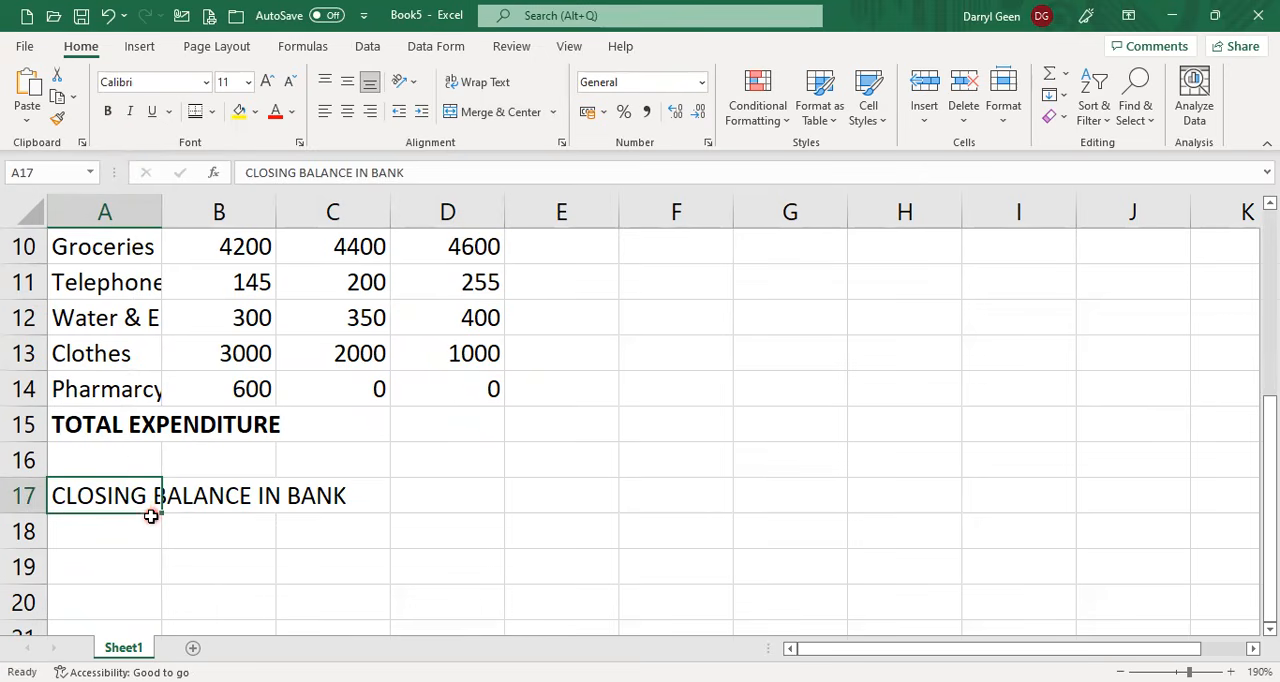
pyautogui.click(108, 114)
# AutoFit the width of column A to its longest label.
pyautogui.scroll(3, 184, 594)
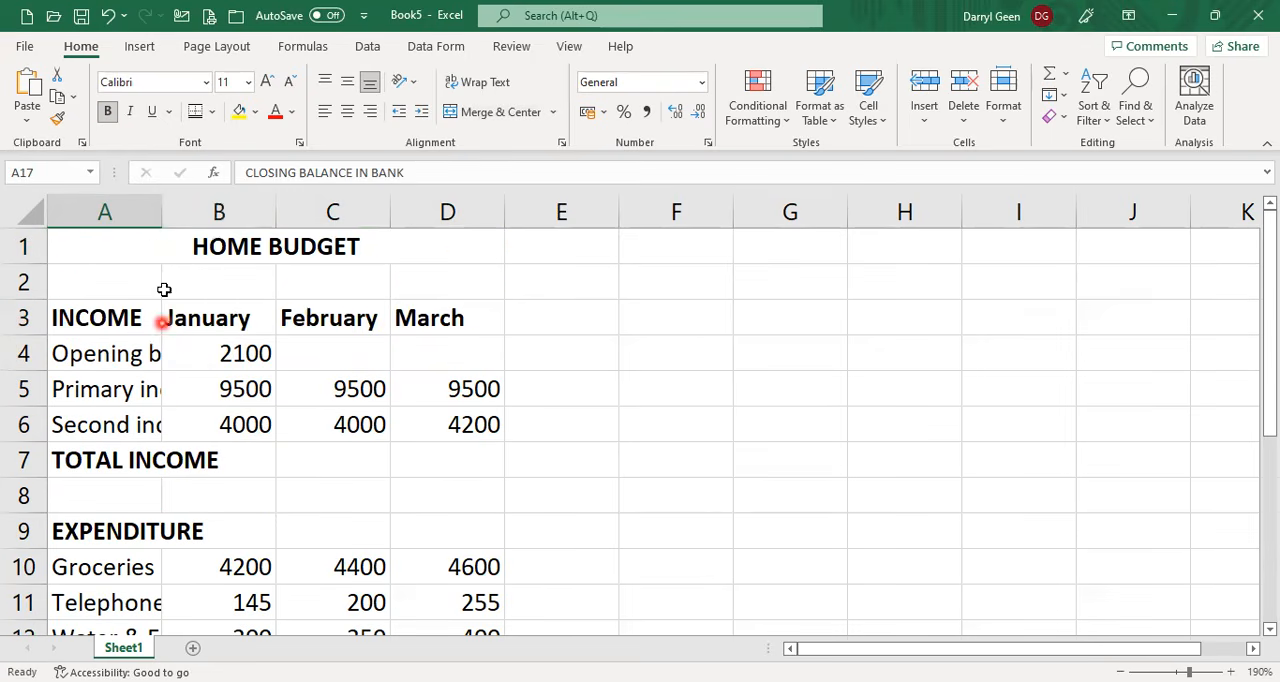
pyautogui.doubleClick(160, 207)
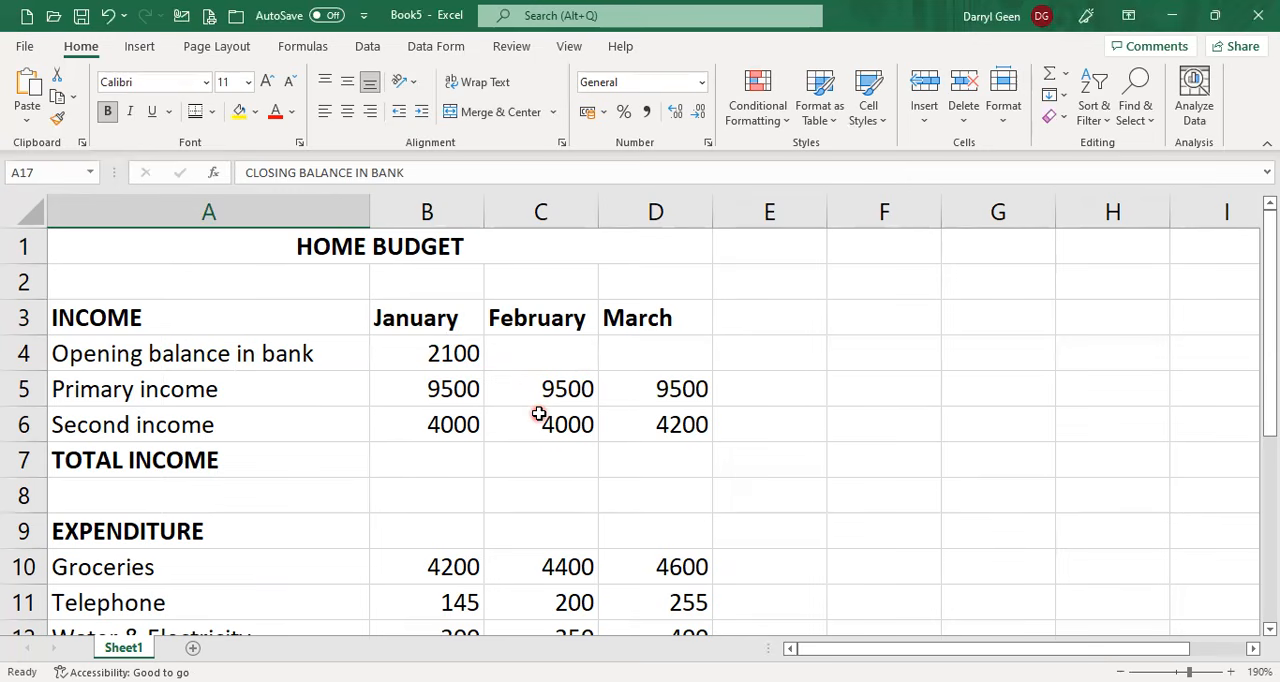
# Calculate January's TOTAL INCOME in B7 with AutoSum over B4:B6.
pyautogui.click(445, 459)
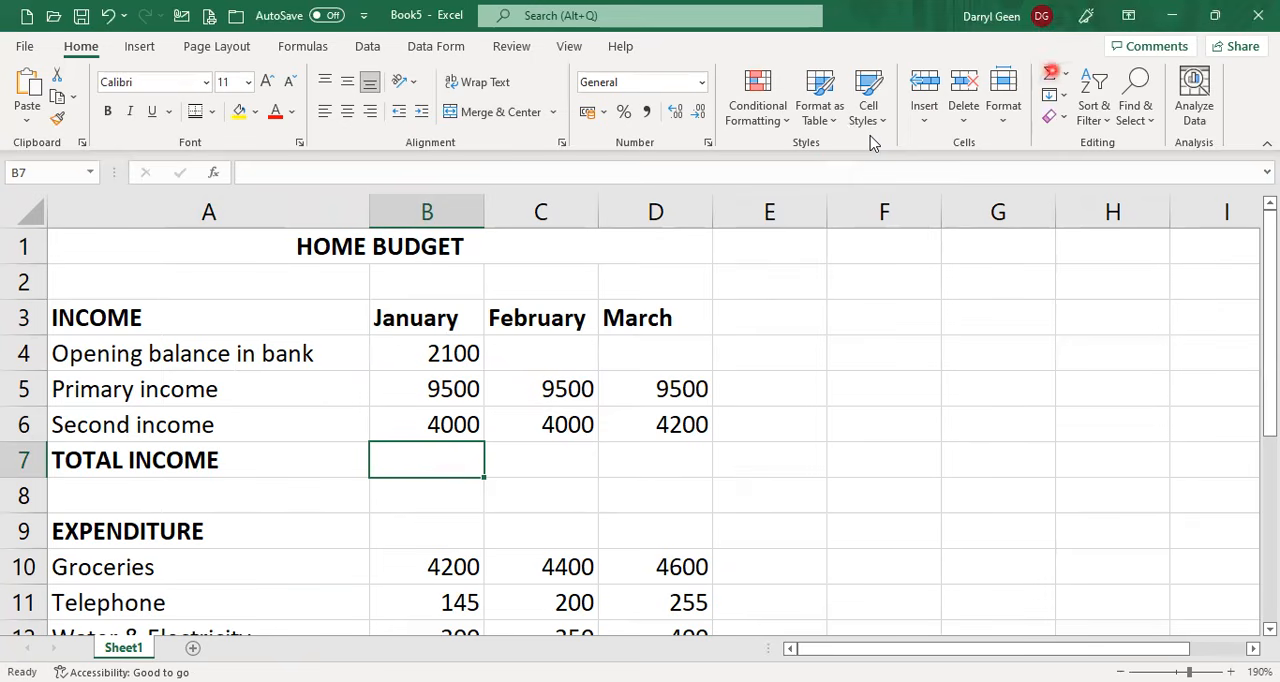
pyautogui.click(1049, 73)
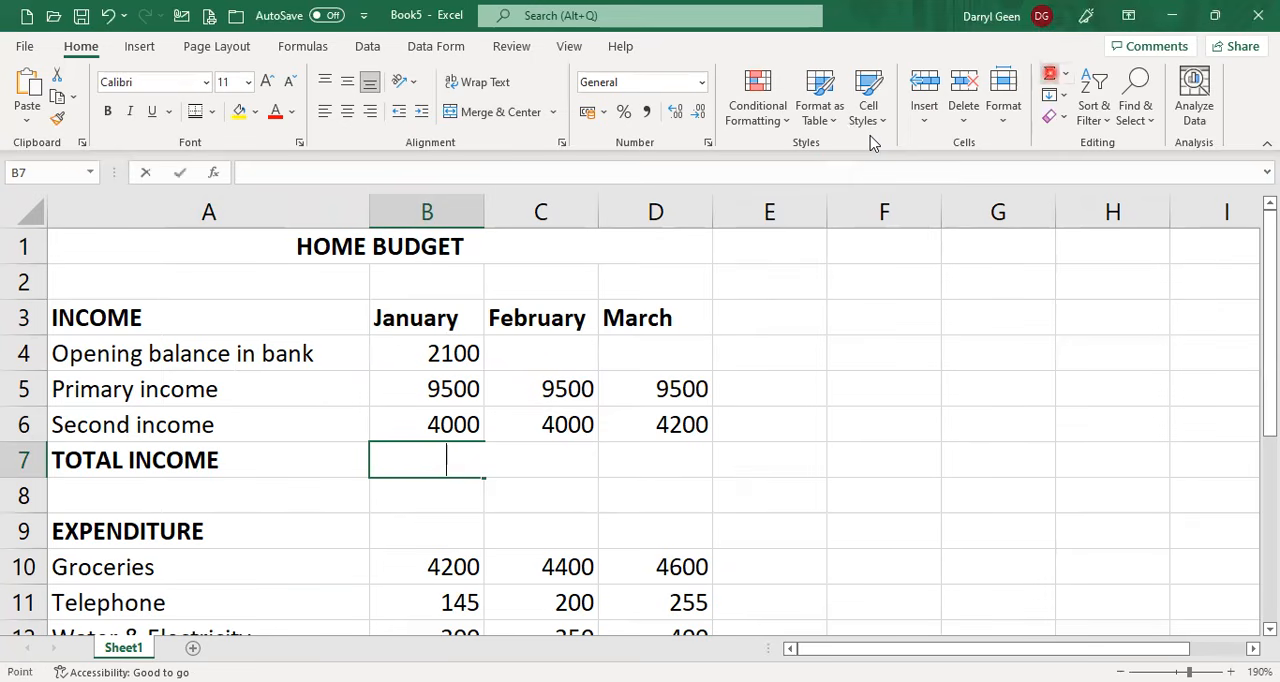
pyautogui.press('Return')
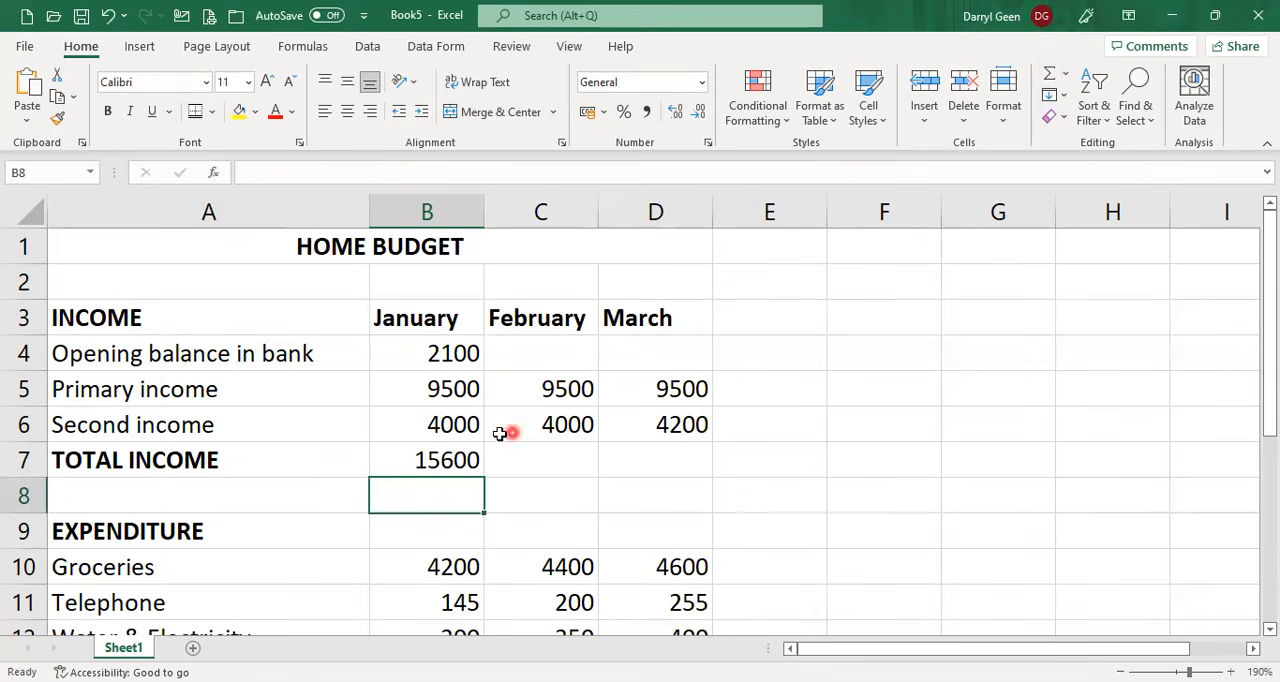
# Try filling the January total formula from B7 across to D7, and undo the fill.
pyautogui.click(467, 460)
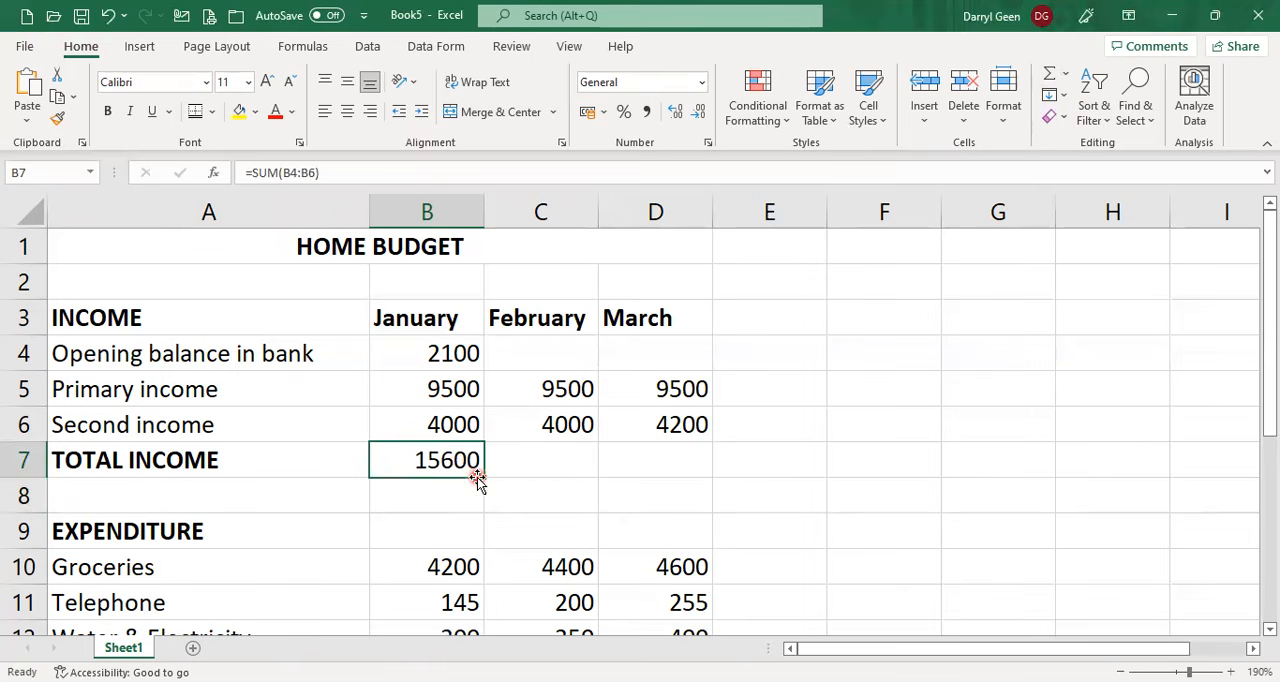
pyautogui.moveTo(484, 477); pyautogui.dragTo(700, 480)
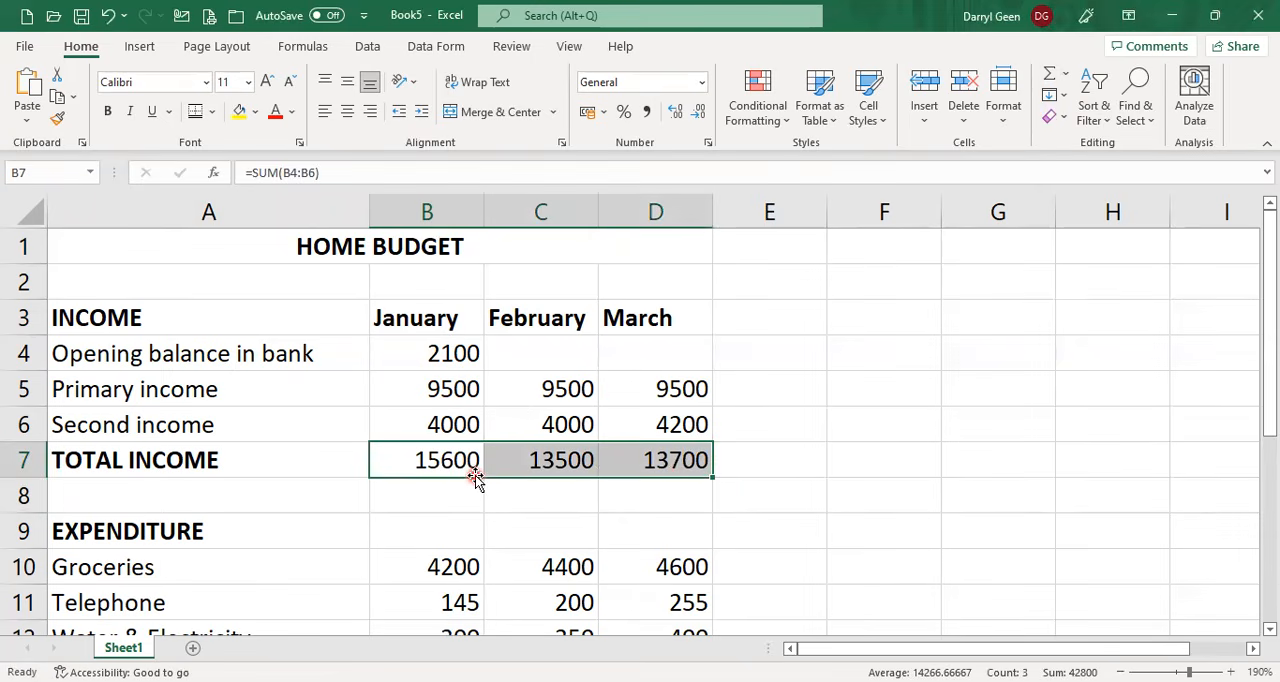
pyautogui.click(108, 18)
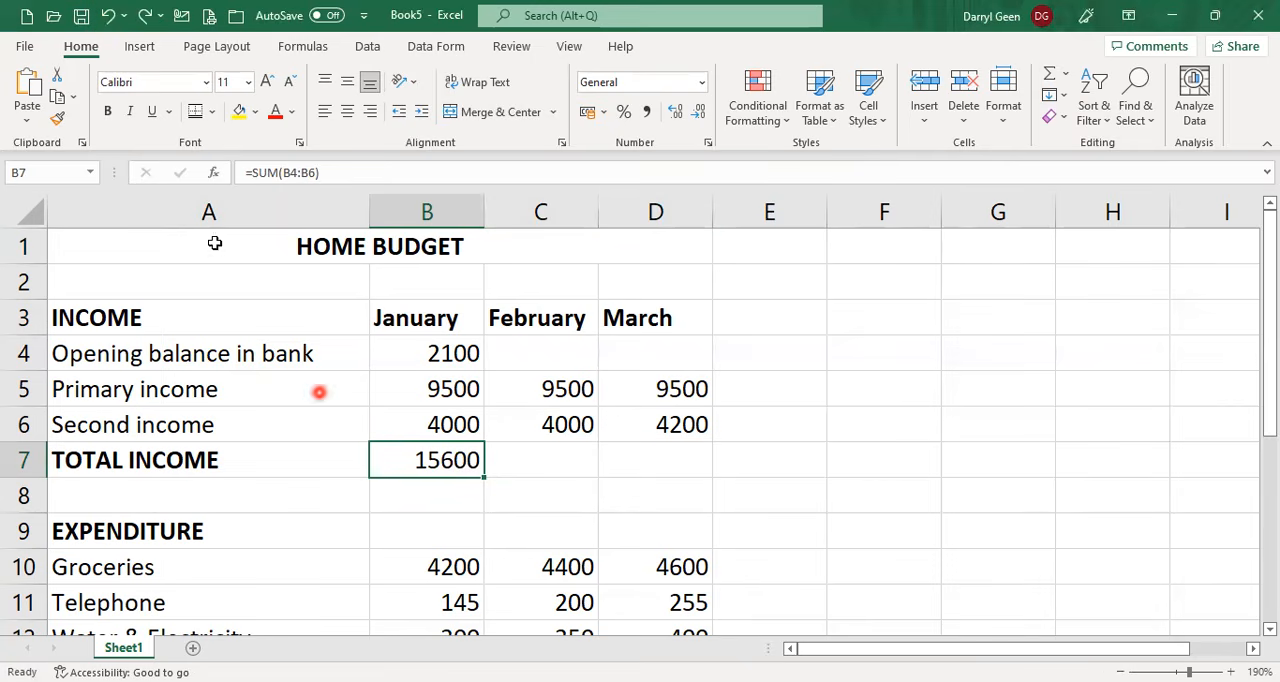
# Copy January's TOTAL INCOME formula from B7 and paste it into C7:D7 for February and March.
pyautogui.click(56, 100)
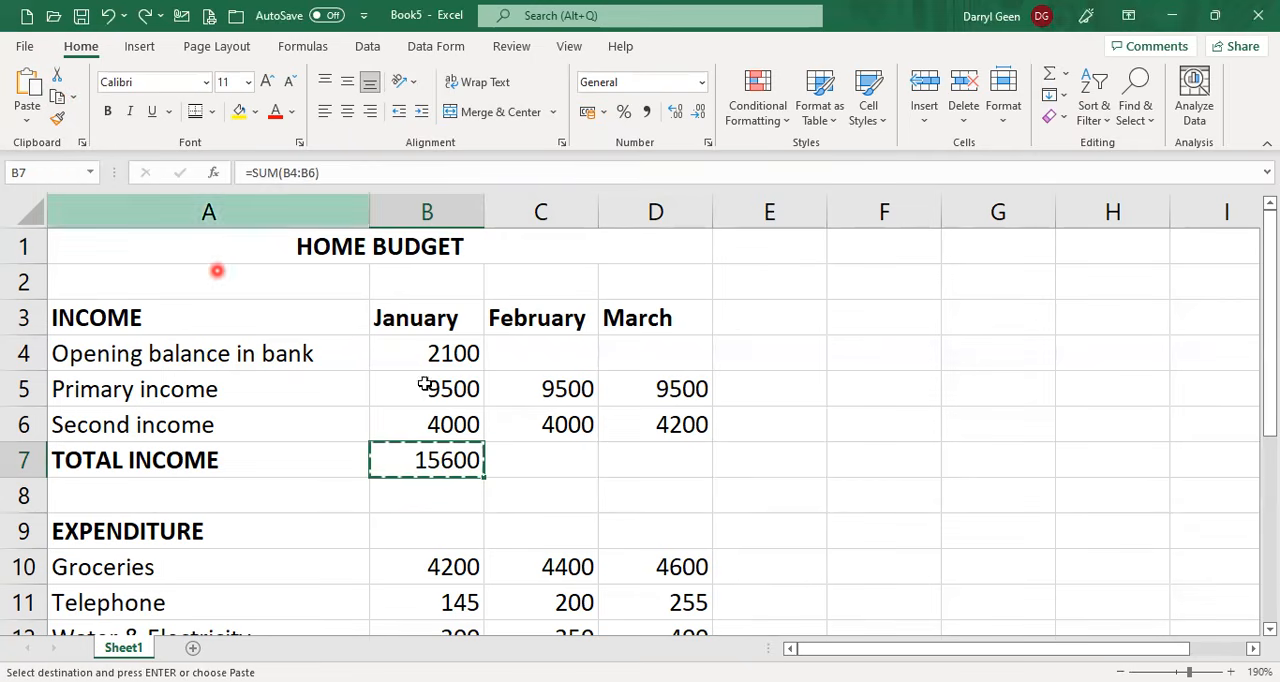
pyautogui.click(550, 463)
pyautogui.moveTo(550, 463); pyautogui.dragTo(660, 456)
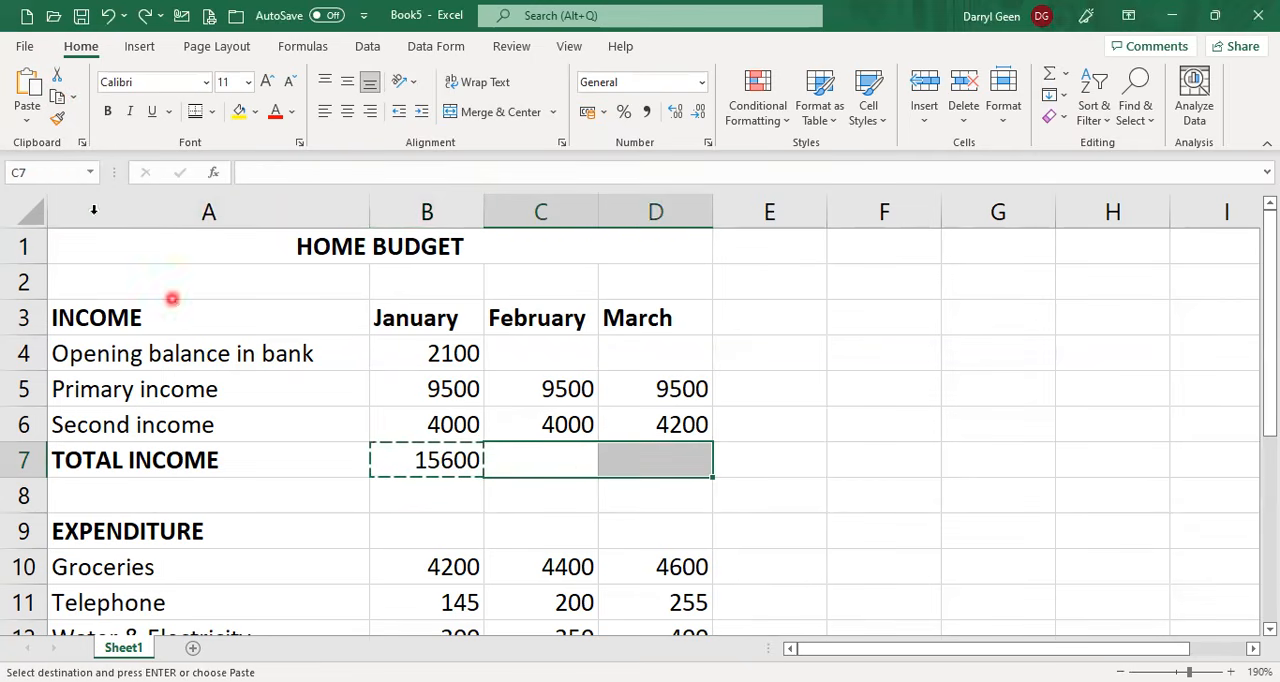
pyautogui.click(27, 88)
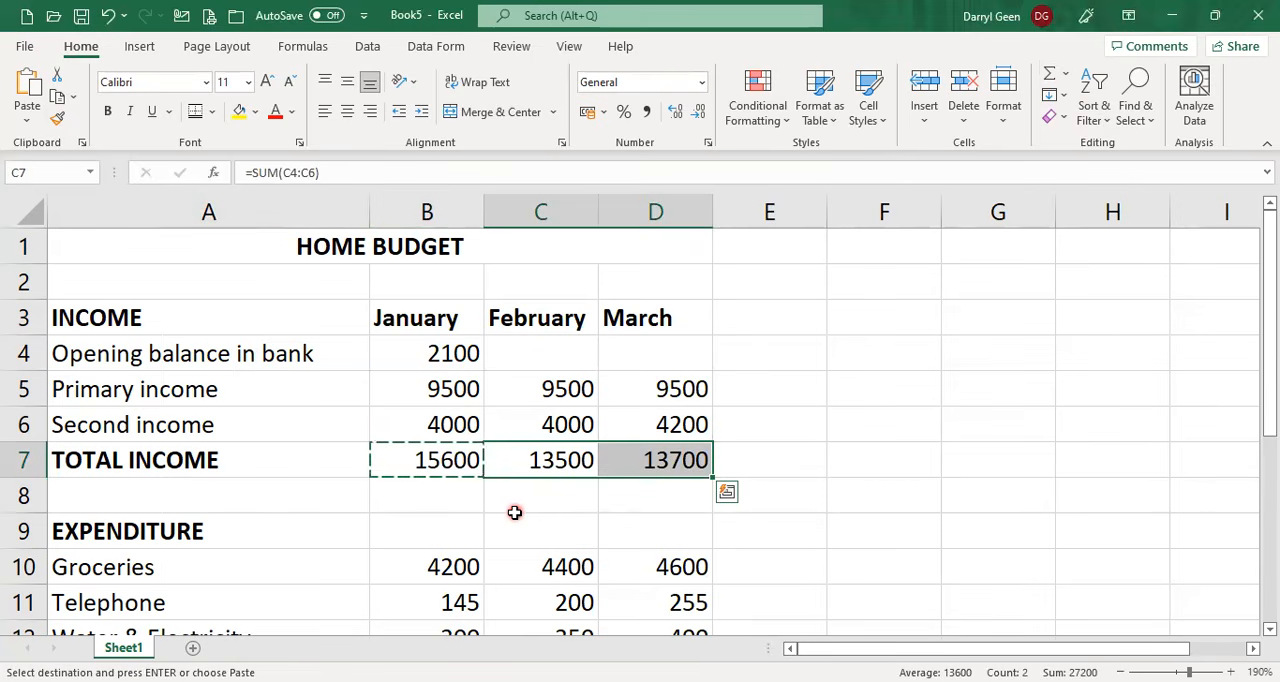
# Calculate January's TOTAL EXPENDITURE in B15 with AutoSum over B10:B14, and fill the formula across to D15.
pyautogui.scroll(-1, 514, 512)
pyautogui.scroll(-1, 500, 530)
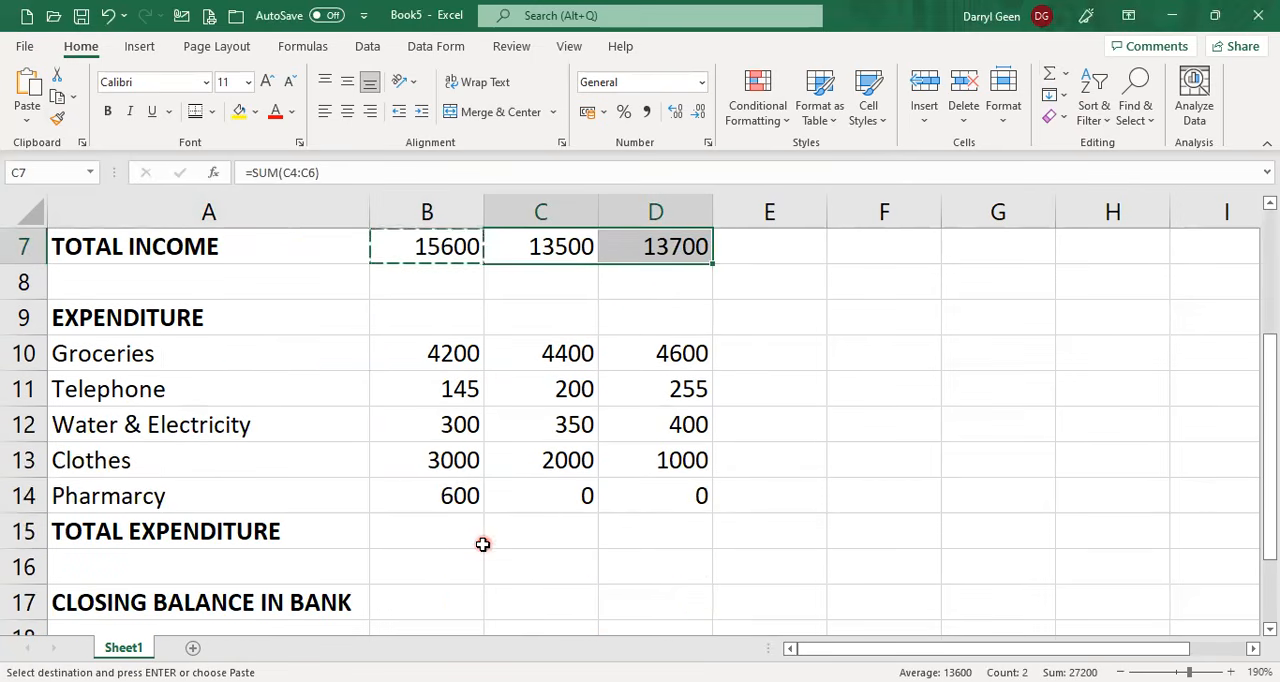
pyautogui.click(454, 537)
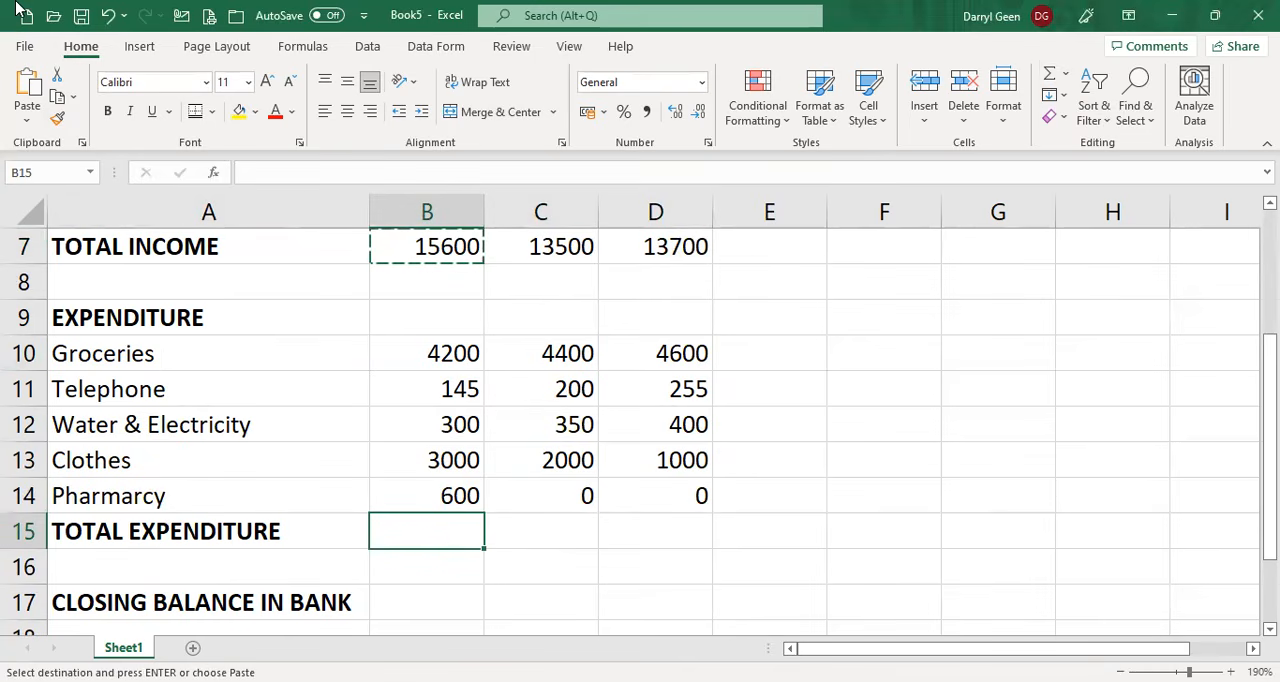
pyautogui.hotkey('alt', '=')
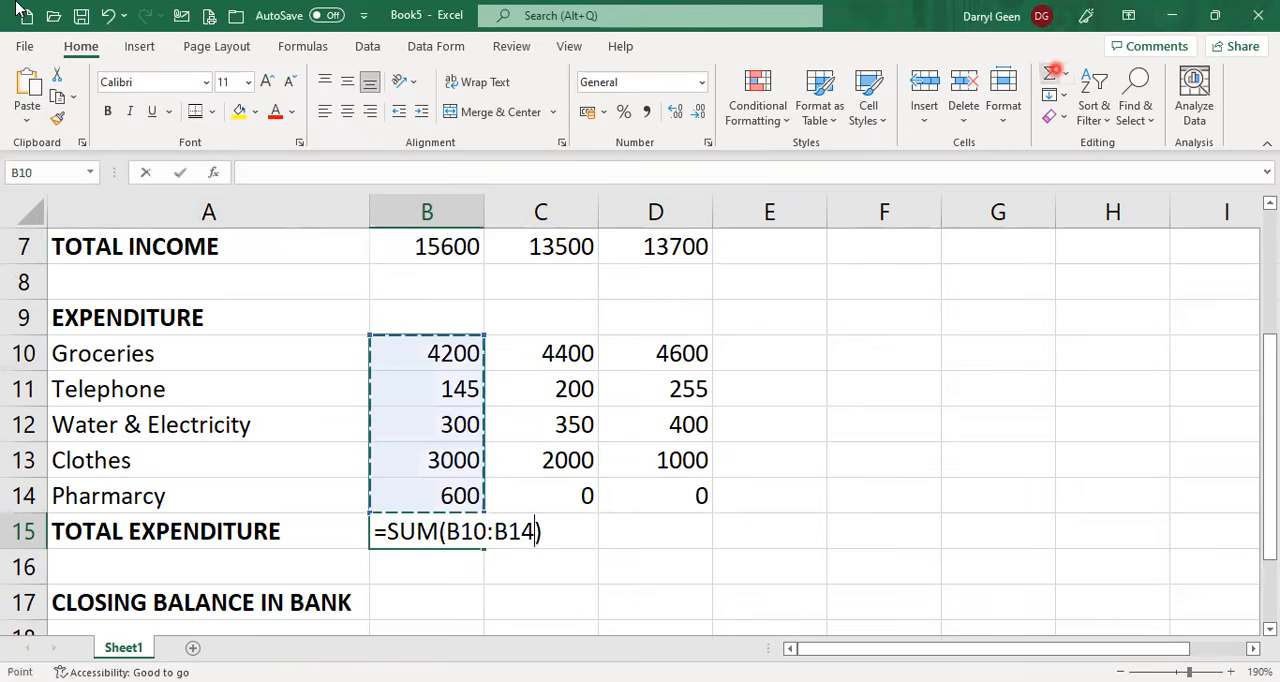
pyautogui.press('Return')
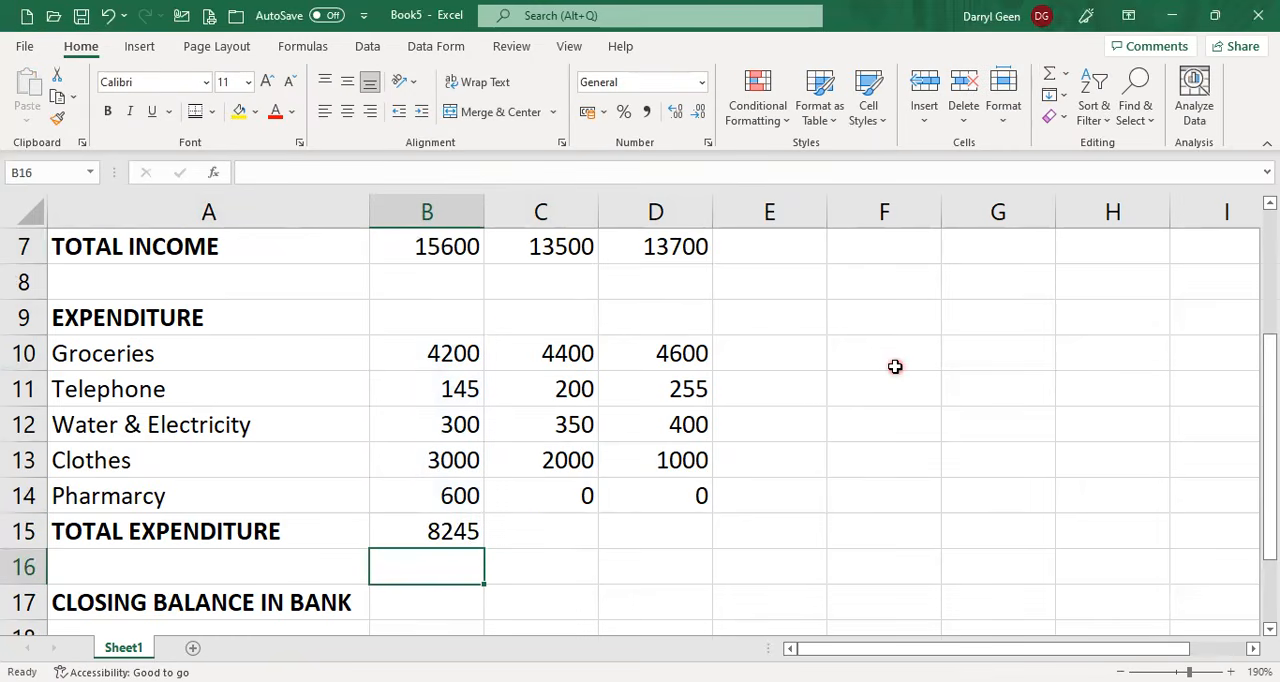
pyautogui.click(467, 531)
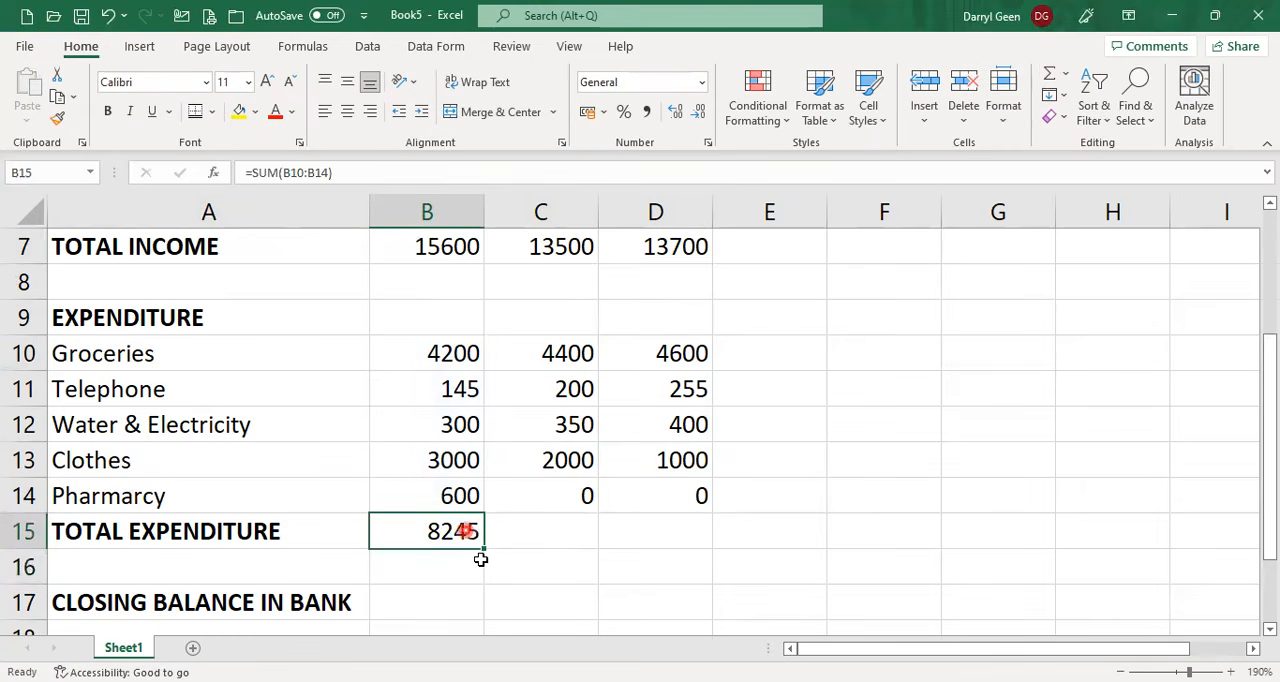
pyautogui.moveTo(485, 548); pyautogui.dragTo(690, 533)
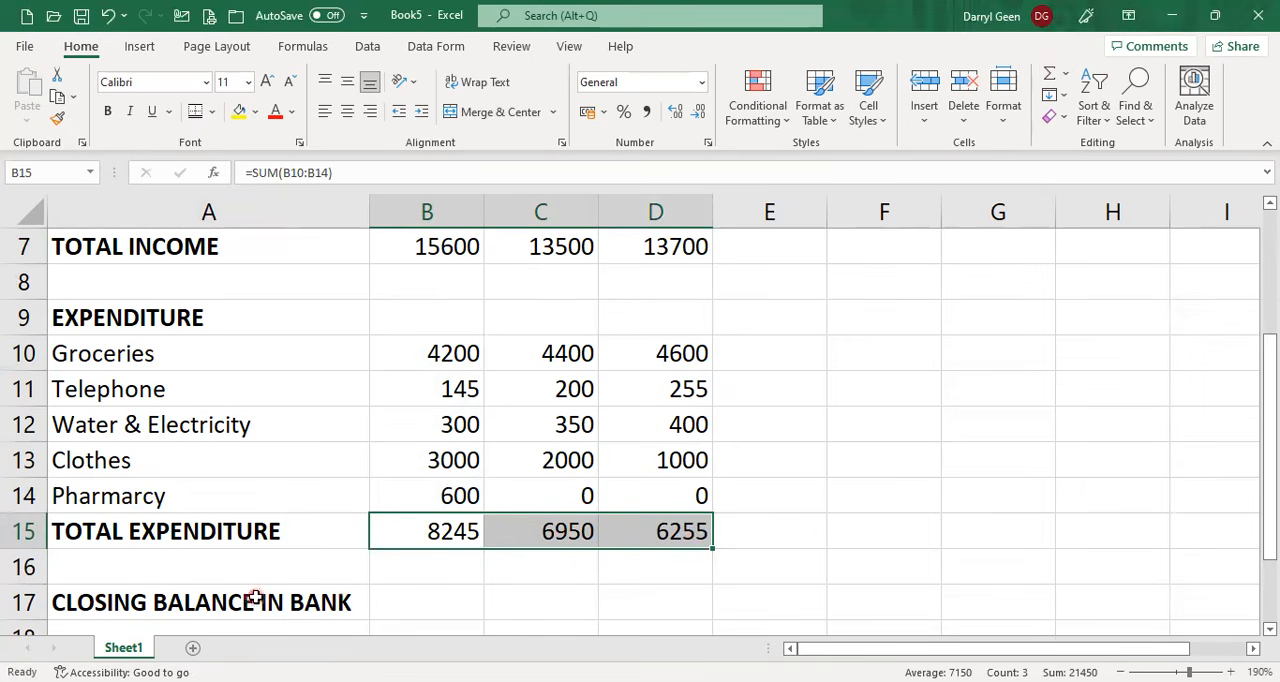
# Calculate January's CLOSING BALANCE IN BANK in B17 with the formula =B7-B15.
pyautogui.click(454, 600)
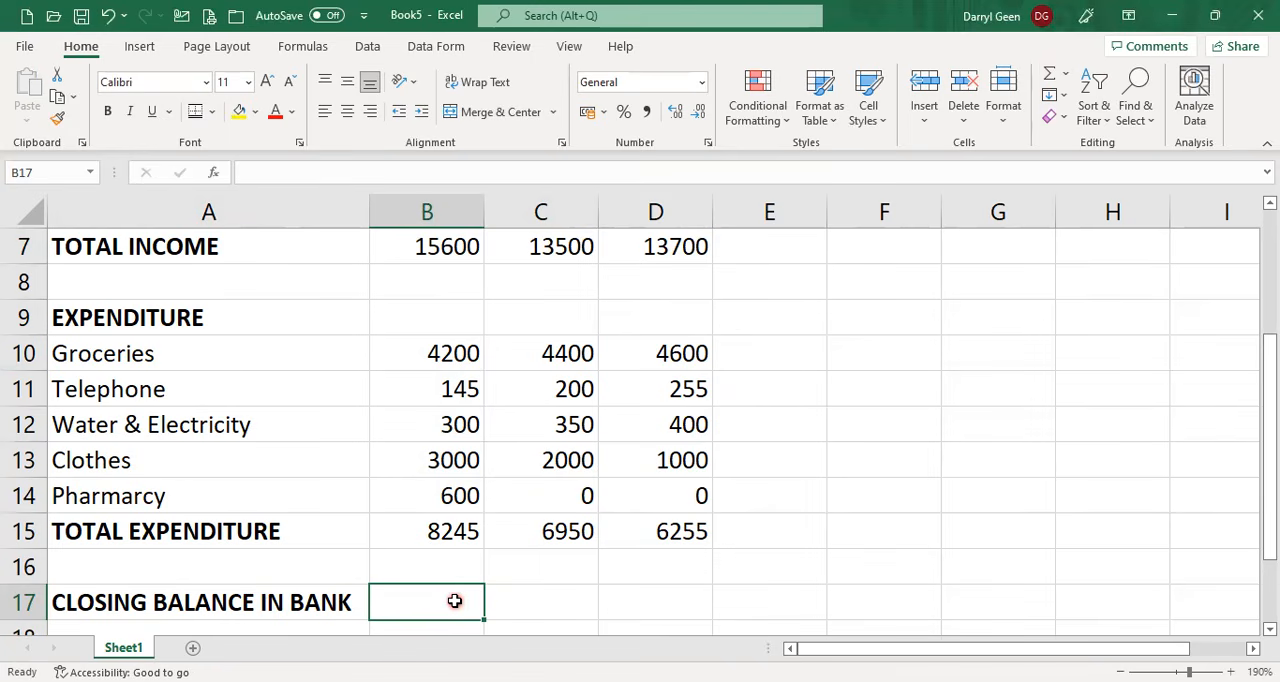
pyautogui.write('=')
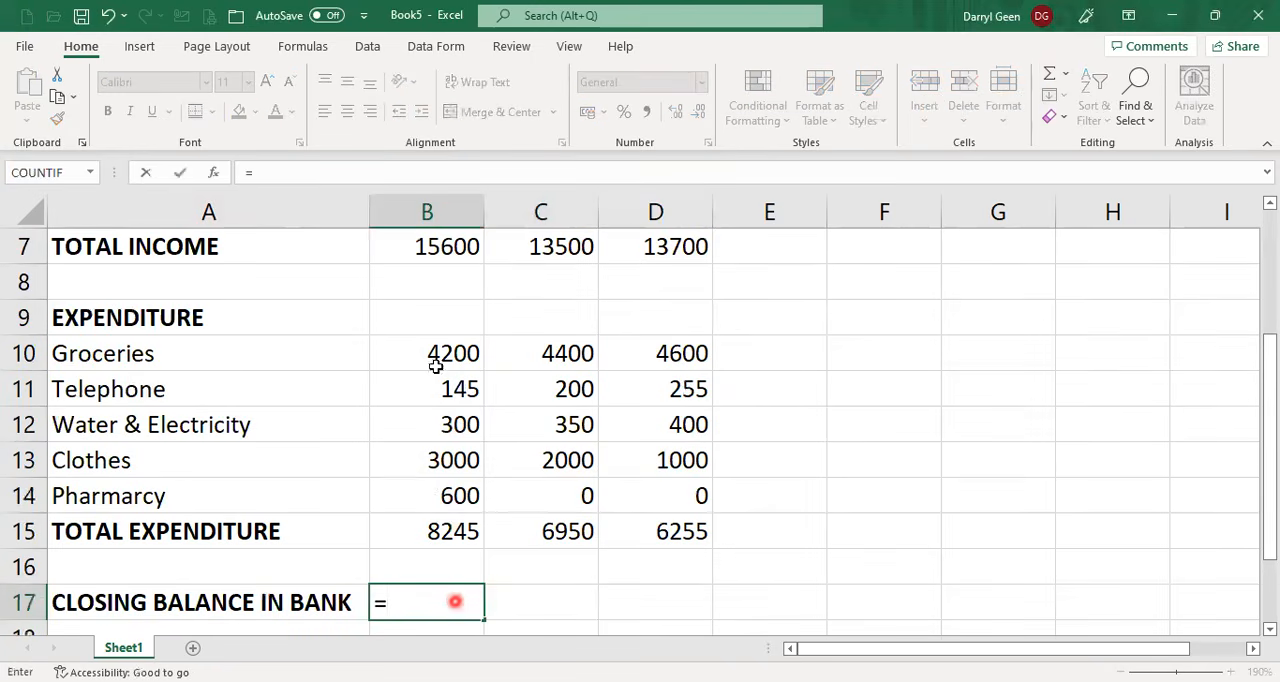
pyautogui.click(459, 240)
pyautogui.write('-')
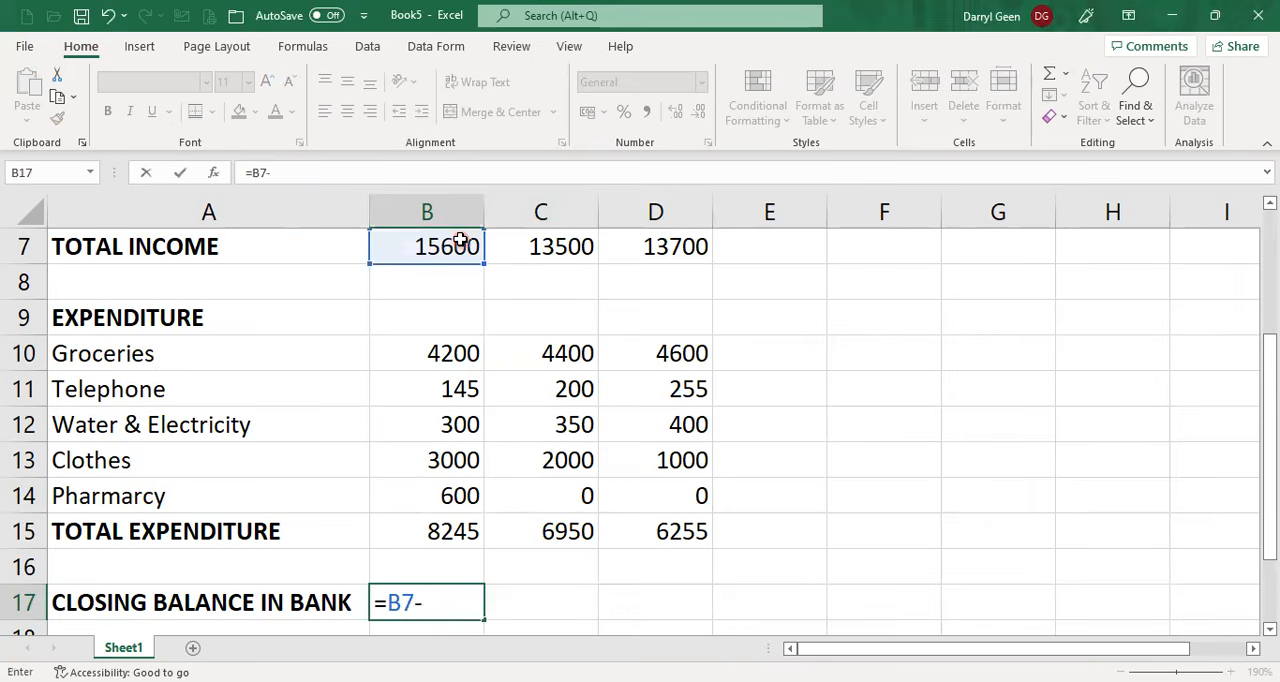
pyautogui.click(456, 534)
pyautogui.press('Return')
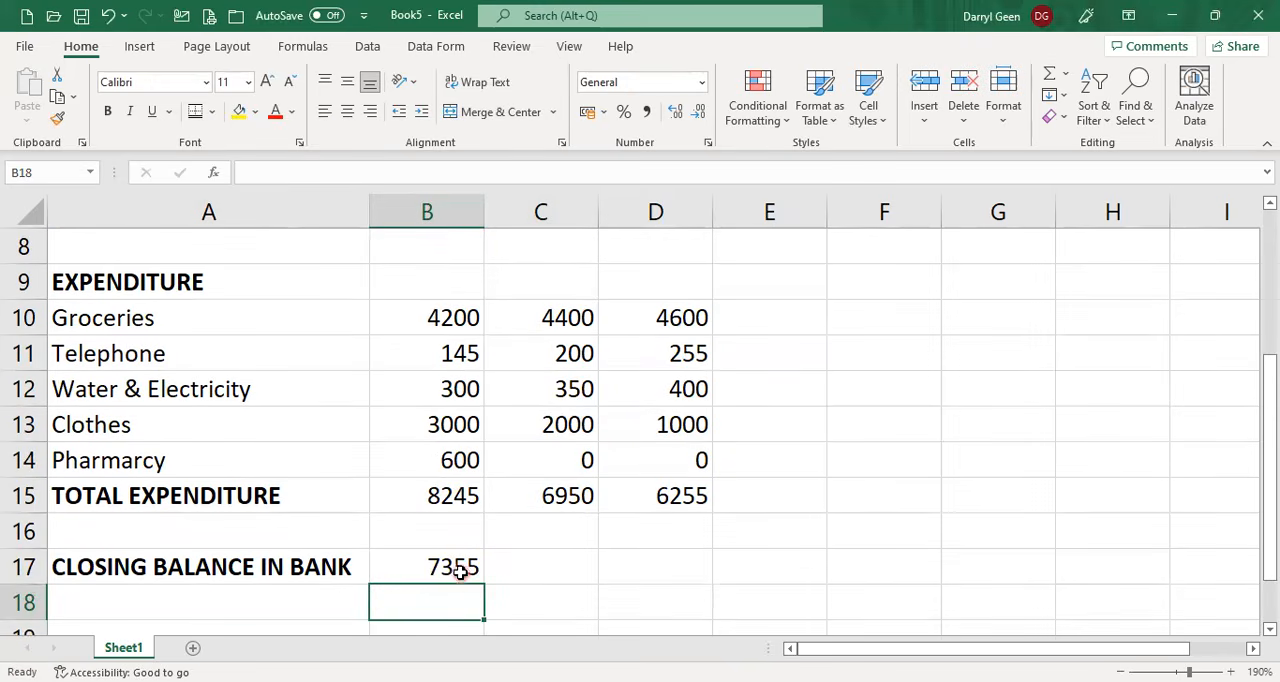
pyautogui.click(460, 570)
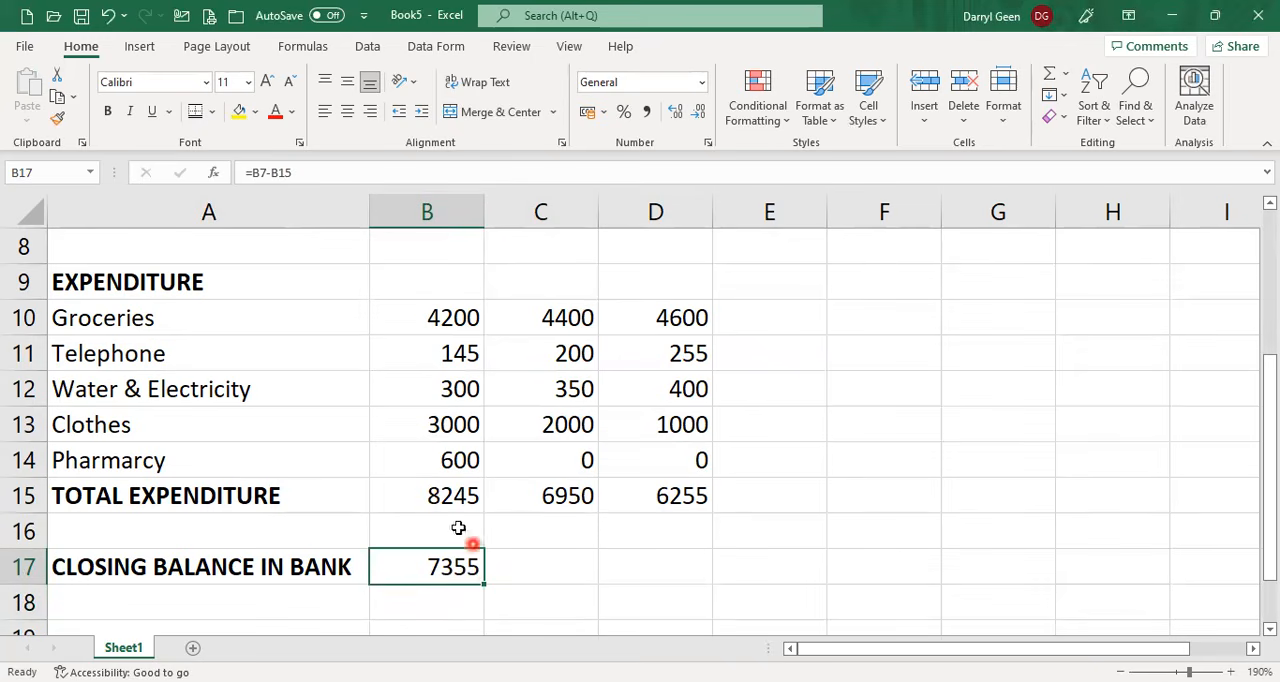
# Link February's opening balance in C4 to January's closing balance with the formula =B17.
pyautogui.scroll(2, 751, 531)
pyautogui.scroll(1, 751, 531)
pyautogui.click(584, 347)
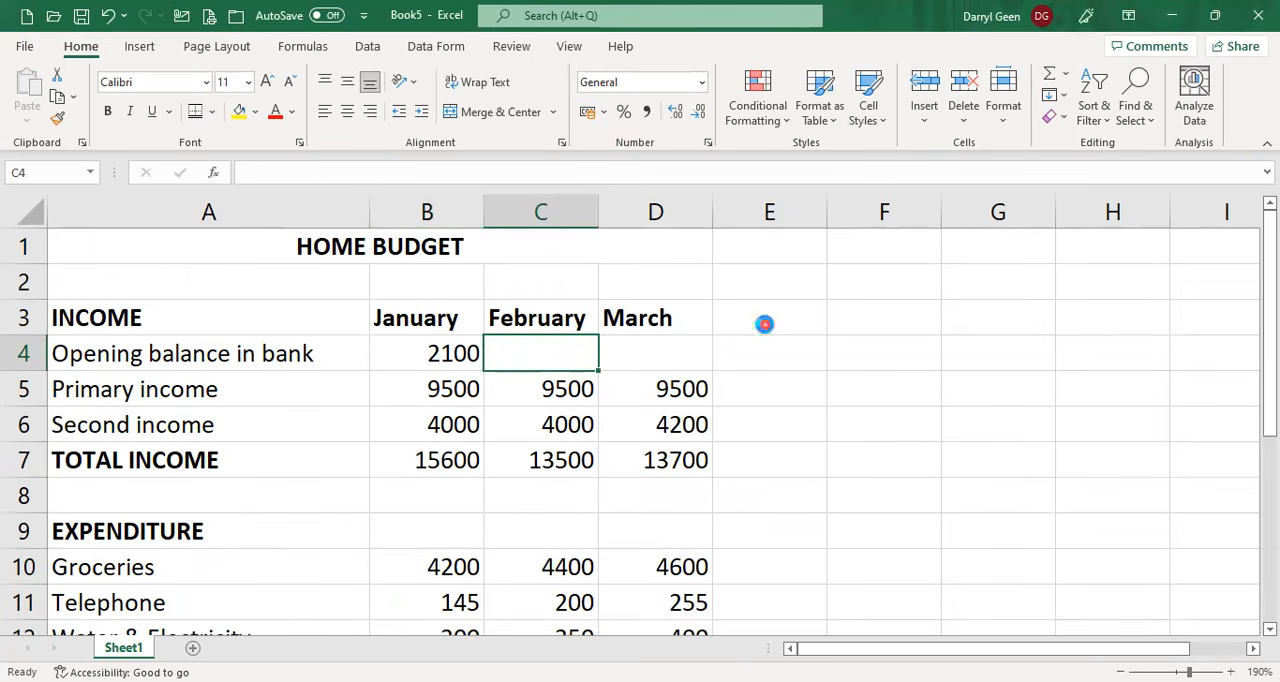
pyautogui.scroll(-3, 765, 325)
pyautogui.scroll(-2, 765, 325)
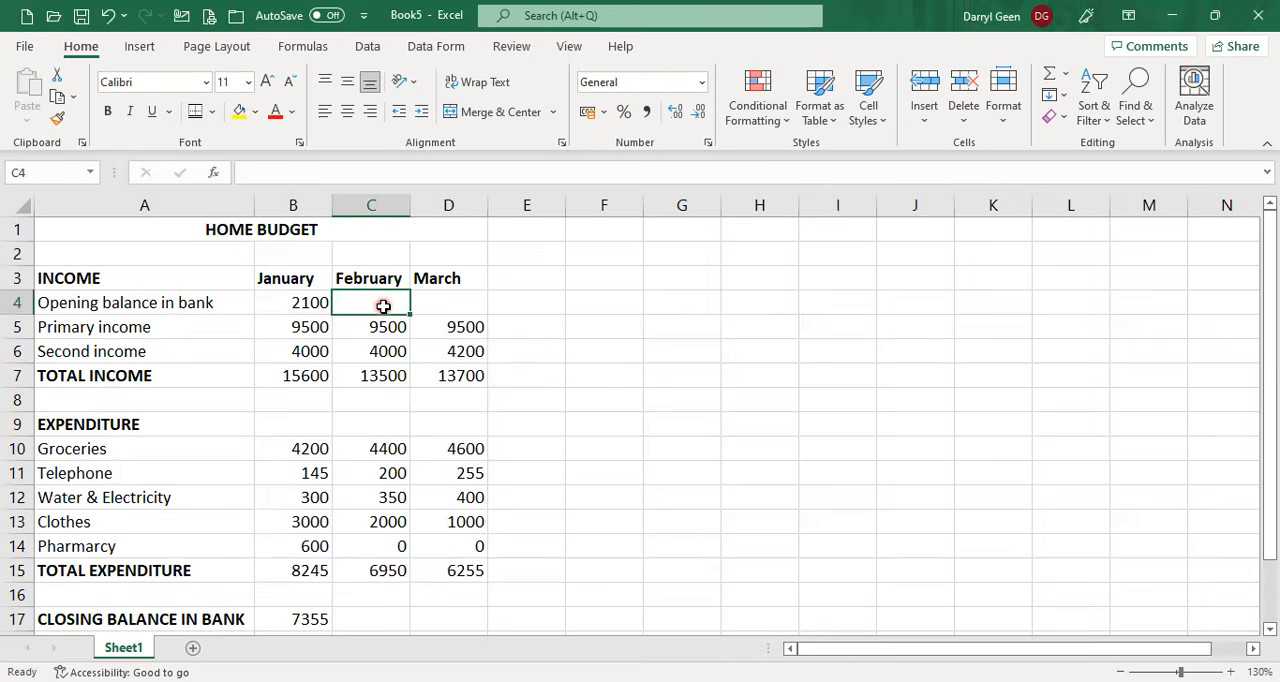
pyautogui.write('=')
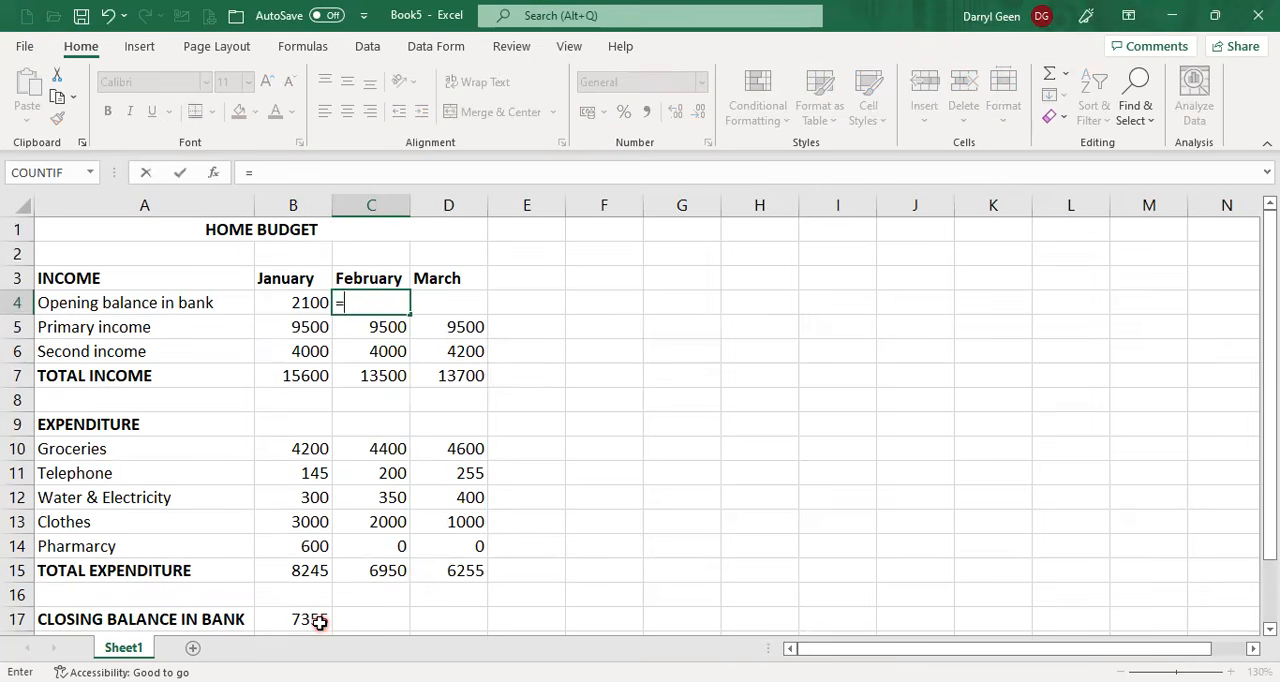
pyautogui.click(319, 622)
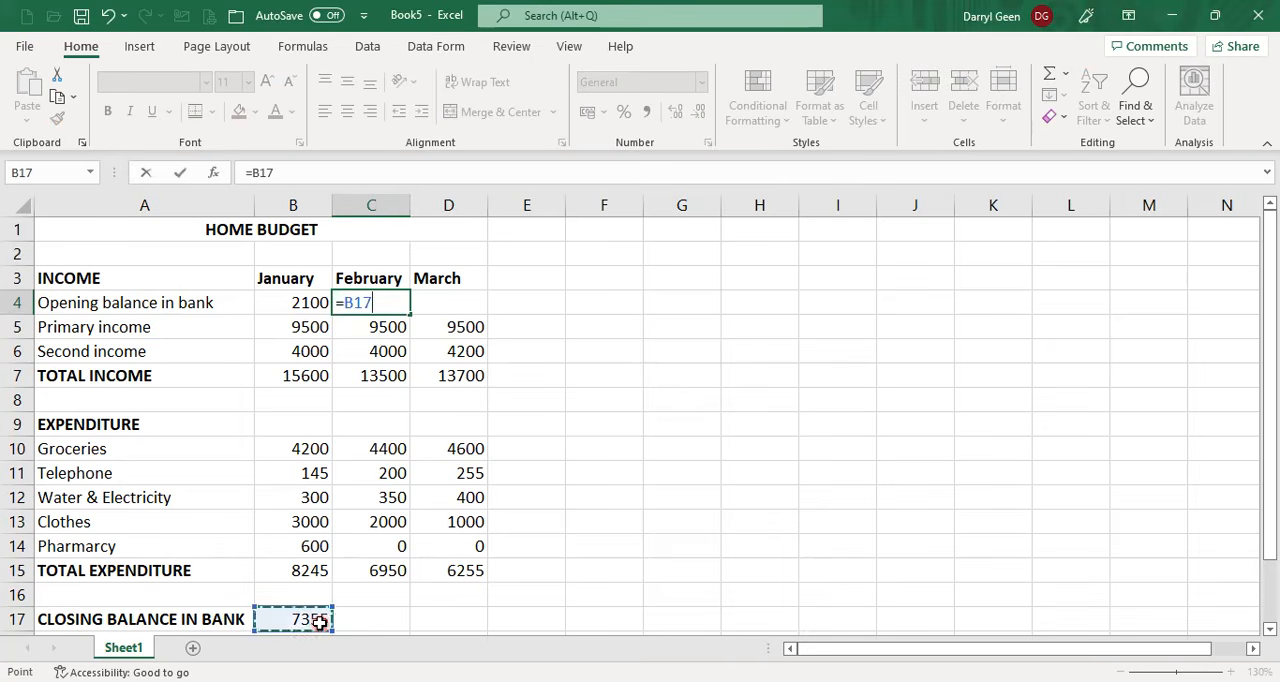
pyautogui.press('Return')
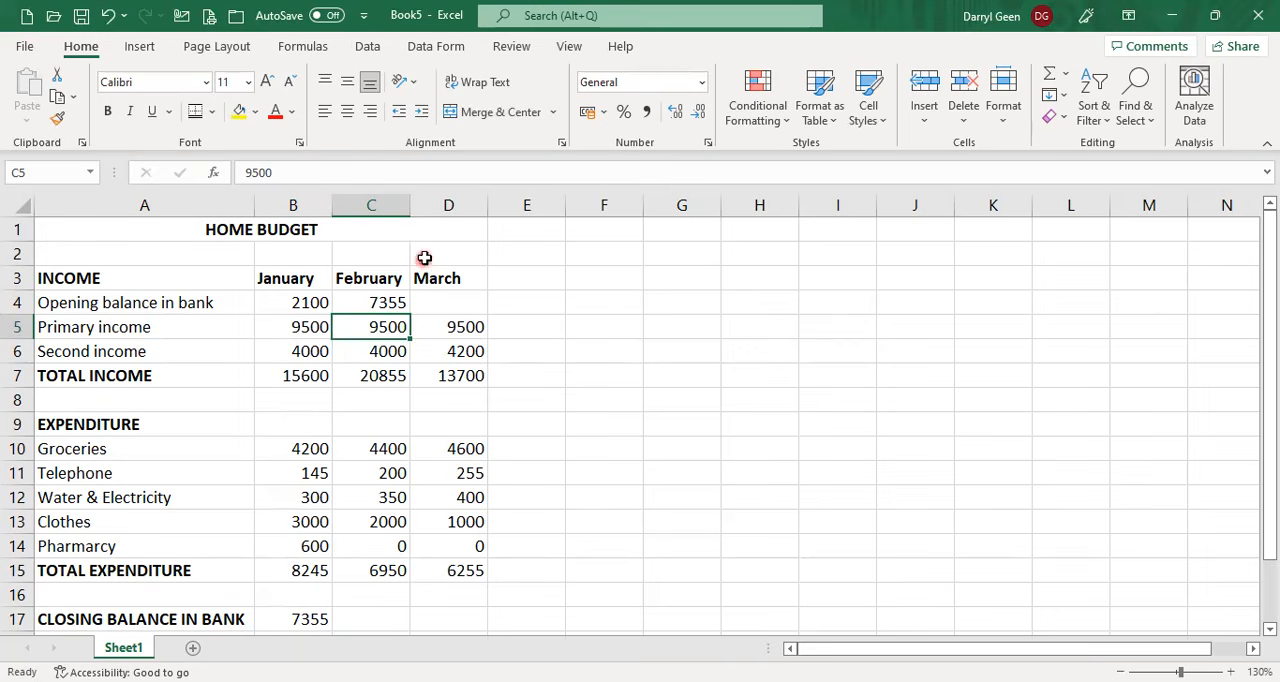
# Fill February's opening balance formula from C4 across to D4 for March.
pyautogui.click(382, 300)
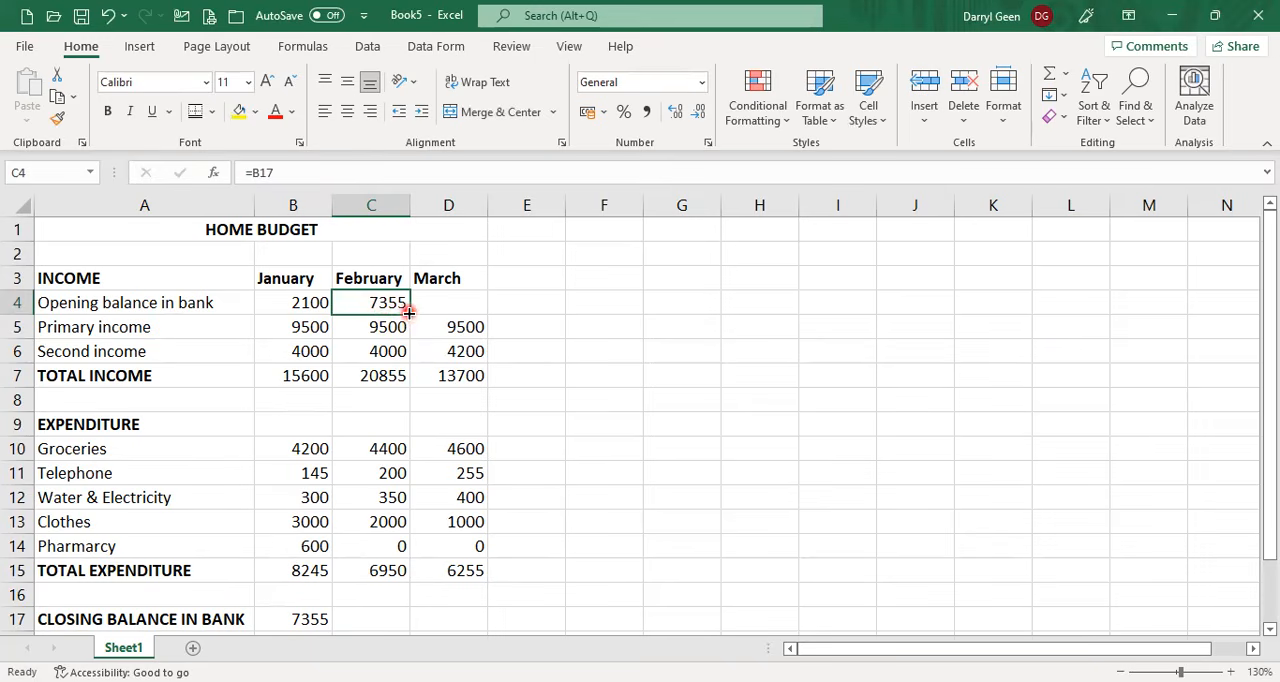
pyautogui.moveTo(409, 312); pyautogui.dragTo(463, 303)
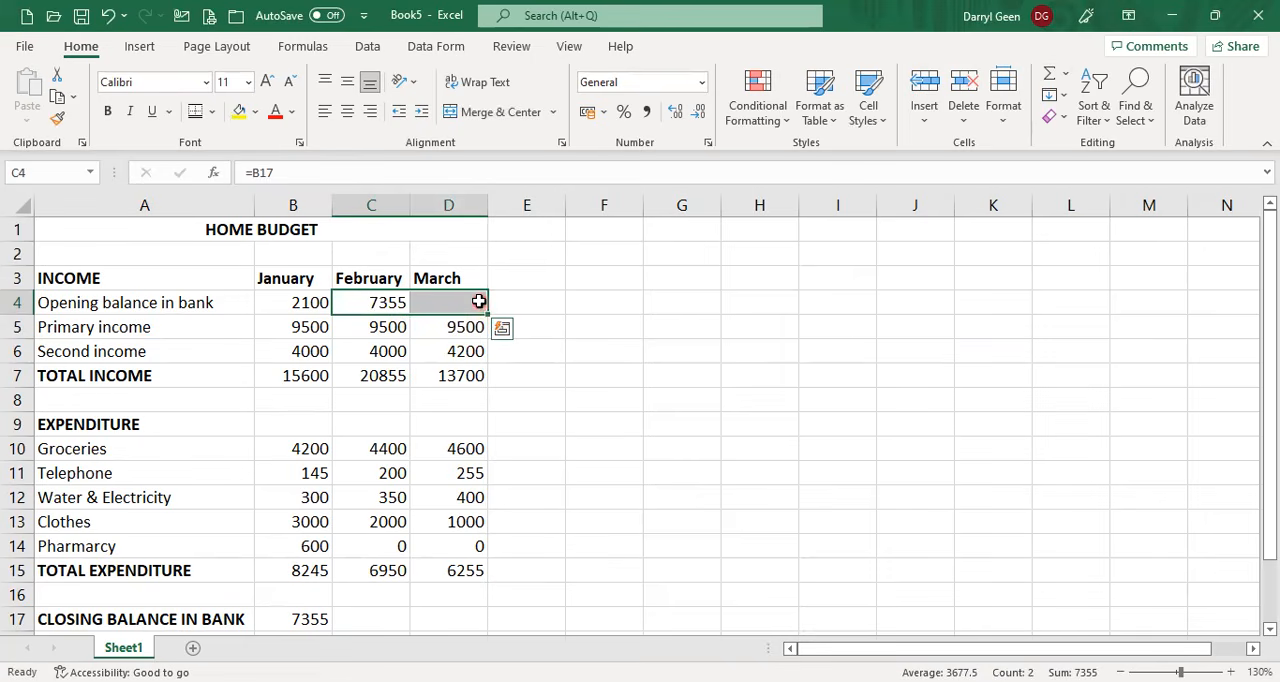
pyautogui.click(479, 301)
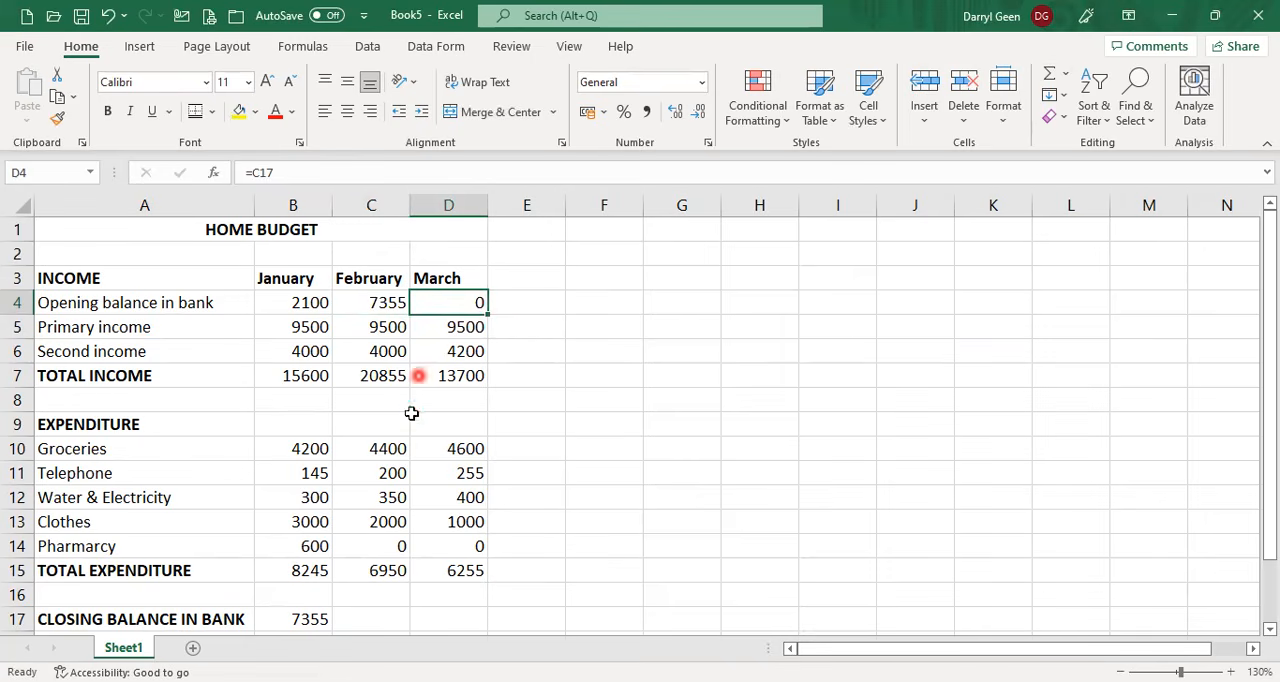
# Fill January's closing balance formula from B17 across to D17 for February and March.
pyautogui.click(389, 626)
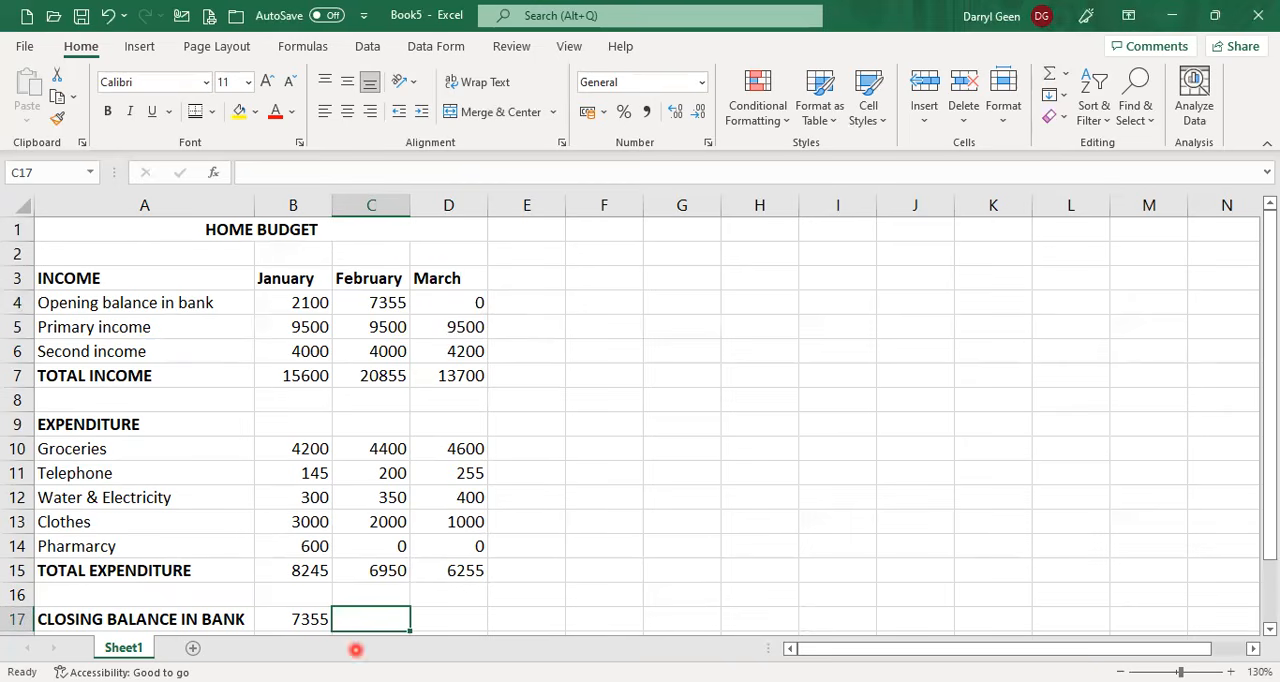
pyautogui.click(280, 622)
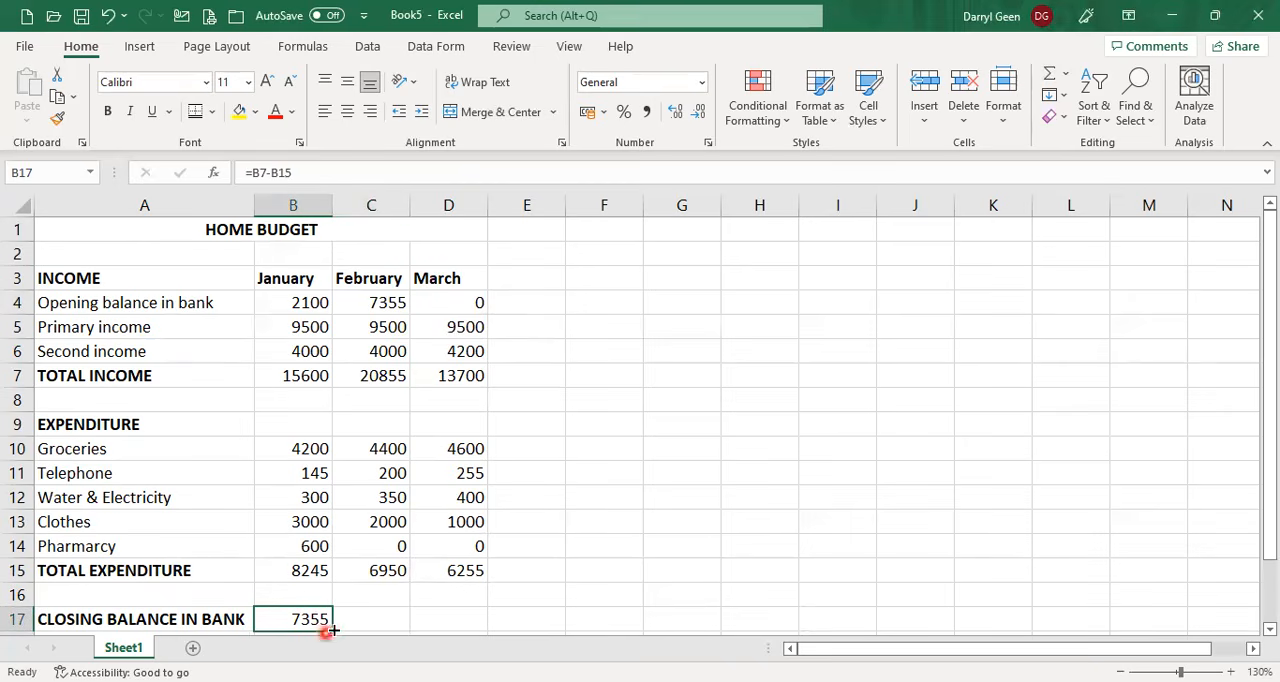
pyautogui.moveTo(334, 629); pyautogui.dragTo(457, 631)
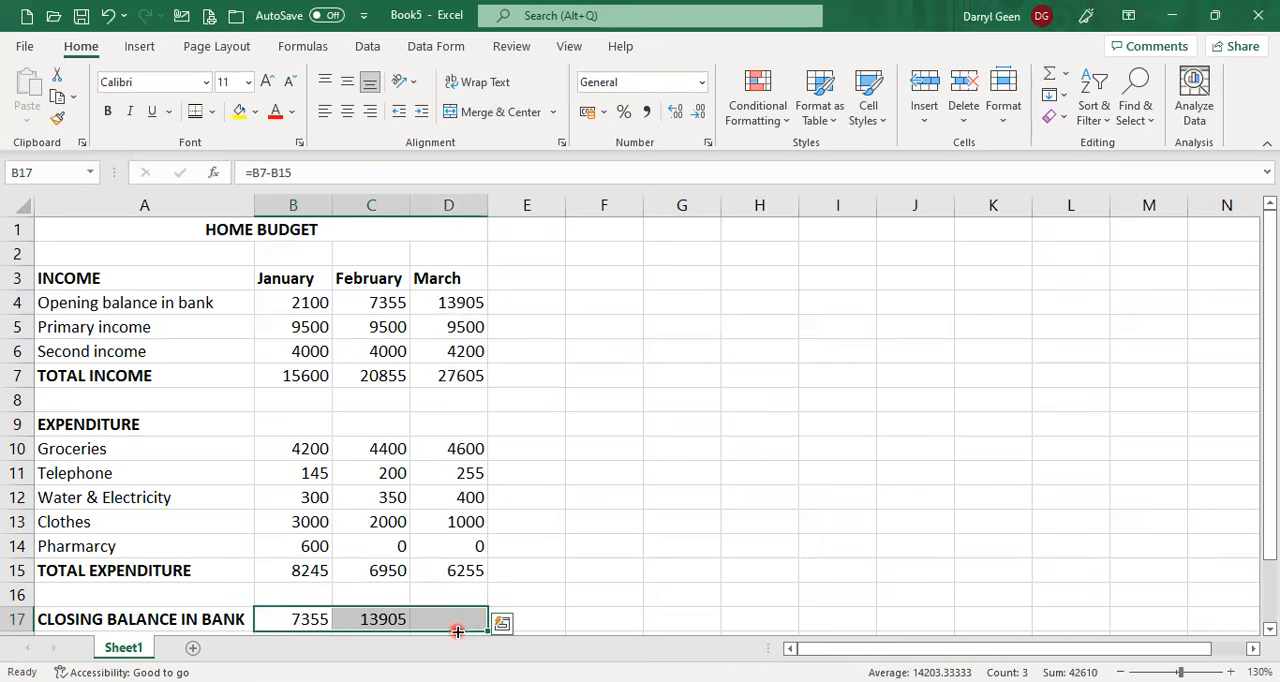
pyautogui.click(394, 619)
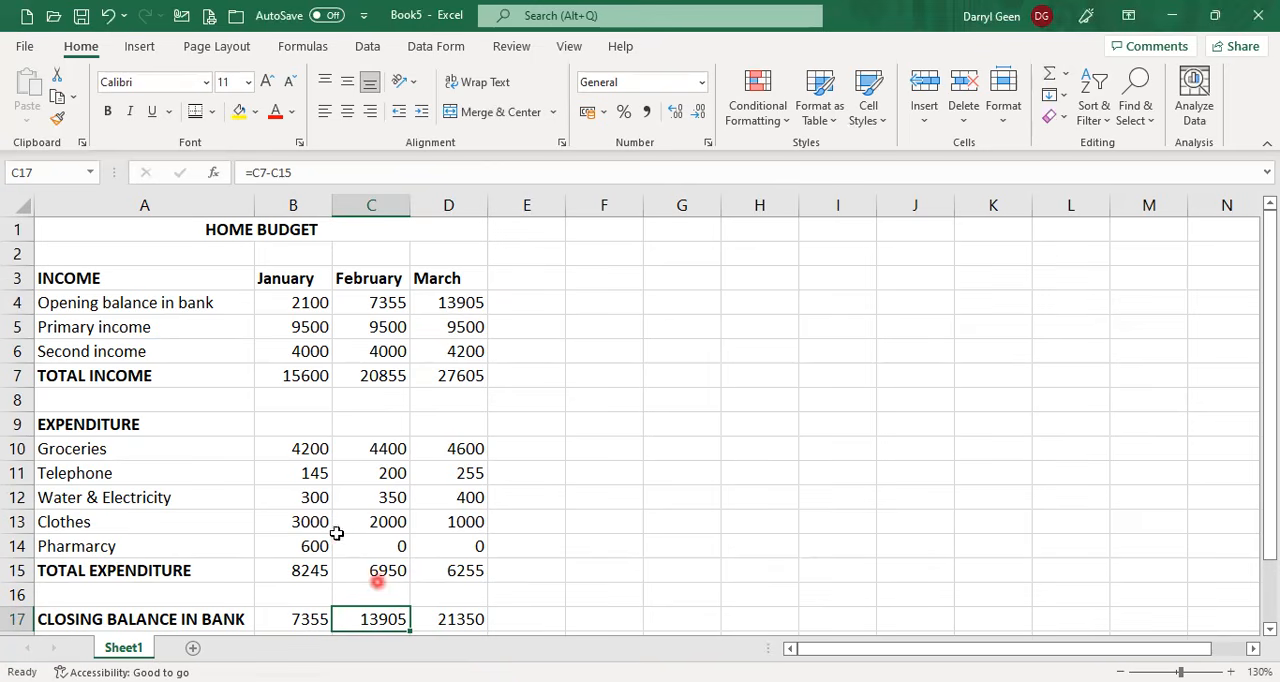
# Format all the budget amounts in B4:D17 as Currency.
pyautogui.moveTo(286, 303); pyautogui.dragTo(475, 621)
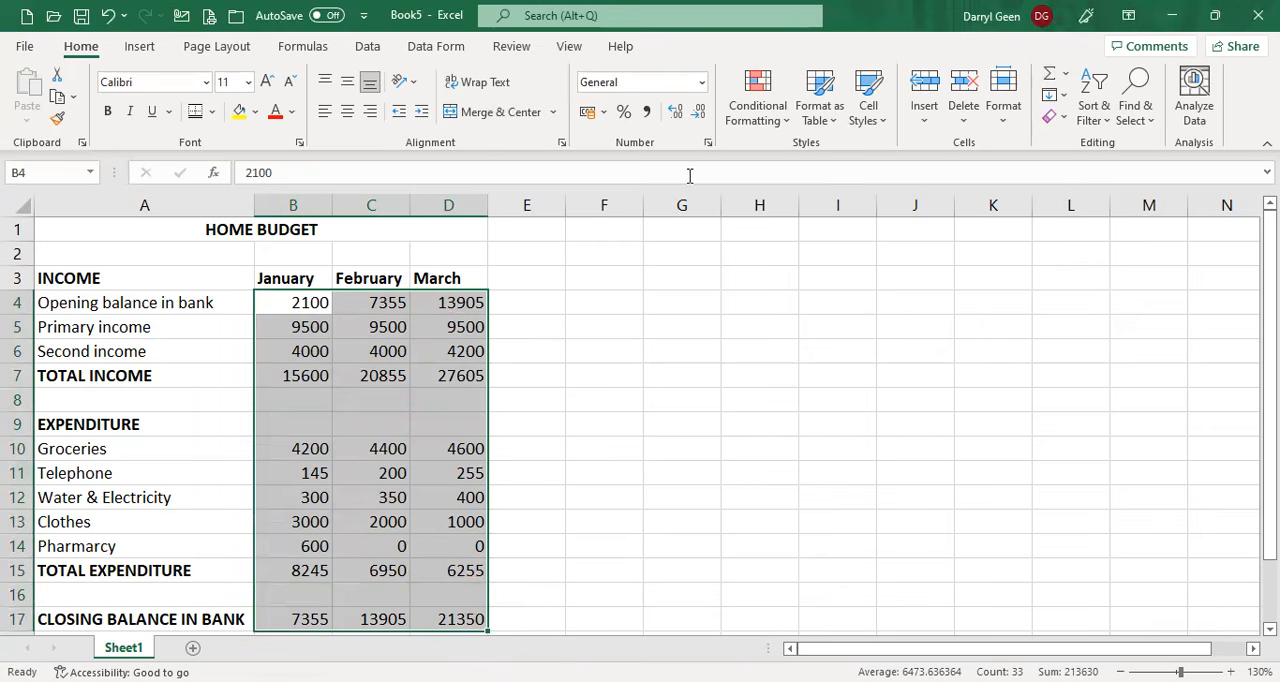
pyautogui.click(710, 145)
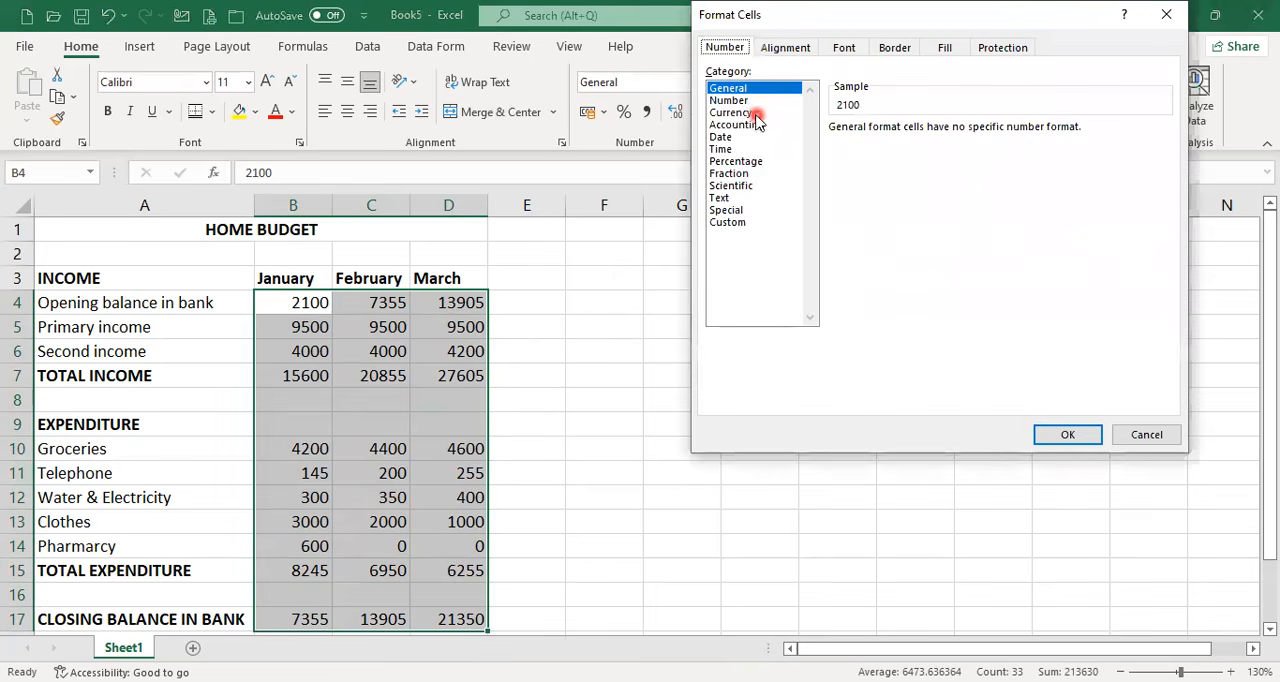
pyautogui.click(755, 116)
pyautogui.click(1066, 434)
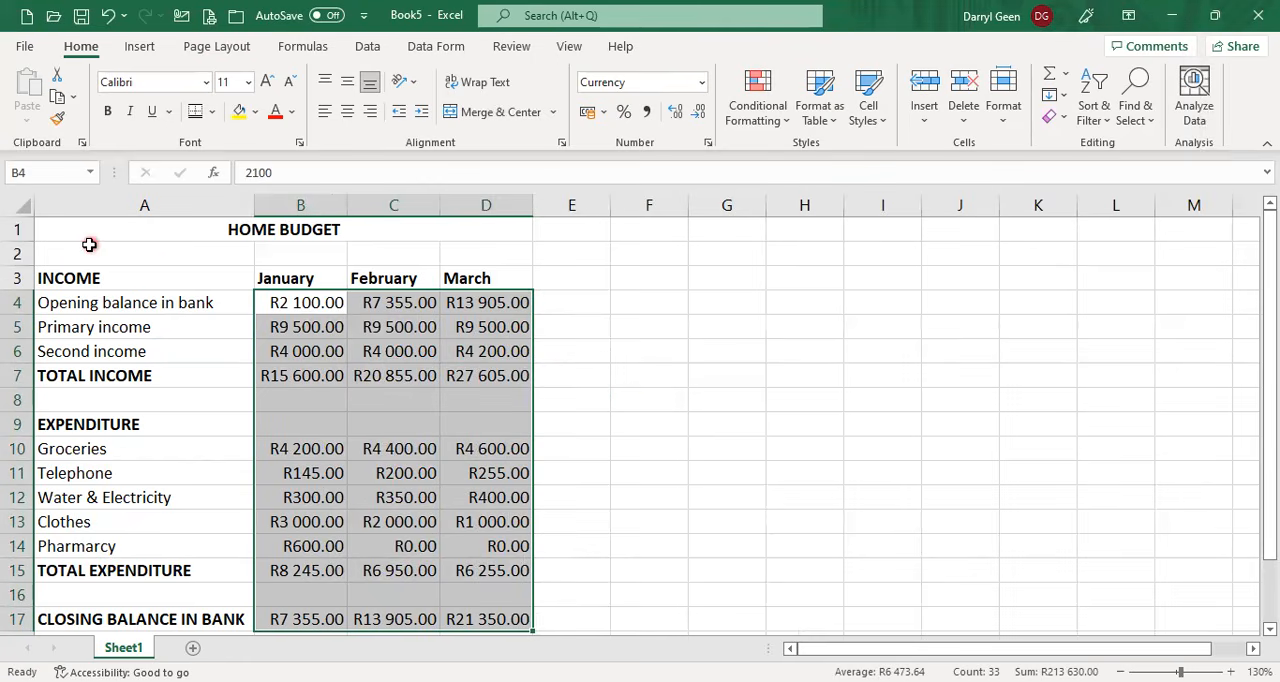
# Fill the HOME BUDGET title and the blank row below it, A1:D2, with standard yellow.
pyautogui.moveTo(84, 233); pyautogui.dragTo(323, 254)
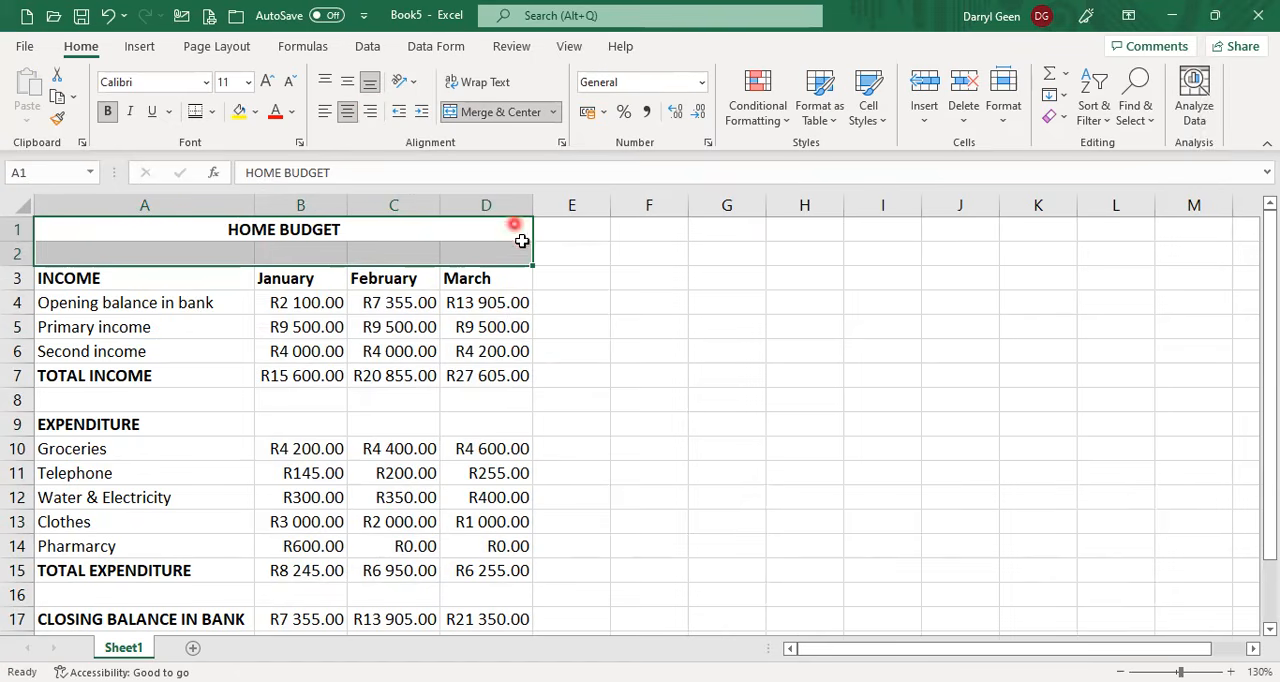
pyautogui.click(256, 112)
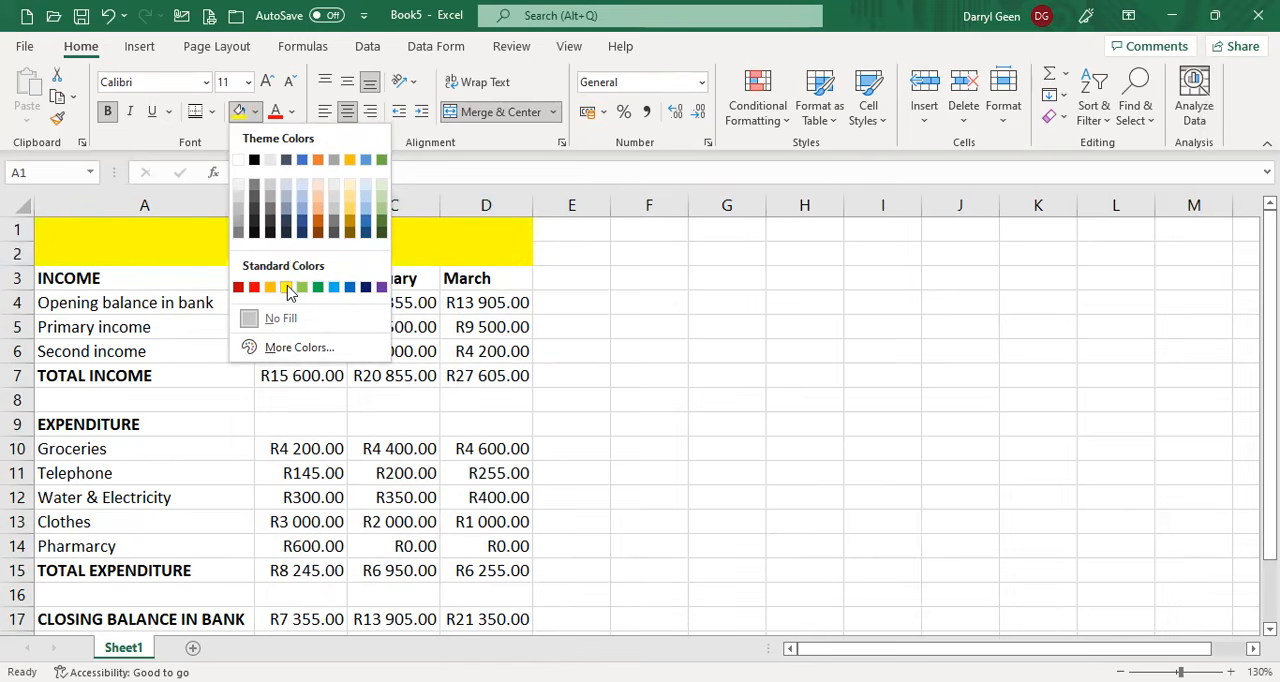
pyautogui.click(100, 282)
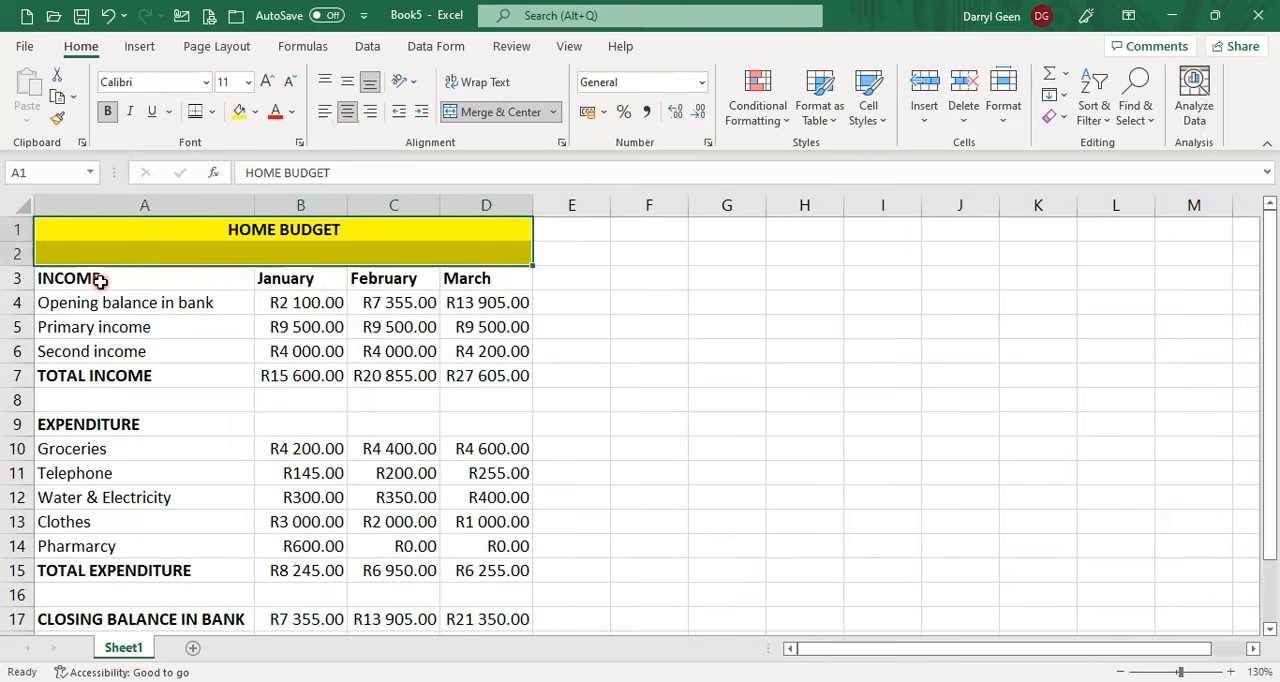
# Fill the income section A3:D7 with the lightest green theme color.
pyautogui.moveTo(100, 282); pyautogui.dragTo(523, 367)
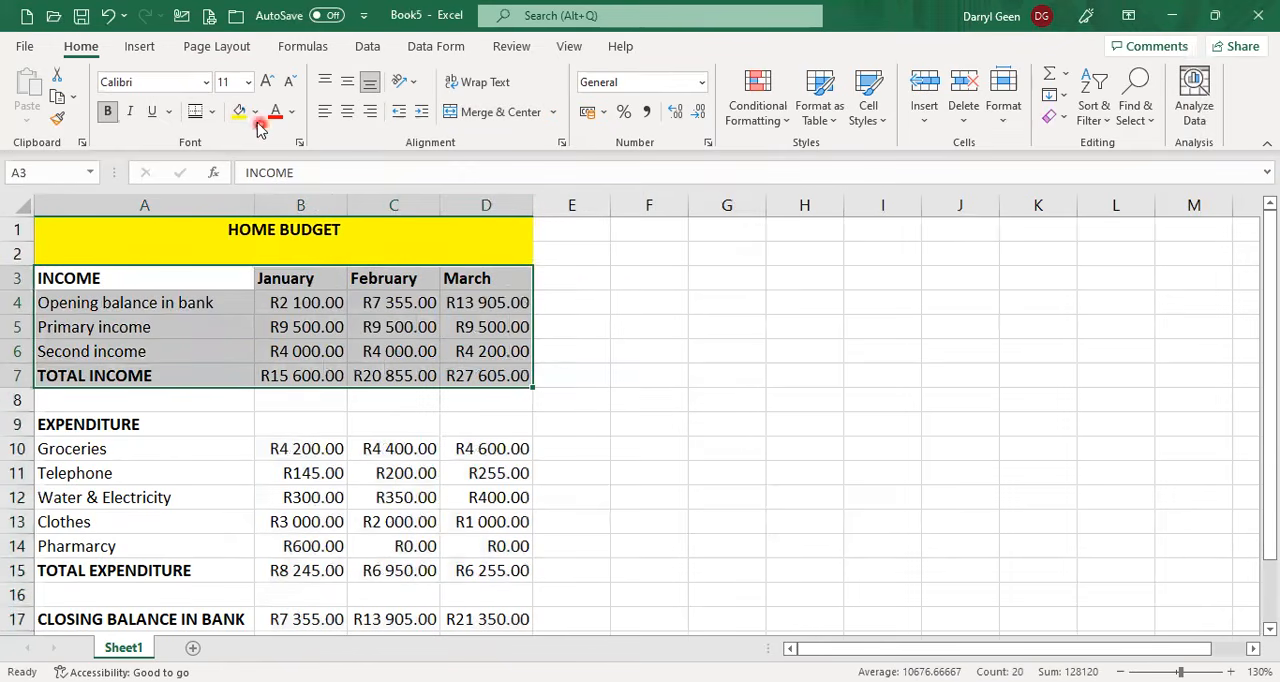
pyautogui.click(385, 188)
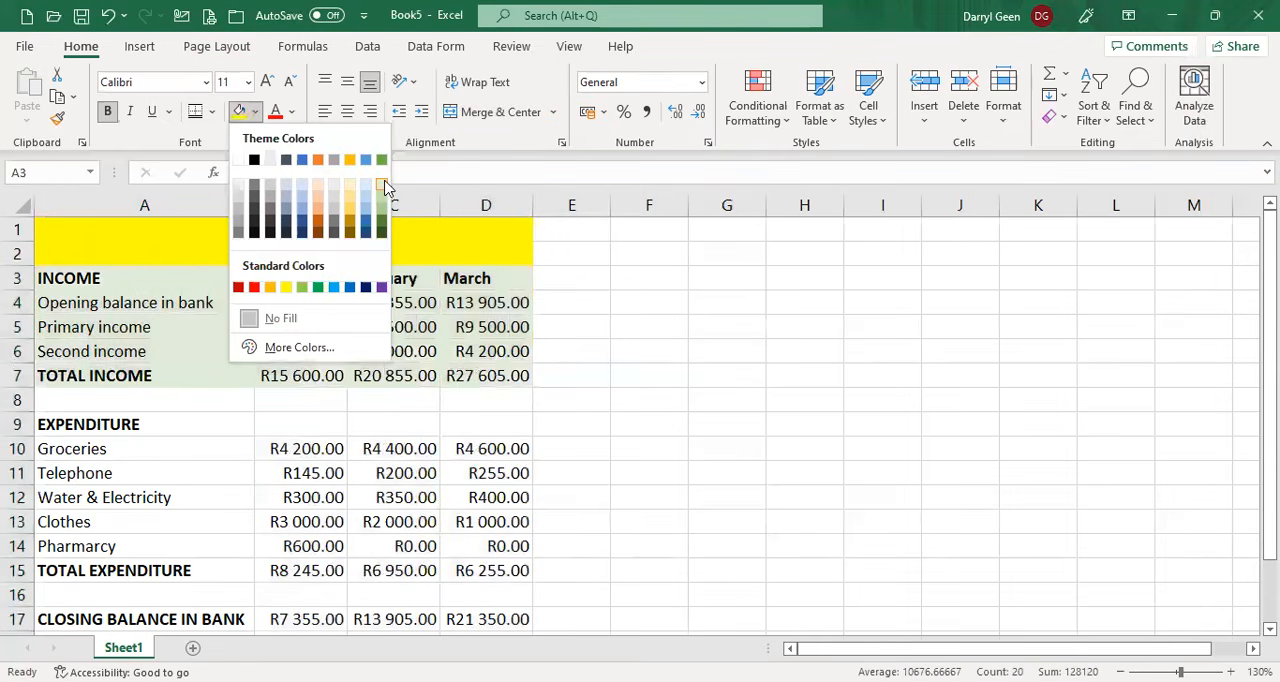
# Fill the blank row A8:D8 with standard yellow and the expenditure section A9:D15 with the lightest orange theme color.
pyautogui.moveTo(123, 418); pyautogui.dragTo(15, 400)
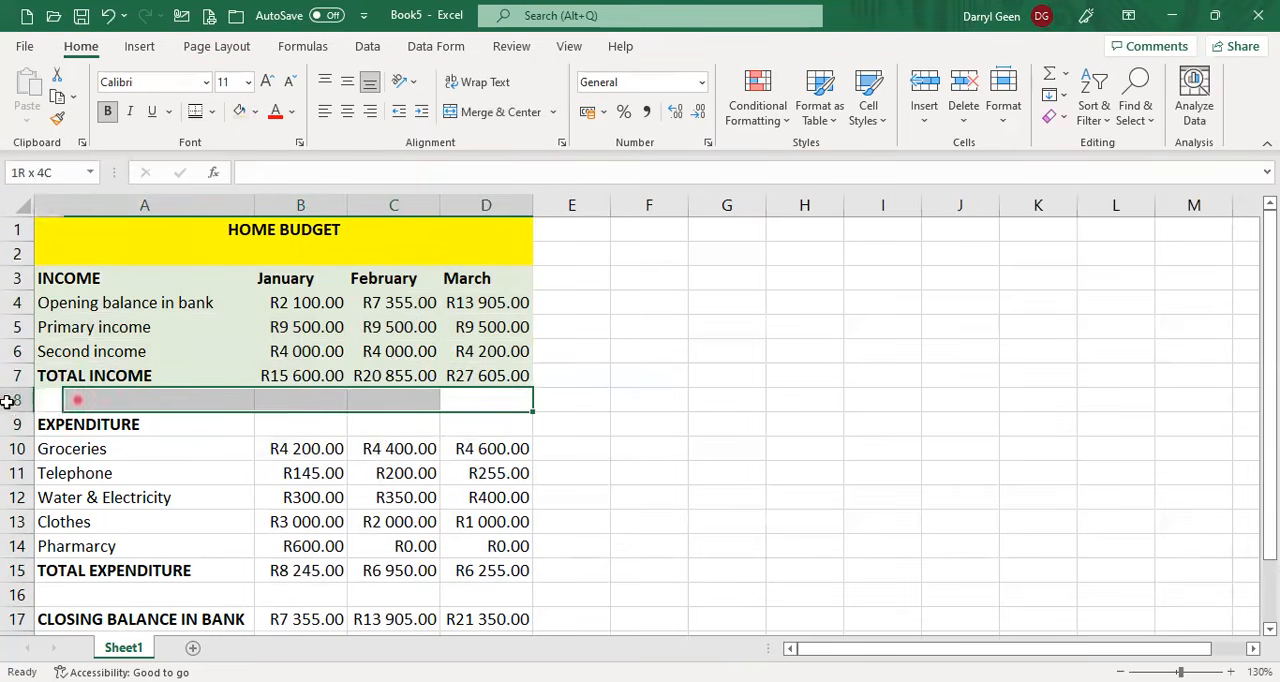
pyautogui.click(255, 117)
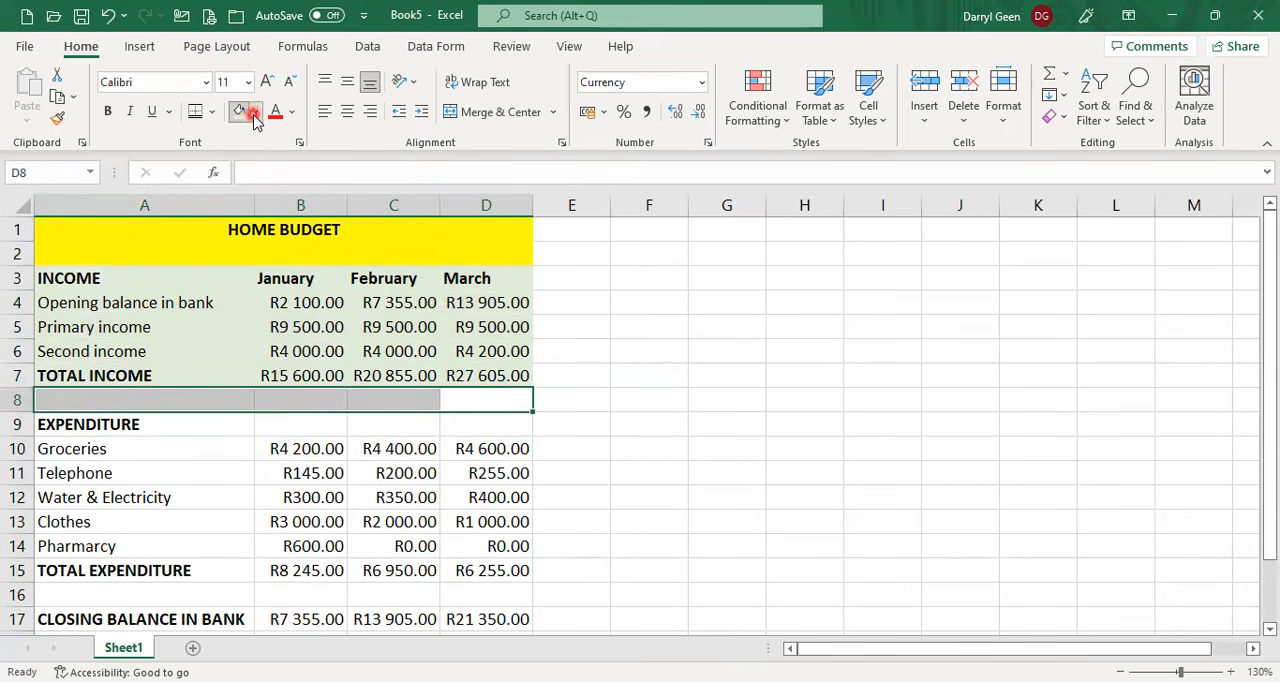
pyautogui.click(287, 285)
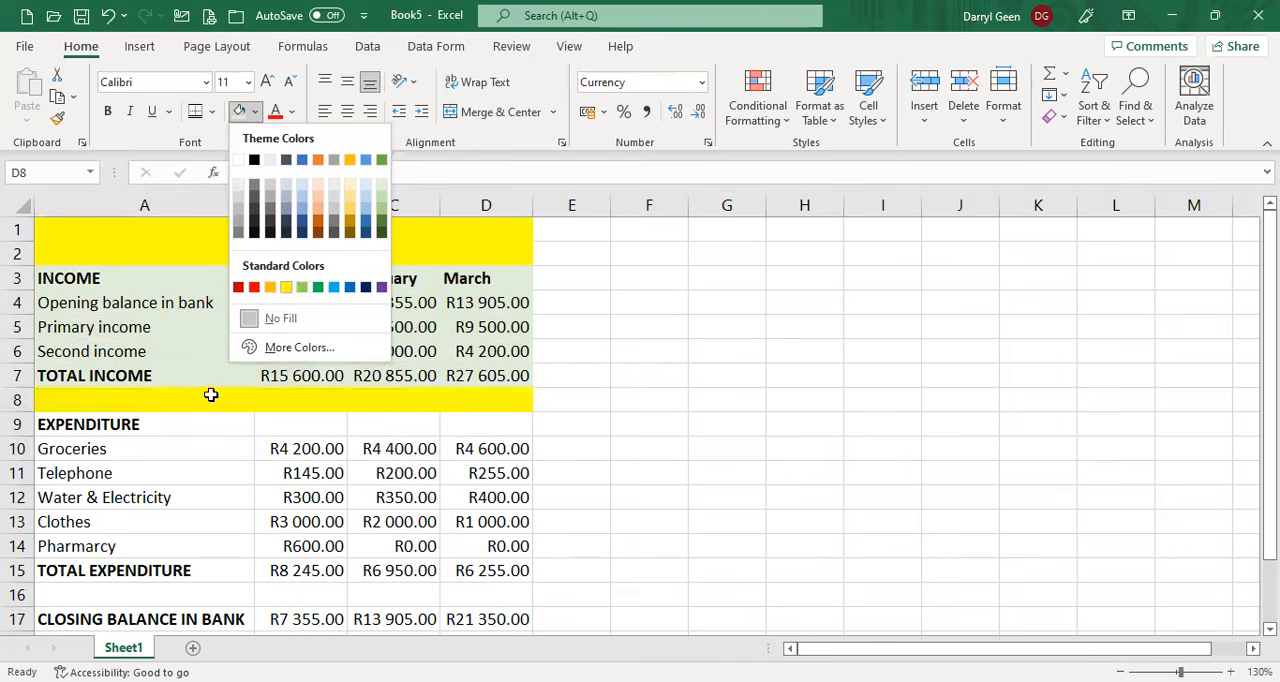
pyautogui.moveTo(155, 425); pyautogui.dragTo(527, 568)
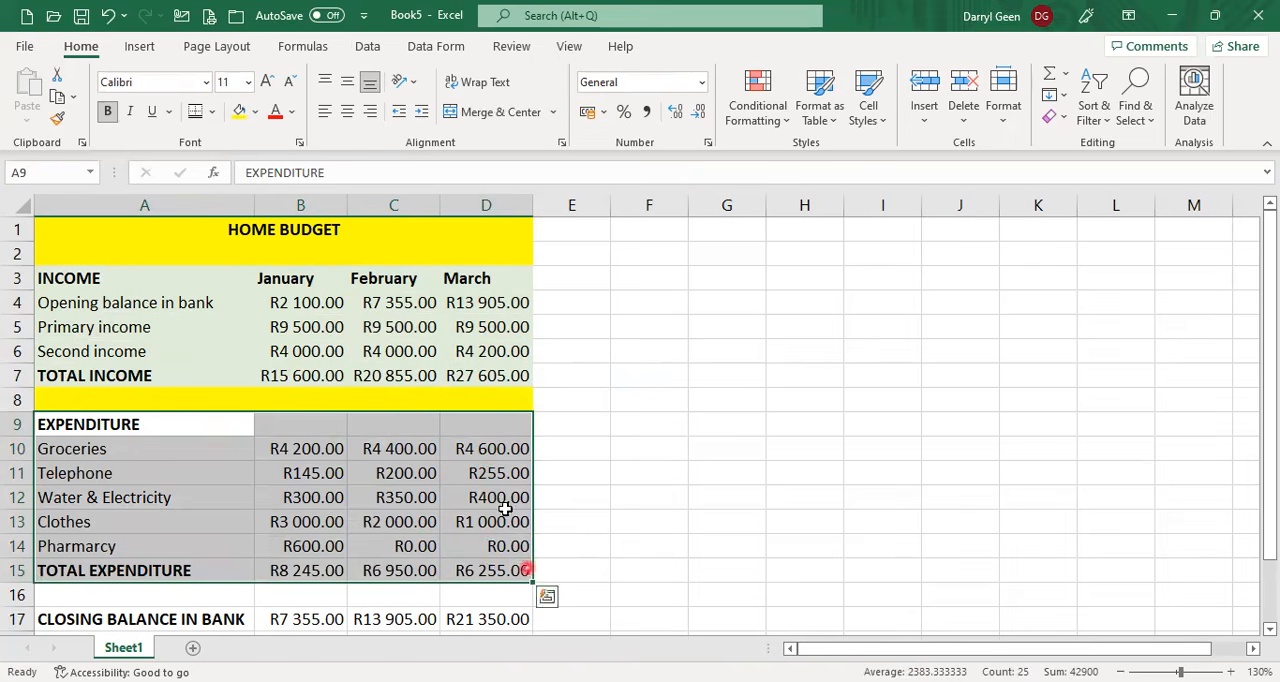
pyautogui.click(257, 115)
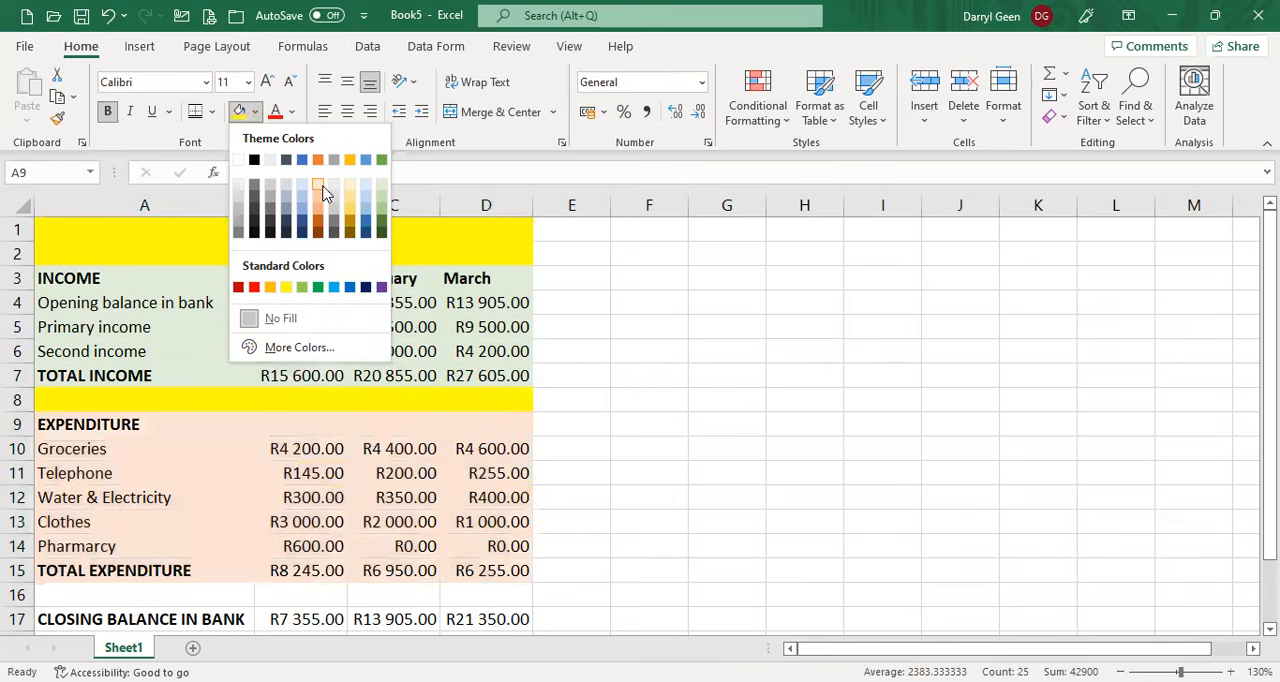
# Fill the blank row A16:D16 with standard yellow and the closing balance row A17:D17 with the second-lightest blue theme color.
pyautogui.scroll(-2, 500, 403)
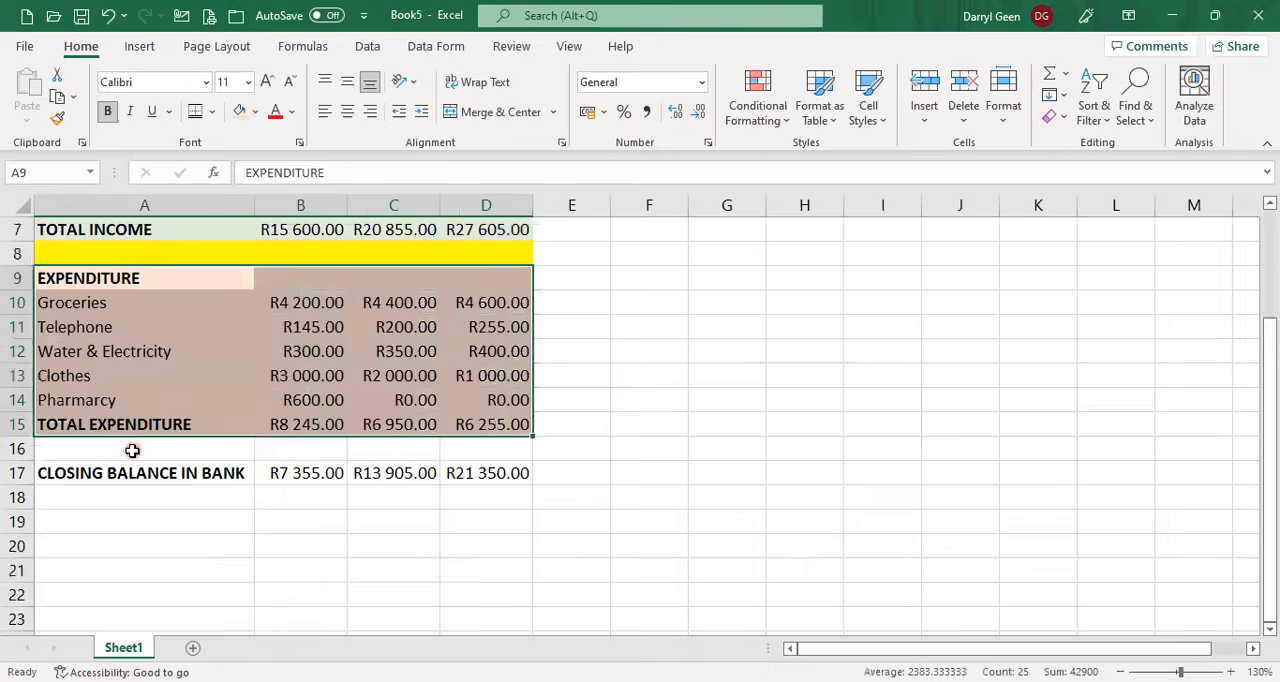
pyautogui.click(177, 450)
pyautogui.moveTo(214, 450); pyautogui.dragTo(505, 451)
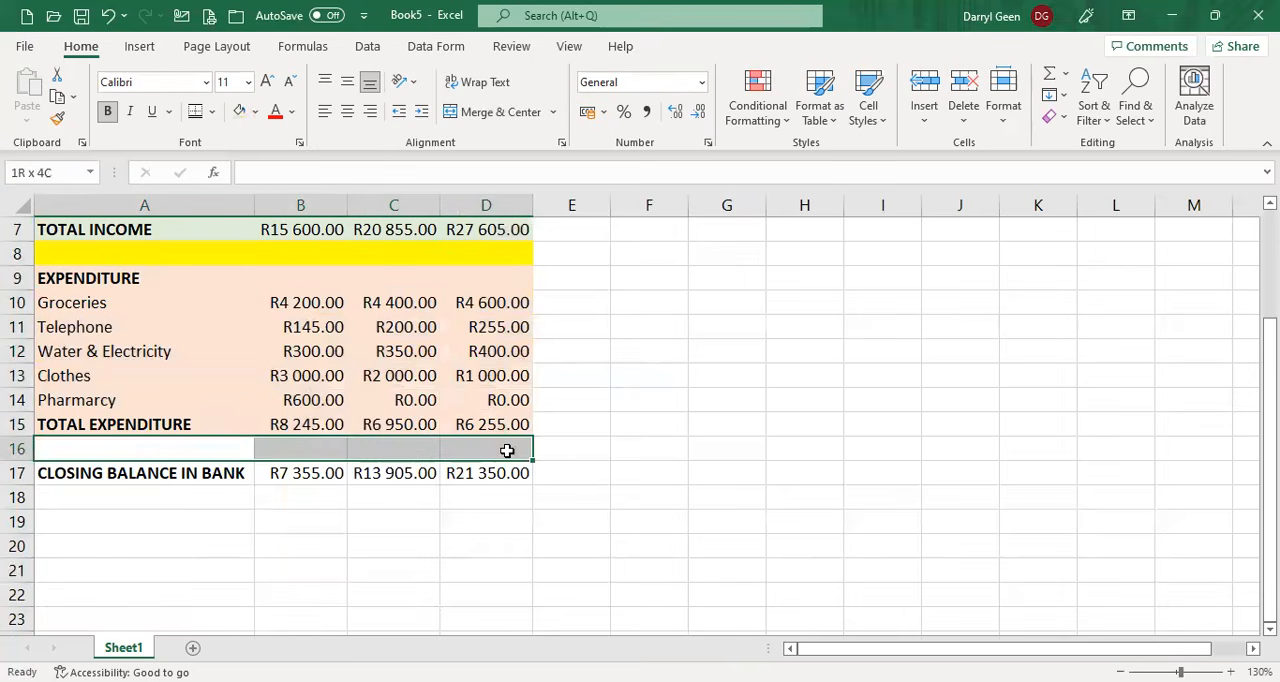
pyautogui.click(257, 115)
pyautogui.click(286, 287)
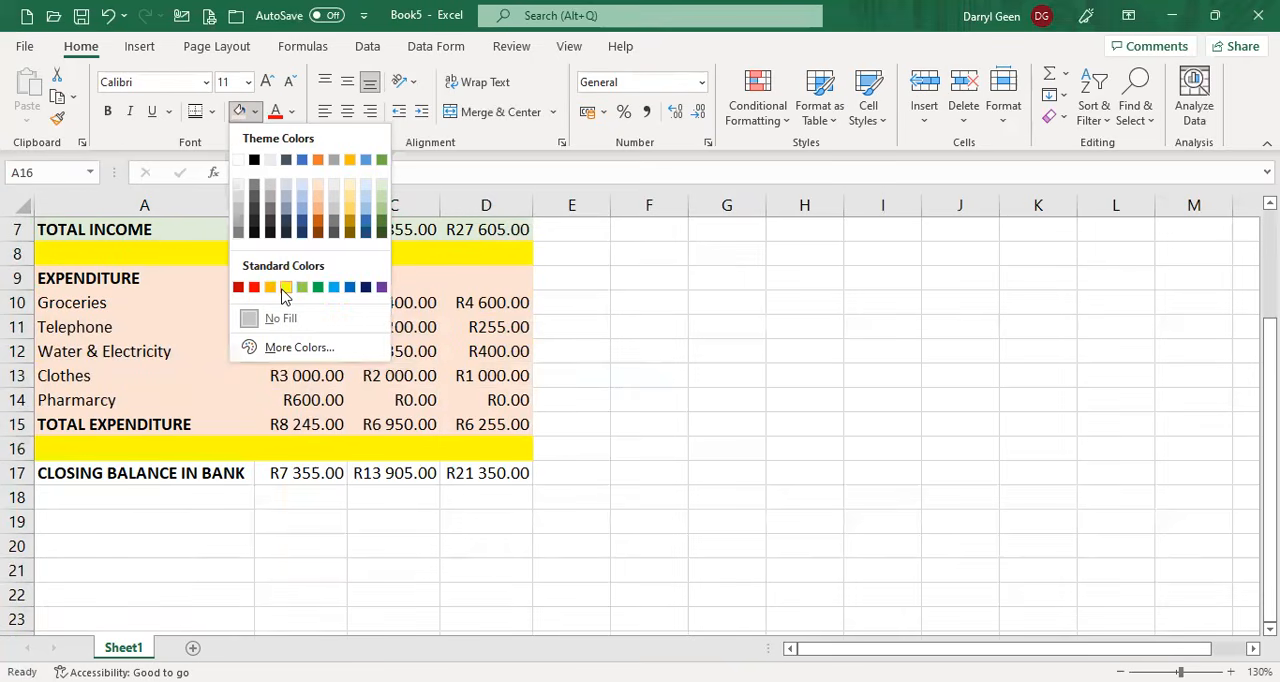
pyautogui.moveTo(137, 471); pyautogui.dragTo(501, 476)
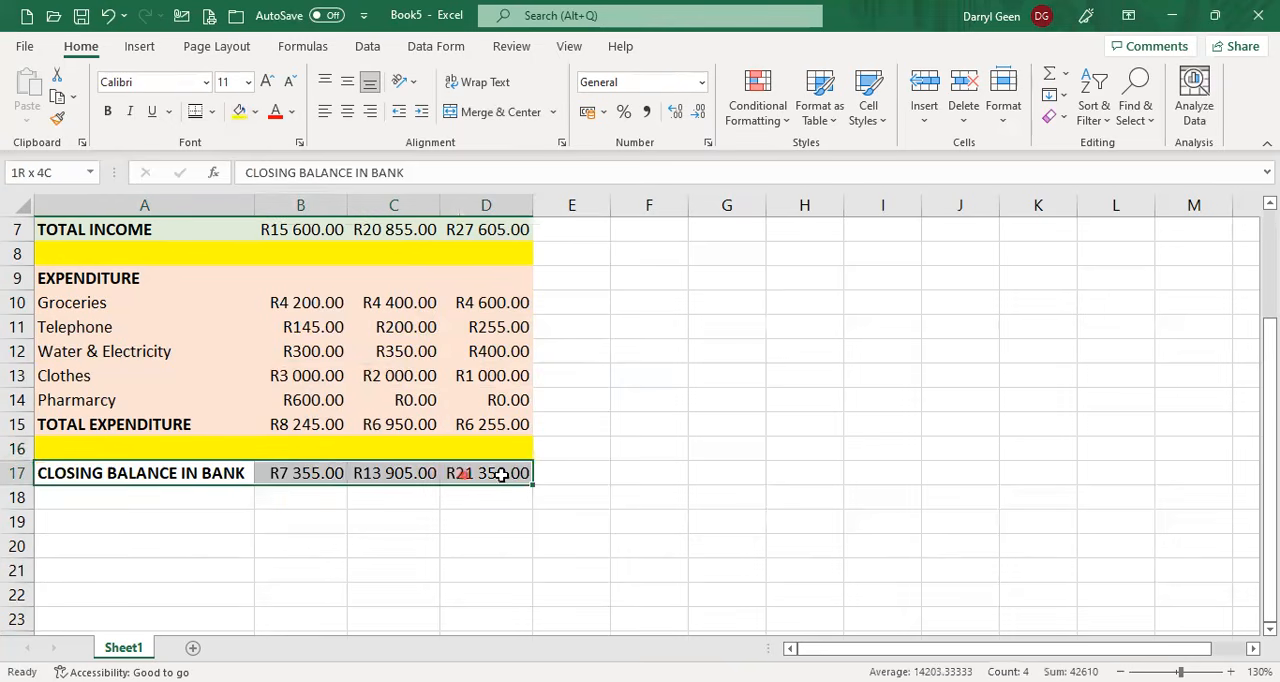
pyautogui.click(257, 115)
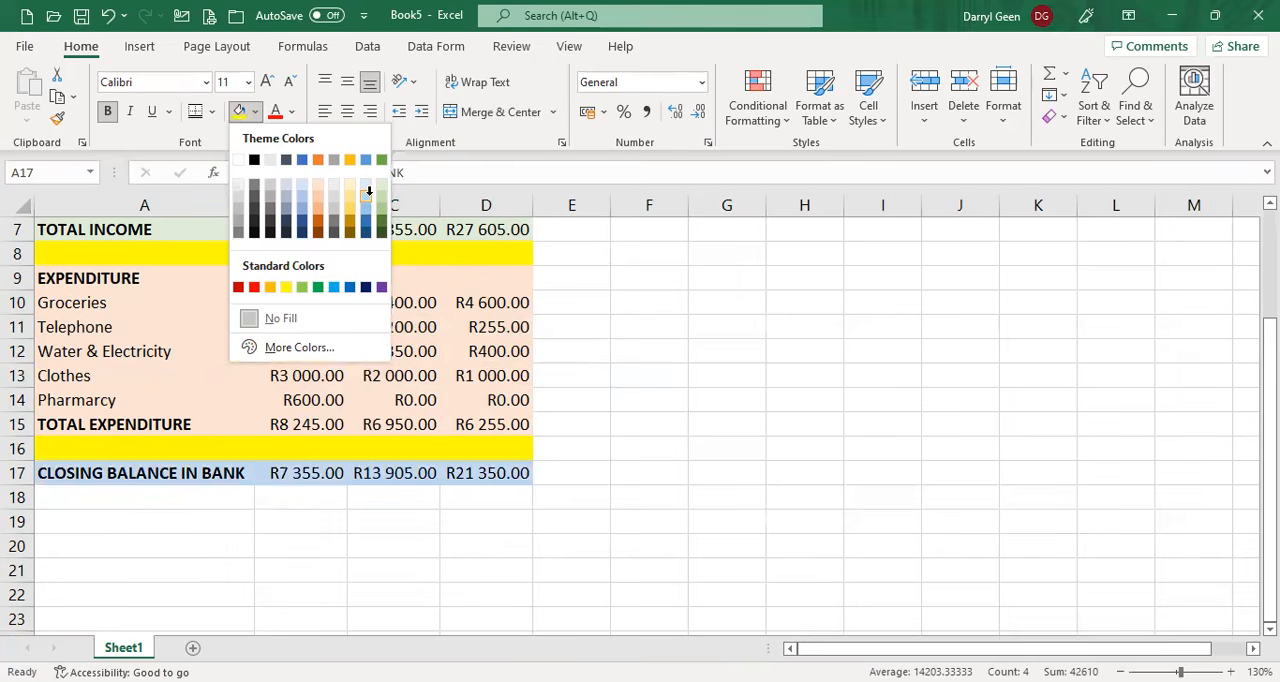
pyautogui.click(369, 191)
# Apply a Top and Bottom Border to the total income amounts B7:D7 and the total expenditure amounts B15:D15.
pyautogui.scroll(2, 343, 322)
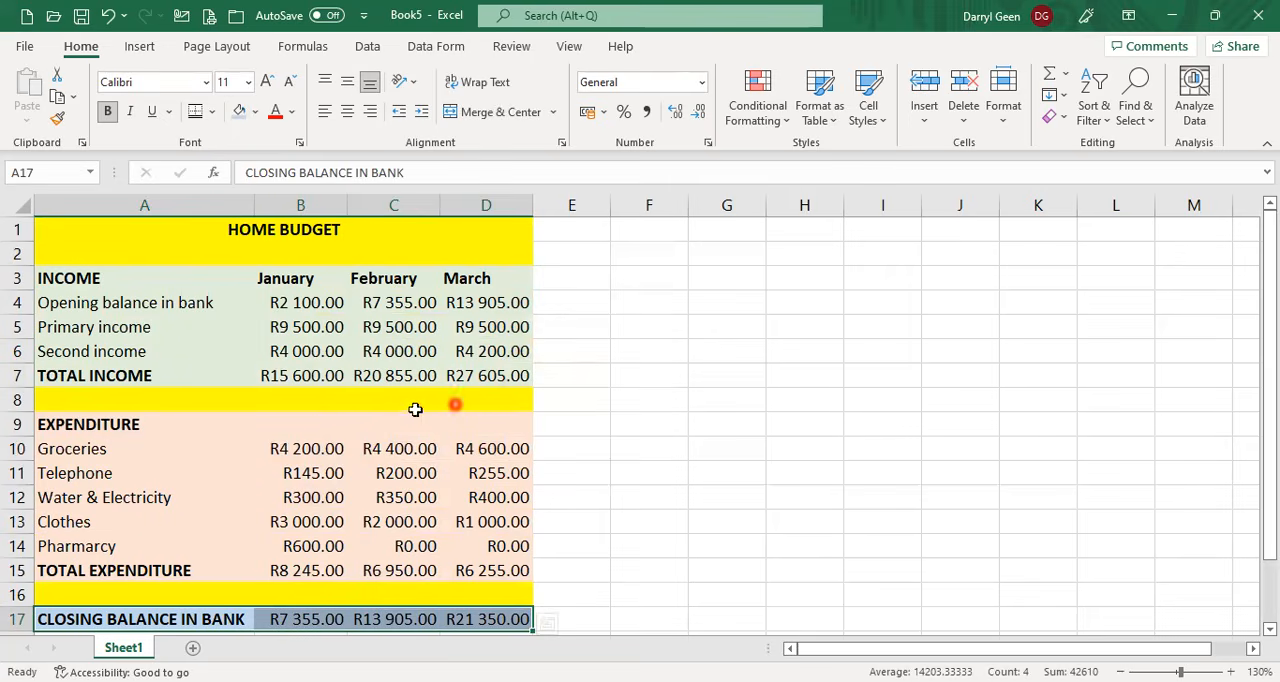
pyautogui.moveTo(282, 376); pyautogui.dragTo(511, 377)
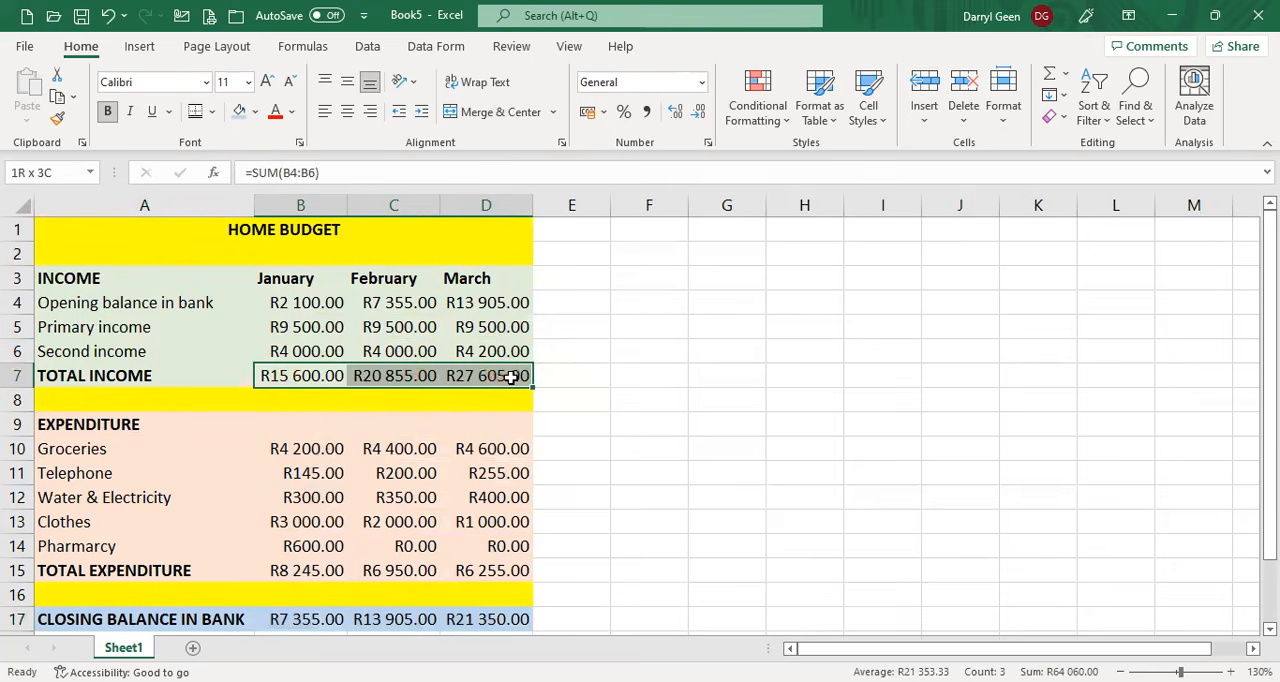
pyautogui.click(211, 114)
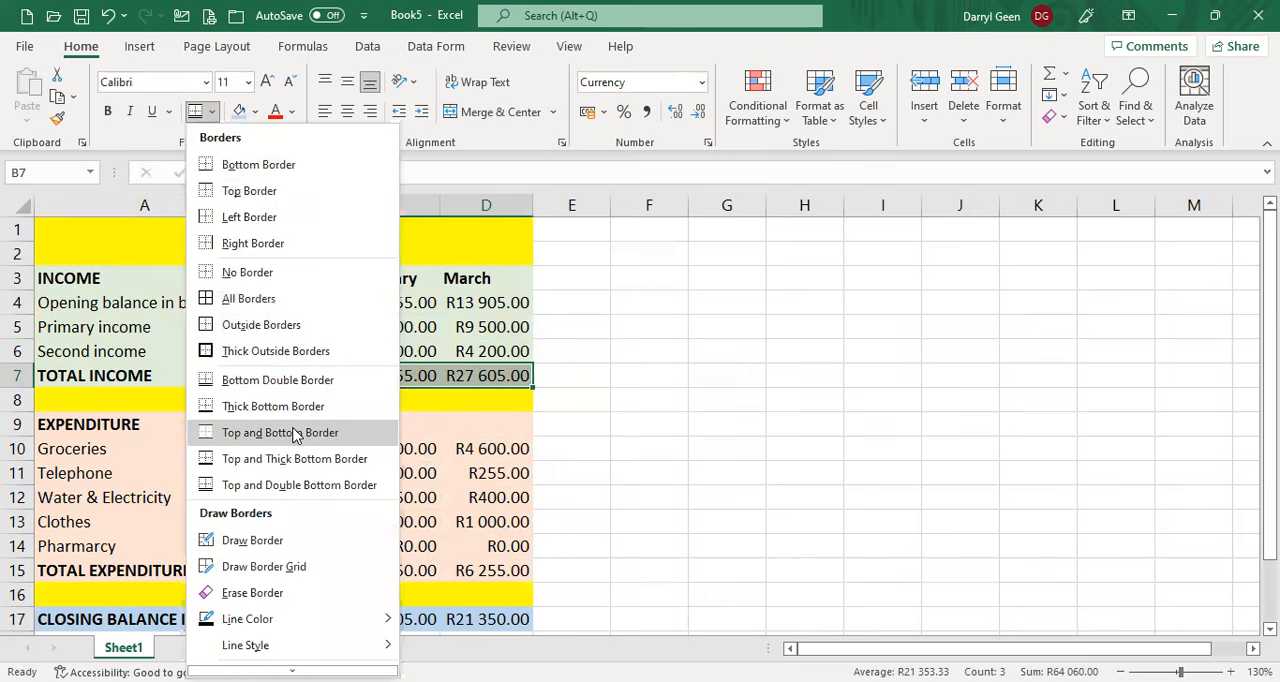
pyautogui.click(638, 419)
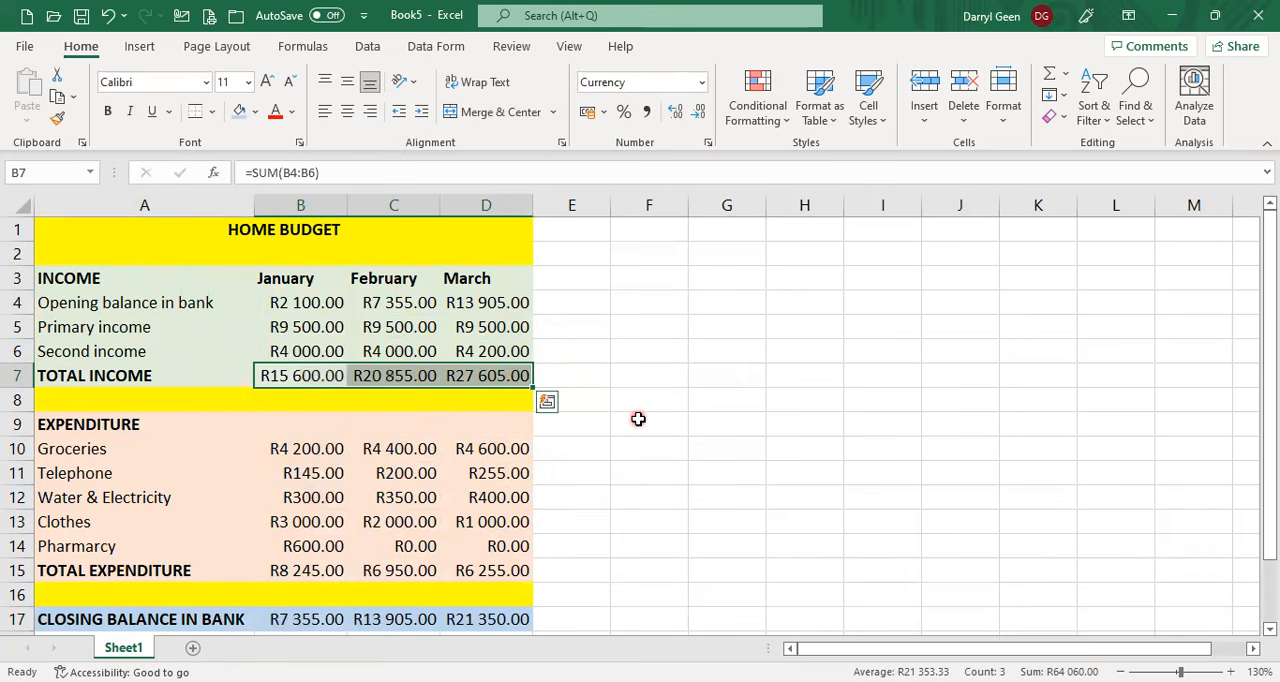
pyautogui.moveTo(307, 574); pyautogui.dragTo(503, 571)
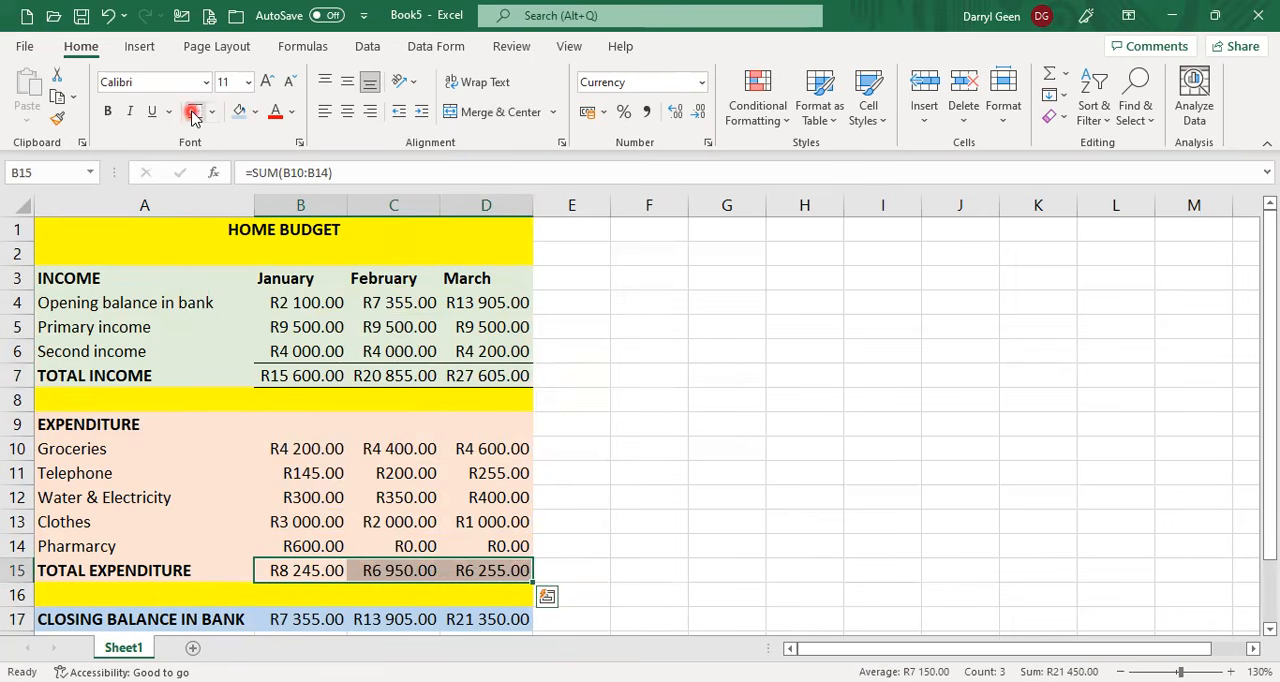
# Apply a Top and Double Bottom Border to the closing balance amounts B17:D17.
pyautogui.moveTo(312, 621); pyautogui.dragTo(509, 619)
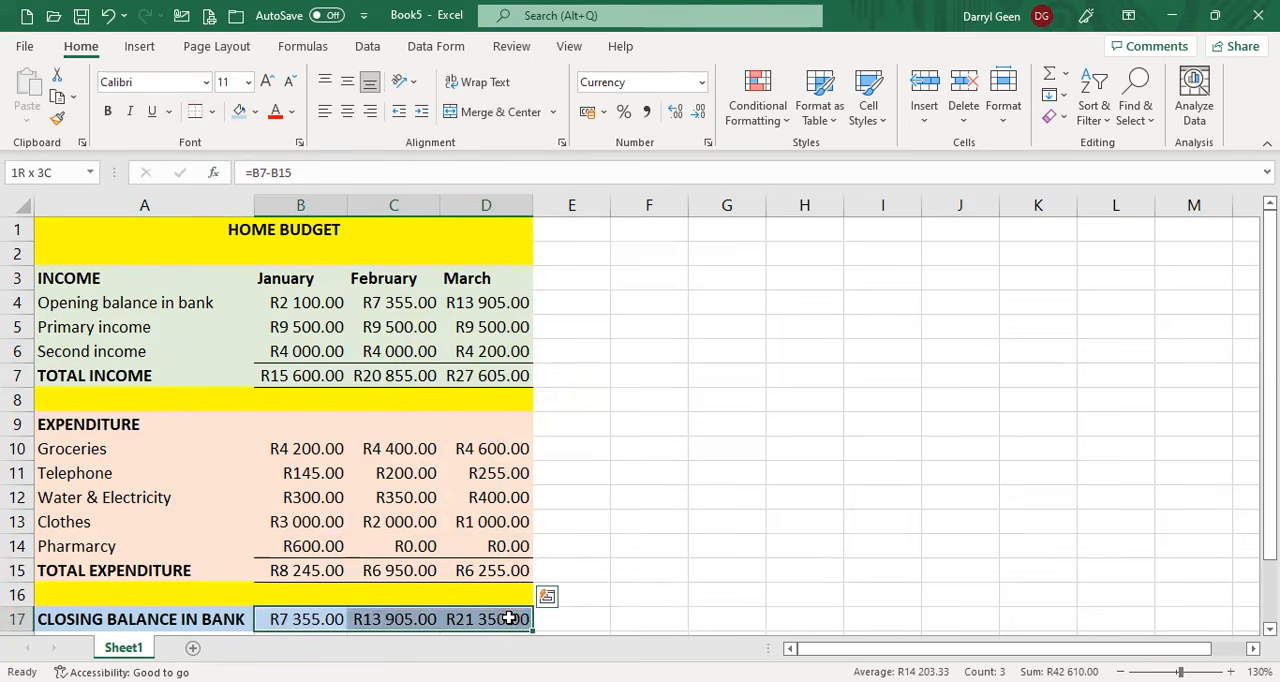
pyautogui.click(211, 112)
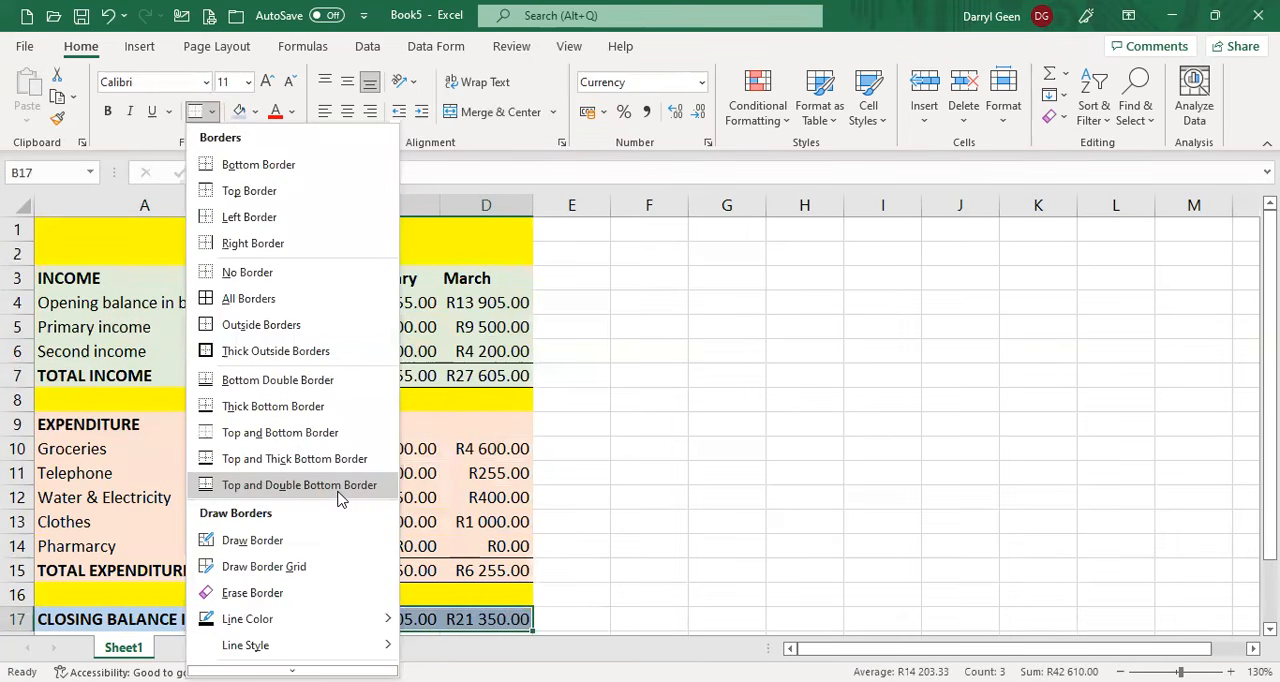
pyautogui.click(338, 493)
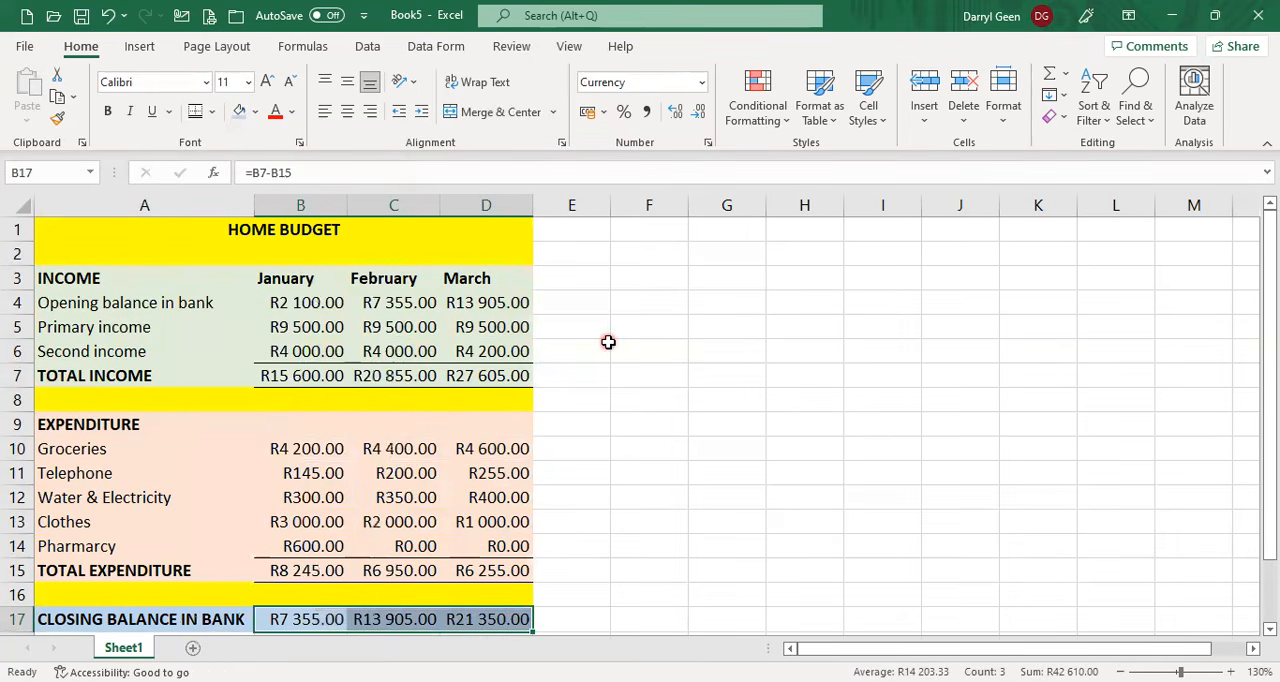
# Add a custom page header with the author's full name in its left section and "Act 1.52" in its right section.
pyautogui.click(156, 204)
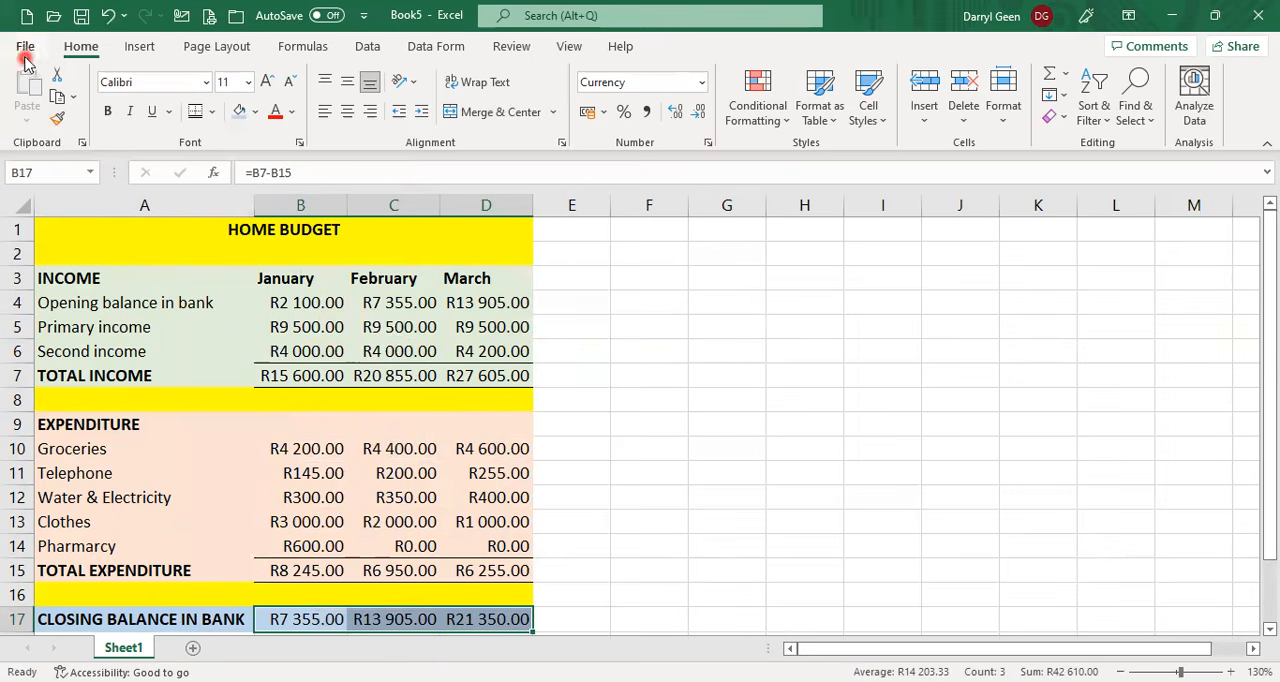
pyautogui.click(236, 48)
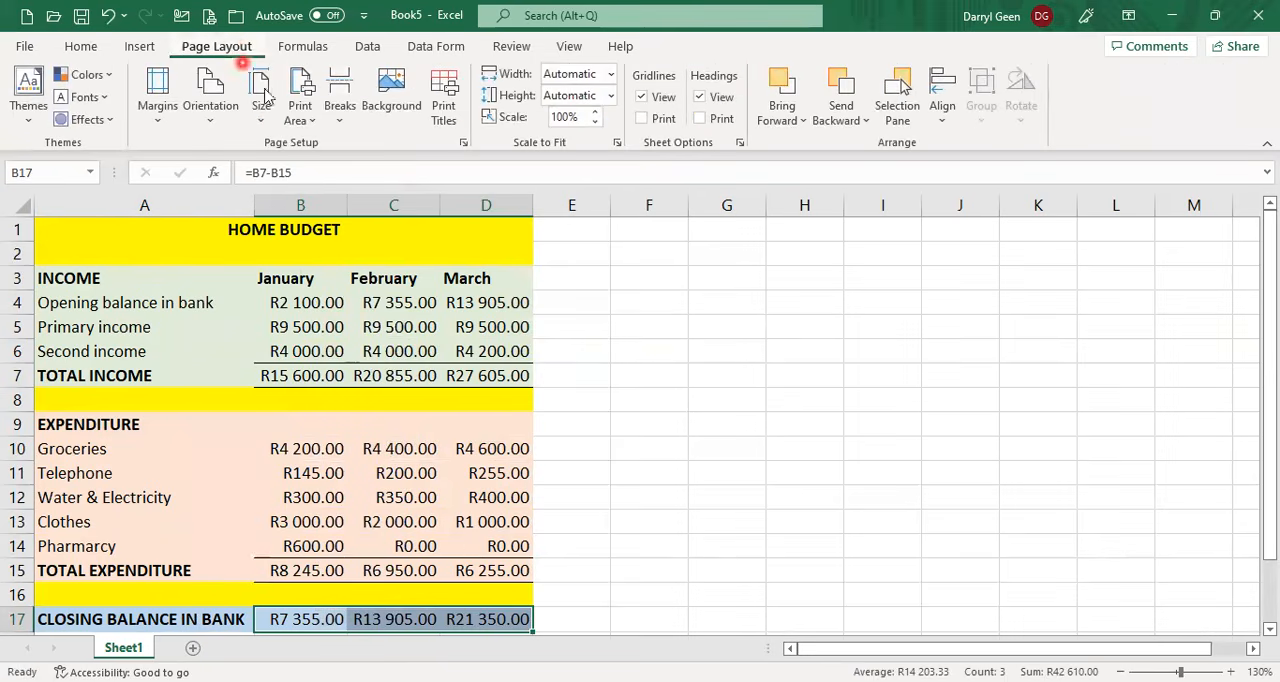
pyautogui.click(464, 142)
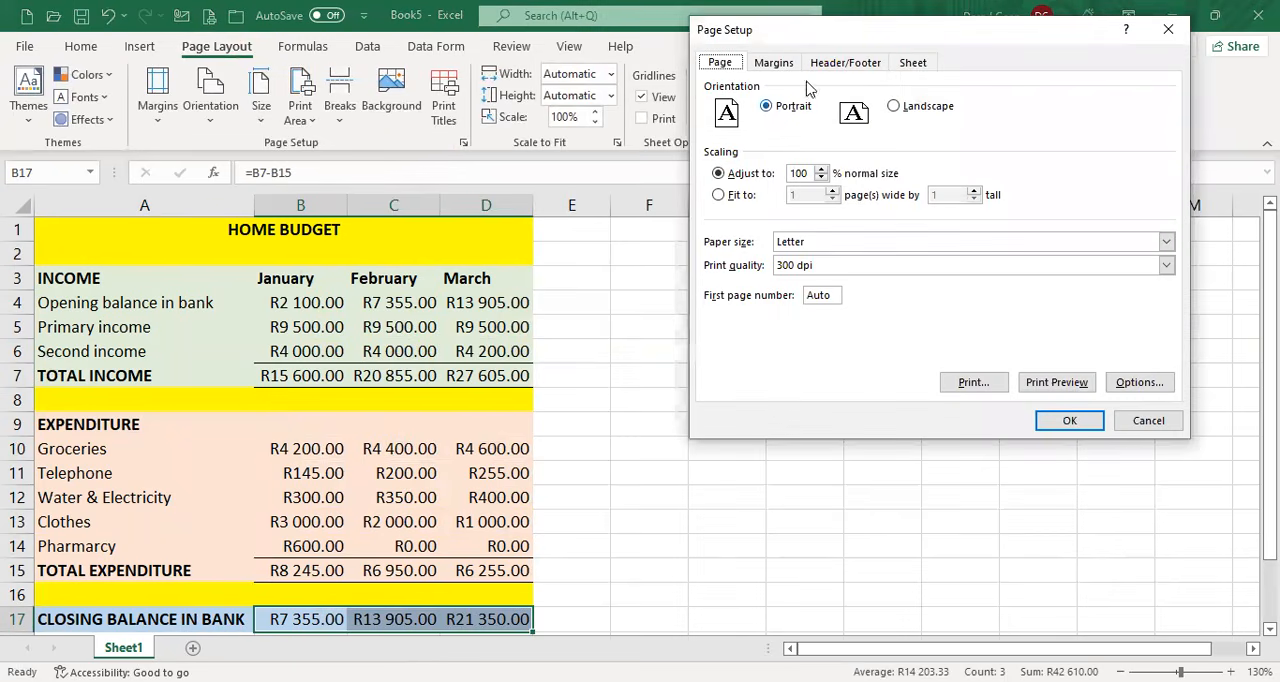
pyautogui.click(852, 64)
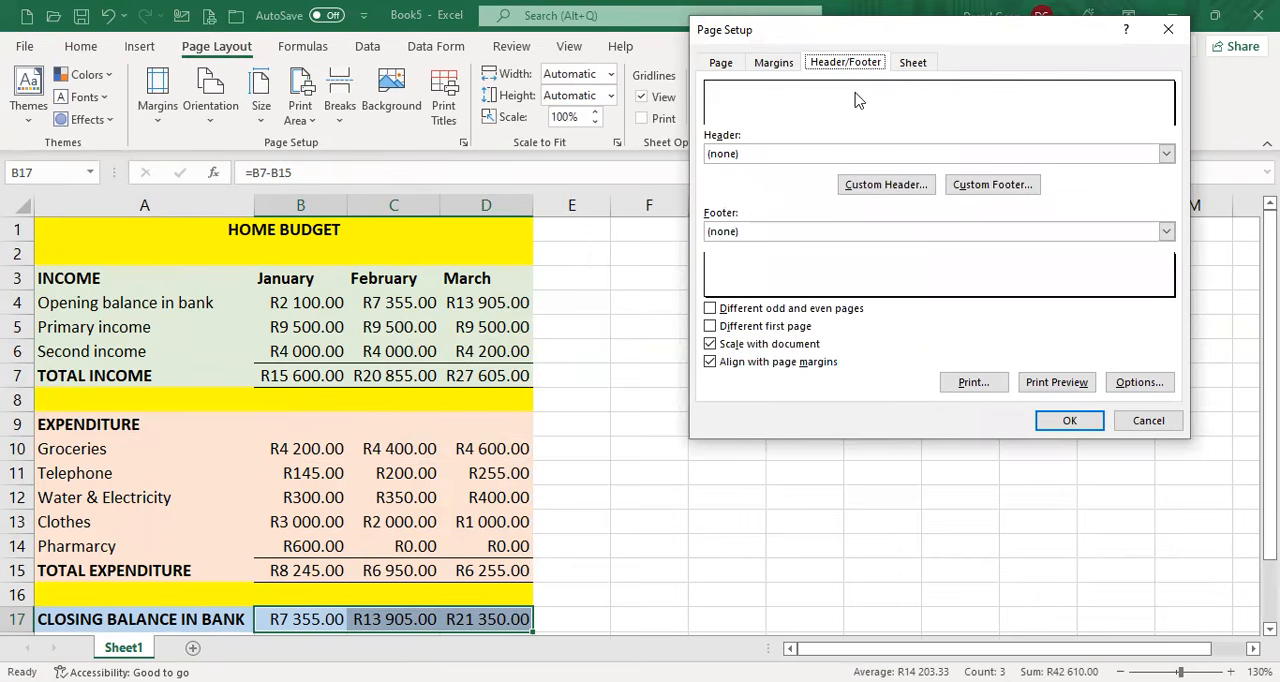
pyautogui.click(921, 192)
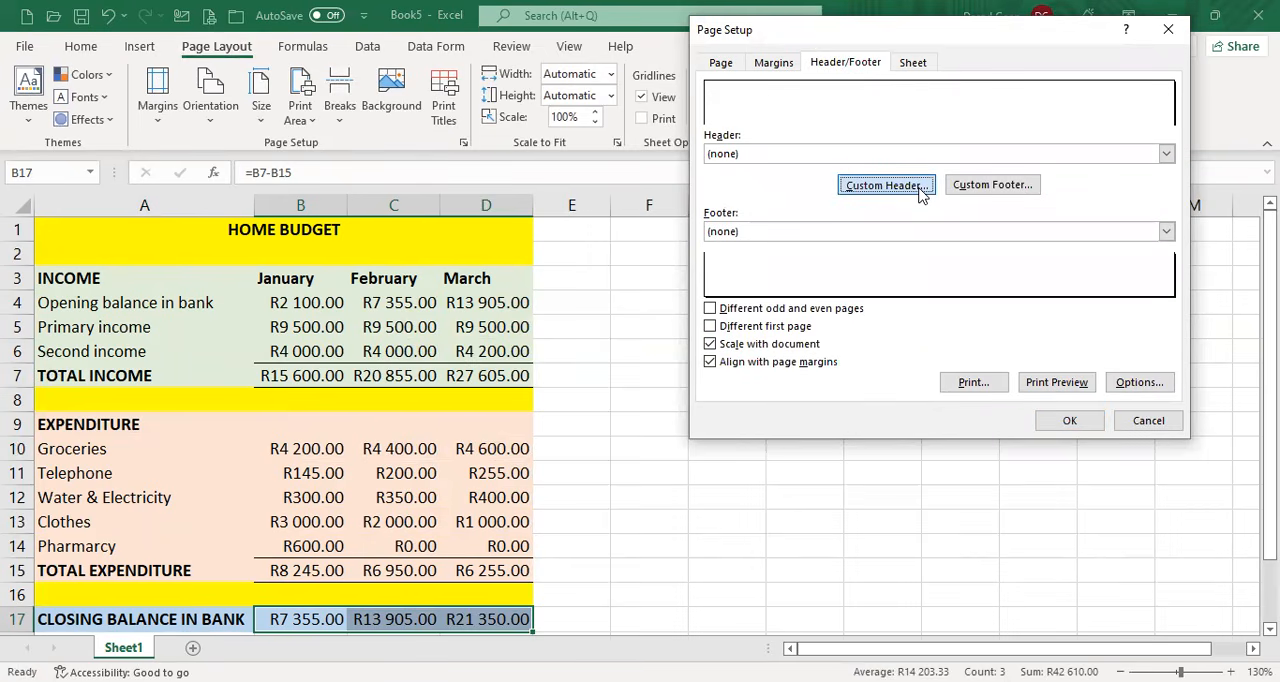
pyautogui.click(720, 288)
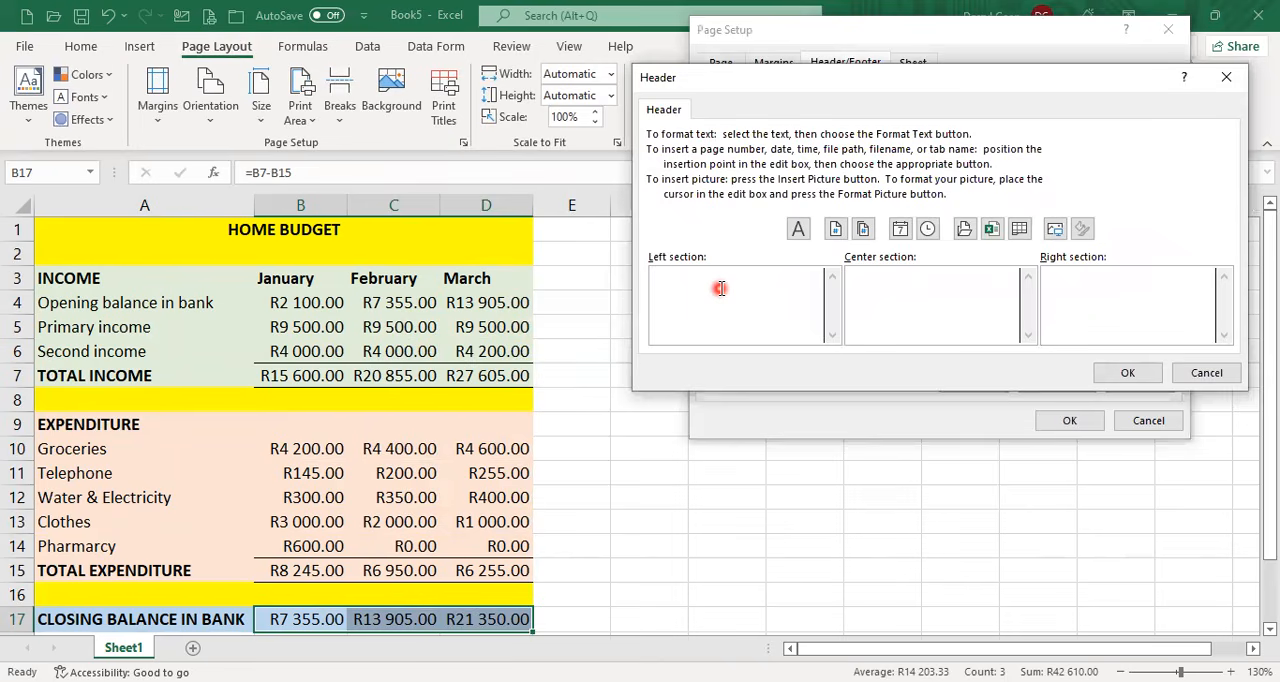
pyautogui.write('DARRYL GEEN')
pyautogui.click(1123, 290)
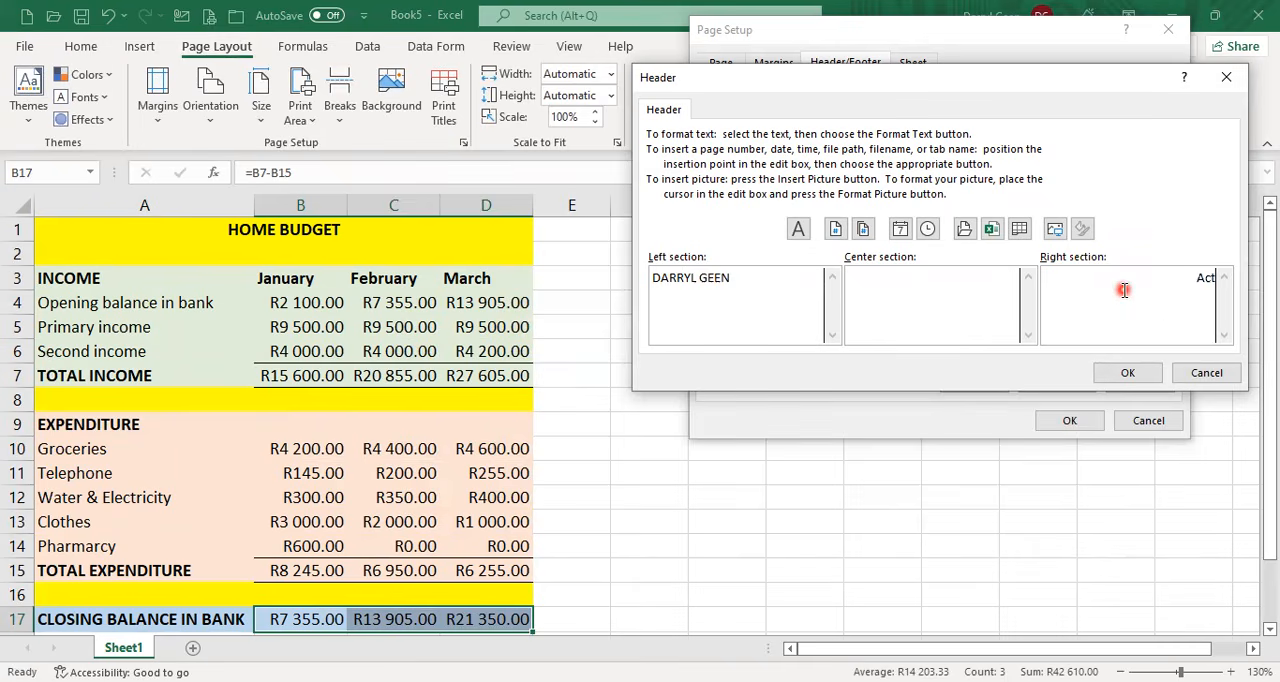
pyautogui.write('Act 1.52')
pyautogui.click(1147, 374)
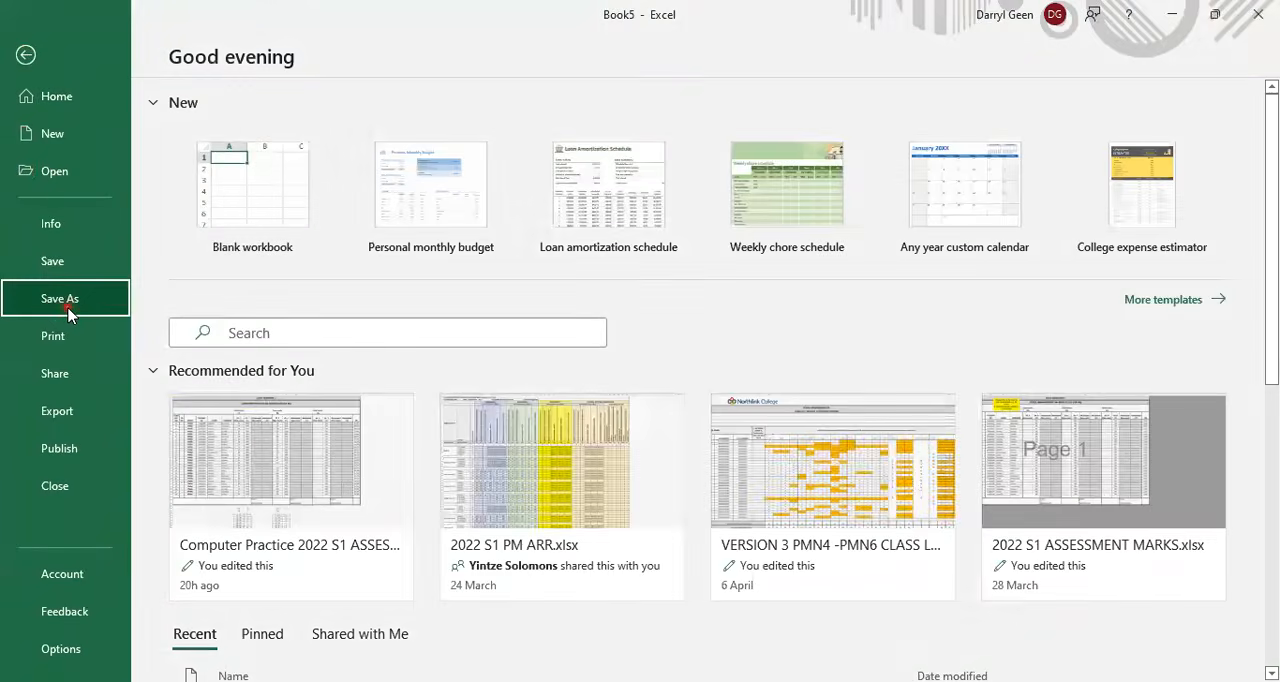
# Save the workbook in the local Documents folder as "Act 1.52 Home Budget" in Excel Workbook format.
pyautogui.click(66, 308)
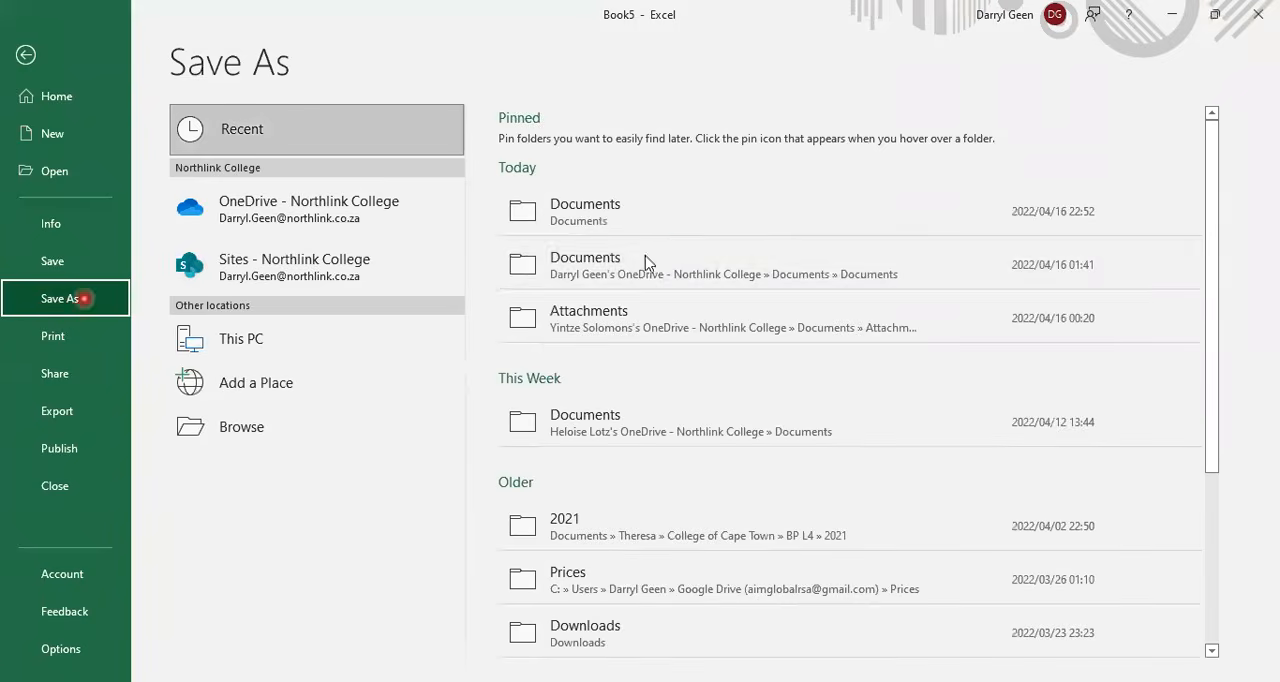
pyautogui.click(688, 218)
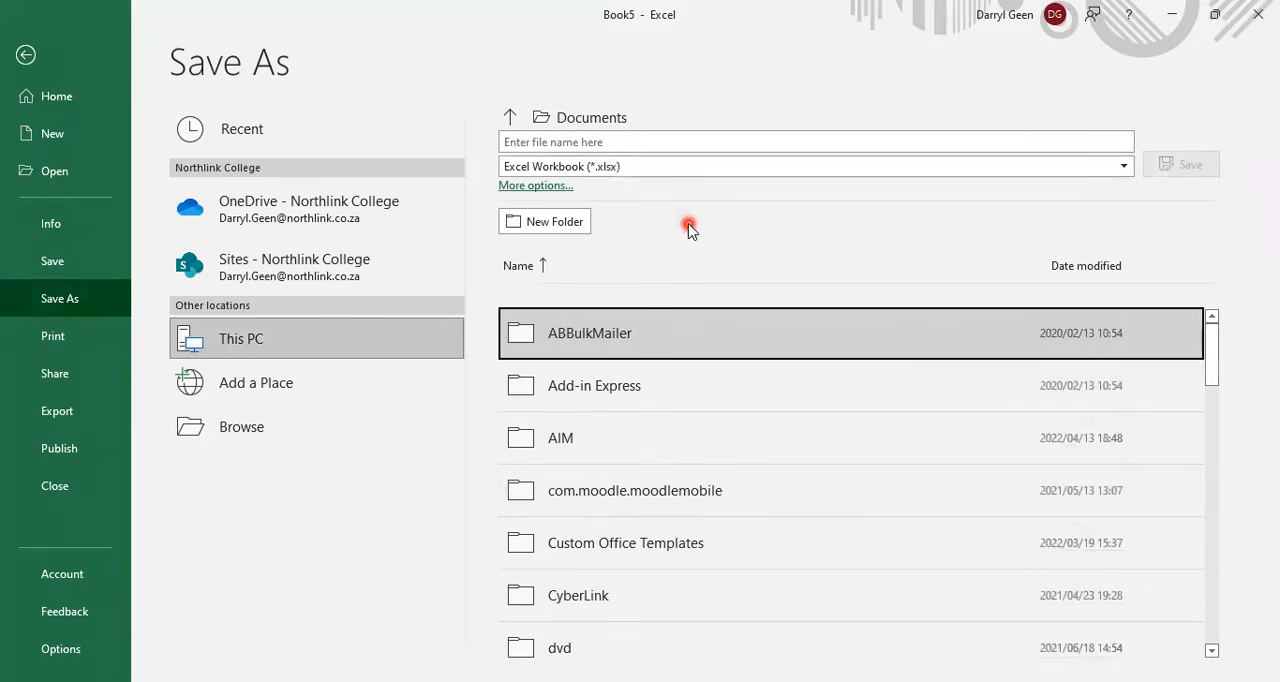
pyautogui.click(603, 142)
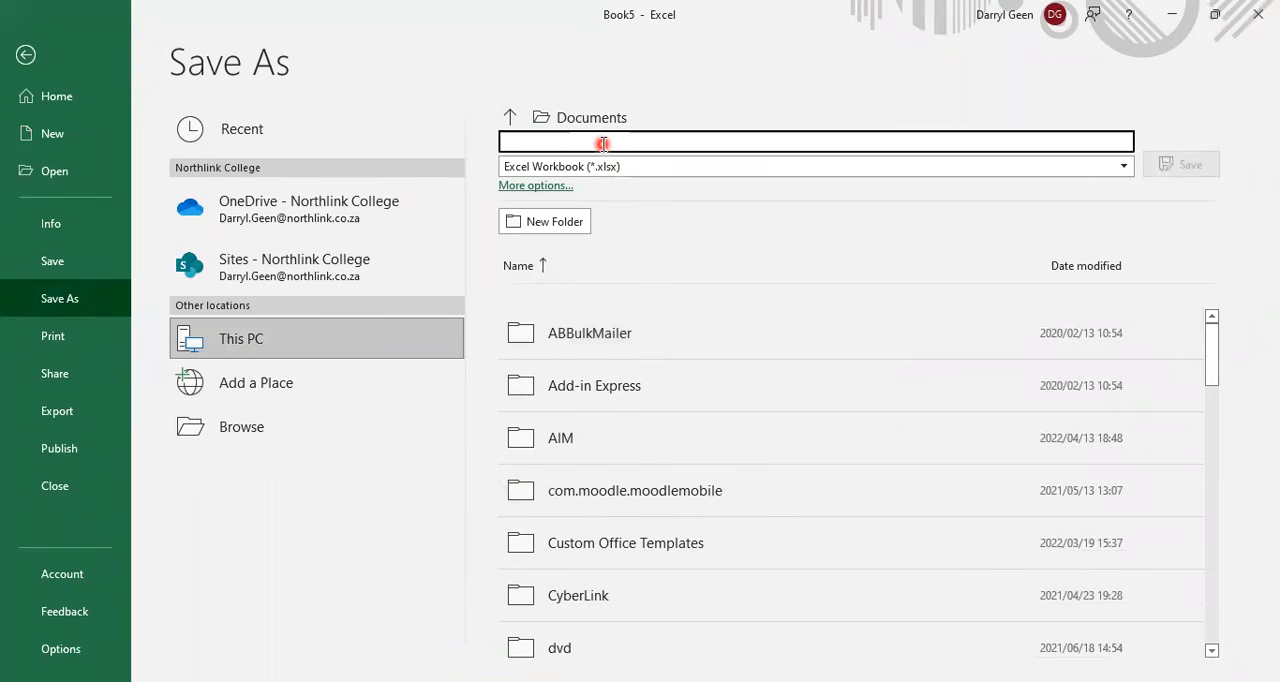
pyautogui.write('Act')
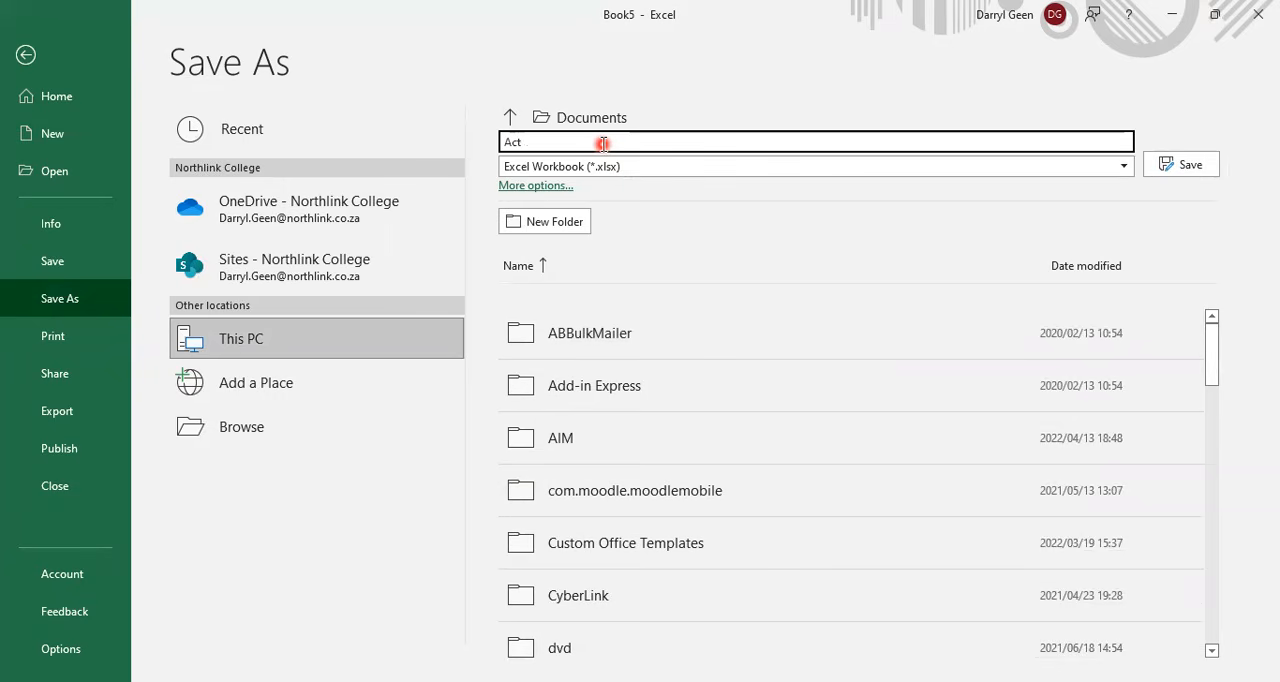
pyautogui.write(' 1.52 Home Budget')
pyautogui.click(1186, 165)
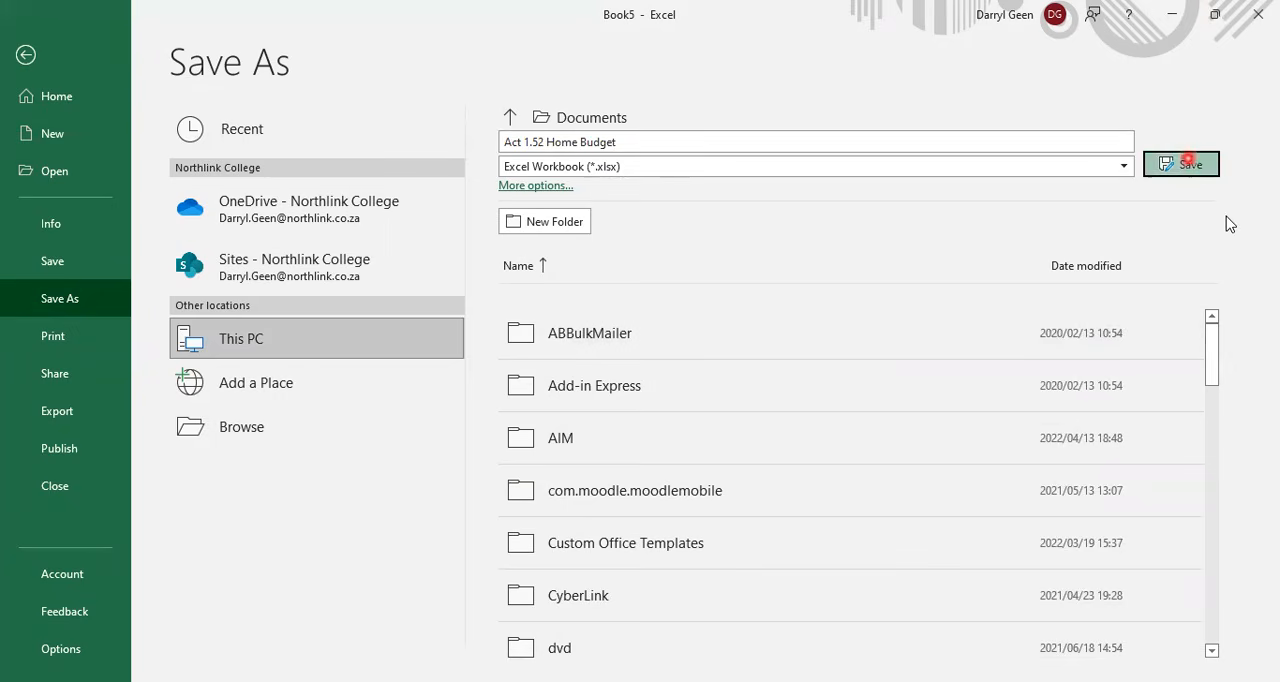